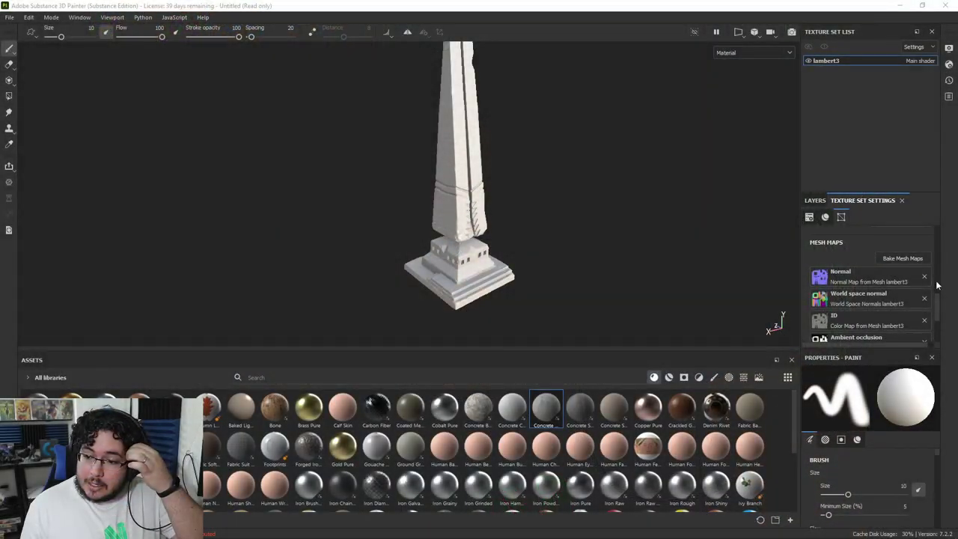
Launch PureRef to get an empty reference board over the obelisk scene
alt+drag(626, 202, 584, 186)
key(super)
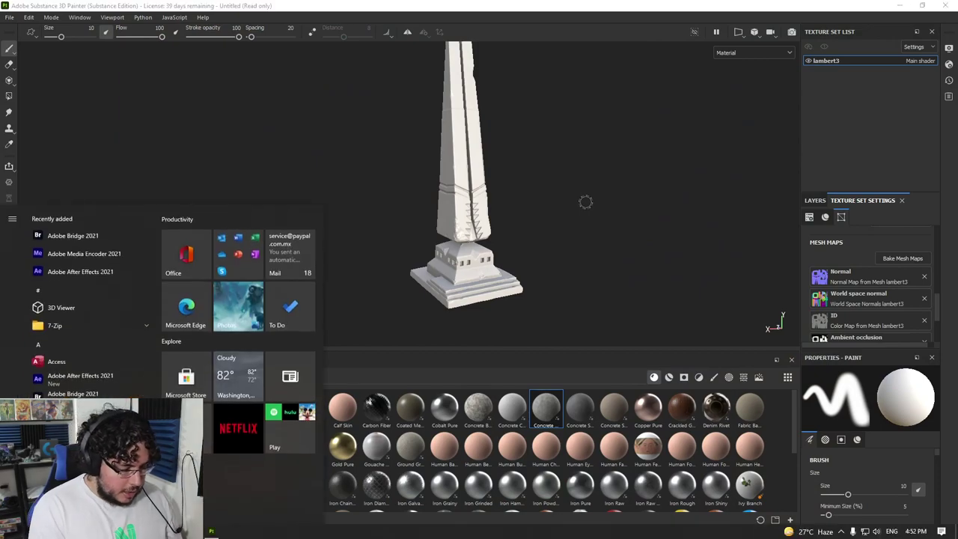
text(pur)
key(Return)
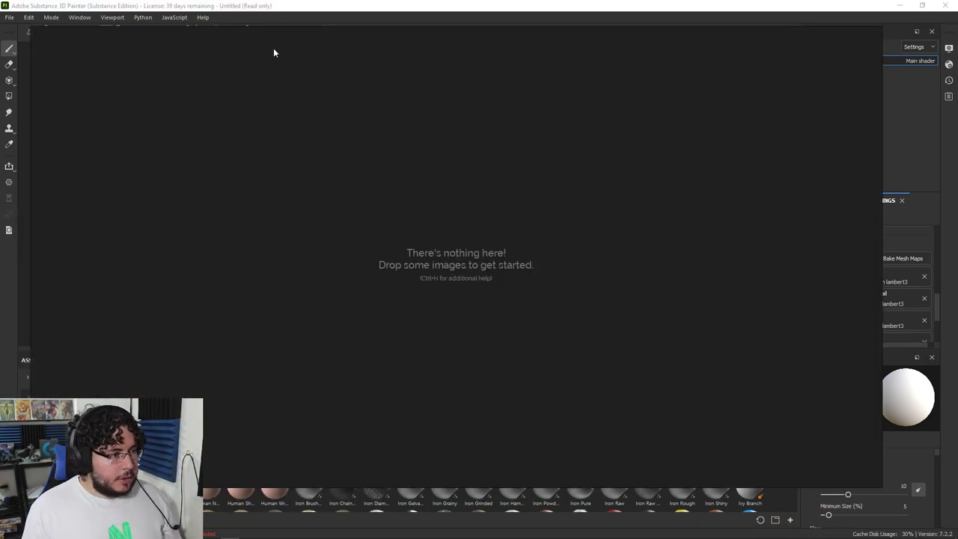
Switch to File Explorer and browse to the 2021 folder inside ProyectosCritical
click(120, 531)
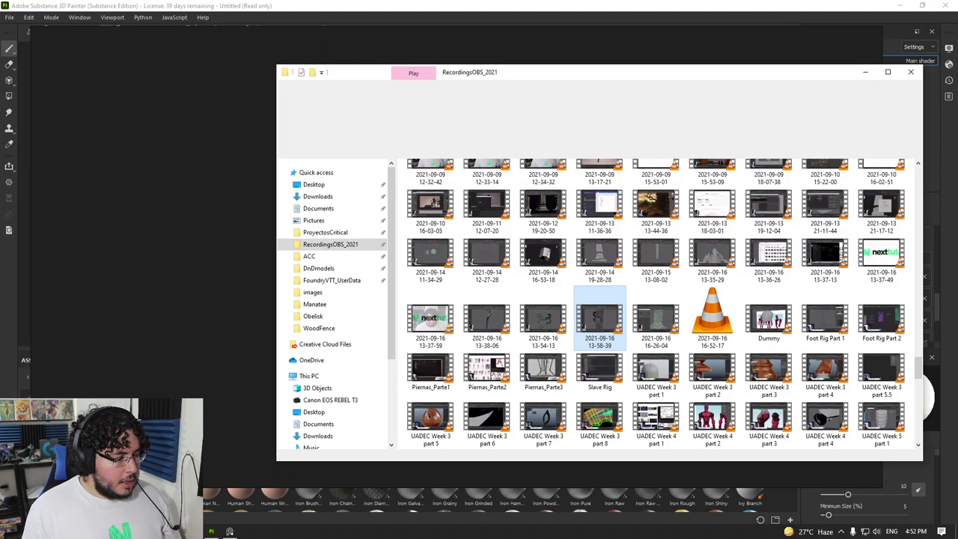
click(352, 235)
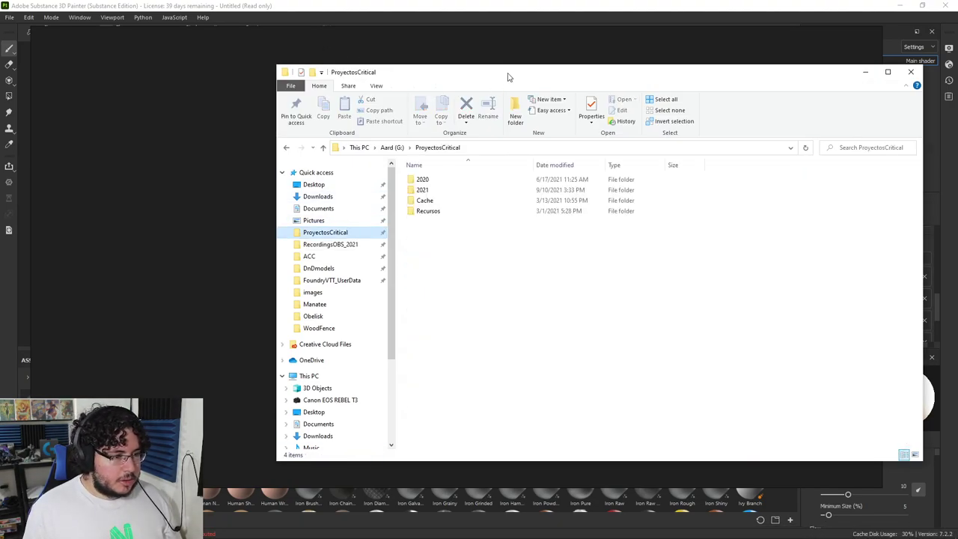
drag(510, 75, 662, 58)
double_click(596, 170)
click(605, 274)
scroll(612, 314, down, 2)
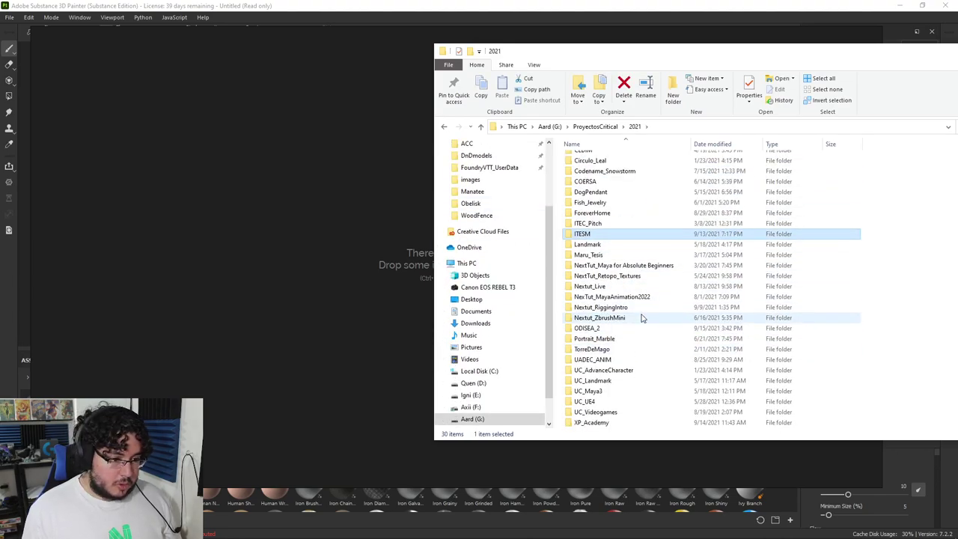
Open the sourceimages folder of Nextut_Live and place the tribal shrine obelisk image on the PureRef board
right_drag(340, 180, 372, 179)
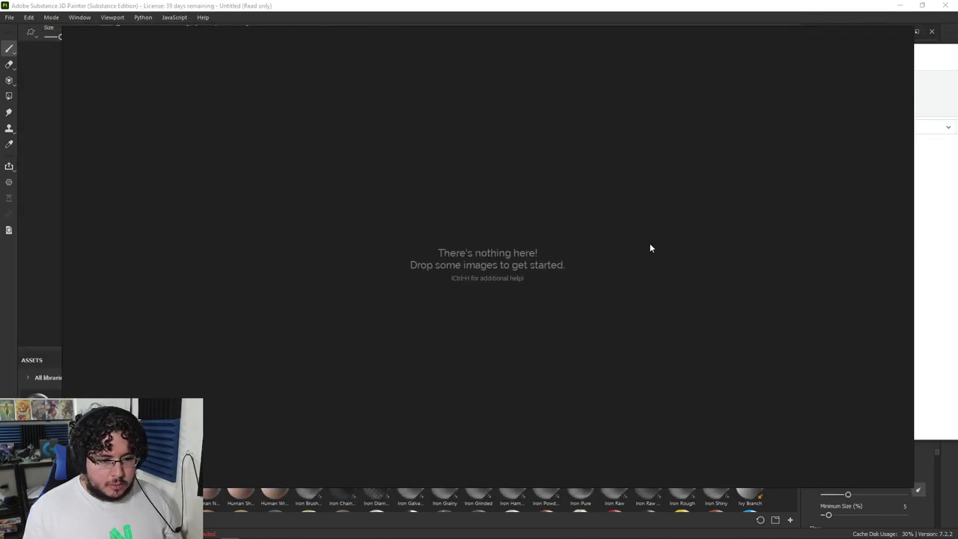
click(930, 220)
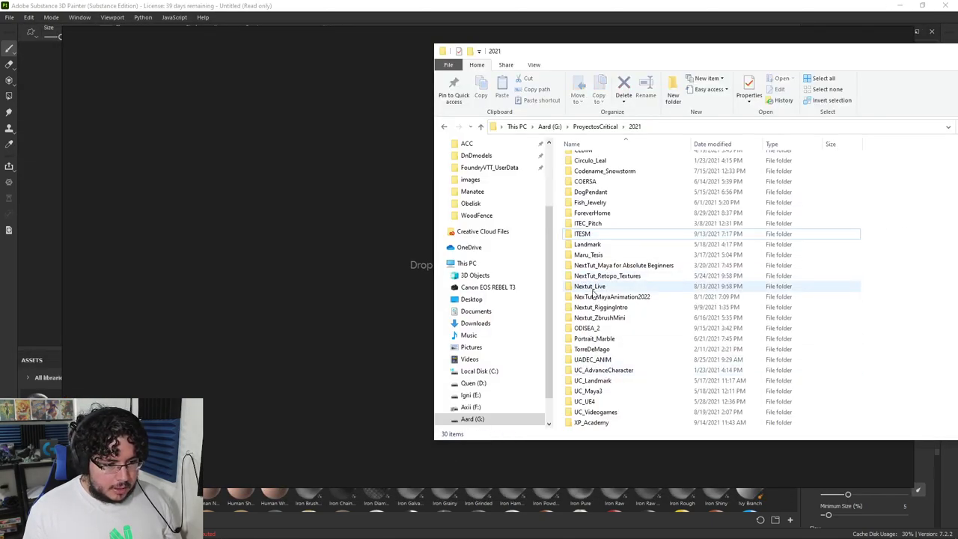
double_click(594, 295)
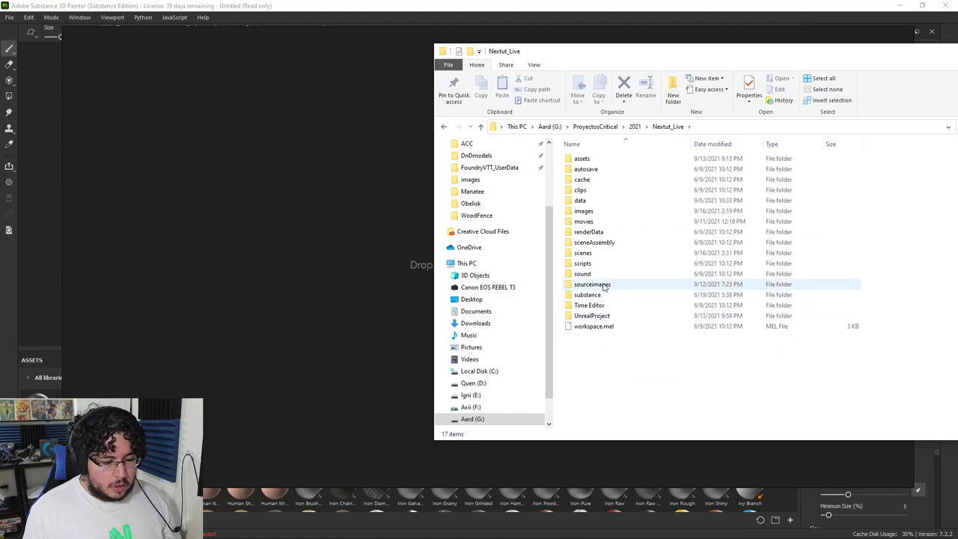
double_click(592, 285)
click(307, 248)
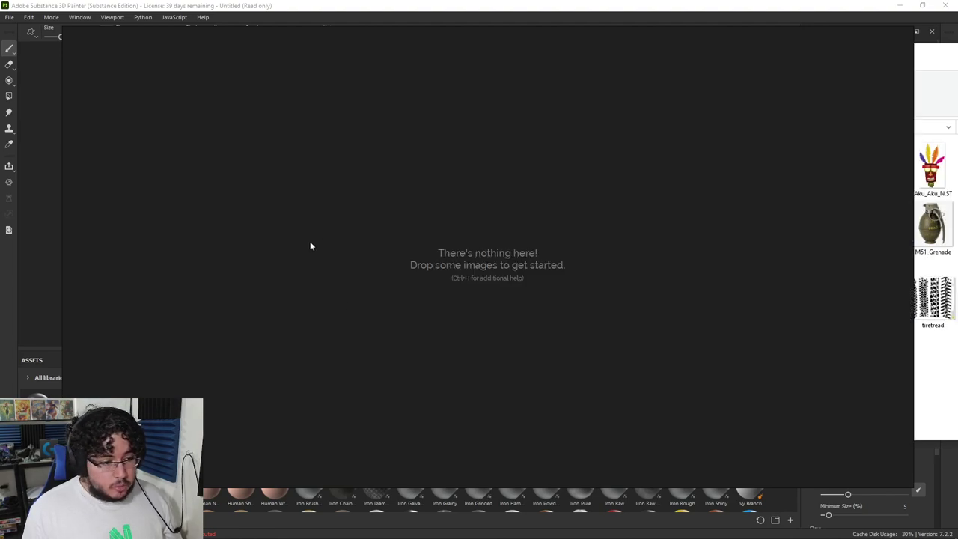
Study the middle obelisk in the reference, move the board out of the way and minimize the file browser
right_drag(371, 182, 493, 172)
scroll(440, 208, down, 4)
scroll(454, 210, up, 7)
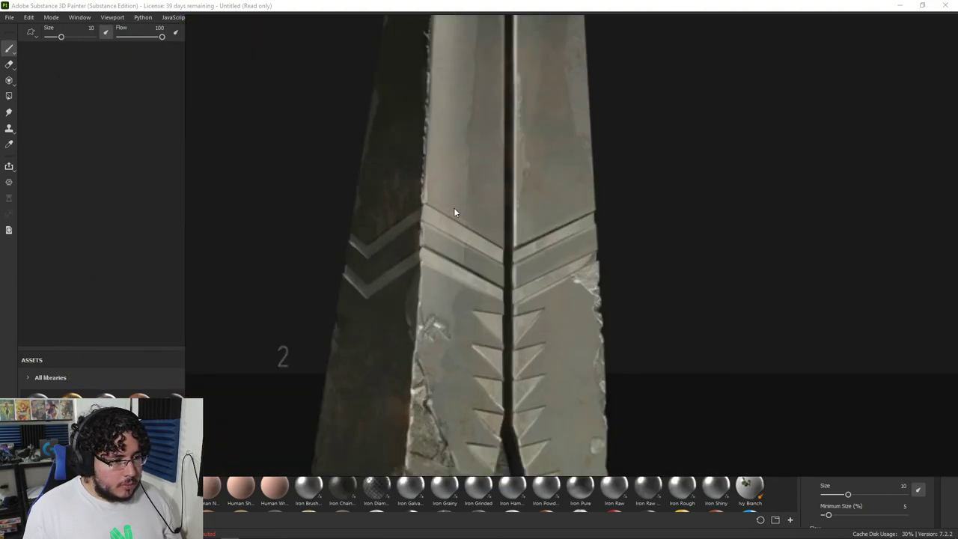
scroll(501, 155, down, 5)
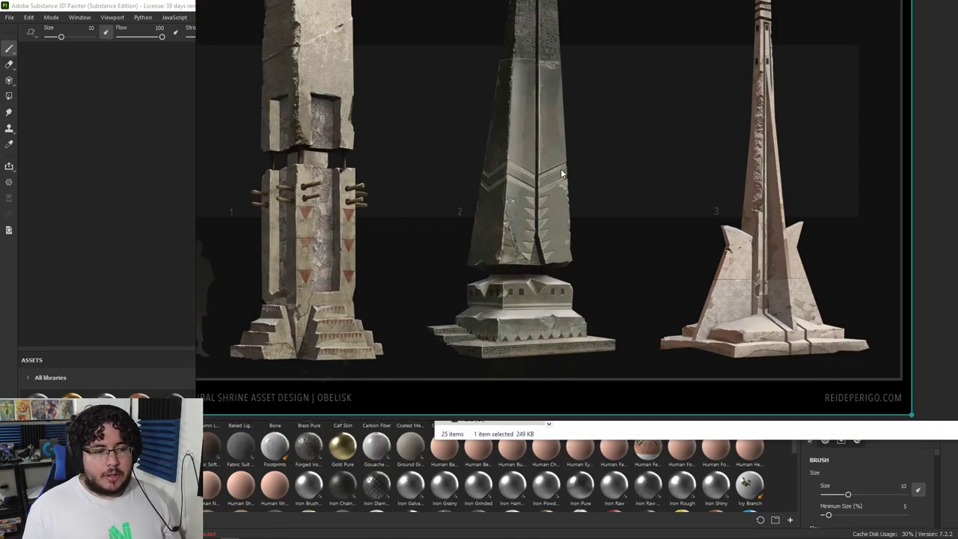
drag(924, 134, 928, 165)
right_drag(929, 165, 957, 227)
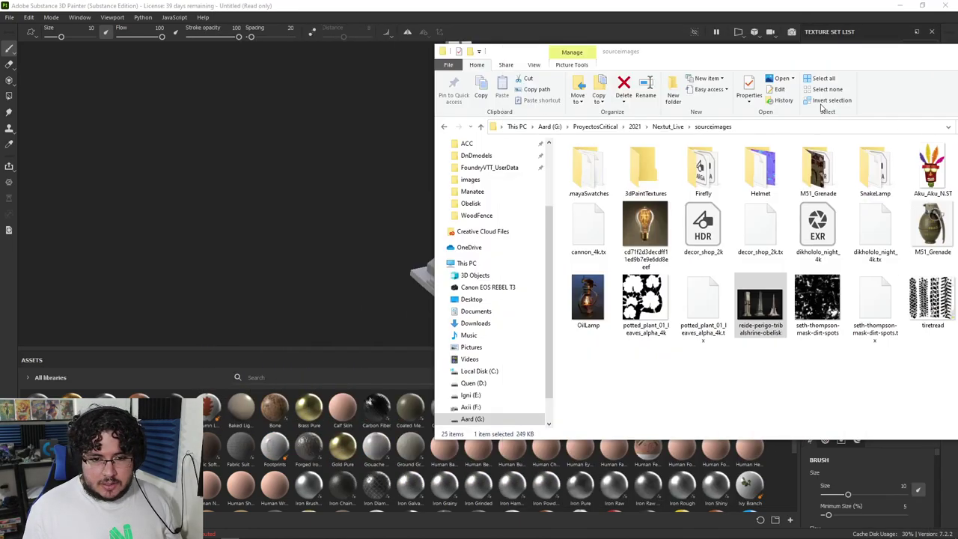
drag(915, 52, 721, 62)
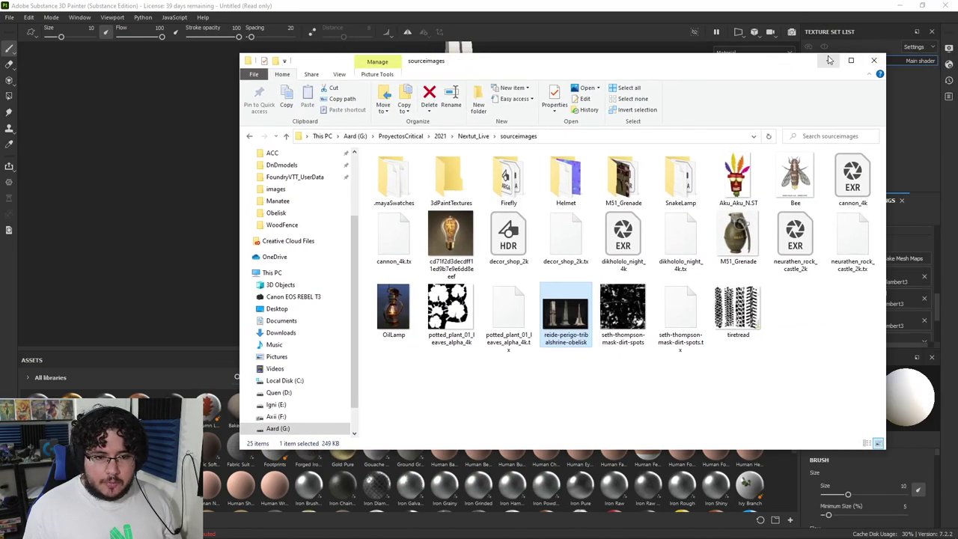
click(829, 60)
Examine the untextured obelisk's shaft, carved grooves and stepped base from several sides
alt+middle_drag(546, 205, 589, 230)
alt+drag(589, 231, 431, 213)
alt+right_drag(432, 214, 535, 295)
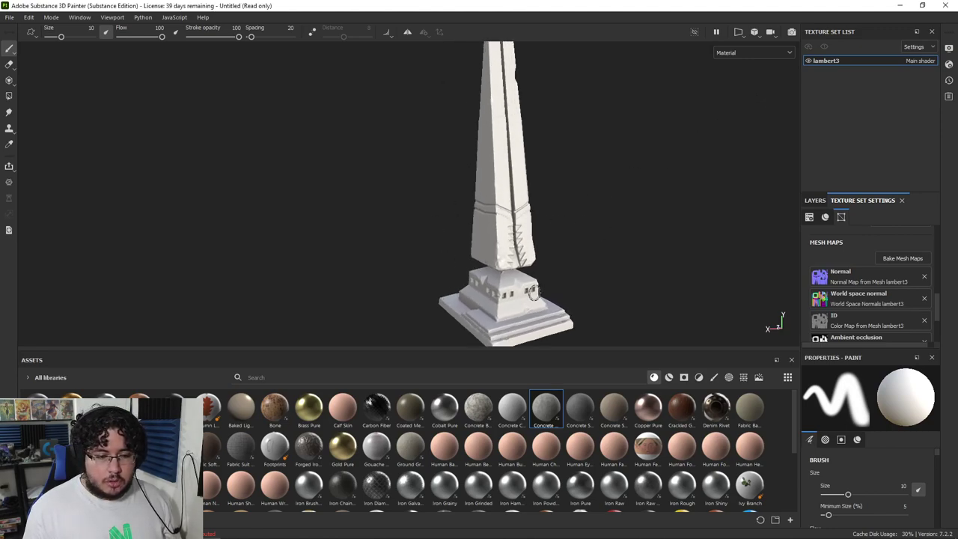
alt+middle_drag(543, 270, 572, 229)
alt+right_drag(572, 229, 663, 263)
alt+drag(664, 262, 334, 217)
mouse_move(659, 254)
alt+right_down()
mouse_move(726, 286)
mouse_move(661, 259)
alt+right_up()
alt+middle_drag(632, 225, 636, 208)
alt+right_drag(636, 208, 689, 175)
alt+drag(689, 175, 551, 169)
alt+middle_drag(550, 168, 512, 225)
alt+drag(644, 232, 575, 211)
alt+right_drag(575, 211, 640, 209)
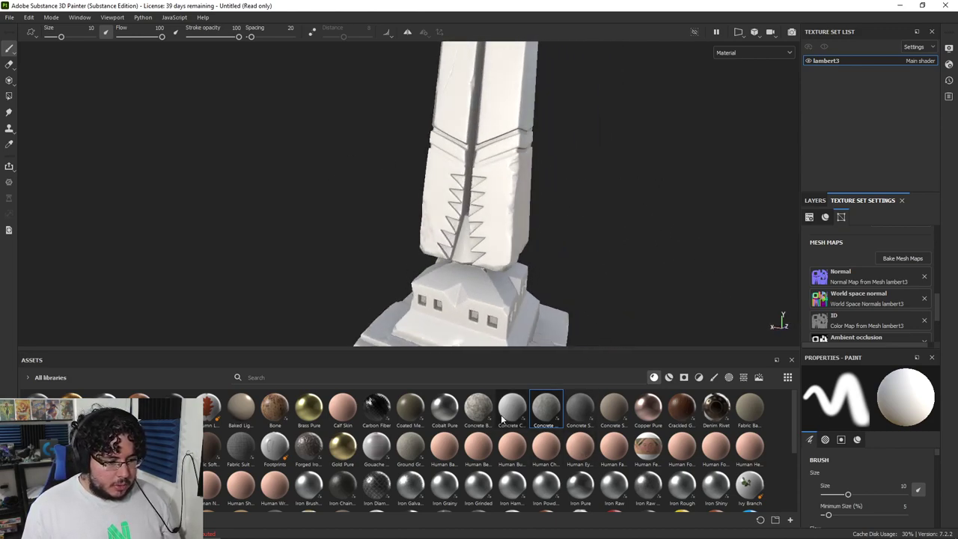
Add the Concrete Simple material as a fill layer above Layer 1
mouse_move(575, 411)
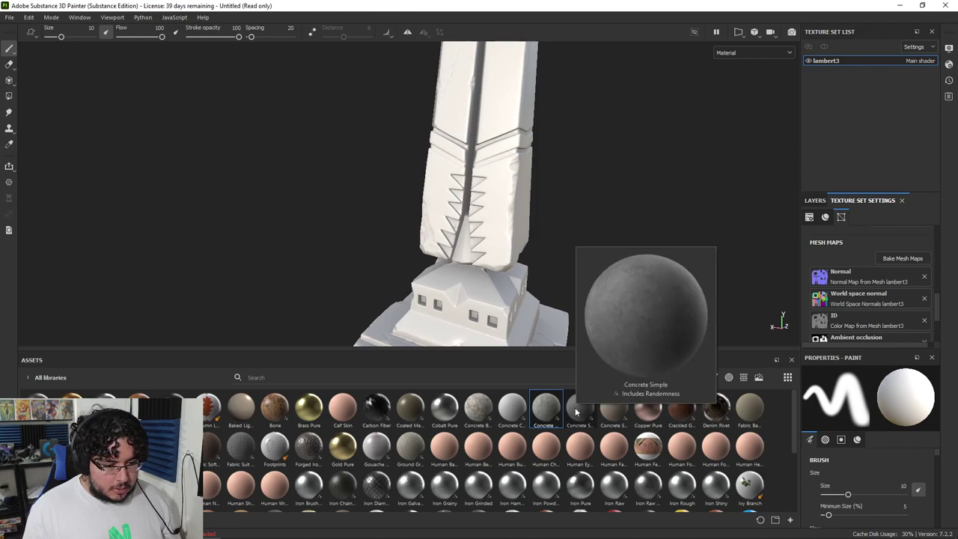
drag(812, 215, 814, 207)
click(816, 202)
drag(587, 425, 831, 238)
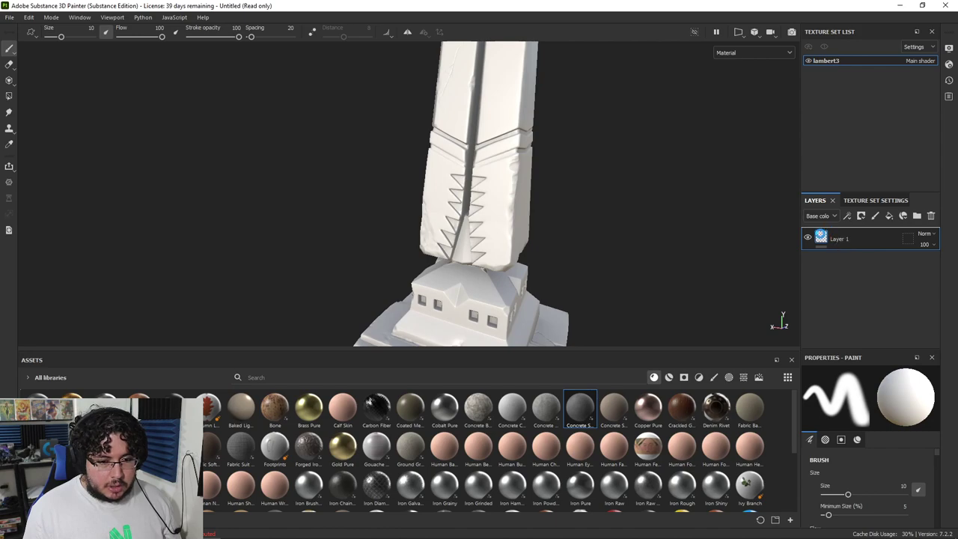
Inspect the concrete texture's scale and detail along the obelisk's shaft, from afar and up close
alt+drag(628, 204, 665, 184)
scroll(665, 185, up, 3)
scroll(665, 185, down, 3)
alt+drag(479, 157, 534, 154)
alt+right_drag(534, 154, 468, 182)
alt+drag(468, 182, 438, 178)
alt+middle_drag(438, 178, 389, 277)
alt+right_drag(389, 277, 362, 175)
alt+drag(361, 176, 394, 176)
alt+right_drag(395, 176, 603, 279)
alt+middle_drag(602, 279, 580, 178)
alt+drag(580, 179, 551, 177)
alt+middle_drag(443, 94, 436, 210)
alt+right_drag(436, 209, 663, 238)
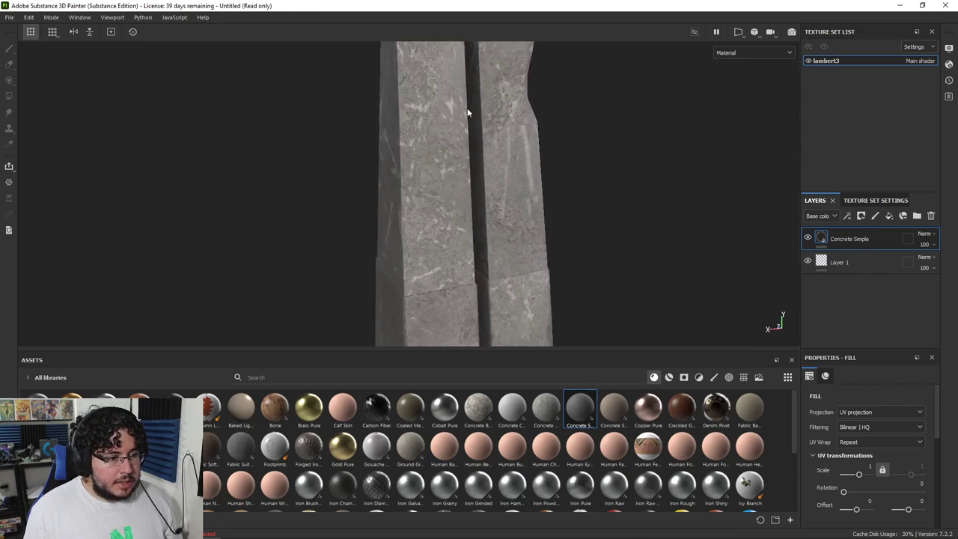
alt+right_drag(438, 115, 721, 267)
alt+middle_drag(573, 247, 582, 153)
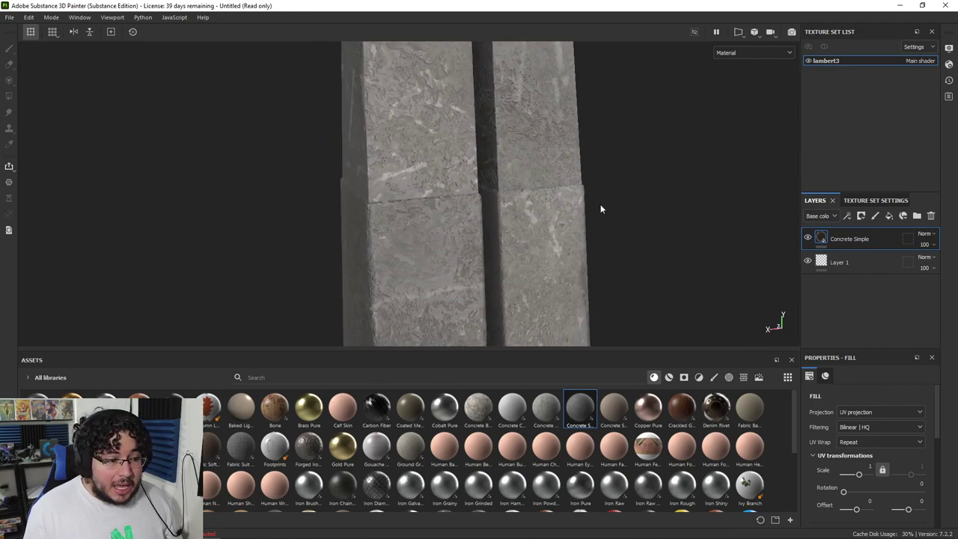
alt+middle_drag(566, 292, 588, 180)
alt+right_drag(588, 180, 441, 161)
alt+drag(442, 160, 465, 162)
alt+right_drag(465, 162, 569, 195)
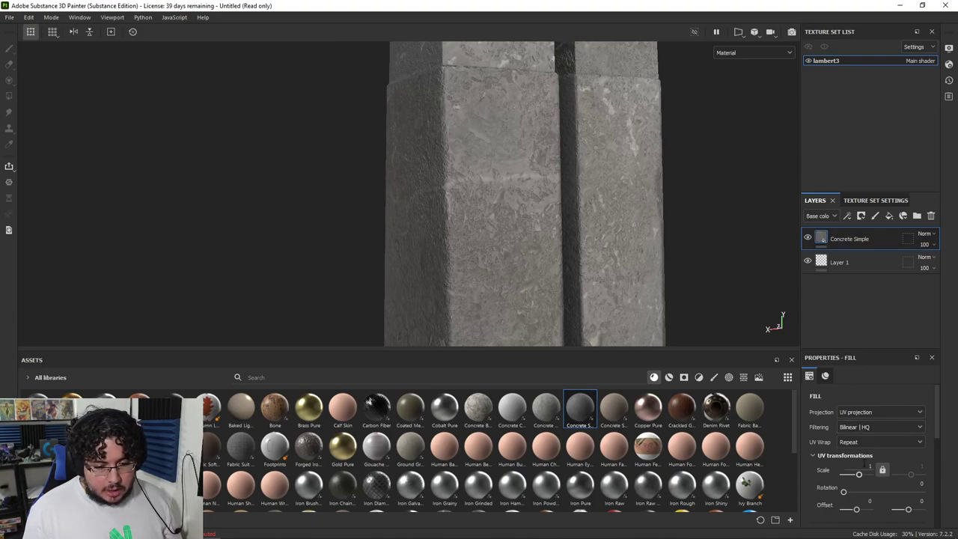
Set the Concrete Simple layer's UV scale to 3 and check the tiling on the carved lower shaft
text(3)
key(Return)
alt+drag(552, 224, 595, 266)
alt+right_drag(594, 266, 685, 330)
alt+middle_drag(686, 329, 676, 274)
alt+right_drag(676, 274, 558, 247)
alt+middle_drag(558, 248, 533, 151)
alt+right_drag(532, 151, 592, 251)
alt+middle_drag(592, 250, 573, 161)
alt+right_drag(573, 161, 550, 181)
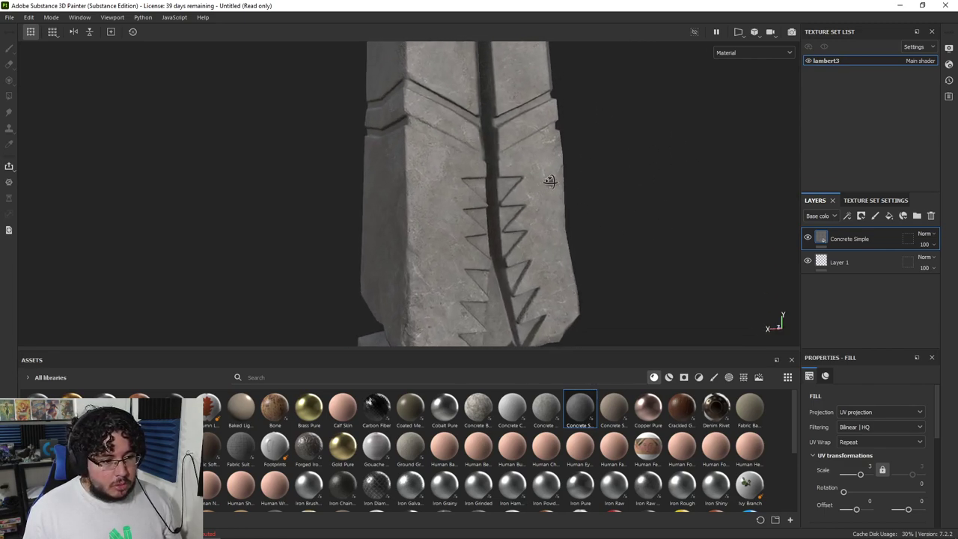
Set the Concrete Simple layer's Concrete Color to the dark olive grey 515149
scroll(824, 453, down, 3)
scroll(822, 448, down, 1)
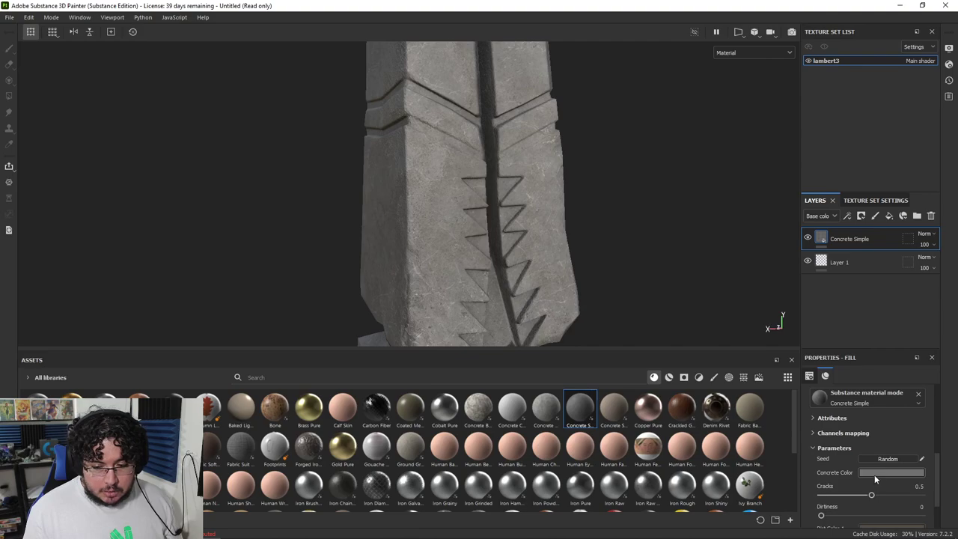
click(874, 475)
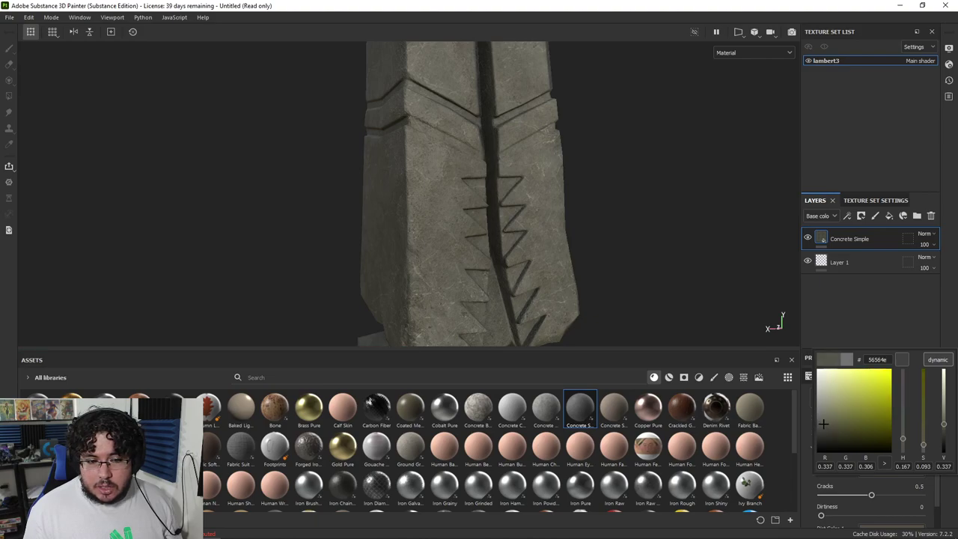
click(824, 426)
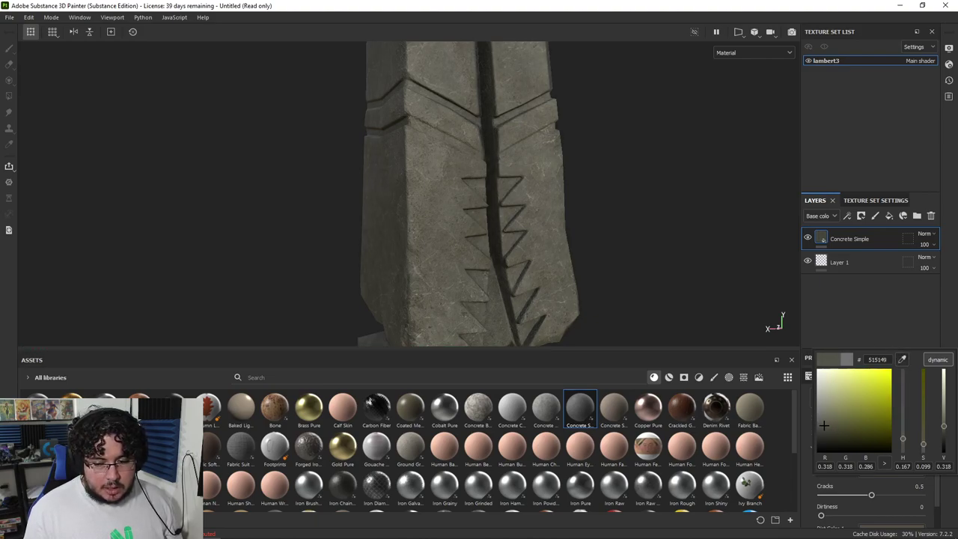
Examine the recoloured concrete on the whole obelisk and up close on its stepped base
alt+drag(524, 196, 547, 190)
alt+right_drag(547, 190, 368, 129)
alt+right_drag(582, 166, 446, 154)
alt+drag(615, 199, 625, 200)
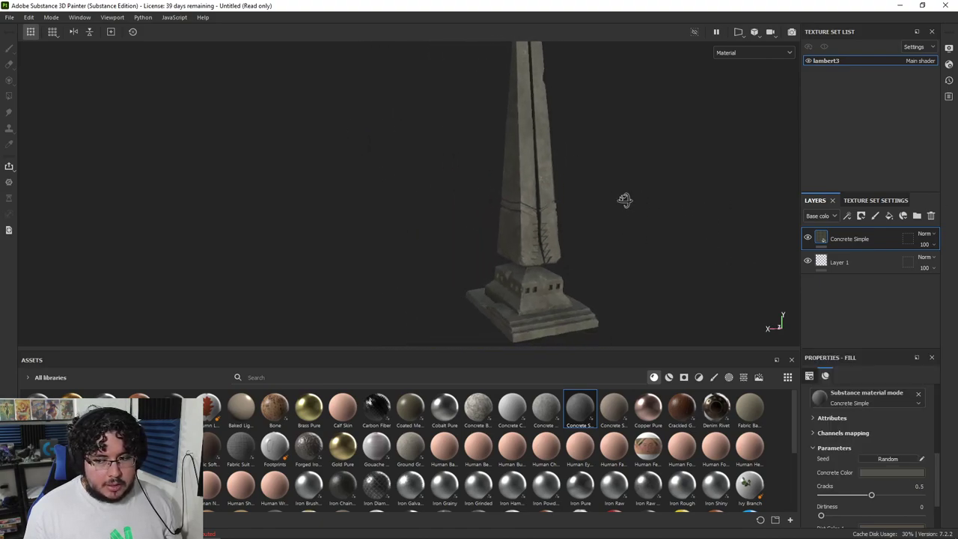
alt+right_drag(625, 199, 614, 215)
alt+drag(614, 214, 588, 240)
alt+right_drag(588, 239, 615, 284)
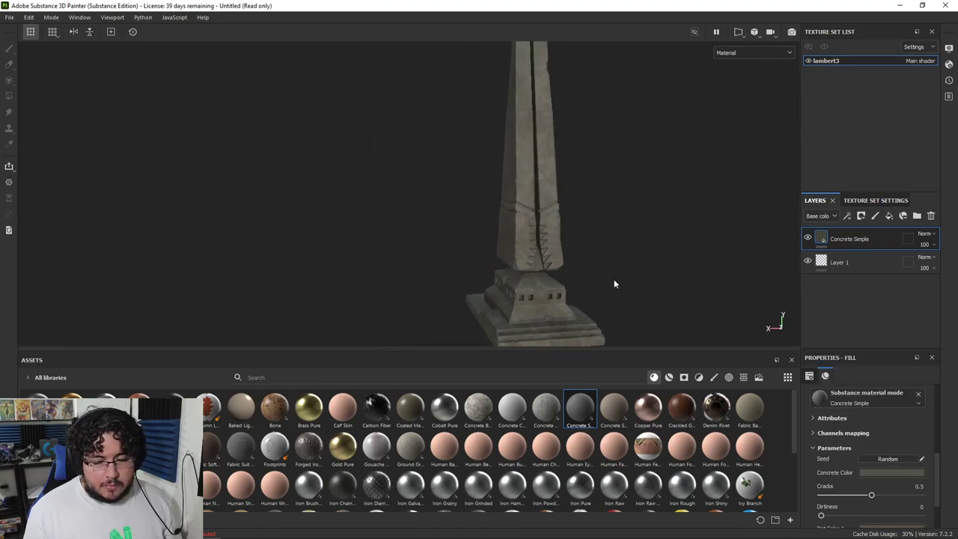
alt+middle_drag(615, 283, 537, 226)
alt+right_drag(538, 226, 577, 271)
alt+drag(576, 271, 582, 302)
alt+right_drag(582, 302, 523, 256)
alt+middle_drag(523, 257, 522, 185)
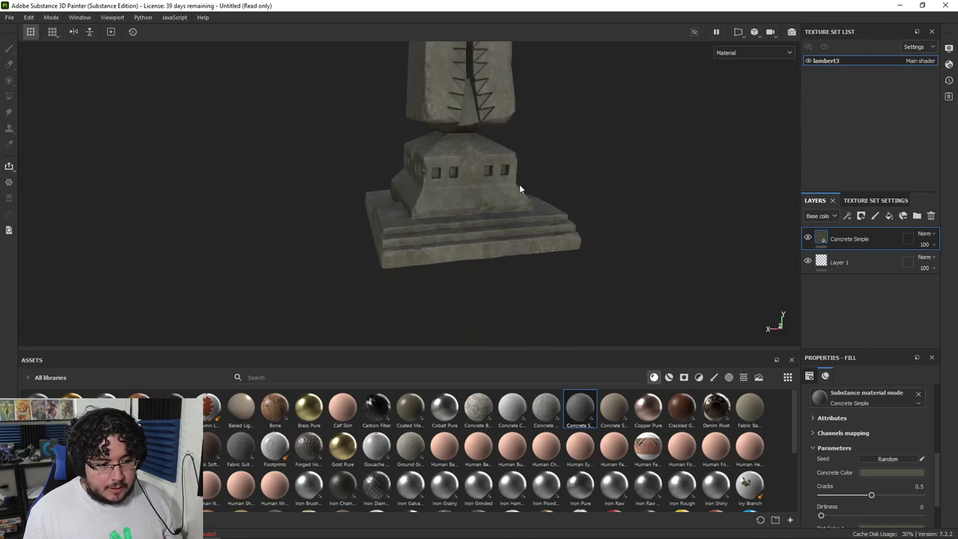
alt+right_drag(522, 185, 572, 182)
alt+middle_drag(572, 183, 393, 248)
alt+drag(394, 248, 456, 229)
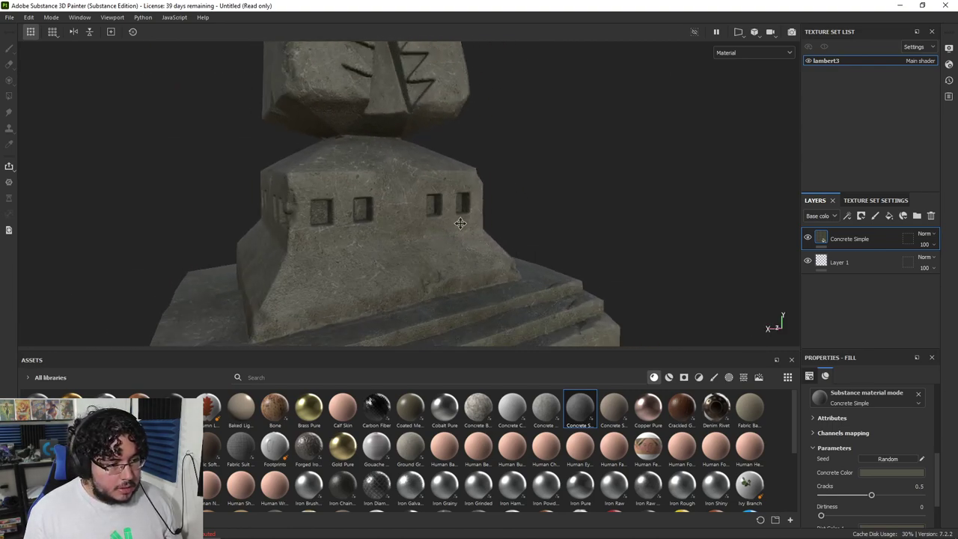
alt+middle_drag(456, 229, 483, 176)
Set the Concrete Simple layer's Cracks to 0.2 and compare the obelisk with the reference image
scroll(872, 460, down, 2)
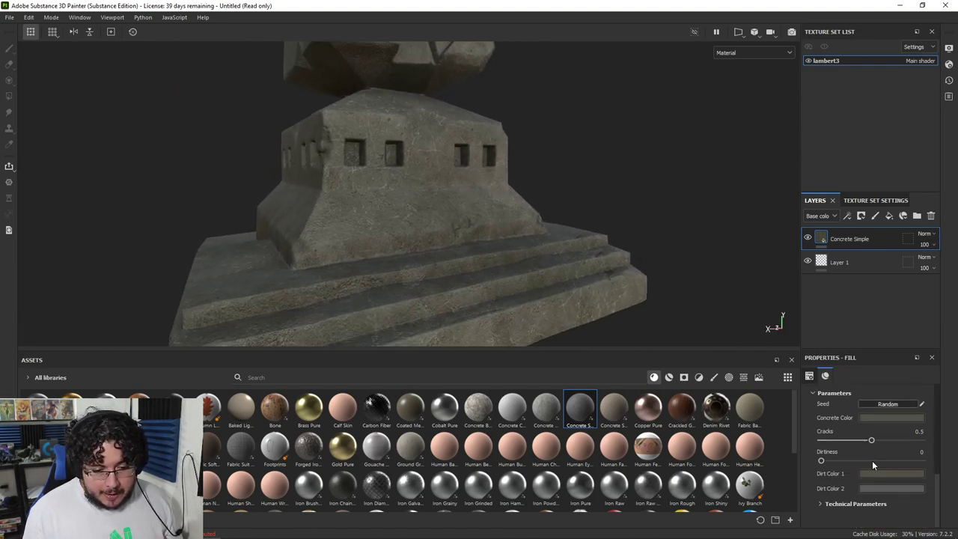
drag(869, 441, 842, 441)
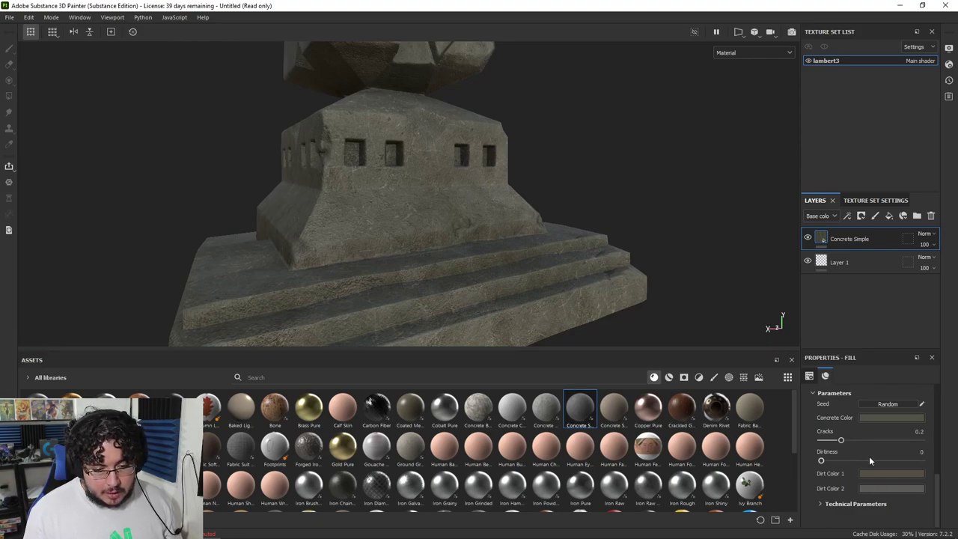
alt+right_drag(598, 228, 397, 168)
alt+drag(397, 169, 445, 199)
alt+right_drag(444, 199, 381, 184)
right_drag(957, 242, 887, 247)
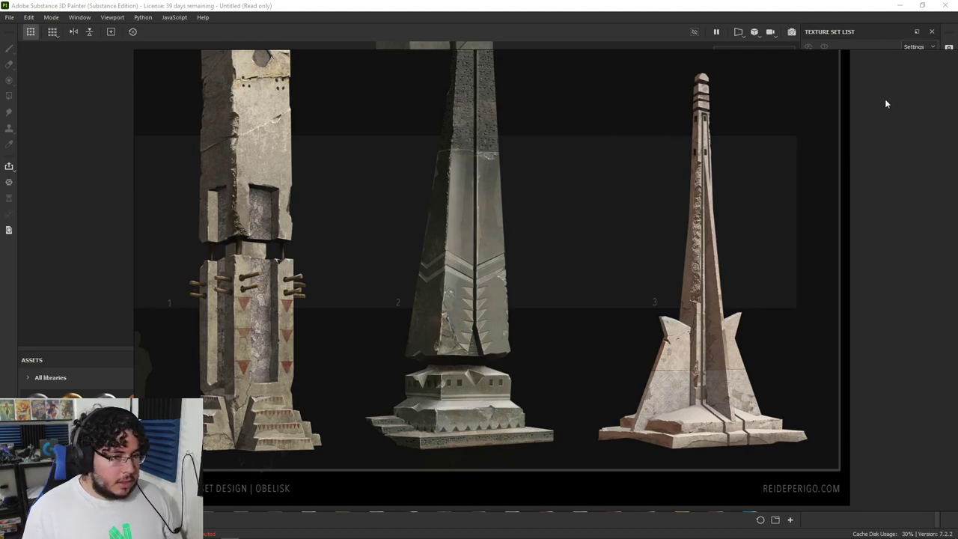
mouse_move(833, 108)
right_down()
mouse_move(957, 127)
mouse_move(957, 114)
right_up()
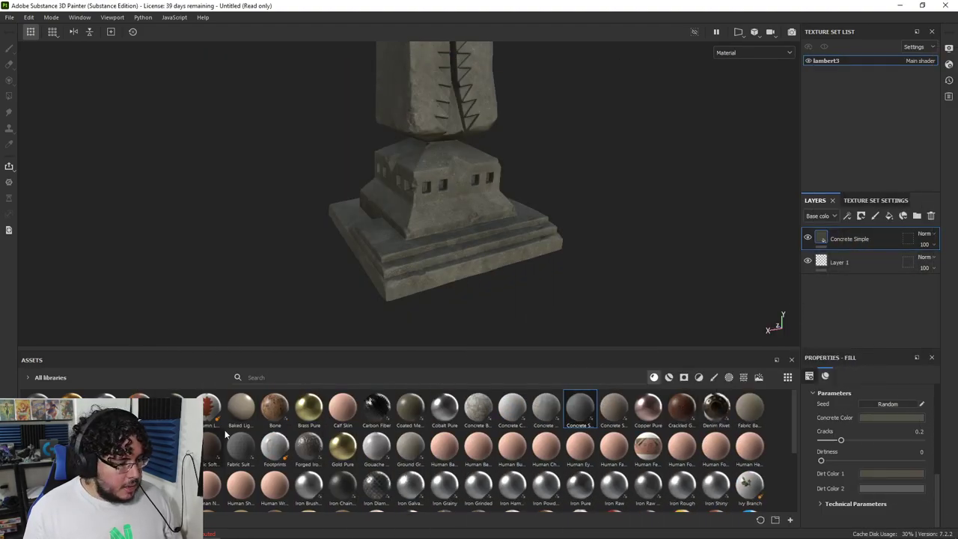
Add the Rust Fine material as a layer above Concrete Simple and set its base color blending mode to Overlay
scroll(374, 449, down, 3)
drag(383, 454, 862, 229)
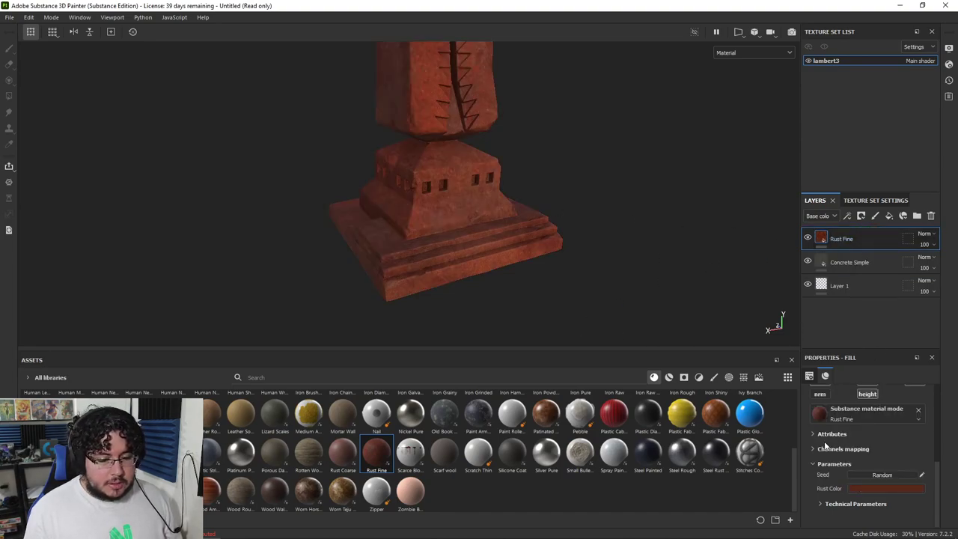
click(926, 235)
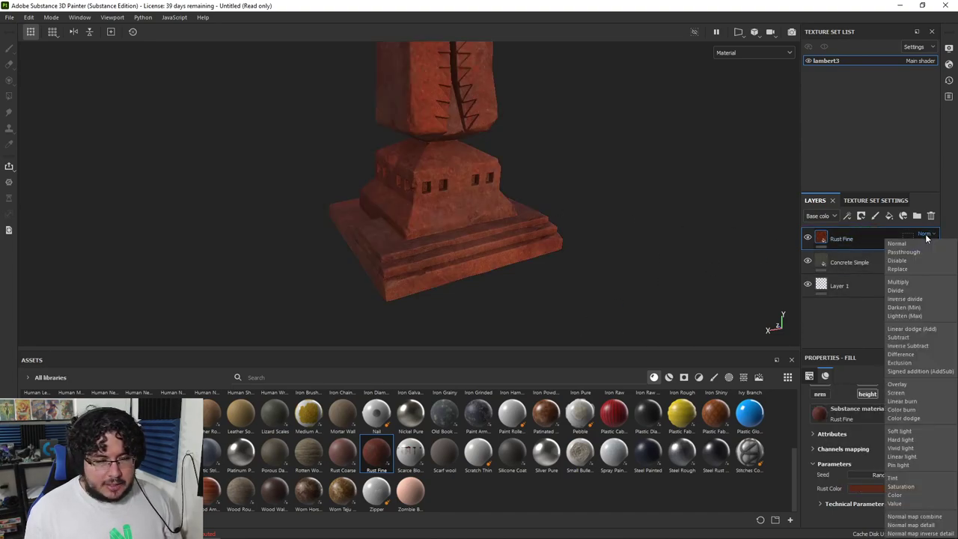
click(899, 383)
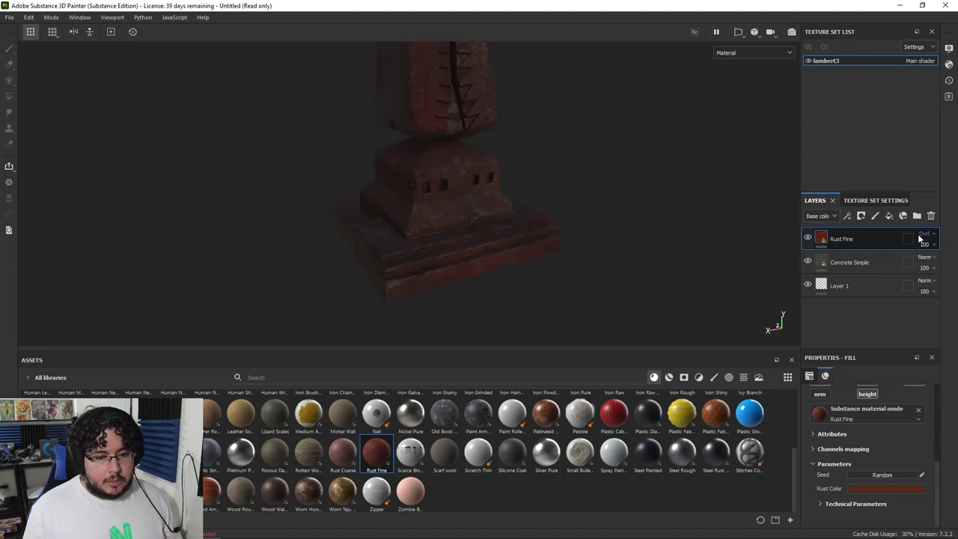
Give the Rust Fine layer a black mask driven by a Dirt generator
right_click(869, 238)
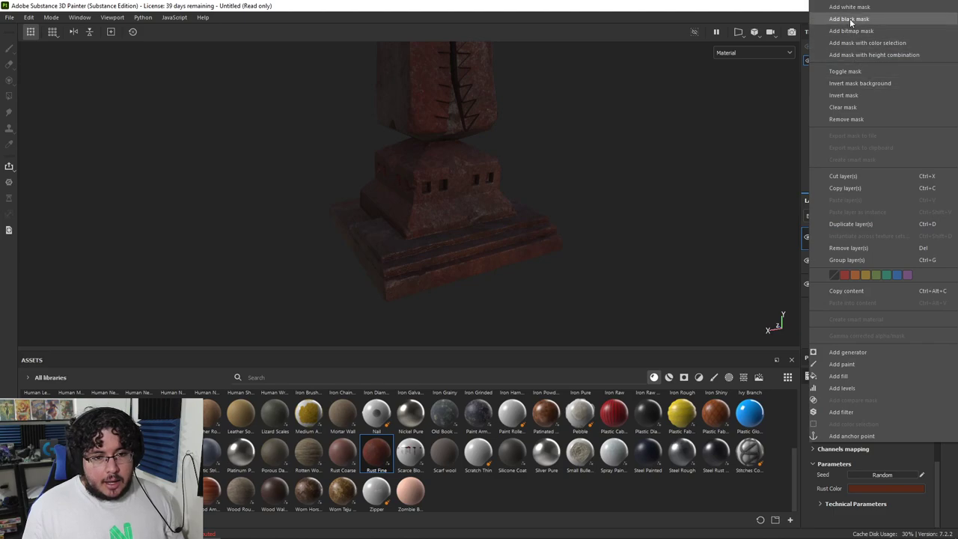
click(854, 20)
right_click(851, 238)
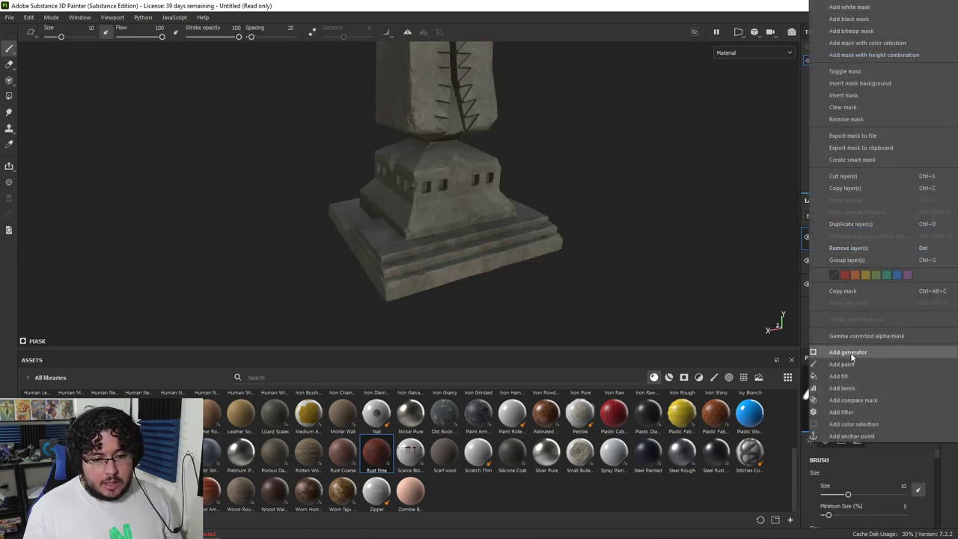
click(854, 353)
click(869, 397)
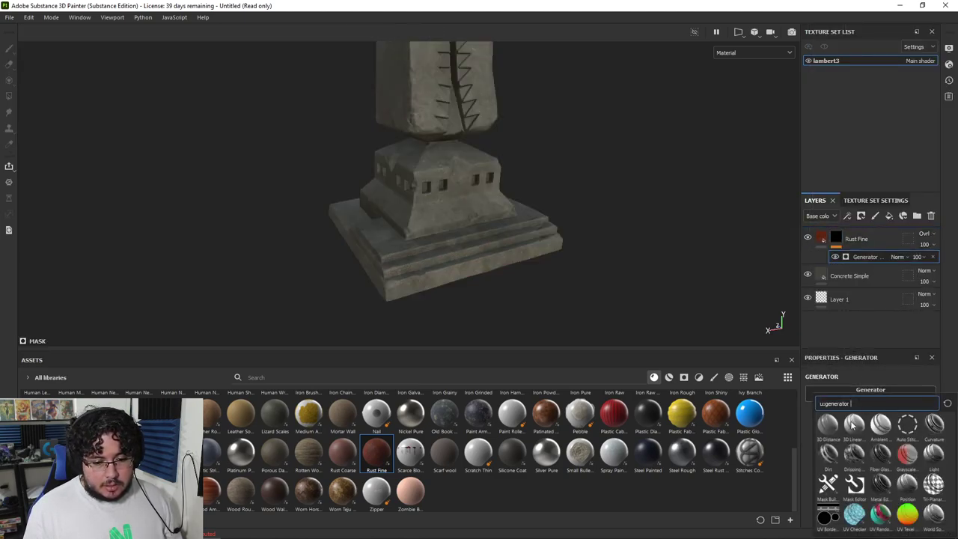
click(827, 453)
Examine the rust from the Dirt mask on the obelisk's shaft and stepped base, from afar and up close
alt+drag(586, 190, 522, 171)
alt+middle_drag(530, 148, 573, 201)
alt+right_drag(573, 200, 188, 105)
alt+middle_drag(590, 210, 528, 269)
alt+right_drag(528, 269, 566, 250)
alt+middle_drag(565, 245, 558, 337)
alt+right_drag(558, 337, 394, 192)
alt+middle_drag(442, 232, 434, 168)
alt+right_drag(434, 168, 362, 155)
alt+middle_drag(533, 310, 526, 275)
alt+right_drag(526, 276, 667, 278)
alt+middle_drag(667, 278, 671, 131)
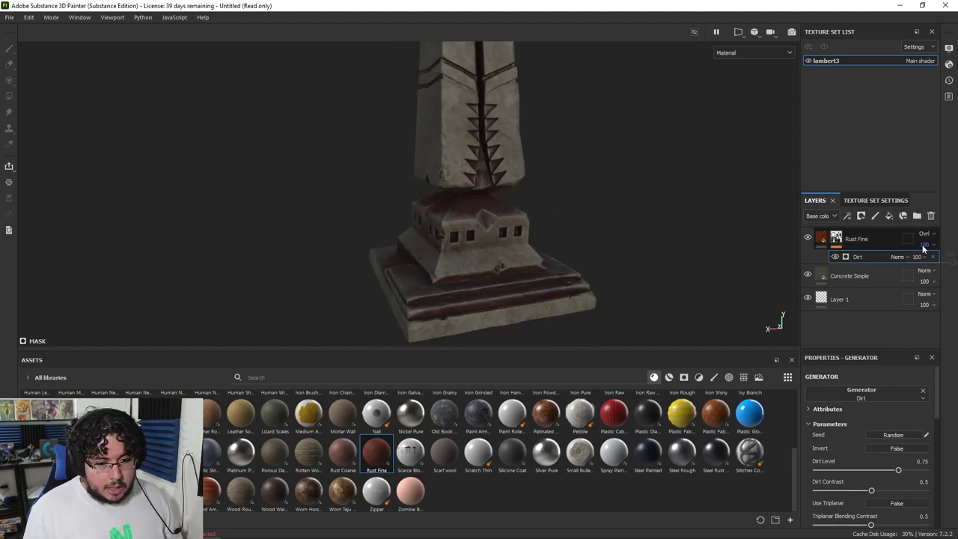
Set the Rust Fine layer's opacity to 45 and check the softened rust around the shaft and base
drag(953, 263, 921, 263)
mouse_move(601, 198)
alt+mouse_down()
mouse_move(437, 188)
mouse_move(599, 194)
alt+mouse_up()
alt+right_drag(614, 196, 516, 202)
alt+middle_drag(497, 225, 511, 155)
alt+right_drag(511, 154, 558, 172)
alt+drag(558, 172, 560, 205)
alt+middle_drag(560, 205, 557, 139)
alt+right_drag(421, 184, 528, 193)
alt+drag(423, 185, 474, 209)
alt+right_drag(505, 148, 346, 193)
alt+drag(343, 196, 366, 87)
alt+middle_drag(549, 94, 499, 158)
alt+right_drag(499, 158, 633, 250)
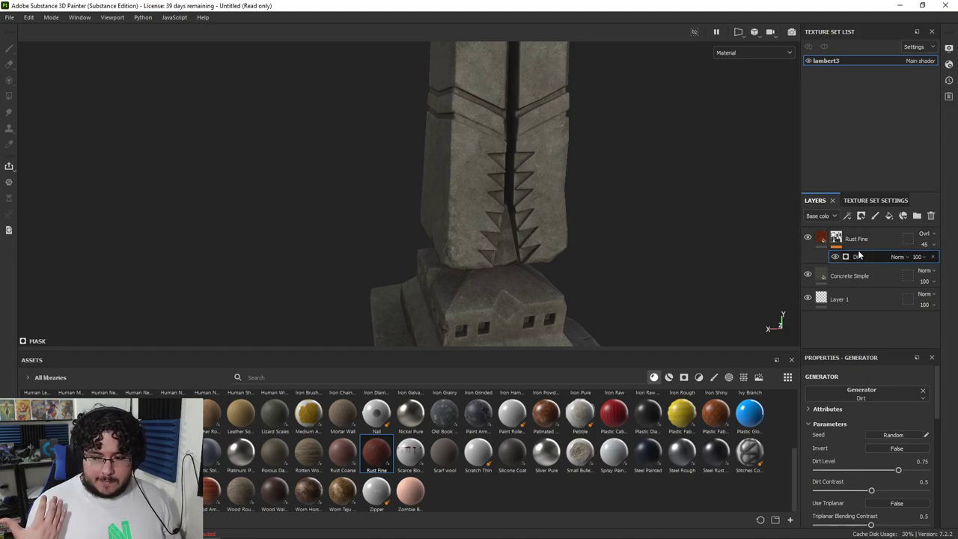
Add a second Concrete Simple material as a layer above Rust Fine and set its UV scale to 3
scroll(610, 432, up, 3)
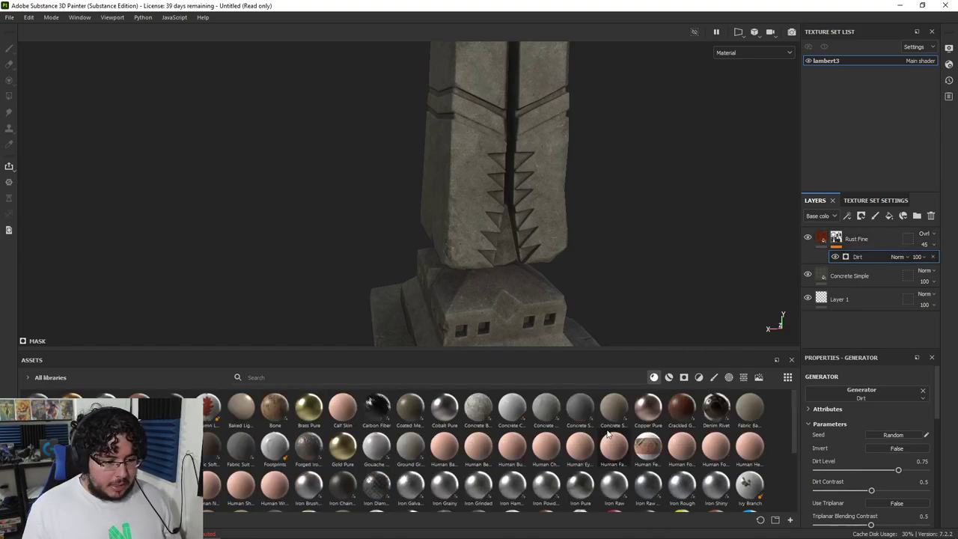
drag(810, 263, 866, 238)
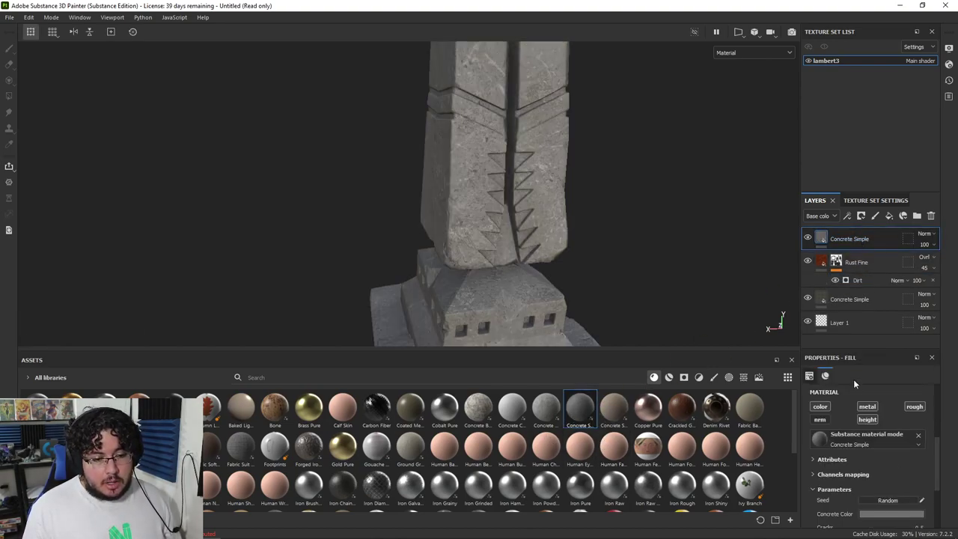
scroll(858, 479, up, 5)
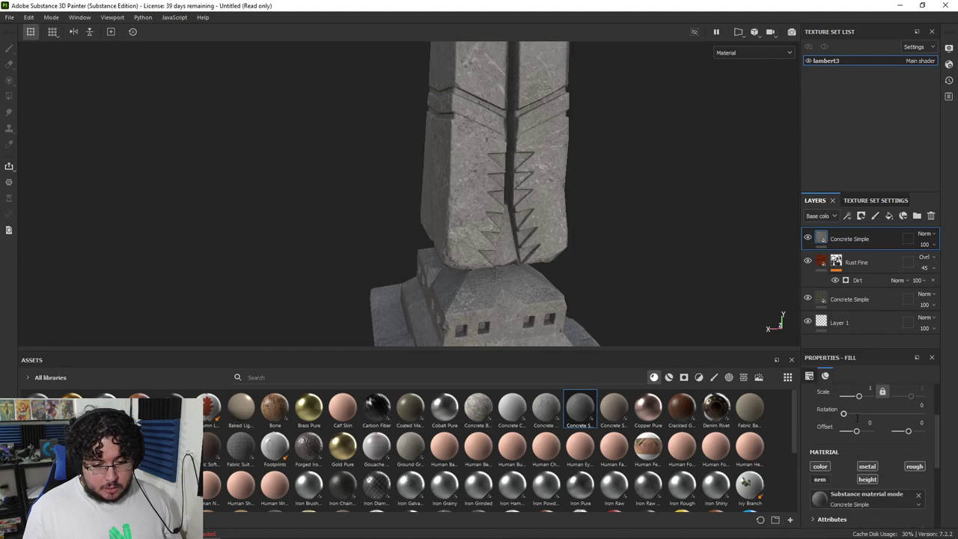
text(3)
key(Return)
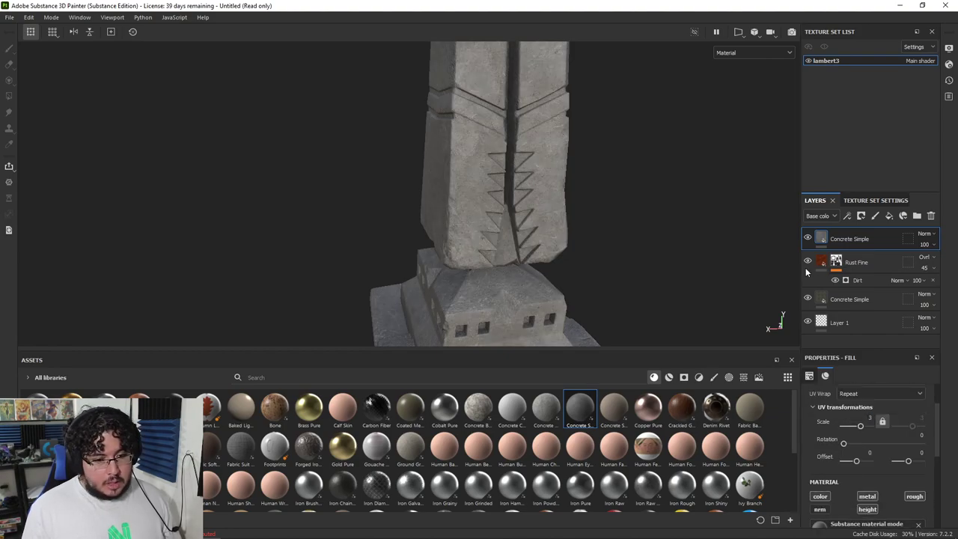
Add a black mask to the upper Concrete Simple layer and set the mirrored mask brush to size 1.02
right_click(839, 241)
click(875, 23)
alt+drag(554, 176, 490, 167)
mouse_move(491, 166)
alt+right_down()
mouse_move(524, 246)
mouse_move(550, 270)
alt+right_up()
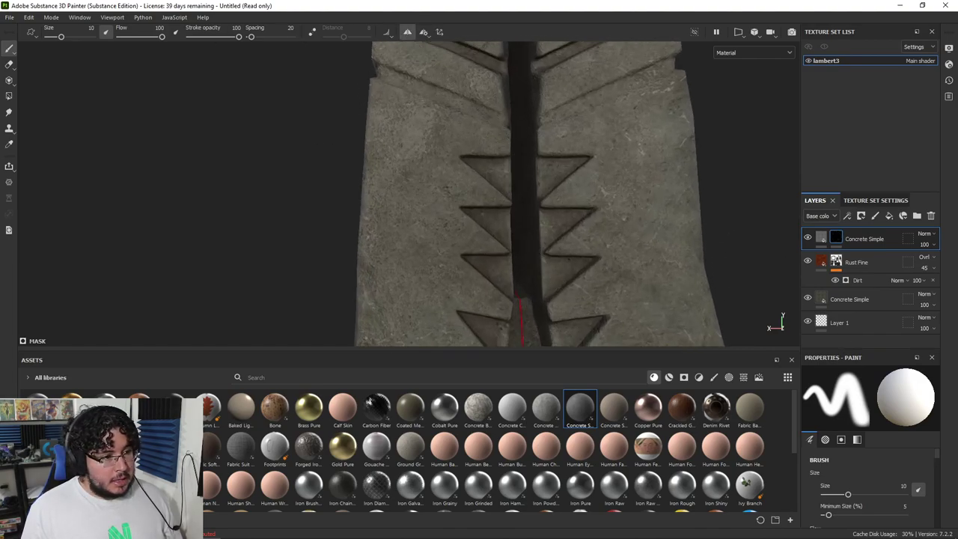
alt+drag(528, 184, 558, 192)
alt+right_drag(558, 191, 560, 224)
alt+drag(560, 225, 532, 241)
alt+right_drag(532, 241, 550, 270)
mouse_move(544, 171)
ctrl+right_down()
mouse_move(498, 172)
mouse_move(601, 240)
mouse_move(611, 258)
ctrl+right_up()
alt+drag(611, 258, 563, 186)
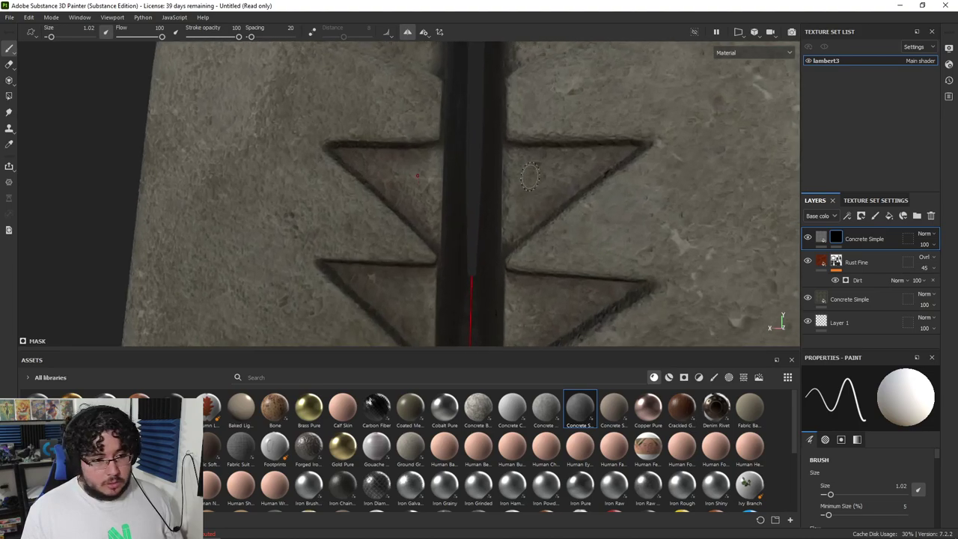
Paint the light concrete into the topmost pair of triangular recesses beside the central slit, erasing any spill past their edges
mouse_move(515, 157)
mouse_down()
mouse_move(614, 156)
mouse_move(517, 232)
mouse_move(514, 181)
mouse_move(528, 180)
mouse_up()
key(x)
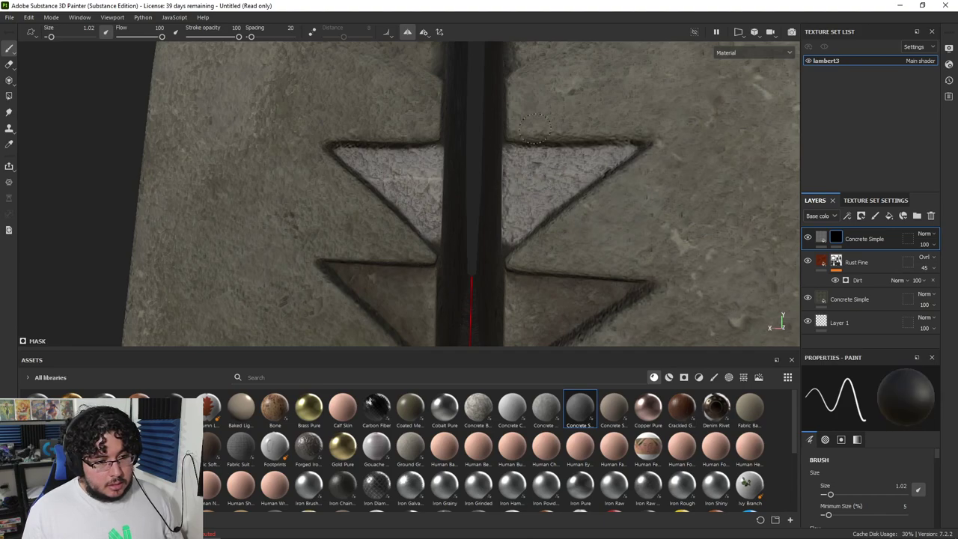
key(x)
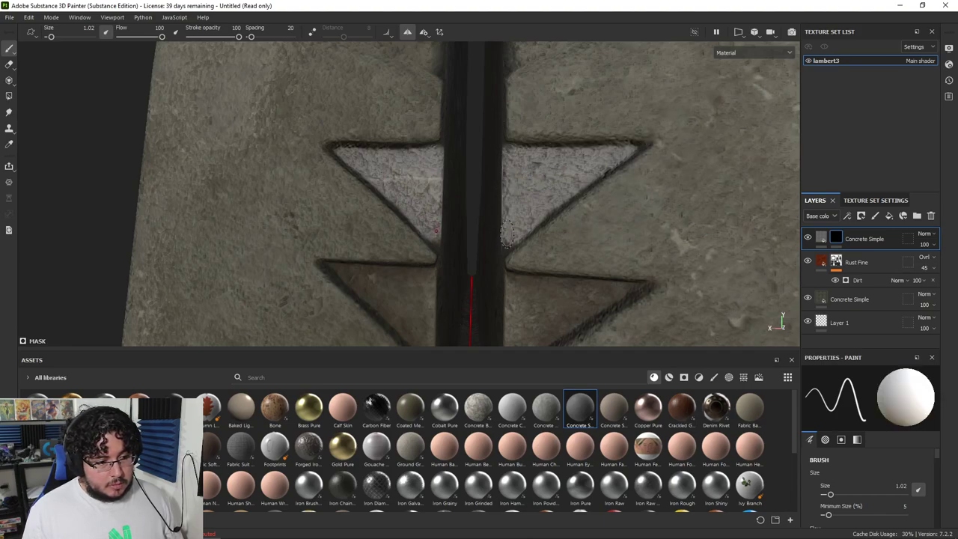
Paint the second pair of triangular recesses from the top into the Concrete Simple mask and clean up their edges
alt+drag(496, 251, 489, 194)
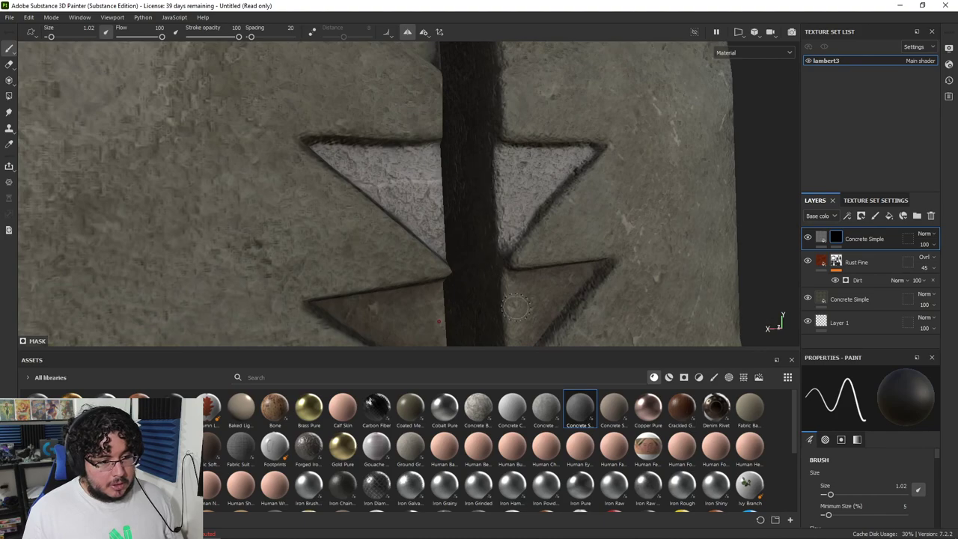
alt+middle_drag(508, 304, 507, 166)
key(x)
mouse_move(508, 170)
mouse_down()
mouse_move(513, 146)
mouse_move(583, 148)
mouse_move(523, 213)
mouse_move(514, 159)
mouse_move(552, 169)
mouse_up()
key(x)
drag(558, 218, 606, 152)
key(x)
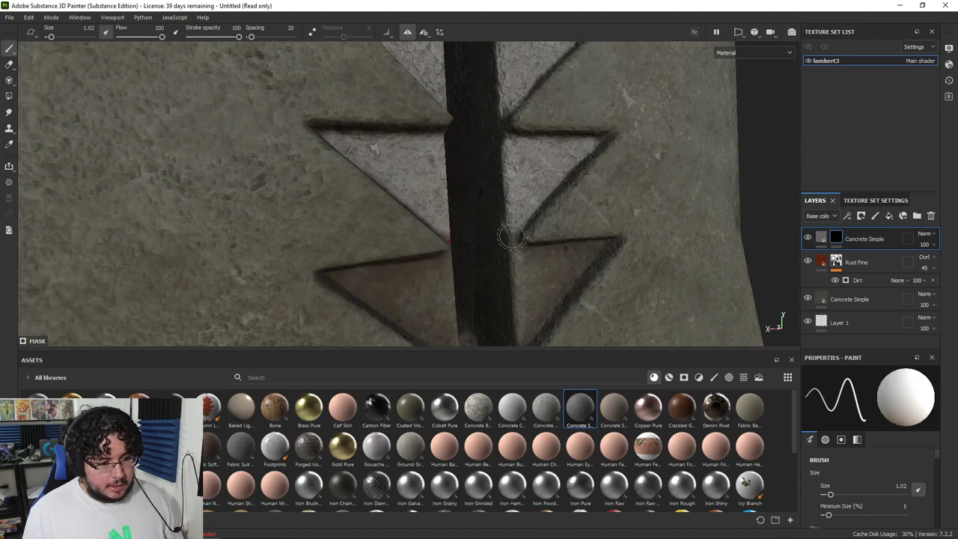
key(x)
Fill the third pair of triangular recesses with the light concrete on the layer's mask and tidy the borders
alt+middle_drag(506, 235, 513, 147)
key(x)
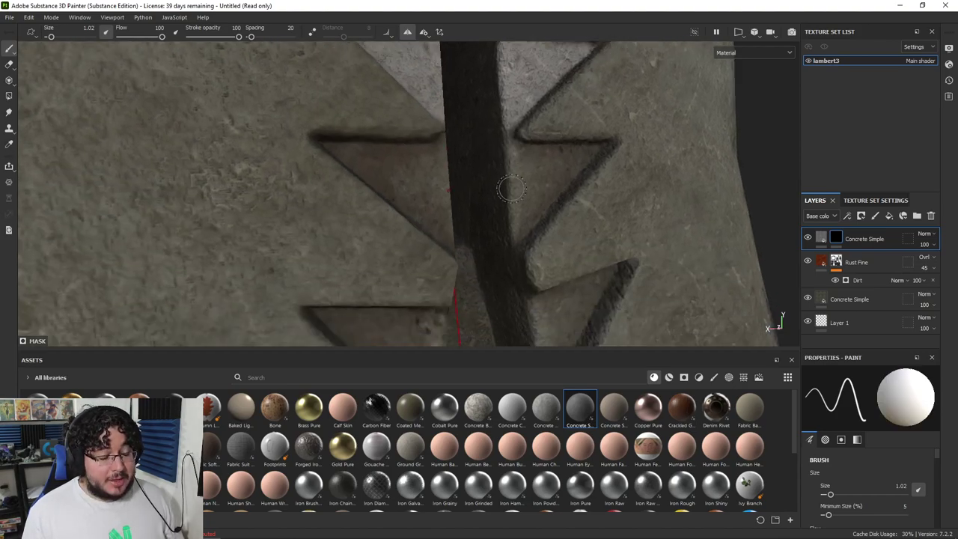
mouse_move(517, 179)
mouse_down()
mouse_move(519, 148)
mouse_move(596, 150)
mouse_move(509, 240)
mouse_move(538, 162)
mouse_up()
key(x)
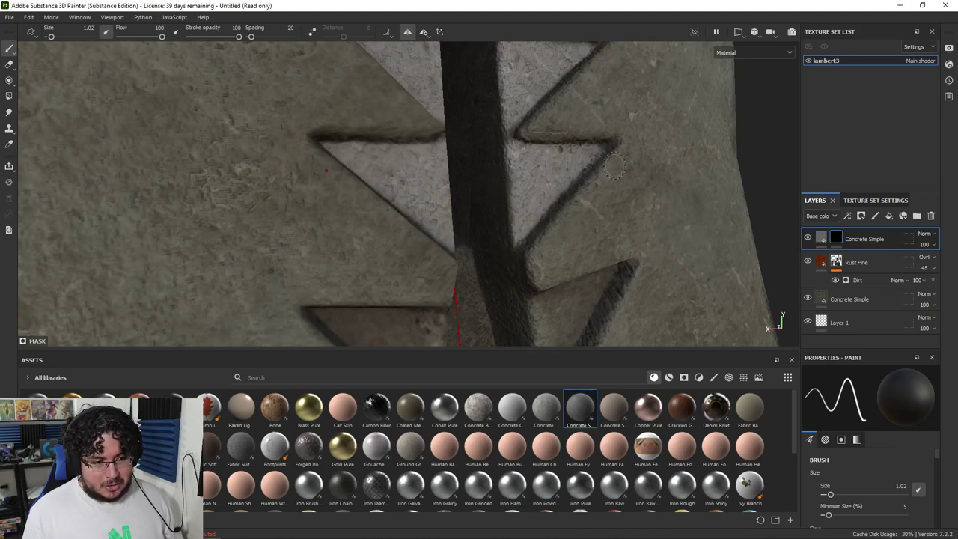
Inspect the lower shaft from the side and compare the painted and unpainted triangular recesses on the front
alt+right_drag(695, 201, 663, 185)
alt+drag(663, 185, 429, 193)
alt+middle_drag(431, 262, 449, 187)
mouse_move(449, 188)
alt+mouse_down()
mouse_move(539, 128)
mouse_move(368, 203)
alt+mouse_up()
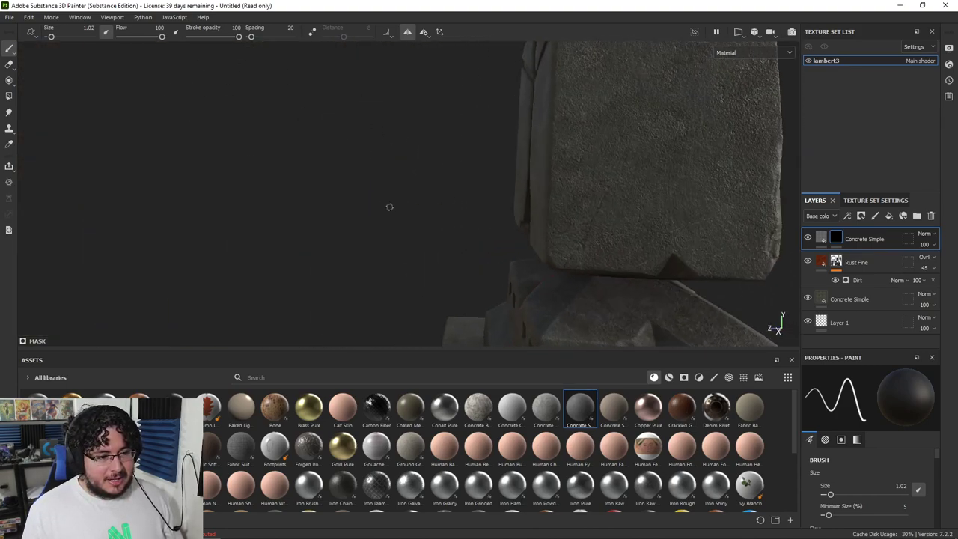
alt+drag(539, 195, 379, 217)
alt+middle_drag(379, 216, 299, 205)
alt+drag(590, 232, 509, 156)
alt+middle_drag(509, 156, 384, 203)
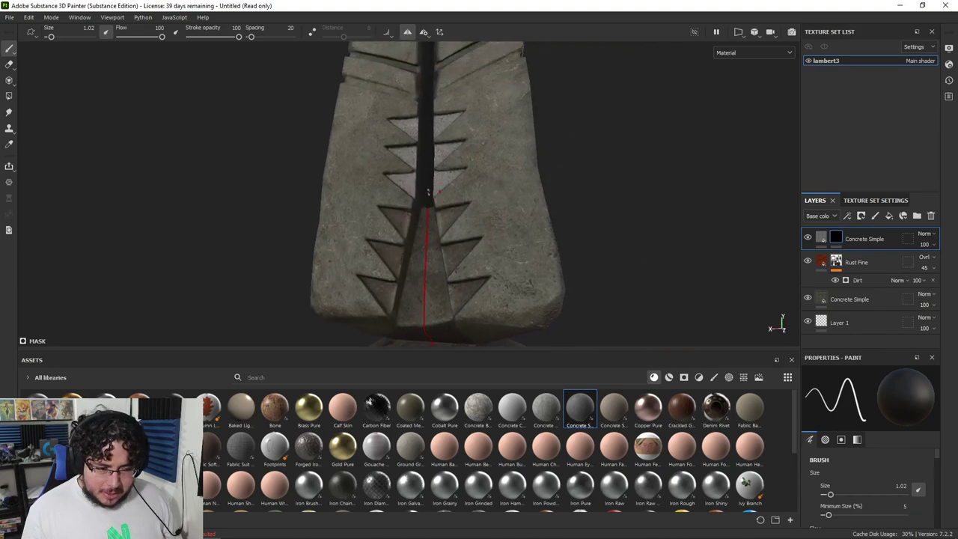
Paint the fourth pair of triangular recesses into the Concrete Simple mask, erasing spill around their edges
alt+right_drag(384, 202, 517, 225)
alt+middle_drag(516, 281, 479, 204)
mouse_move(480, 204)
alt+right_down()
mouse_move(499, 205)
mouse_move(517, 225)
alt+right_up()
alt+drag(517, 225, 483, 203)
alt+right_drag(483, 202, 516, 214)
mouse_move(468, 150)
alt+mouse_down()
mouse_move(446, 131)
mouse_move(416, 127)
mouse_move(502, 100)
mouse_move(487, 78)
alt+mouse_up()
key(x)
key(x)
mouse_move(439, 129)
mouse_down()
mouse_move(405, 153)
mouse_move(463, 131)
mouse_move(408, 206)
mouse_move(384, 130)
mouse_up()
key(x)
alt+drag(362, 186, 419, 186)
drag(397, 121, 422, 199)
key(x)
key(x)
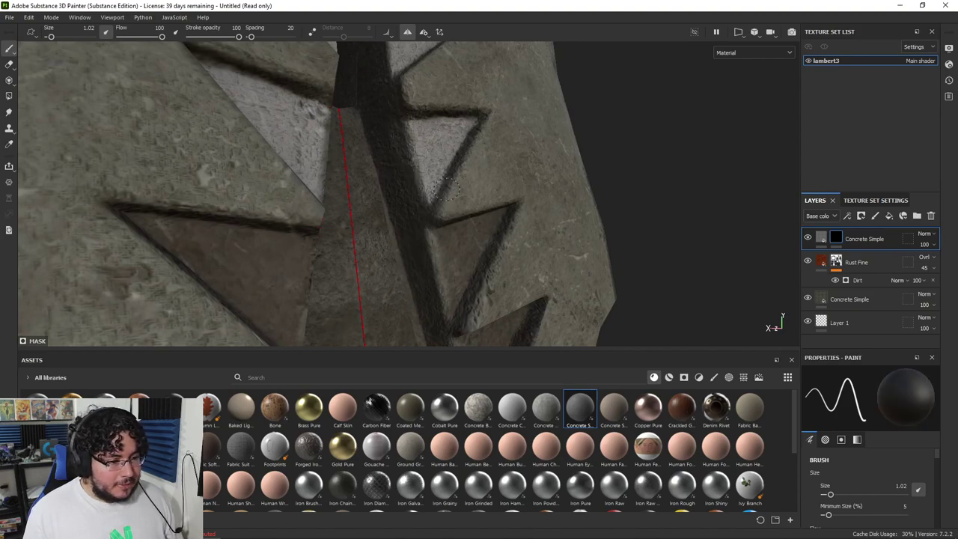
Paint the fifth pair of triangular recesses, beside the central wedge, with the light concrete and clean their outlines
alt+middle_drag(492, 133, 498, 53)
key(x)
mouse_move(451, 153)
mouse_down()
mouse_move(508, 138)
mouse_move(447, 196)
mouse_move(480, 158)
mouse_move(465, 166)
mouse_move(513, 134)
mouse_move(490, 168)
mouse_up()
key(x)
key(x)
key(x)
drag(525, 116, 438, 130)
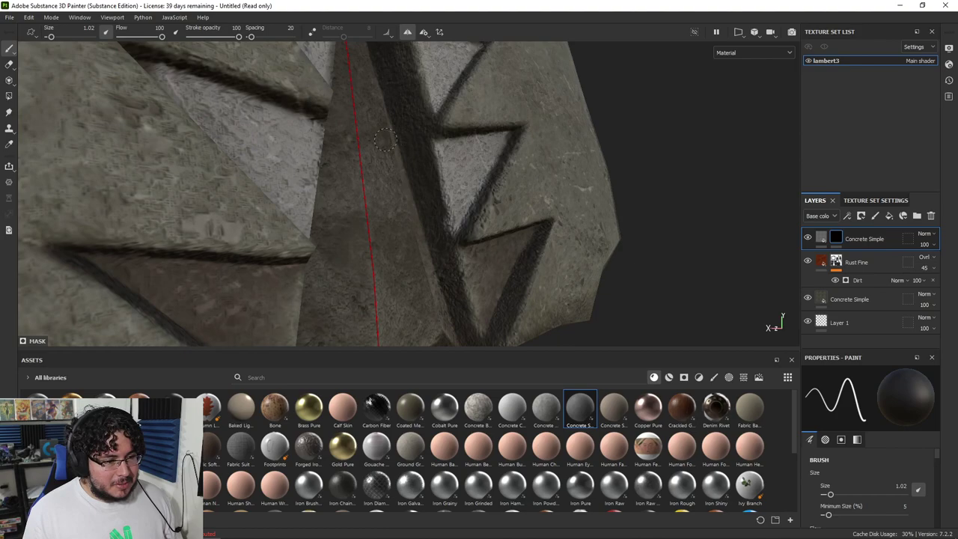
Paint the lowest pair of triangular recesses near the shaft's bottom edge into the Concrete Simple mask
alt+right_drag(423, 148, 374, 187)
alt+drag(375, 255, 394, 259)
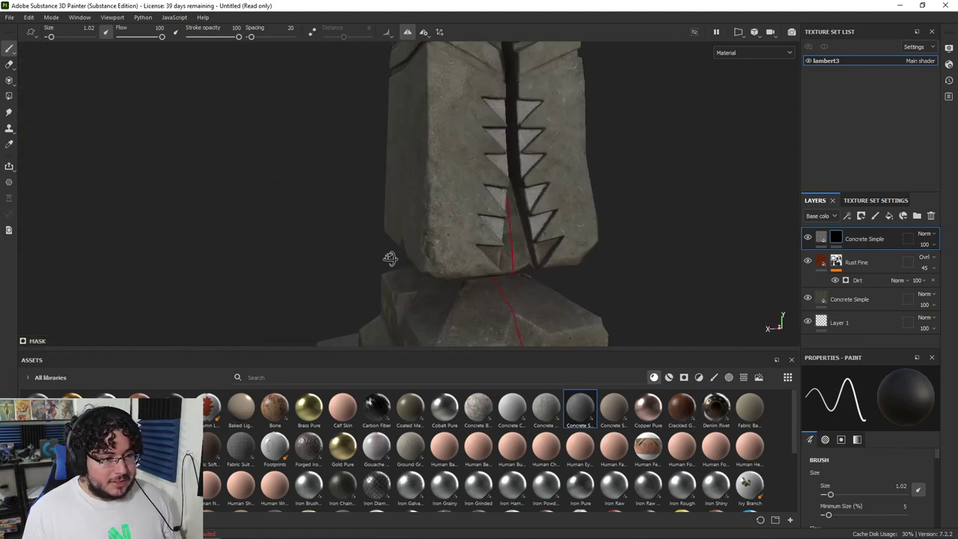
alt+middle_drag(397, 259, 409, 222)
alt+right_drag(409, 223, 460, 332)
alt+drag(460, 331, 571, 244)
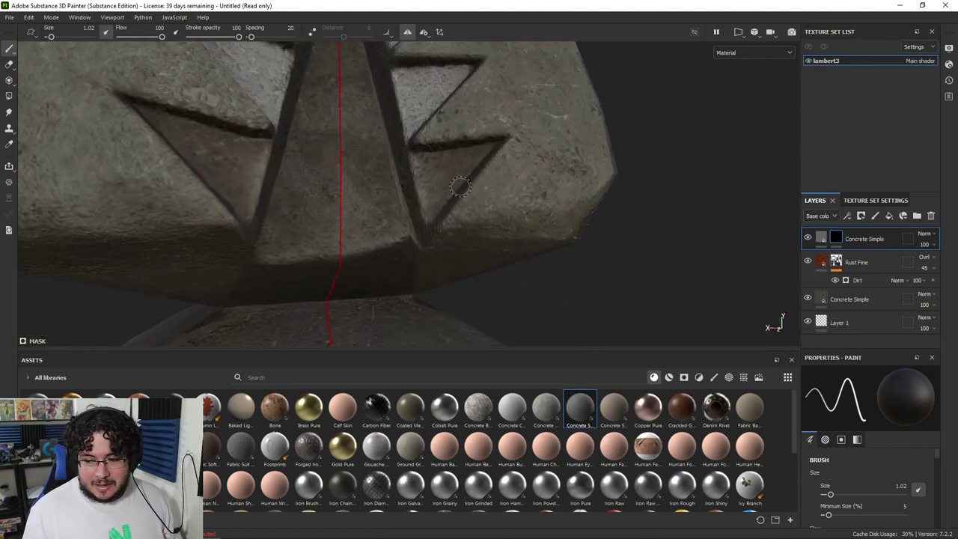
key(x)
mouse_move(423, 162)
mouse_down()
mouse_move(491, 150)
mouse_move(421, 217)
mouse_move(423, 189)
mouse_move(448, 174)
mouse_move(416, 178)
mouse_move(453, 224)
mouse_up()
key(x)
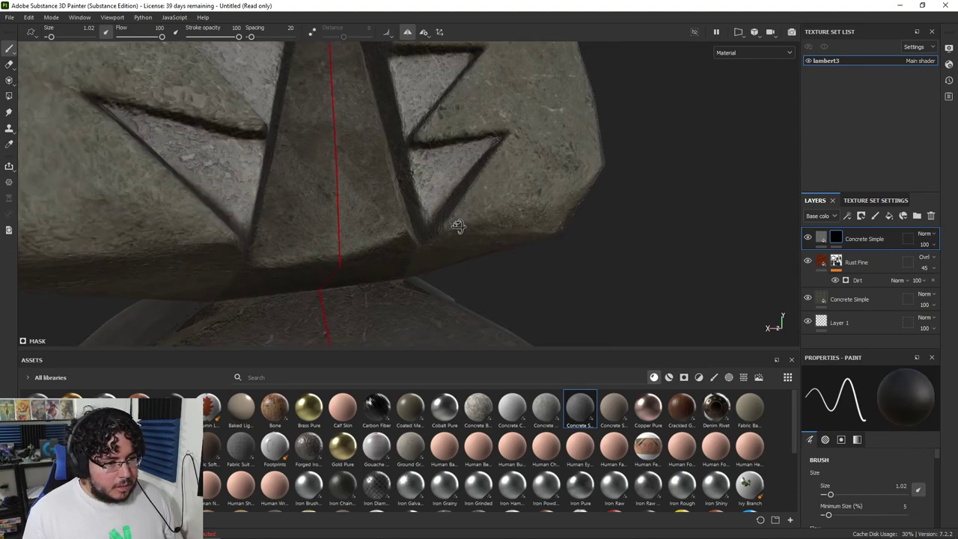
Paint both V-shaped grooves above the triangles on the shaft's front with the light concrete, using brush size 1.37
alt+right_drag(569, 173, 53, 152)
alt+right_drag(510, 216, 165, 217)
alt+middle_drag(457, 108, 373, 156)
scroll(467, 155, up, 6)
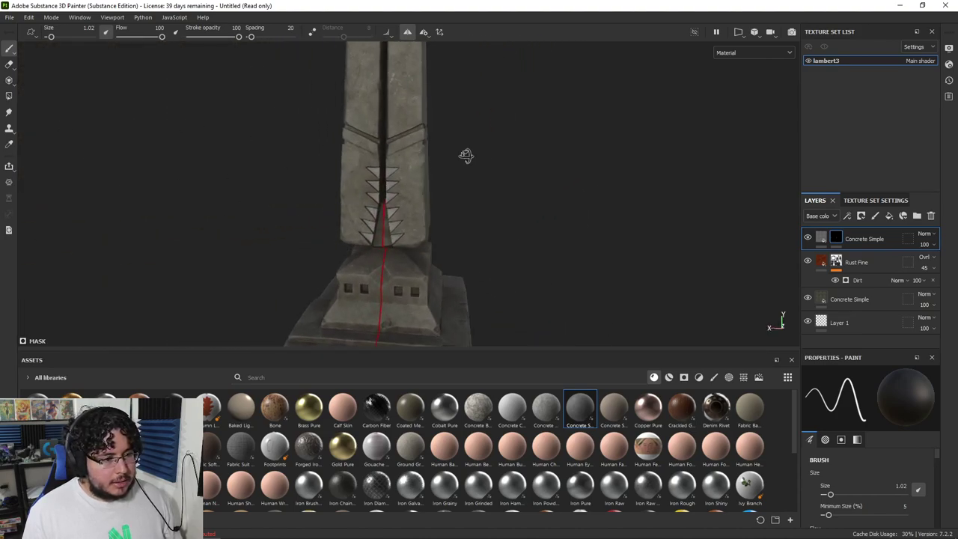
scroll(438, 159, up, 4)
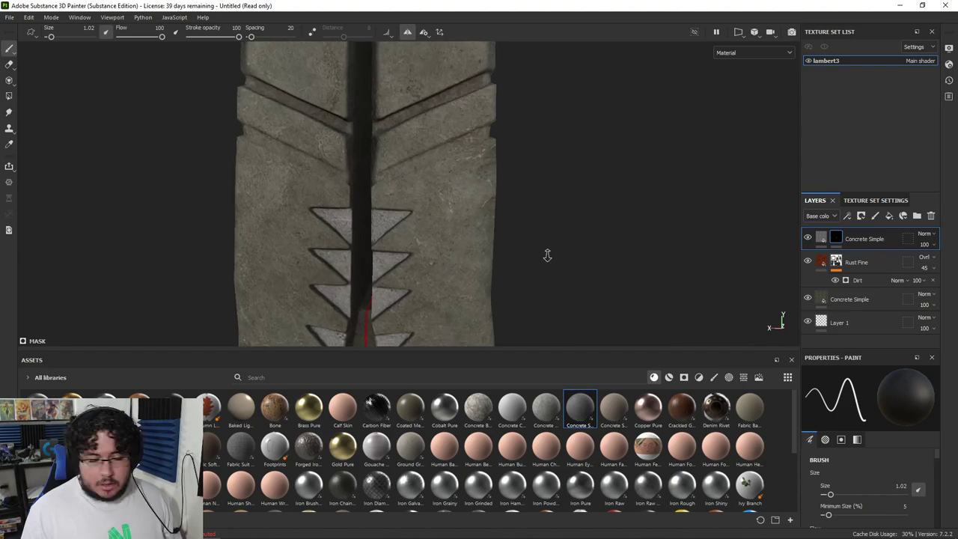
key(bracketright)
drag(370, 116, 496, 57)
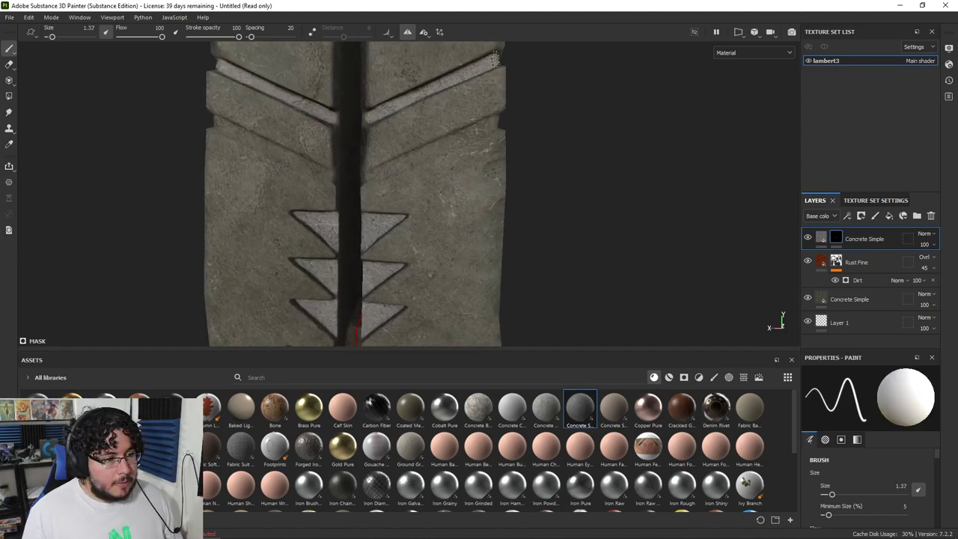
mouse_move(365, 183)
mouse_down()
mouse_move(493, 126)
mouse_move(391, 174)
mouse_move(412, 205)
mouse_up()
key(x)
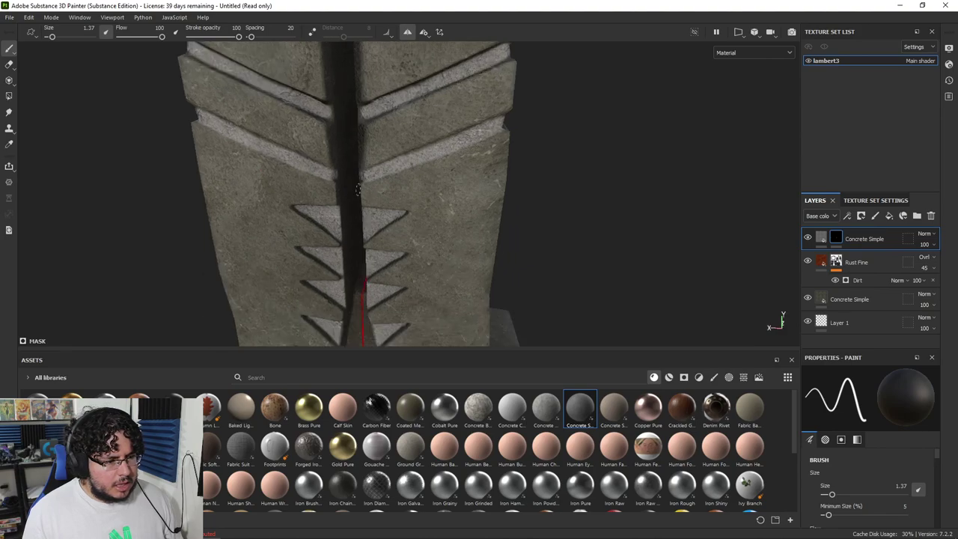
Continue the light concrete along the upper groove across the shaft's side face and refine its edges
alt+drag(517, 131, 308, 133)
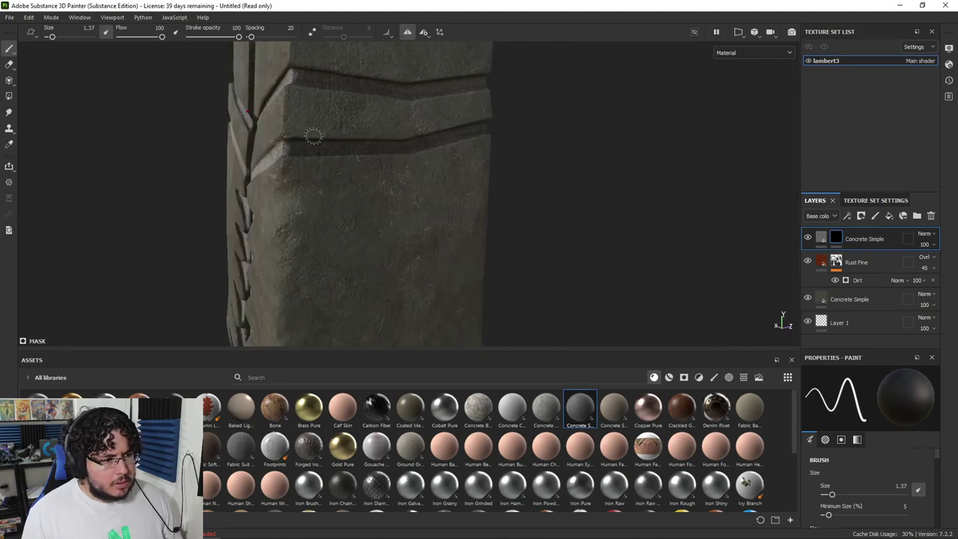
shift+right_drag(307, 134, 362, 142)
alt+drag(362, 142, 333, 197)
key(x)
drag(308, 152, 312, 150)
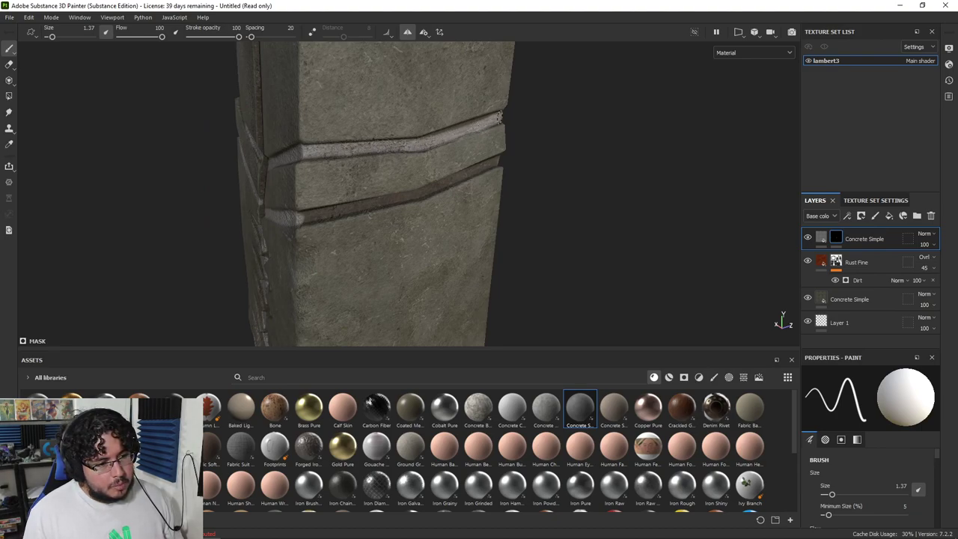
drag(456, 129, 421, 138)
key(x)
key(x)
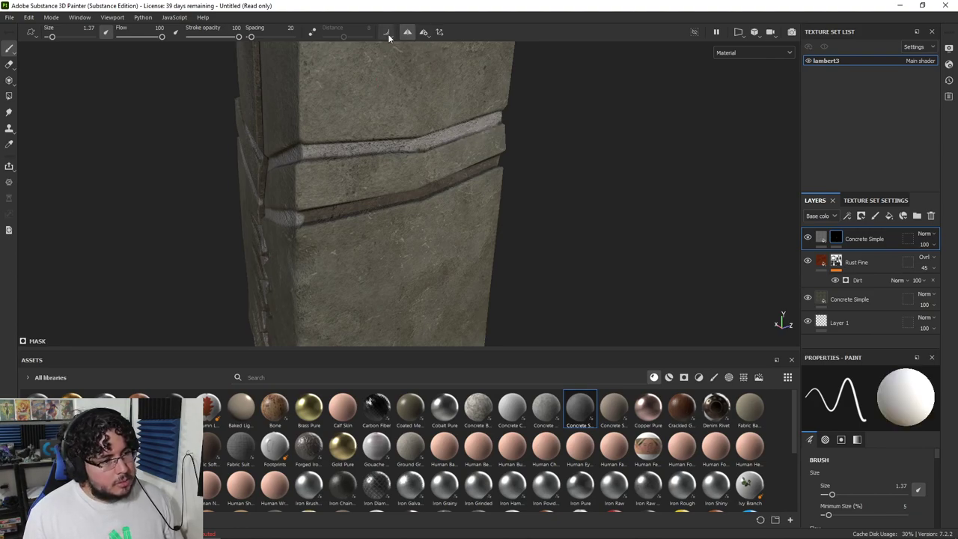
Paint the lower groove across the shaft's side face into the Concrete Simple mask
click(311, 31)
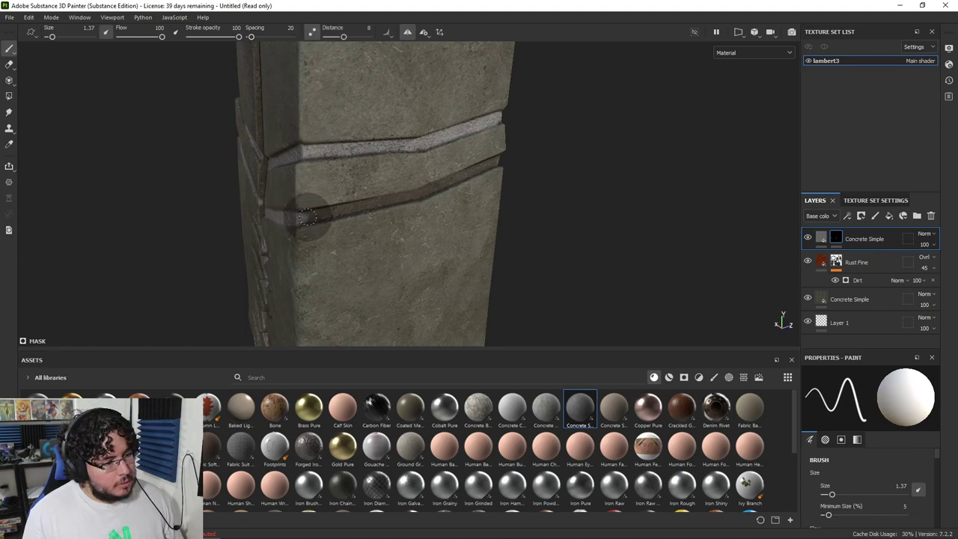
drag(330, 213, 438, 193)
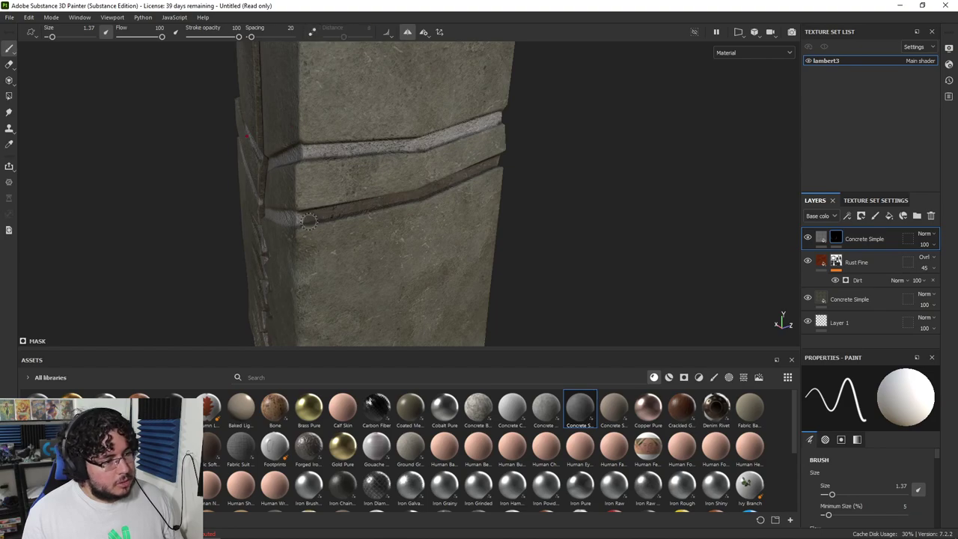
drag(304, 217, 332, 213)
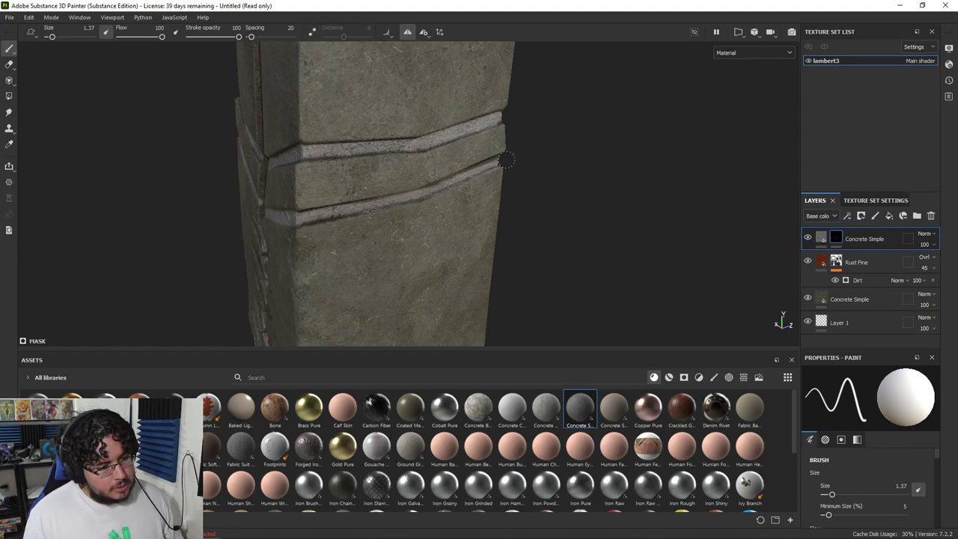
alt+drag(507, 161, 427, 173)
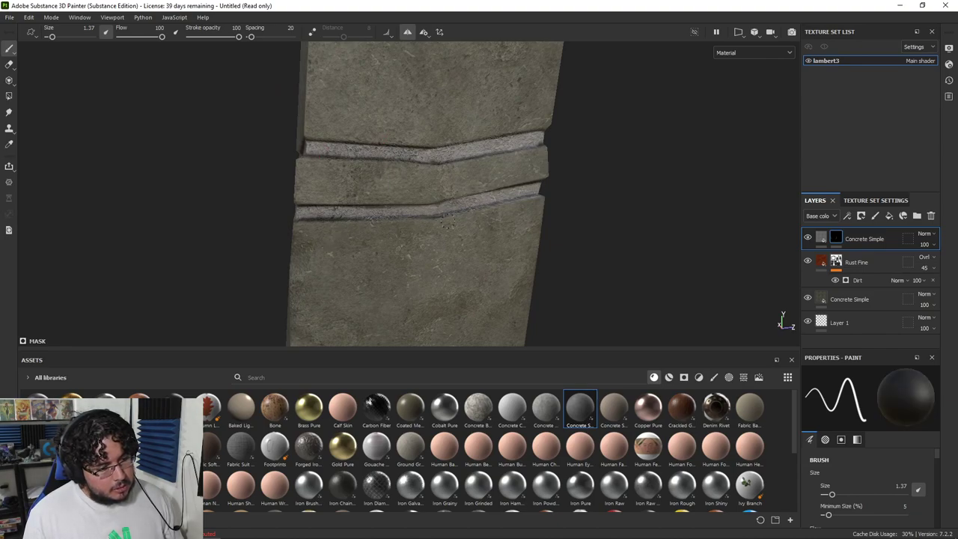
Try painting a straight light concrete band beneath the square windows on the base's front face with brush size 0.95, then undo it
alt+drag(573, 200, 408, 176)
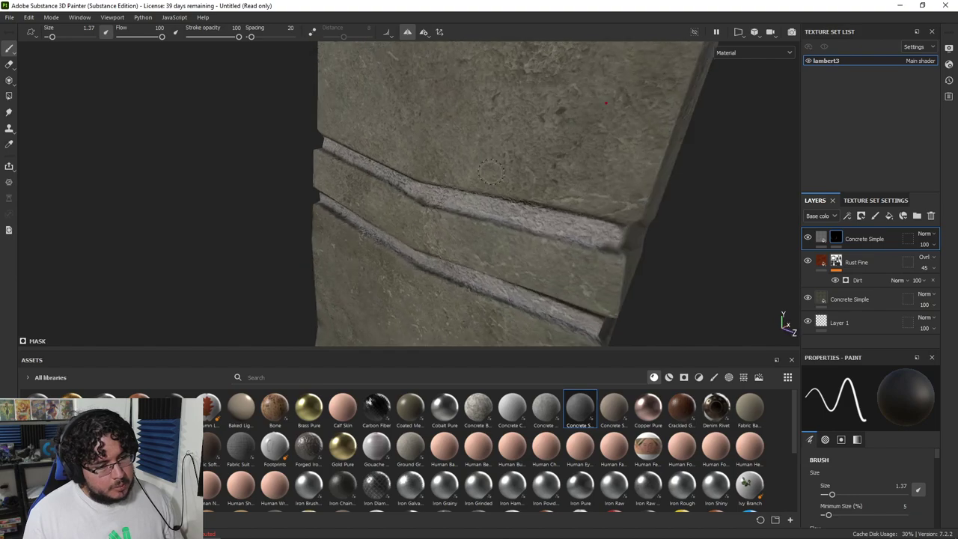
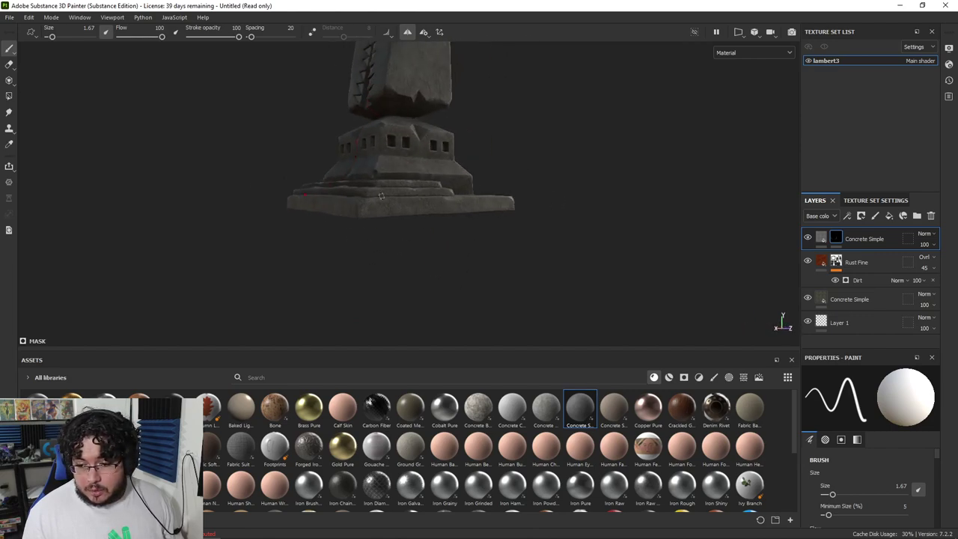
scroll(431, 217, up, 2)
alt+drag(432, 218, 361, 232)
scroll(437, 193, up, 2)
scroll(427, 246, up, 2)
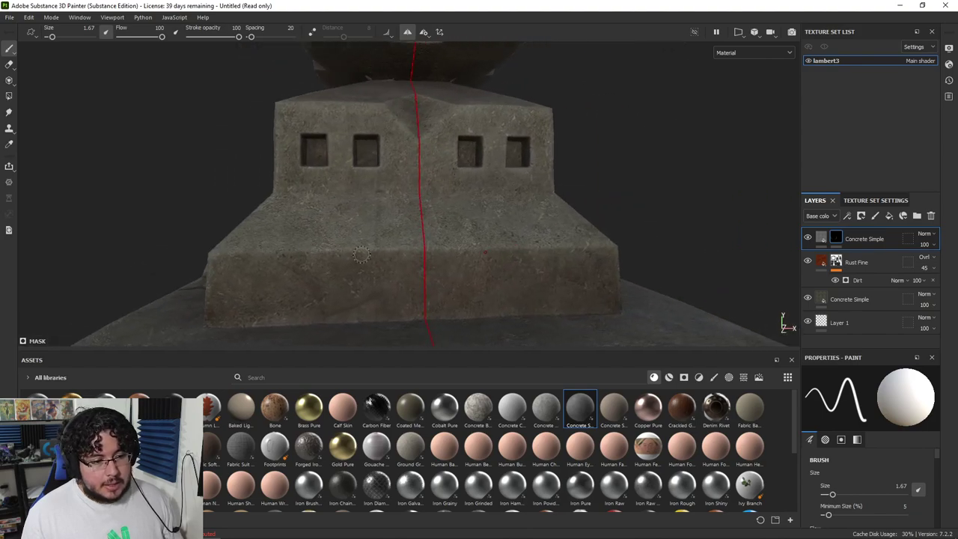
alt+right_drag(361, 232, 364, 215)
mouse_move(364, 214)
alt+mouse_down()
mouse_move(353, 220)
mouse_move(367, 232)
alt+mouse_up()
alt+right_drag(367, 232, 369, 271)
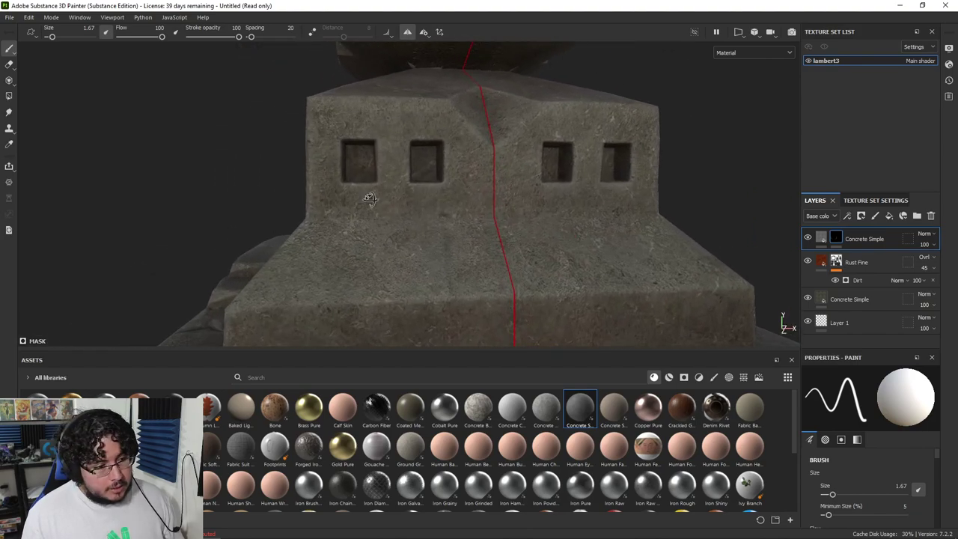
alt+drag(364, 199, 344, 200)
mouse_move(344, 200)
ctrl+right_down()
mouse_move(326, 200)
mouse_move(355, 201)
ctrl+right_up()
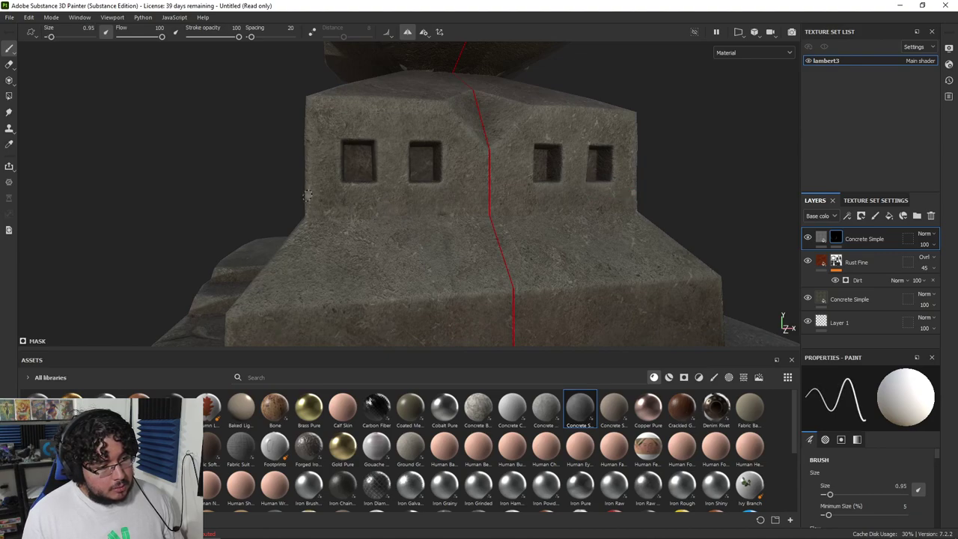
shift+click(488, 194)
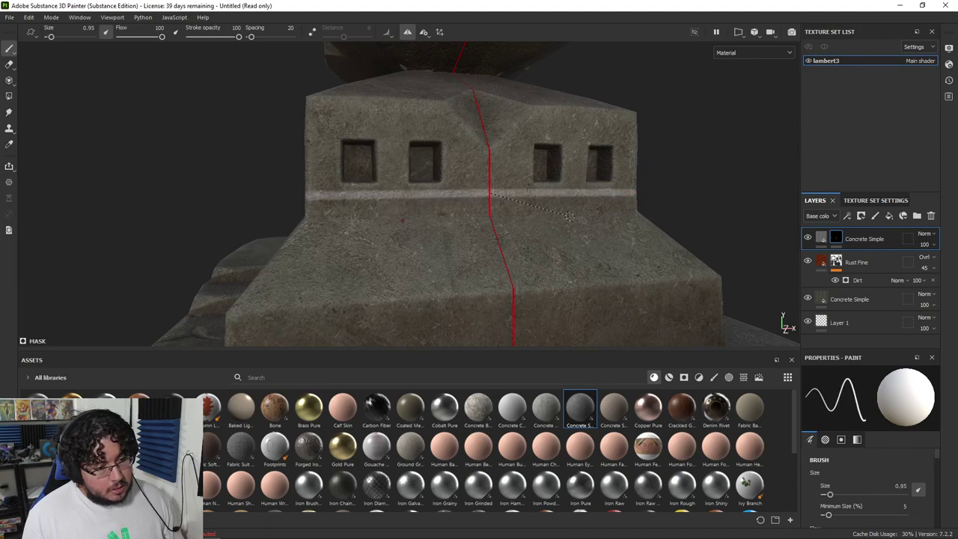
alt+middle_drag(399, 219, 425, 207)
ctrl+right_drag(423, 205, 412, 205)
key(ctrl+z)
Paint a straight light concrete band beneath the square windows on the base's front face, using brush size 0.73
right_click(378, 191)
ctrl+right_drag(354, 187, 363, 186)
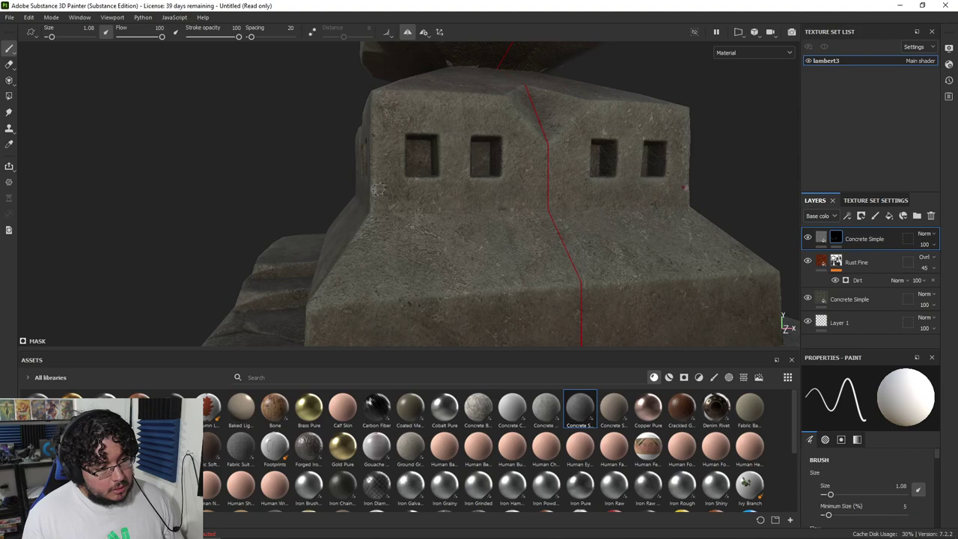
ctrl+right_drag(484, 193, 478, 193)
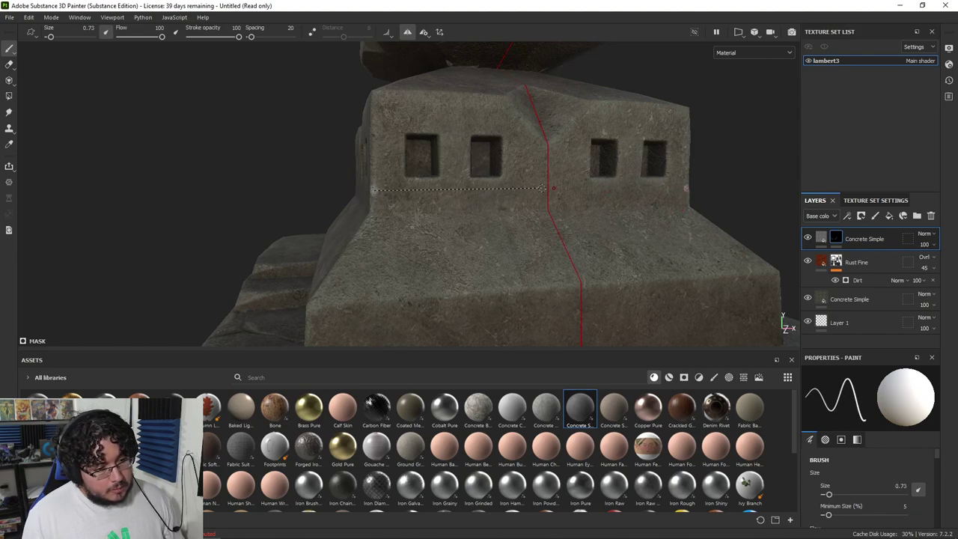
ctrl+shift+click(552, 189)
Set the painting symmetry to Mirror Z for the base's side face
alt+drag(433, 207, 628, 202)
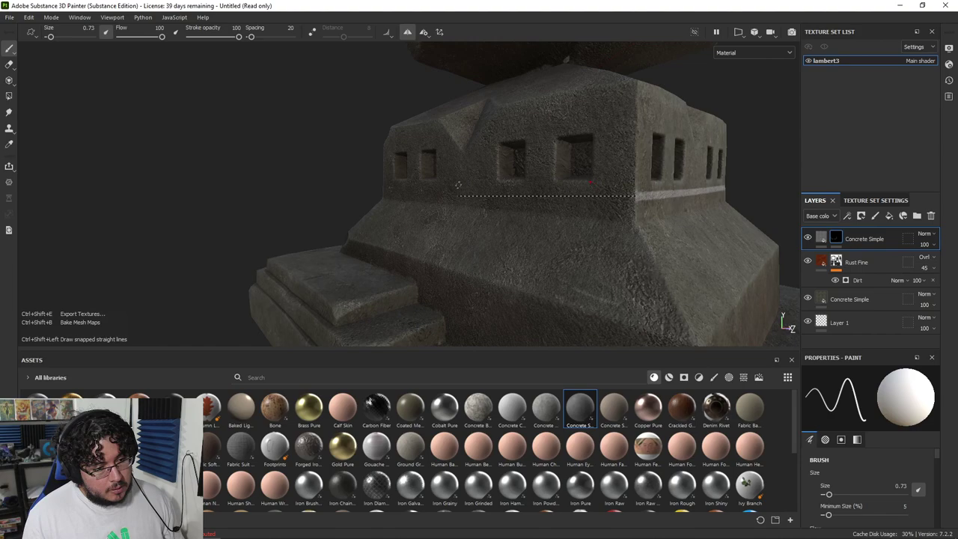
alt+drag(421, 184, 555, 209)
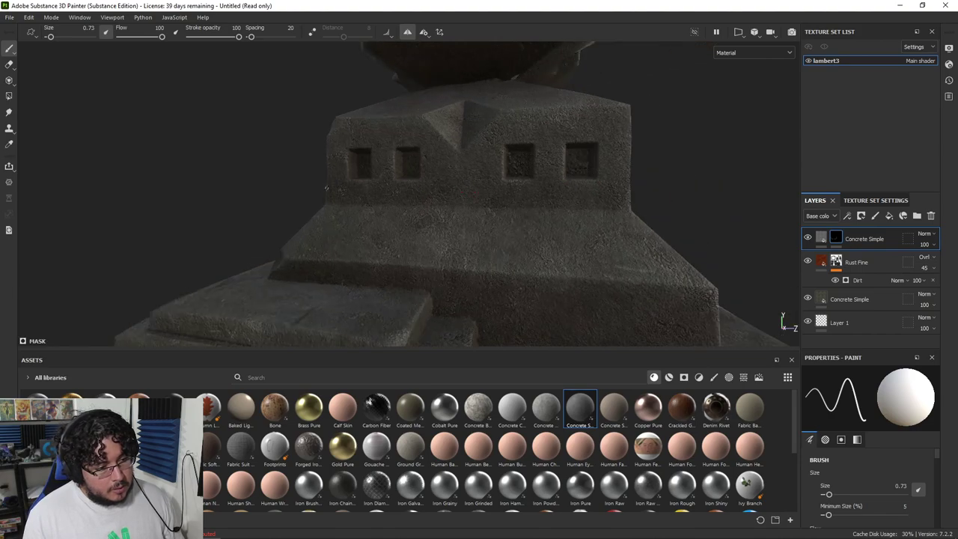
alt+drag(339, 194, 411, 195)
alt+middle_drag(517, 150, 436, 152)
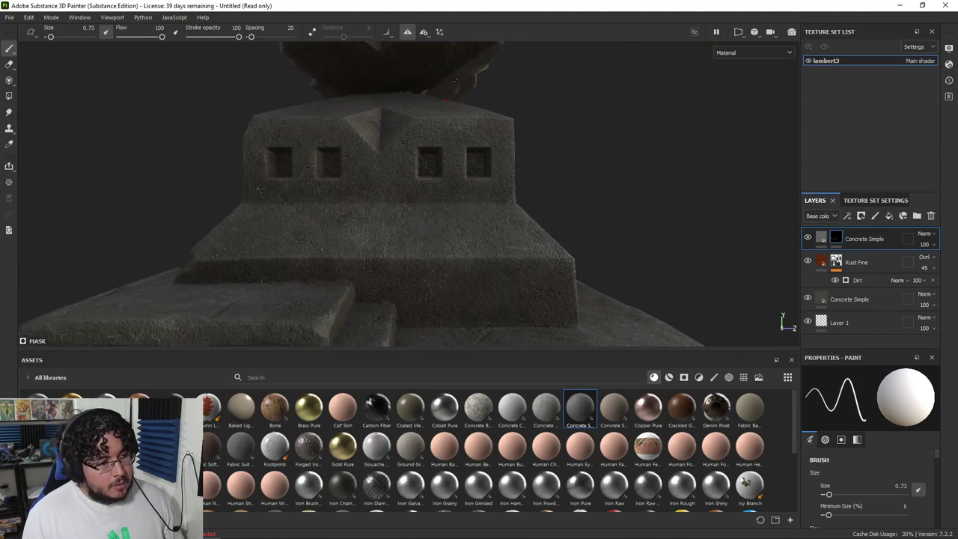
alt+middle_drag(292, 130, 426, 182)
alt+drag(426, 182, 449, 180)
click(409, 34)
click(409, 34)
click(408, 35)
click(409, 36)
click(425, 34)
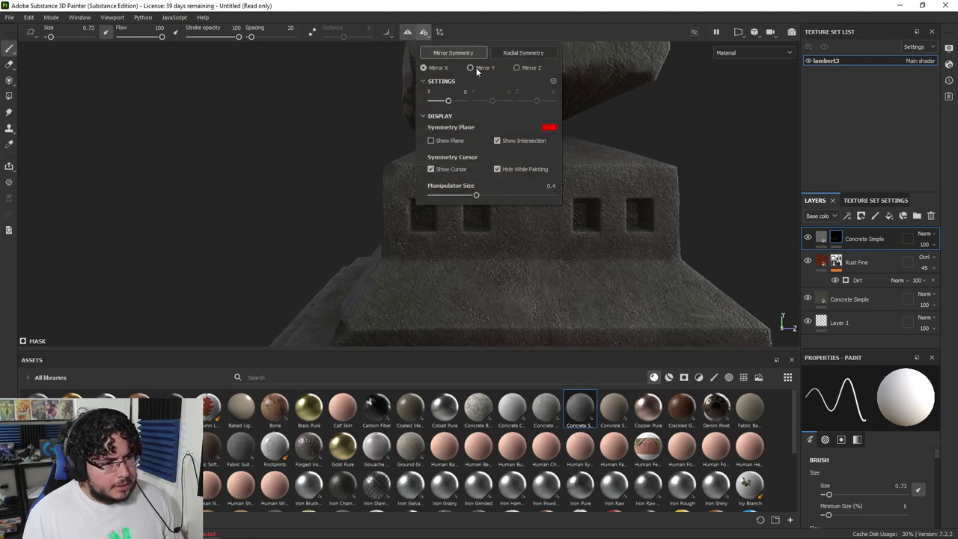
click(517, 68)
Continue the straight light concrete band beneath the windows across the base's side face
alt+middle_drag(693, 215, 673, 168)
alt+drag(373, 200, 222, 205)
alt+drag(554, 225, 389, 226)
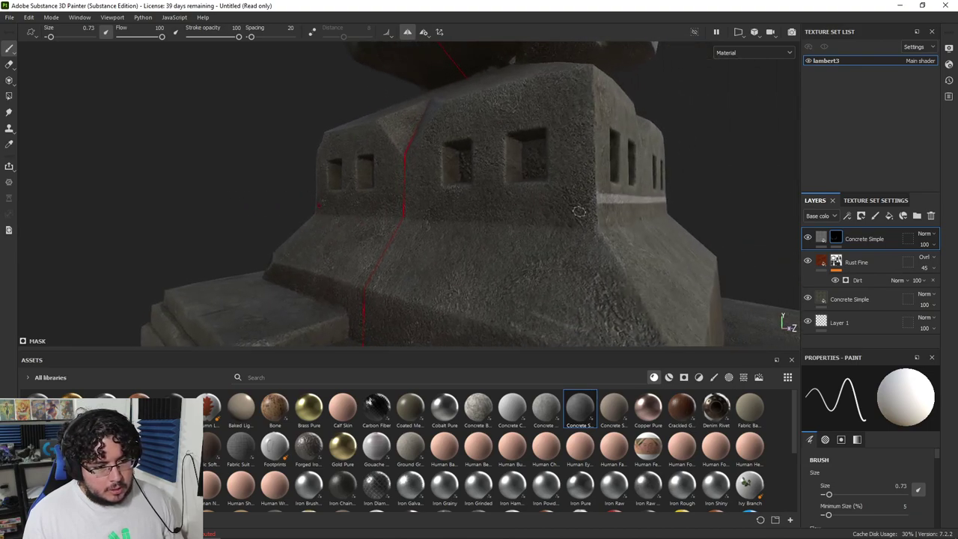
ctrl+shift+click(404, 198)
mouse_move(604, 209)
alt+mouse_down()
mouse_move(415, 195)
mouse_move(322, 200)
alt+mouse_up()
mouse_move(591, 250)
alt+mouse_down()
mouse_move(497, 247)
mouse_move(697, 244)
alt+mouse_up()
Paint a thinner straight line below the band on the base's side face, using brush size 0.28
key(bracketleft)
alt+drag(479, 217, 441, 214)
mouse_move(443, 214)
alt+right_down()
mouse_move(514, 229)
mouse_move(508, 222)
alt+right_up()
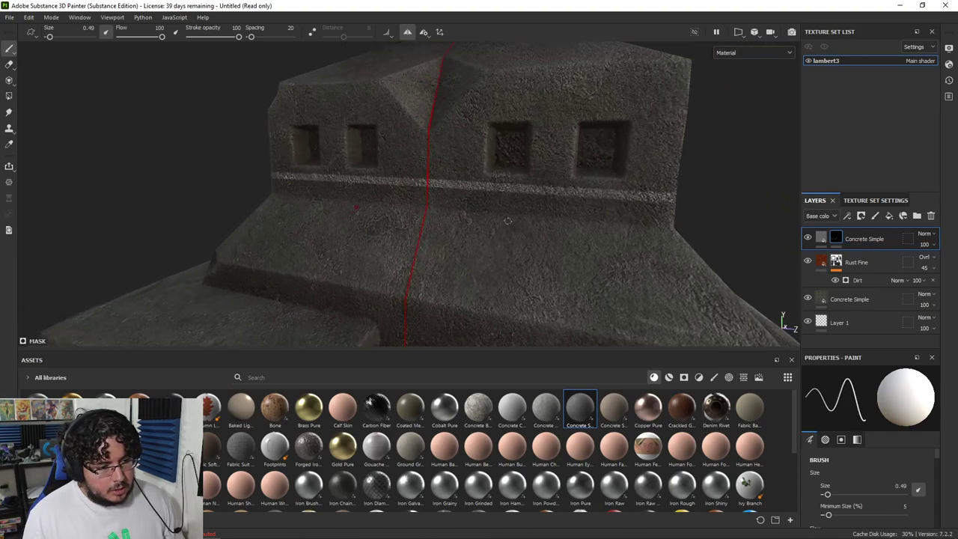
key(bracketleft)
key(bracketleft)
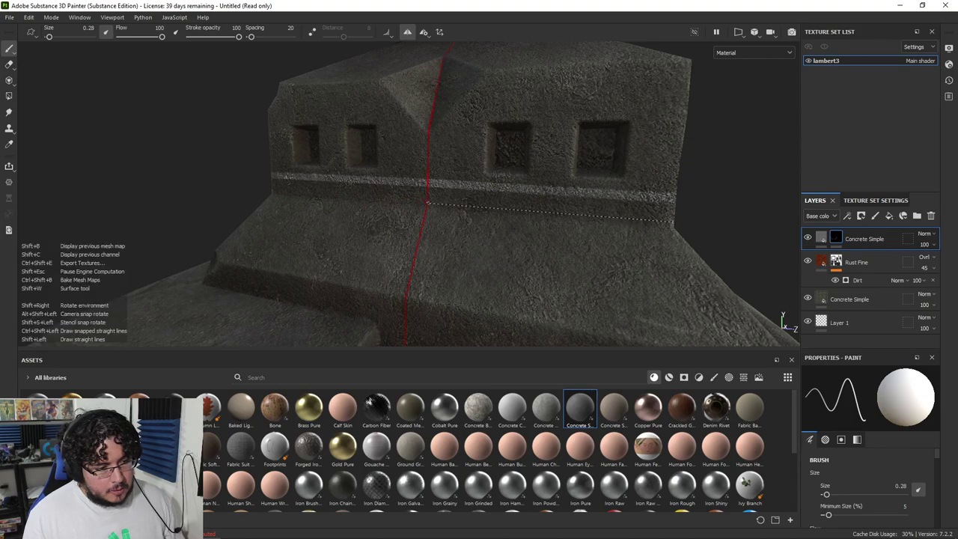
shift+click(428, 202)
Set the symmetry back to Mirror X and continue the thin line below the band on the base's front face
mouse_move(610, 225)
alt+mouse_down()
mouse_move(471, 239)
mouse_move(503, 224)
alt+mouse_up()
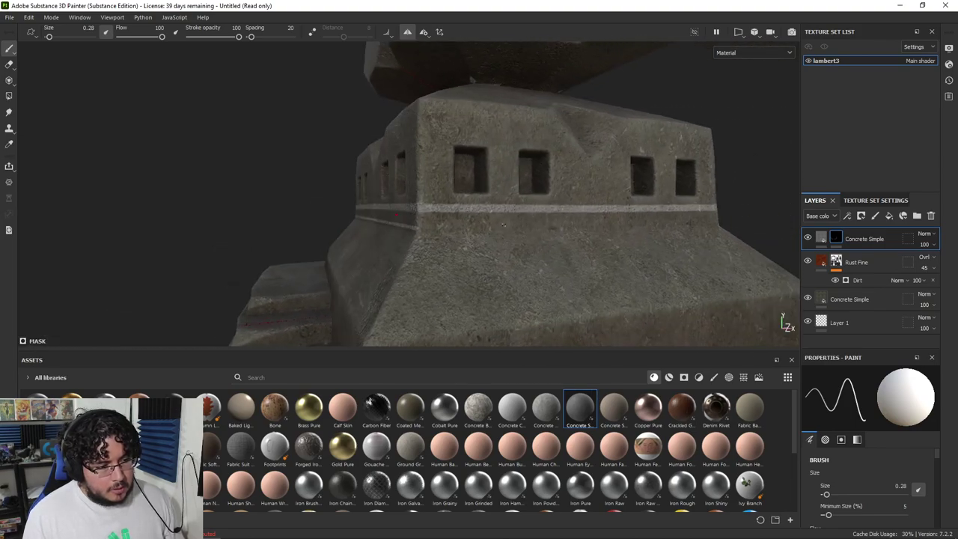
click(424, 31)
click(425, 68)
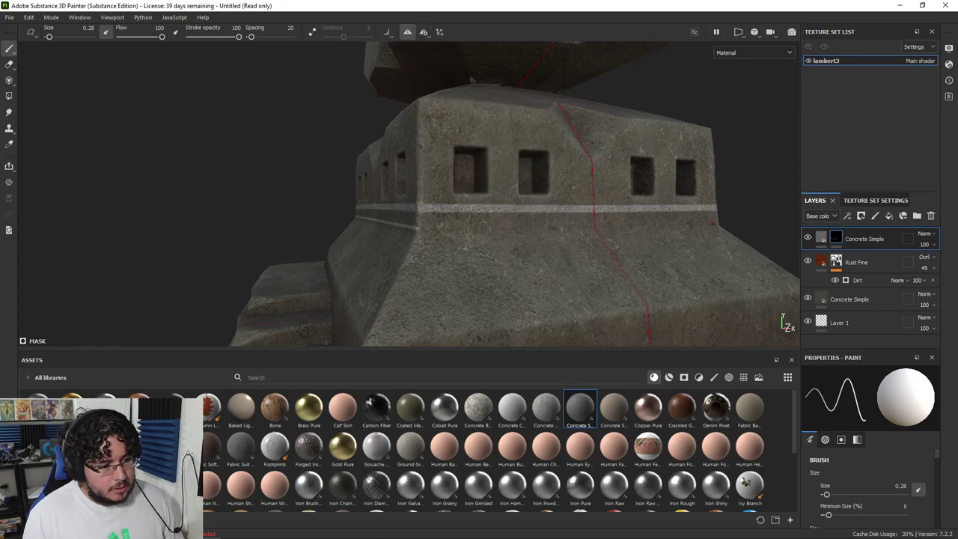
shift+click(591, 229)
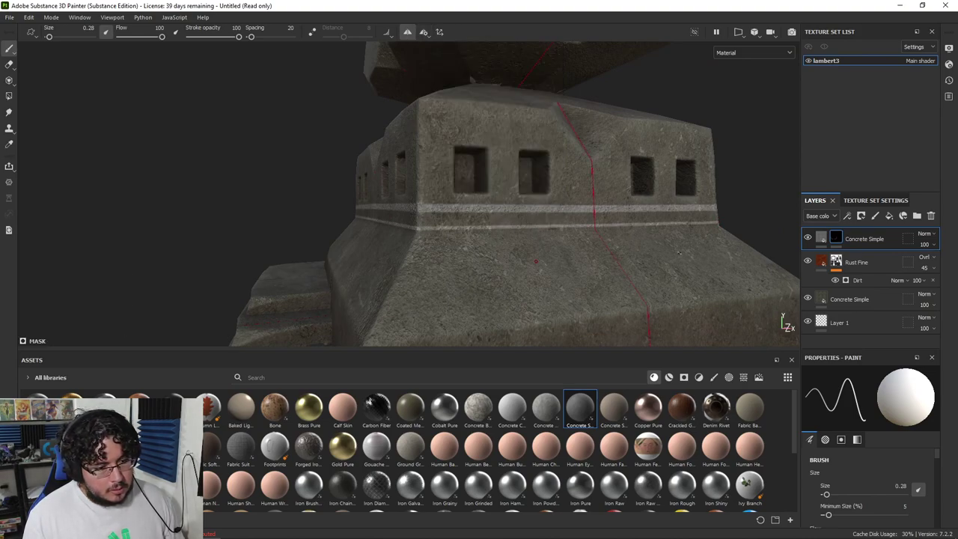
Set the upper Concrete Simple layer's Concrete Color to 404038 by sampling the lower Concrete Simple layer's thumbnail
alt+drag(592, 229, 526, 205)
mouse_move(527, 206)
alt+right_down()
mouse_move(495, 239)
mouse_move(452, 225)
alt+right_up()
alt+drag(453, 225, 367, 210)
alt+right_drag(367, 210, 319, 190)
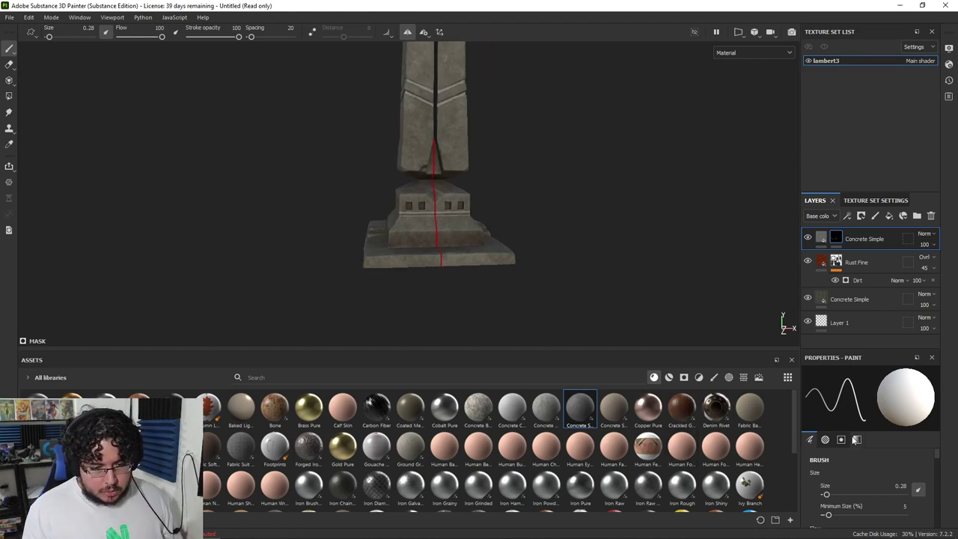
click(823, 239)
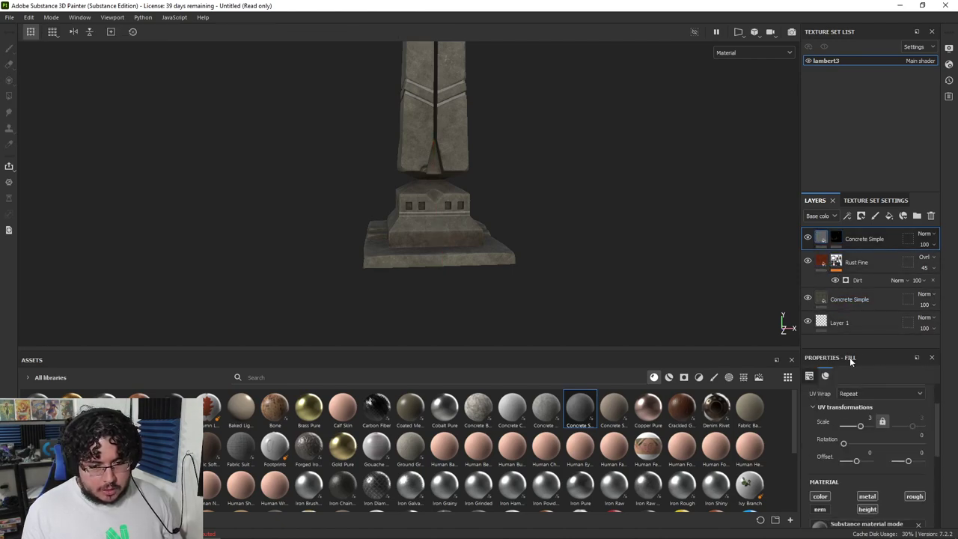
scroll(869, 427, down, 5)
click(881, 427)
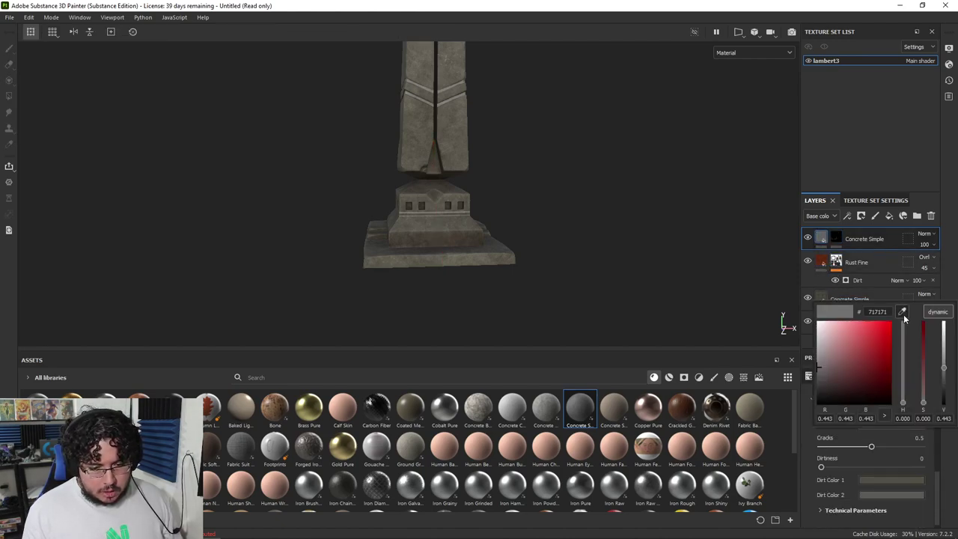
click(823, 295)
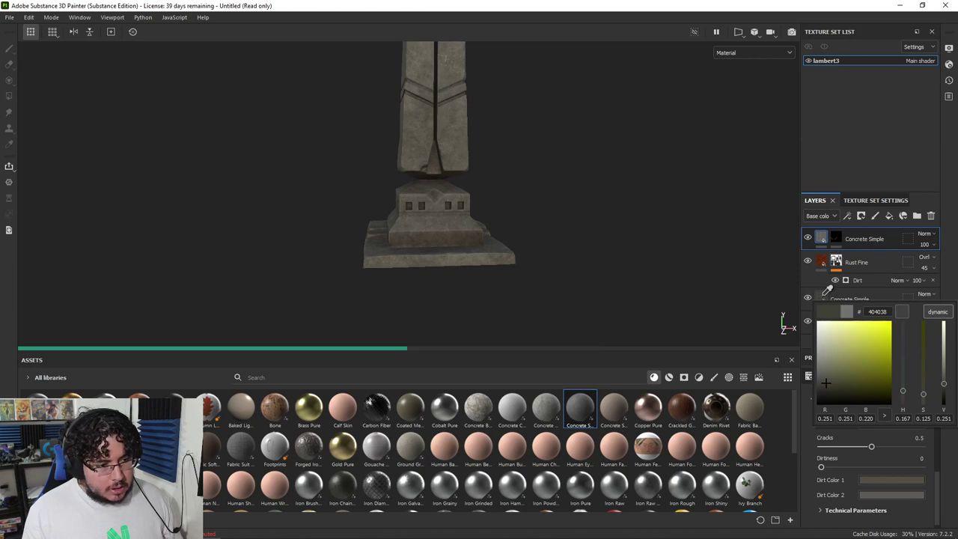
Lighten the upper Concrete Simple layer's Concrete Color to 6f6f62
drag(945, 384, 944, 379)
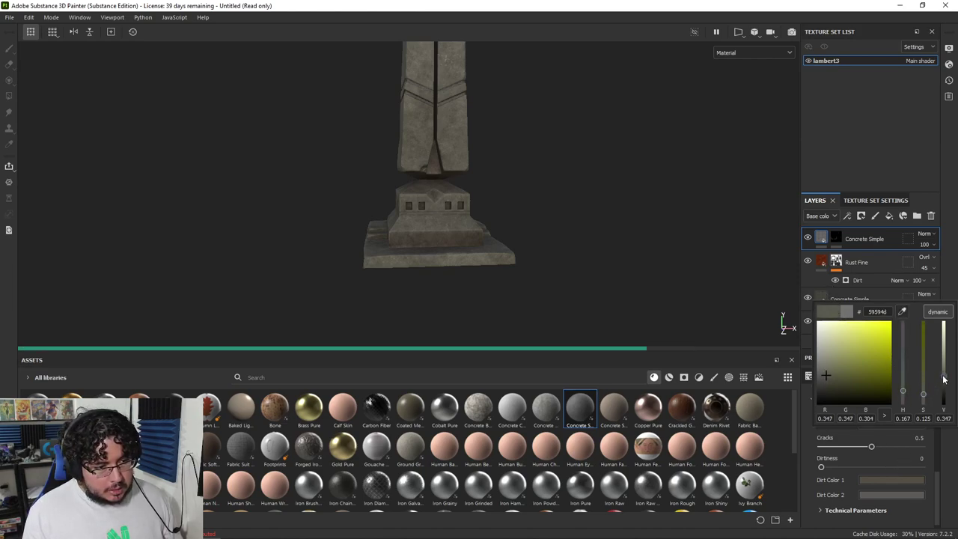
alt+drag(514, 223, 522, 239)
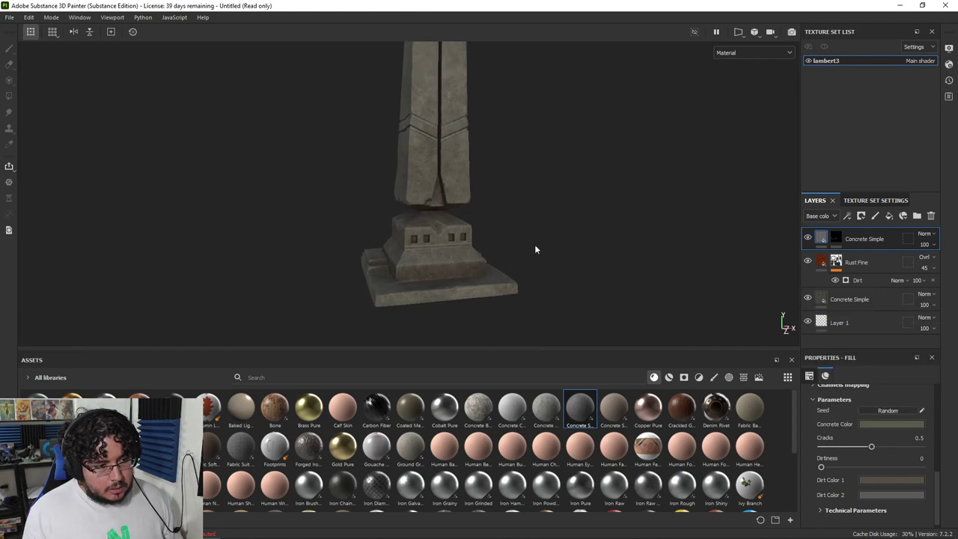
click(911, 425)
drag(943, 374, 944, 368)
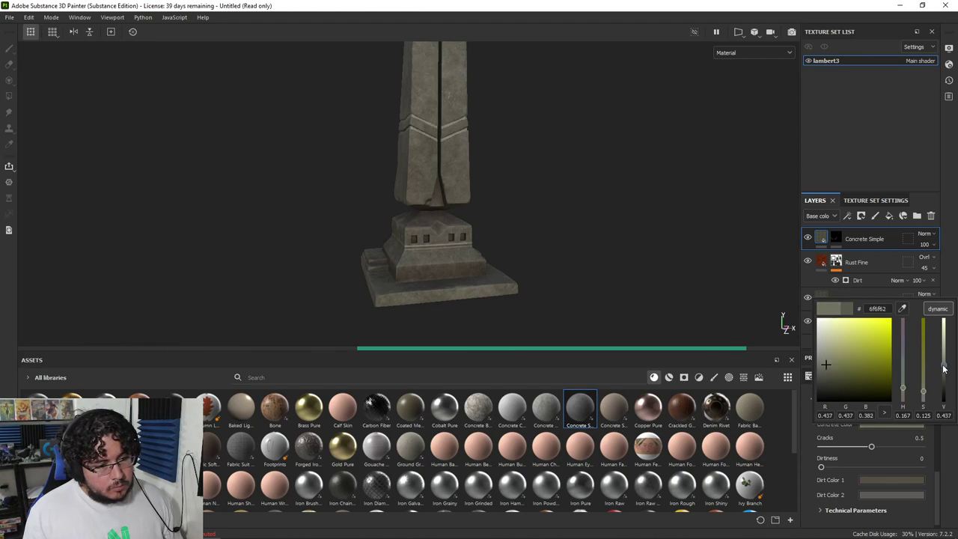
Examine the obelisk from base to tip to judge the concrete tones on the details and shaft
alt+right_drag(298, 161, 516, 210)
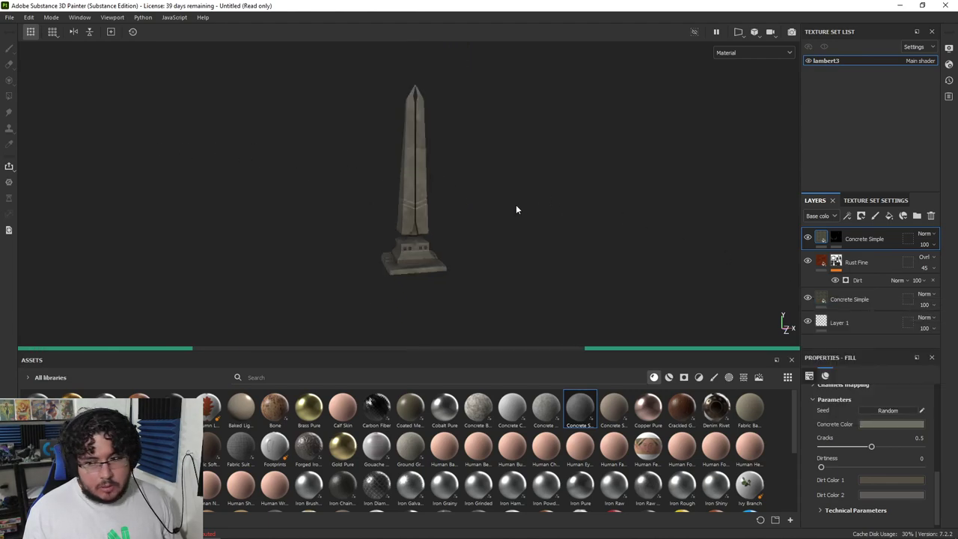
alt+middle_drag(419, 187, 424, 231)
alt+right_drag(424, 230, 727, 293)
alt+right_drag(272, 197, 409, 215)
alt+drag(410, 214, 458, 210)
alt+middle_drag(363, 188, 368, 182)
alt+right_drag(367, 182, 426, 302)
alt+drag(426, 302, 517, 258)
alt+right_drag(299, 210, 56, 153)
alt+middle_drag(119, 101, 58, 154)
alt+right_drag(150, 150, 34, 129)
alt+middle_drag(377, 155, 388, 215)
alt+drag(412, 198, 378, 190)
alt+drag(376, 154, 304, 162)
alt+right_drag(304, 162, 394, 117)
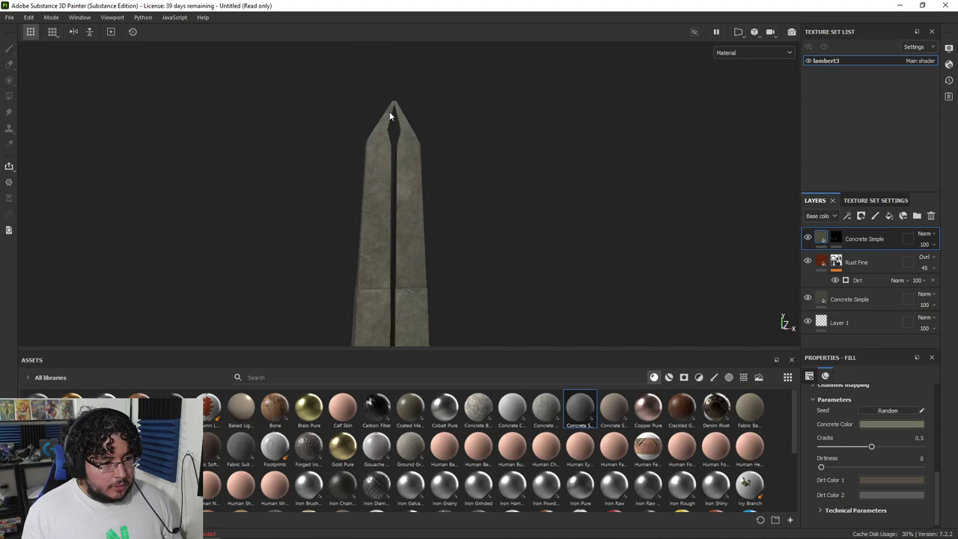
alt+drag(376, 176, 396, 192)
alt+middle_drag(408, 188, 422, 207)
alt+right_drag(342, 199, 410, 227)
alt+middle_drag(409, 227, 454, 94)
alt+right_drag(378, 142, 324, 132)
alt+middle_drag(398, 170, 391, 213)
alt+right_drag(419, 209, 395, 196)
alt+drag(416, 198, 433, 199)
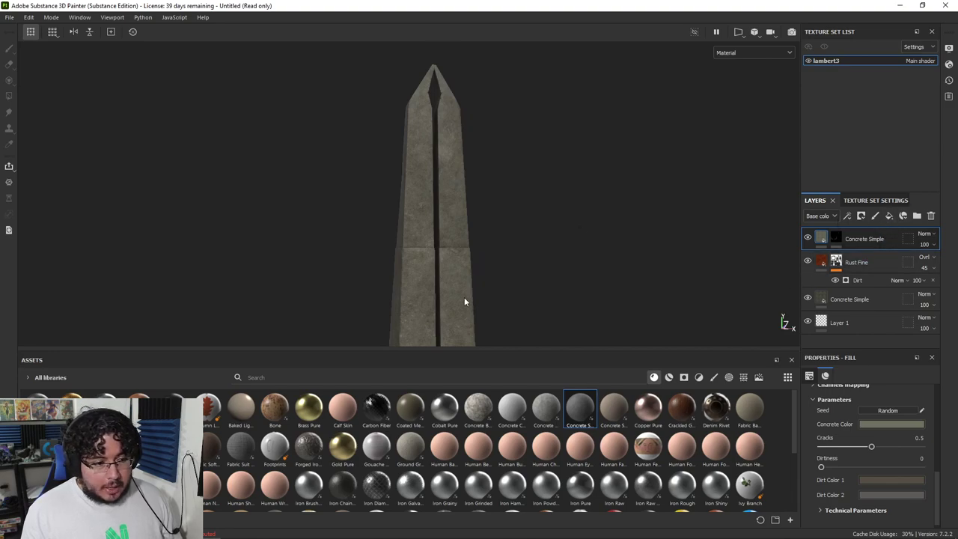
Add a fill layer on top of the stack and set its base color to dark grey 4f504b
click(889, 216)
click(871, 401)
click(903, 410)
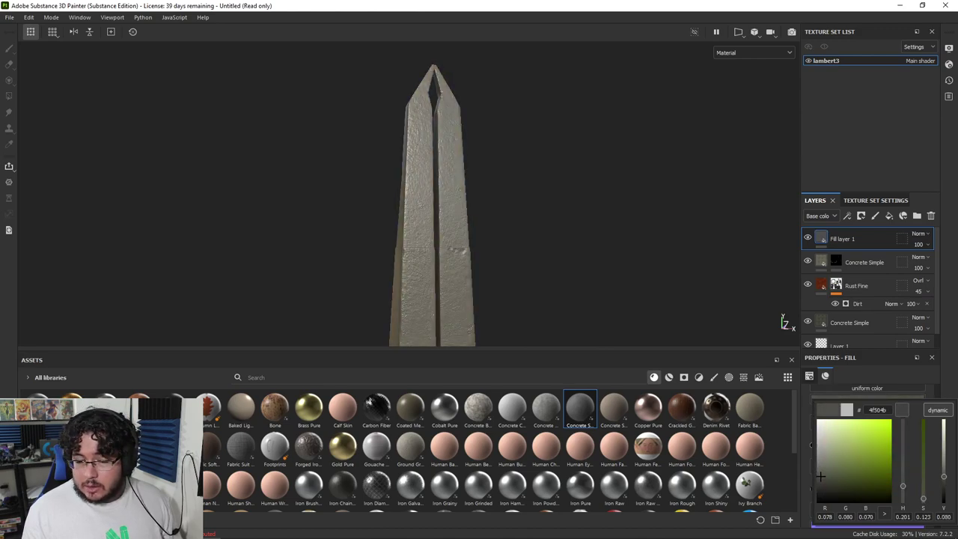
click(858, 240)
Limit Fill layer 1 to its color channel by disabling metal, rough, nrm and height
scroll(864, 426, up, 3)
click(867, 467)
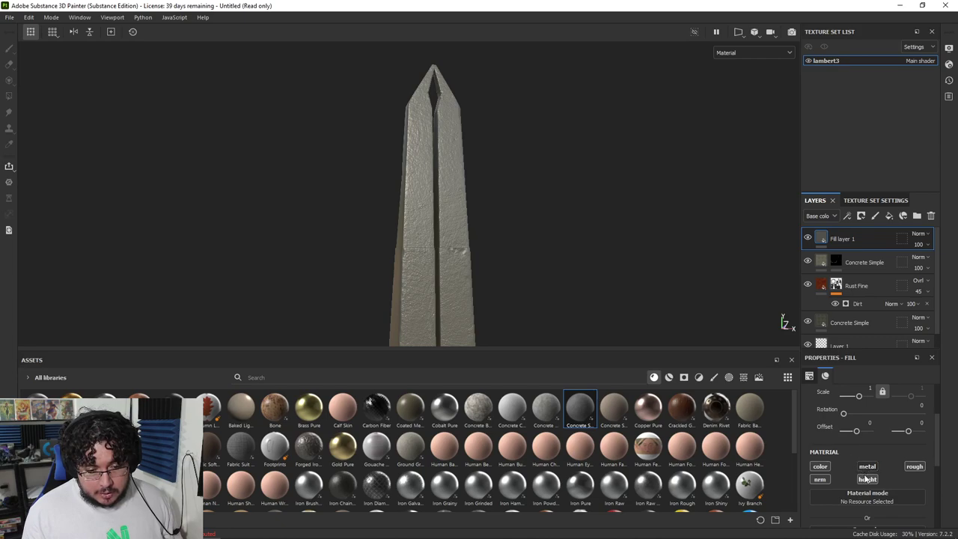
click(917, 469)
click(829, 481)
alt+middle_drag(597, 209, 621, 158)
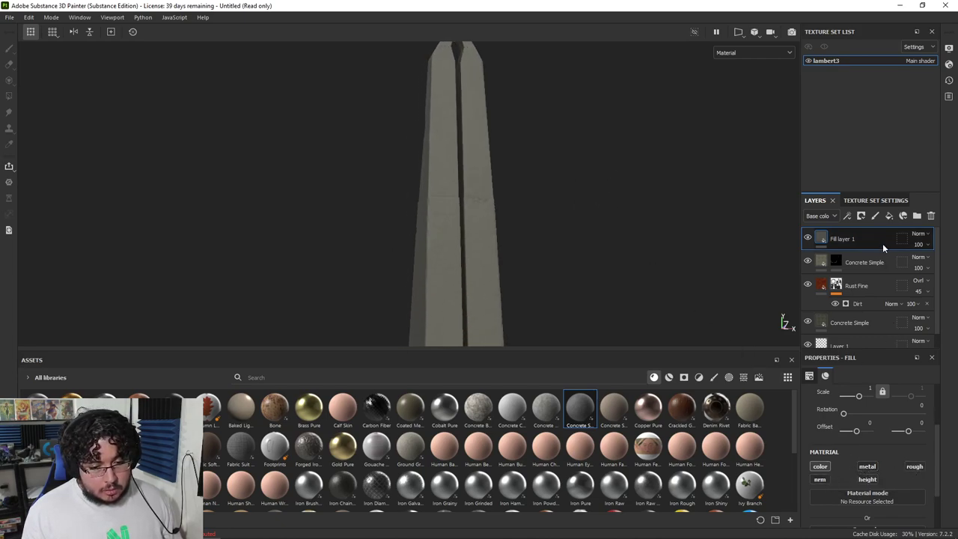
Set Fill layer 1's blend mode to Overlay and give it a black mask
click(926, 238)
click(889, 394)
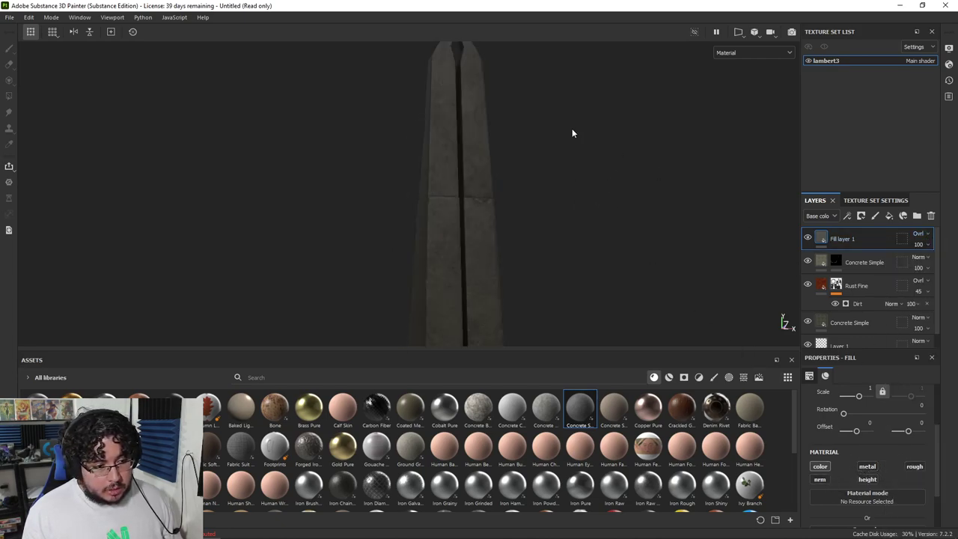
right_click(853, 235)
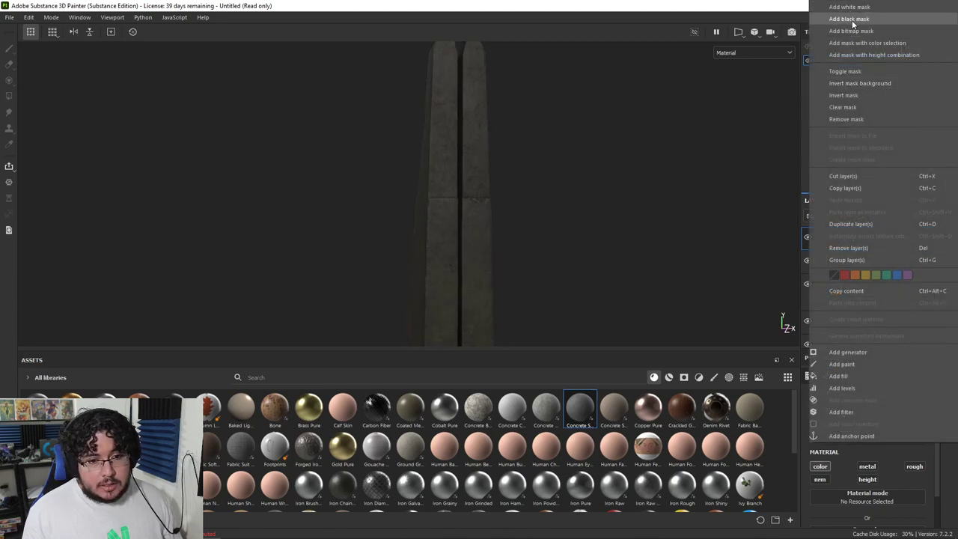
click(850, 18)
Use Polygon Fill to add the shaft's upper section above the horizontal ledge to Fill layer 1's mask, then return to the Paint tool
alt+middle_drag(583, 101, 572, 146)
key(4)
alt+middle_drag(447, 149, 434, 181)
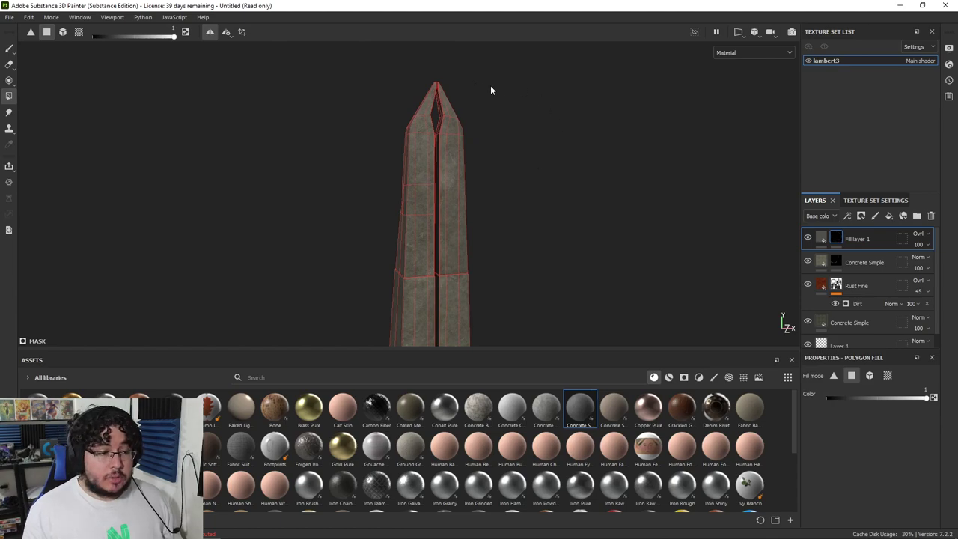
mouse_move(554, 65)
mouse_down()
mouse_move(367, 187)
mouse_move(322, 247)
mouse_move(612, 230)
mouse_up()
key(1)
alt+drag(479, 232, 554, 236)
alt+middle_drag(554, 236, 551, 143)
alt+right_drag(550, 187, 795, 294)
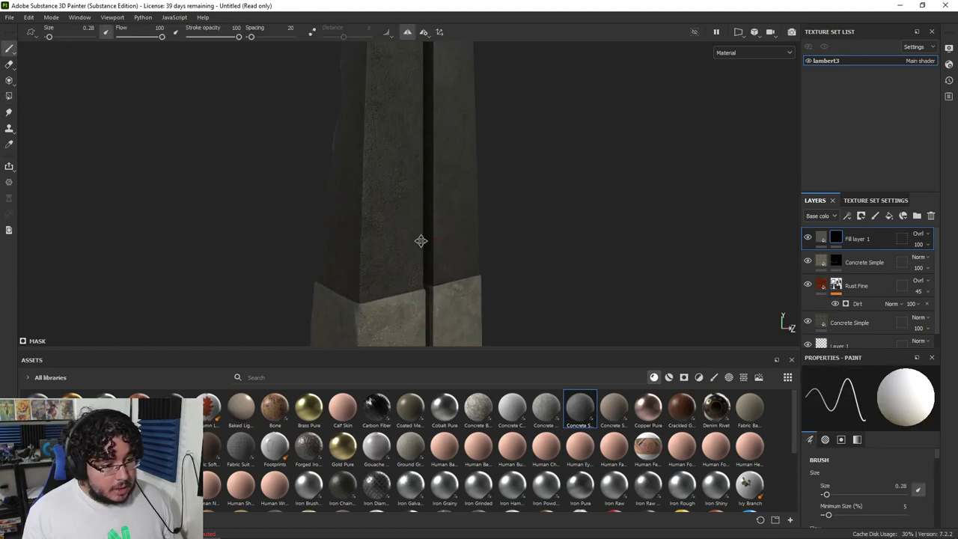
Examine the darkened upper shaft and the ledge from several sides with Fill layer 1 applied
alt+middle_drag(422, 241, 423, 180)
alt+right_drag(424, 180, 457, 251)
alt+drag(456, 251, 587, 252)
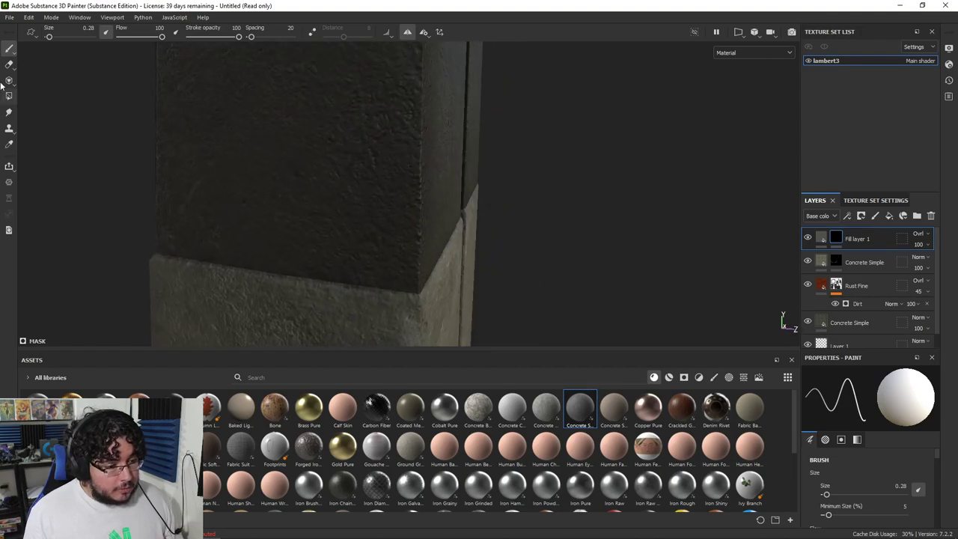
alt+right_drag(524, 254, 449, 202)
alt+drag(659, 255, 524, 269)
alt+right_drag(546, 280, 599, 299)
alt+drag(419, 172, 341, 178)
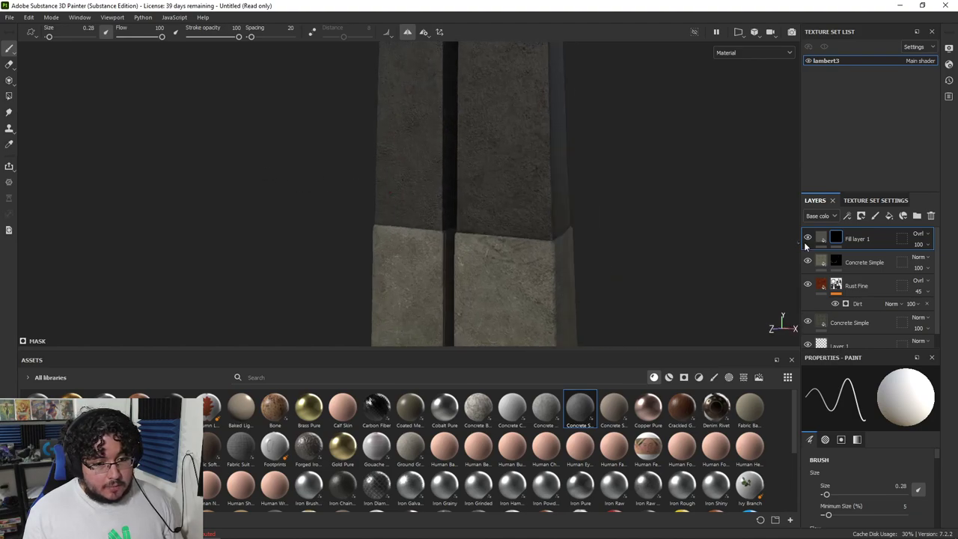
click(823, 237)
alt+drag(625, 161, 696, 183)
alt+drag(657, 258, 436, 110)
click(837, 241)
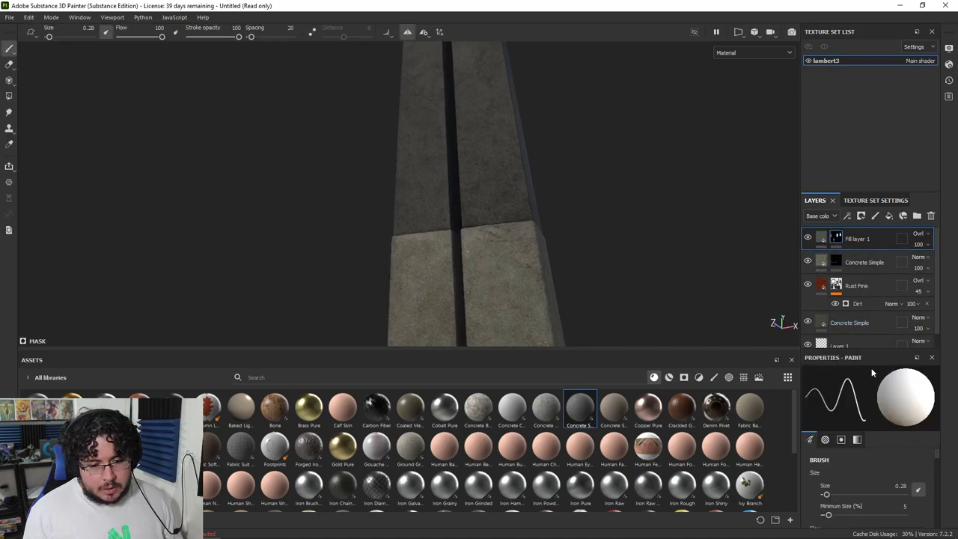
Enable Fill layer 1's rough channel and set its roughness to 0.9479
click(825, 238)
scroll(863, 458, down, 2)
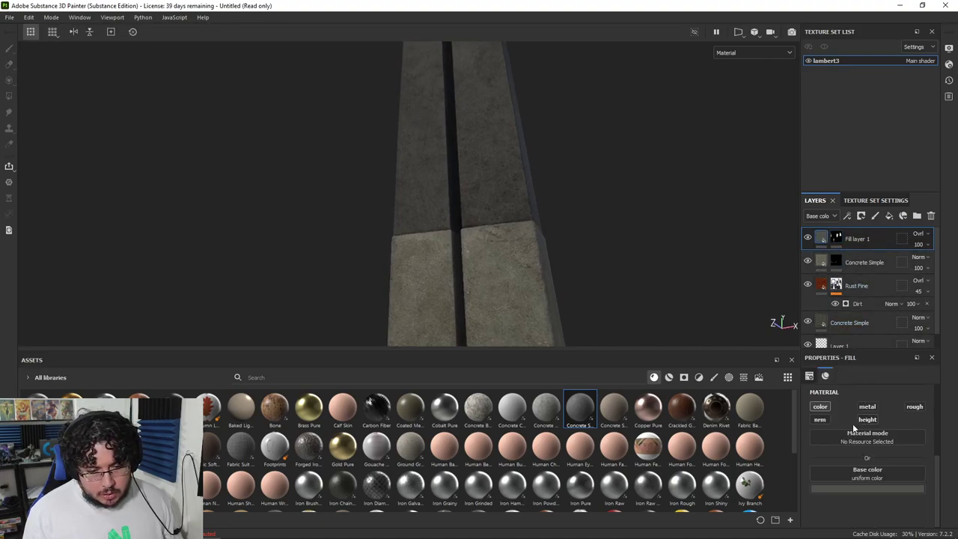
click(914, 408)
scroll(891, 444, down, 1)
drag(849, 514, 911, 512)
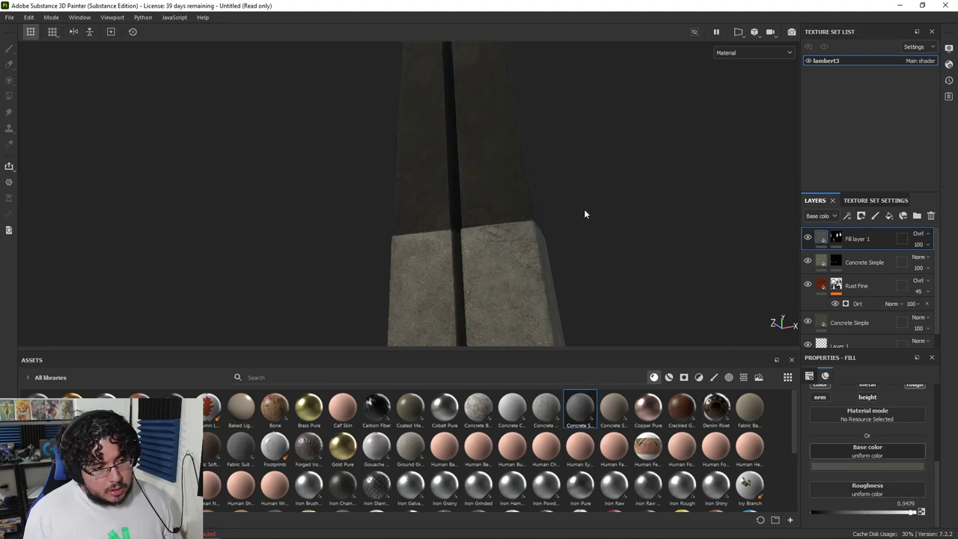
Lower Fill layer 1's opacity to 36
alt+right_drag(627, 241, 131, 143)
alt+drag(389, 155, 201, 150)
alt+right_drag(201, 150, 332, 218)
alt+drag(332, 217, 412, 212)
alt+right_drag(412, 212, 521, 230)
alt+middle_drag(524, 200, 532, 218)
click(920, 245)
drag(939, 264, 926, 266)
Compare the whole obelisk with the middle obelisk in the concept reference
alt+drag(539, 210, 479, 198)
alt+right_drag(479, 198, 420, 187)
alt+drag(419, 187, 516, 214)
alt+middle_drag(516, 214, 517, 196)
alt+drag(516, 217, 561, 226)
alt+middle_drag(561, 226, 583, 190)
alt+drag(583, 190, 486, 206)
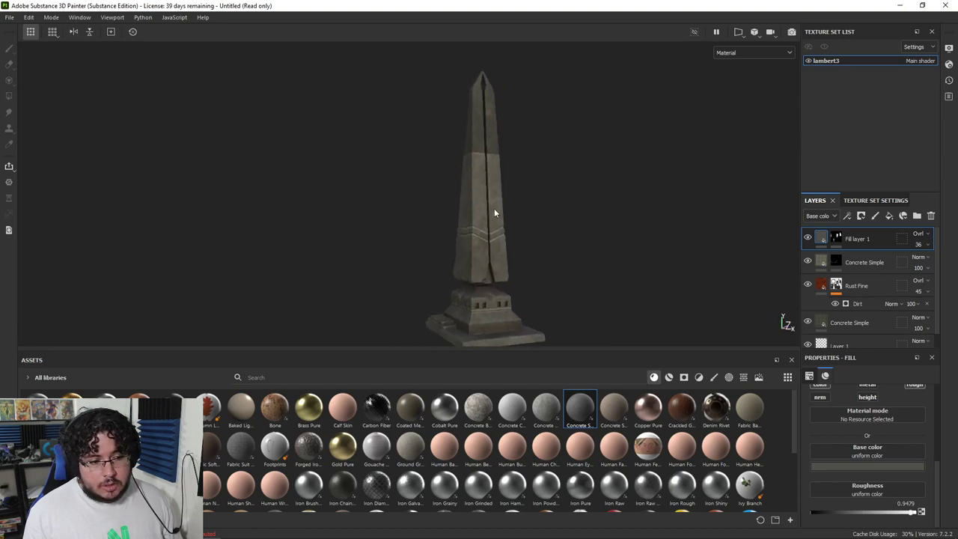
alt+right_drag(486, 206, 560, 237)
alt+drag(560, 237, 567, 234)
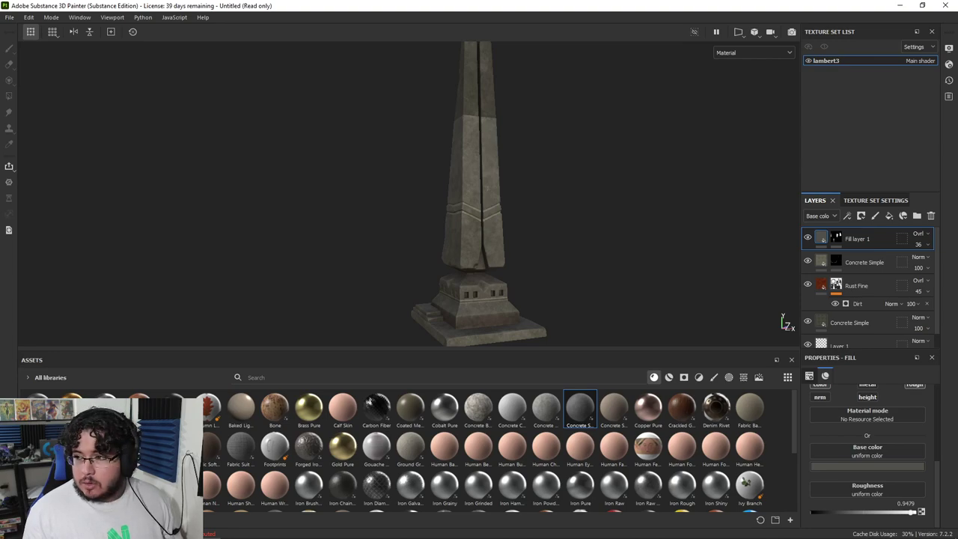
right_drag(957, 82, 916, 68)
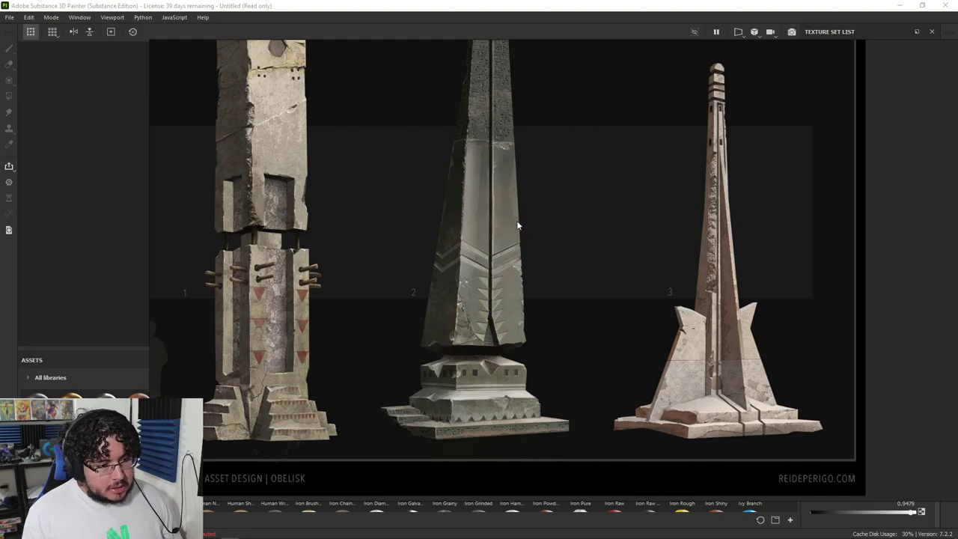
right_drag(849, 154, 957, 198)
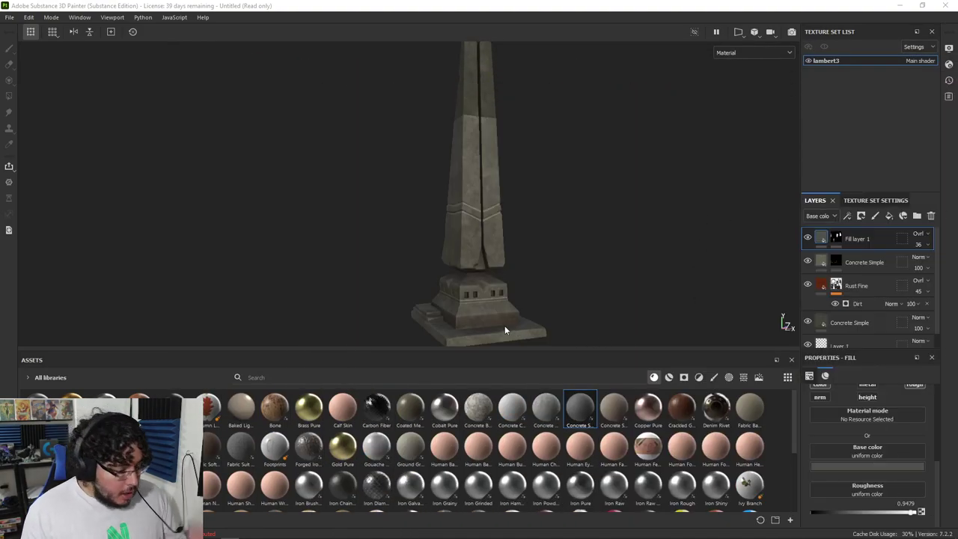
Add a fill layer on top of the stack and rename it RedVariation
click(889, 217)
double_click(843, 239)
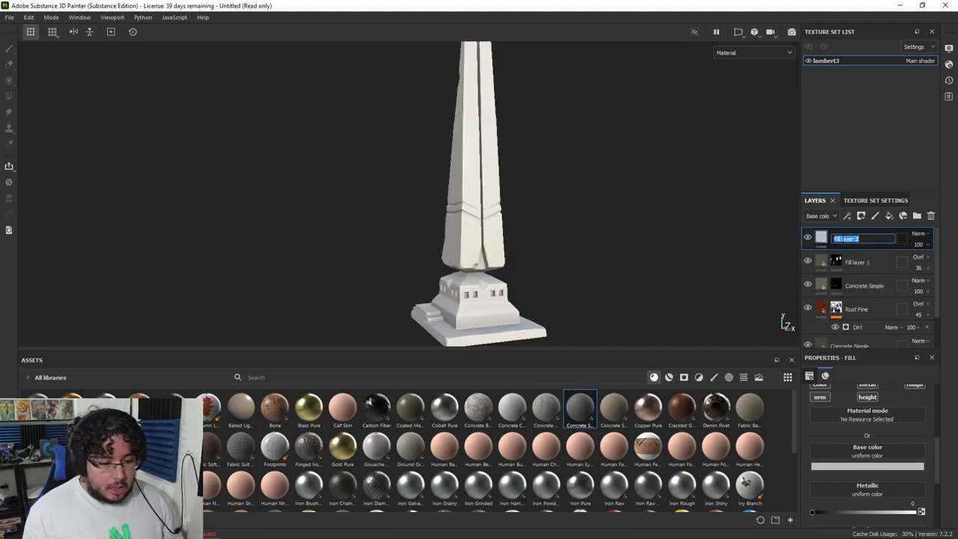
text(RecVA)
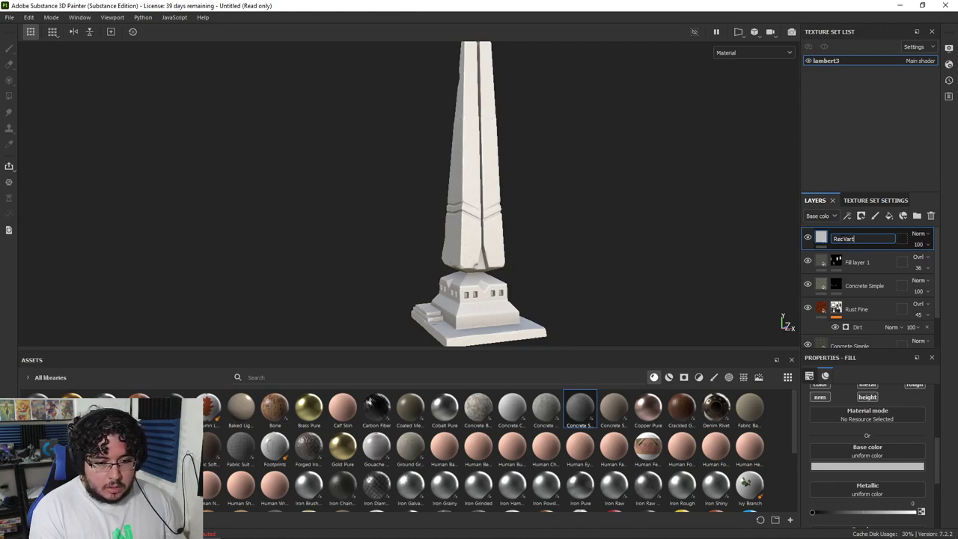
text(riation)
key(Return)
Set RedVariation's base color to dark red 452929 and hide the Rust Fine layer
click(842, 465)
mouse_move(858, 424)
mouse_down()
mouse_move(866, 407)
mouse_move(850, 432)
mouse_move(857, 425)
mouse_up()
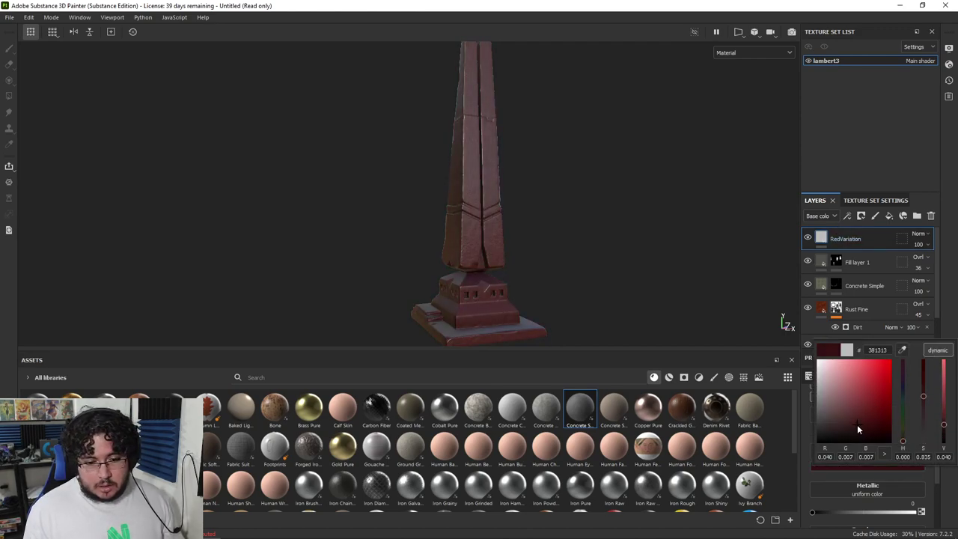
drag(923, 397, 946, 422)
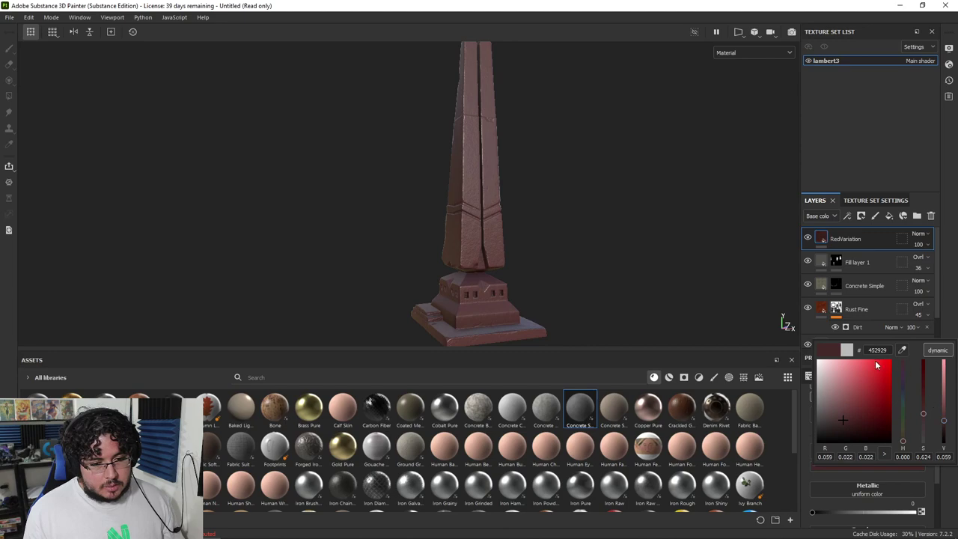
click(804, 333)
Disable RedVariation's metal, rough, nrm and height channels and set its blend mode to Overlay
click(866, 398)
click(865, 385)
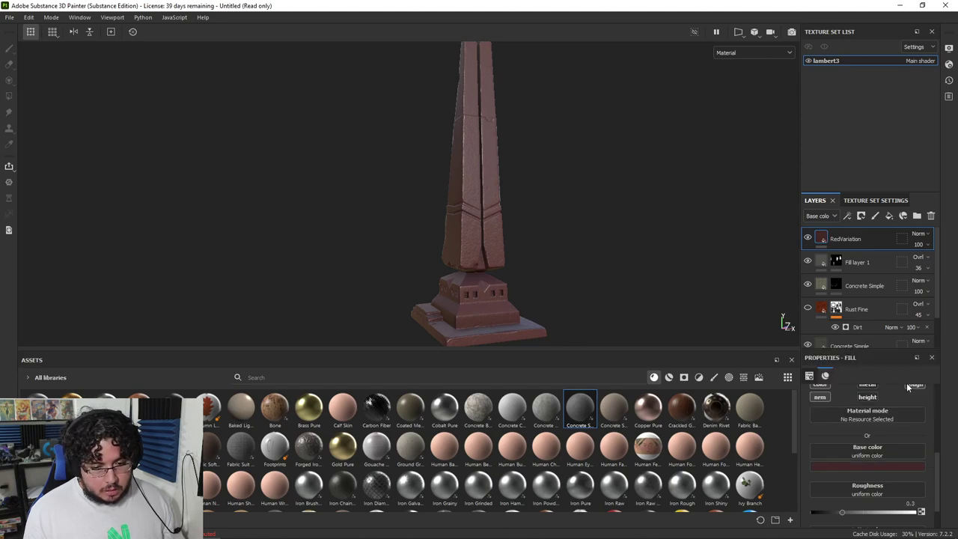
click(913, 385)
click(826, 403)
right_click(843, 238)
click(766, 279)
click(920, 238)
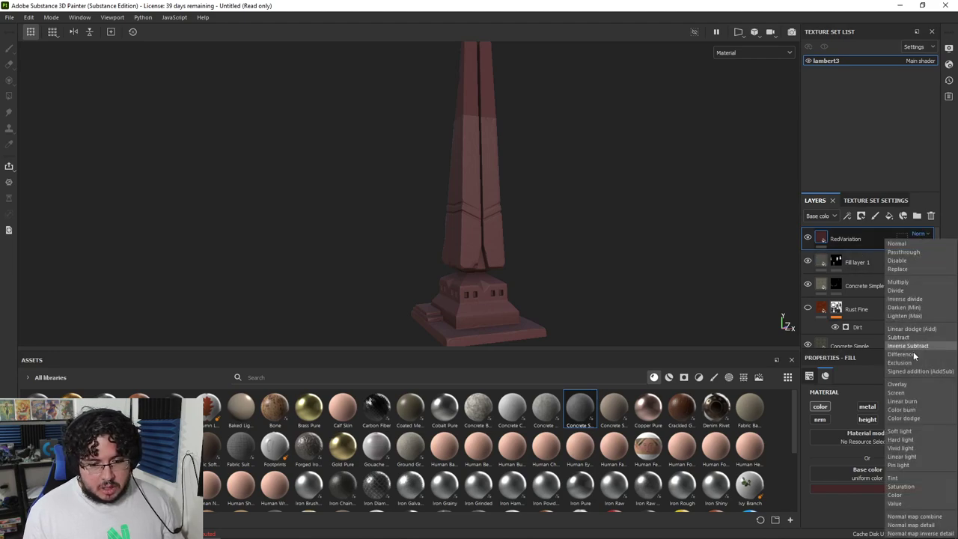
click(913, 379)
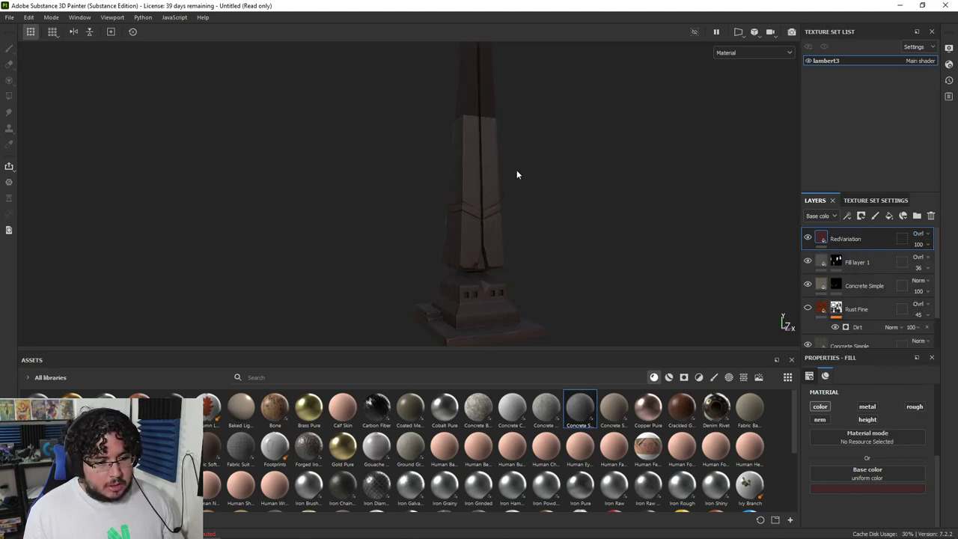
Give RedVariation a black mask and add a fill with the Clouds 3 texture to that mask
right_click(846, 237)
click(843, 21)
right_click(848, 238)
click(852, 345)
click(867, 408)
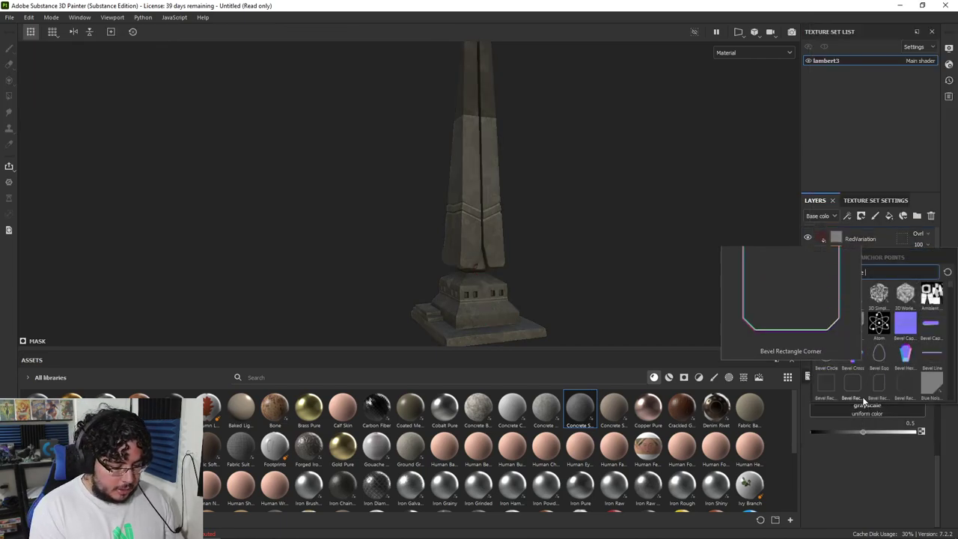
text(clo)
click(883, 303)
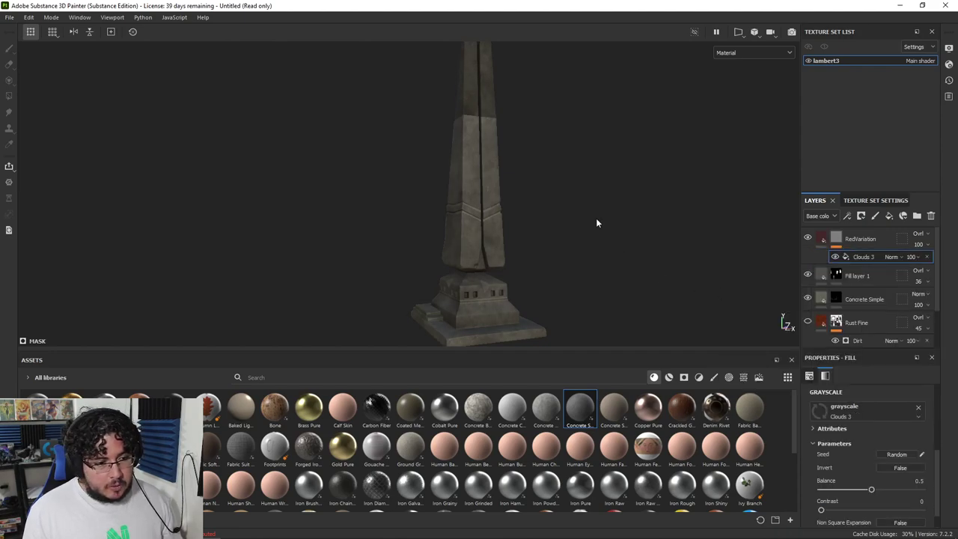
Set the Clouds 3 fill's balance to about 0.65 and lower RedVariation's opacity to 63
alt+drag(597, 223, 623, 239)
alt+right_drag(623, 239, 607, 280)
alt+drag(607, 280, 555, 255)
alt+right_drag(554, 254, 552, 220)
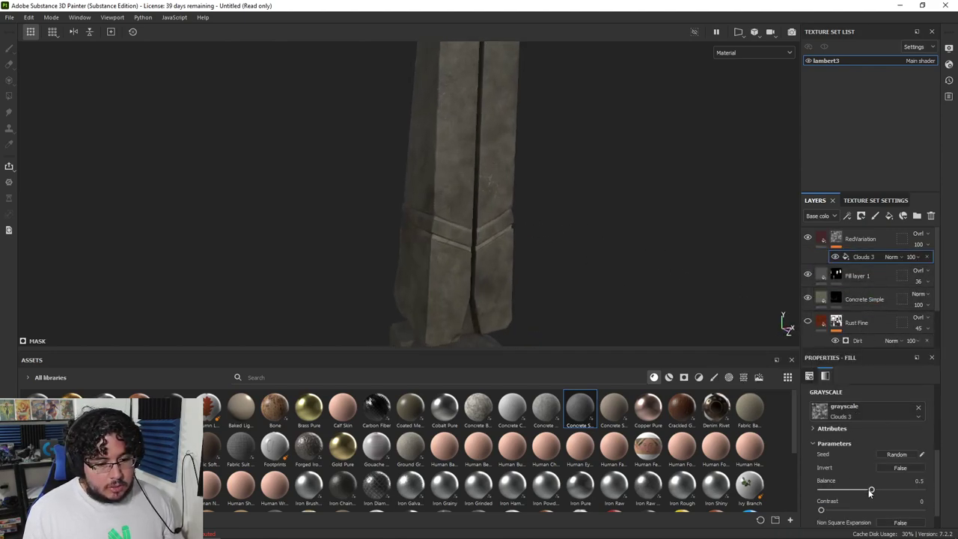
drag(887, 490, 884, 490)
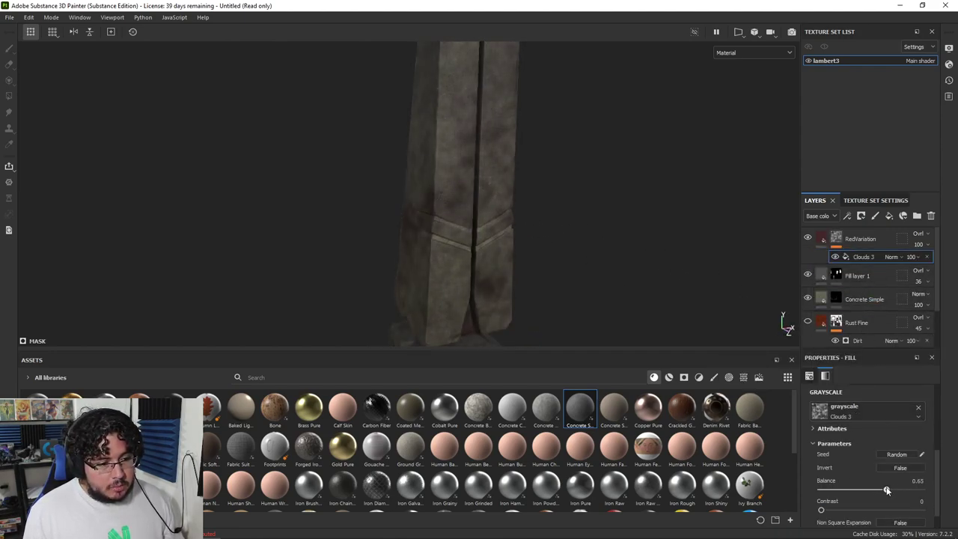
alt+drag(564, 255, 531, 257)
click(924, 245)
mouse_move(952, 263)
mouse_down()
mouse_move(926, 264)
mouse_move(939, 266)
mouse_up()
Change RedVariation's base color to a light pinkish red
click(825, 239)
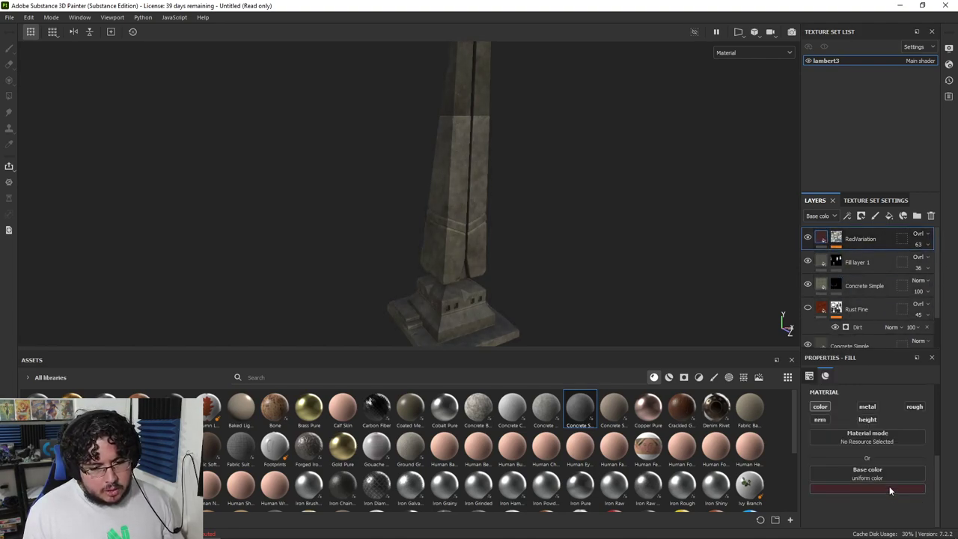
click(888, 490)
drag(862, 446, 843, 401)
Set the Clouds 3 mask fill's balance to 0.51 and contrast to 0.78, and lower RedVariation's opacity to 36
click(839, 237)
scroll(858, 466, down, 4)
scroll(861, 476, up, 1)
scroll(868, 486, down, 1)
scroll(864, 490, up, 3)
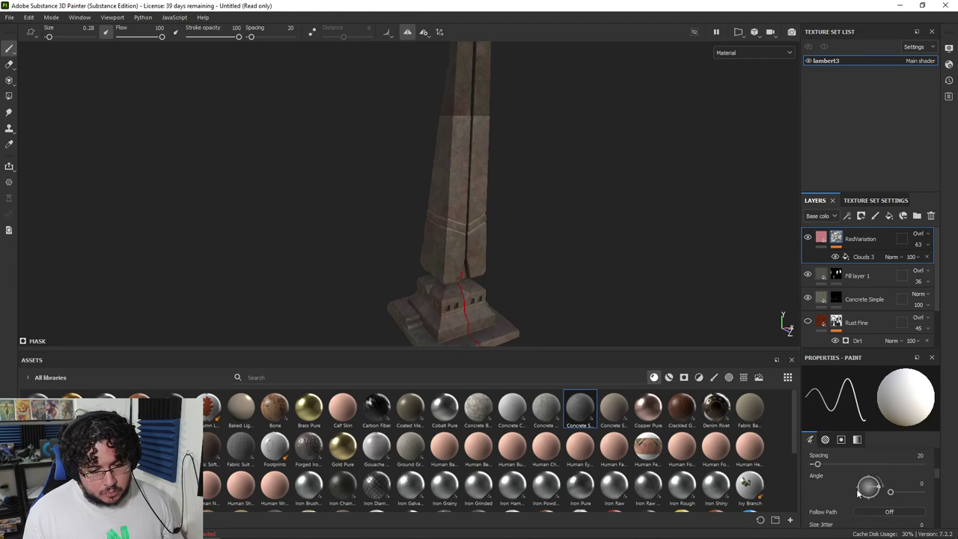
click(865, 257)
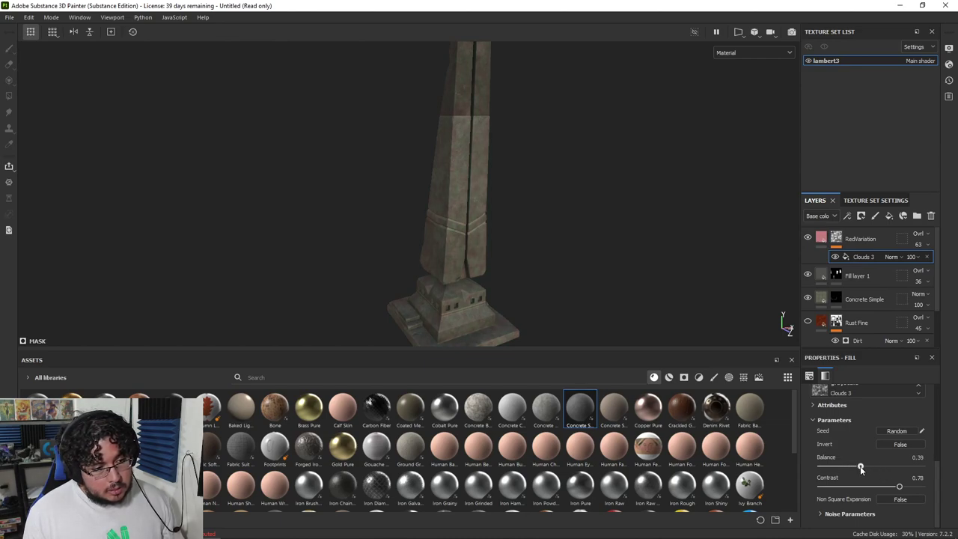
drag(875, 468, 873, 468)
click(922, 245)
drag(937, 263, 933, 264)
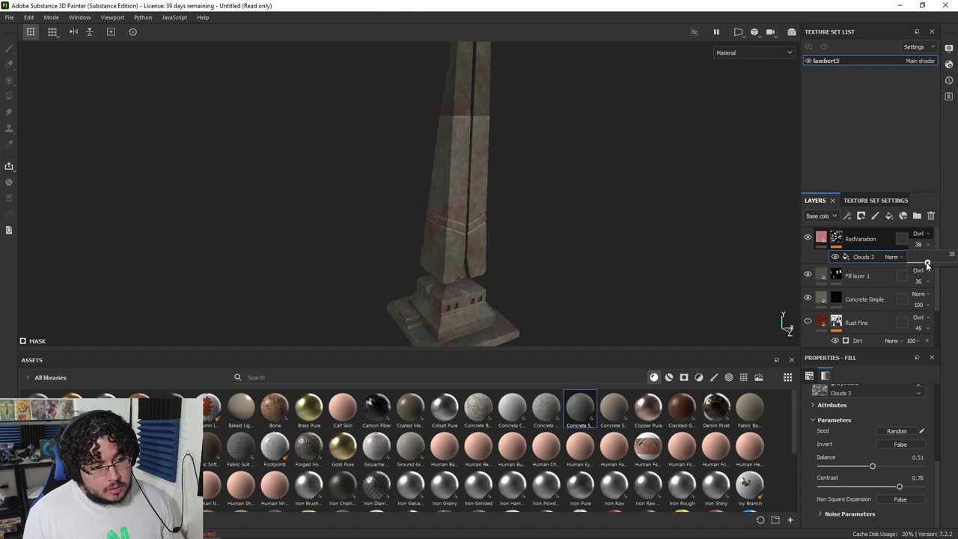
Add a Blur filter to RedVariation's mask and lower the layer's opacity to 15
right_click(839, 236)
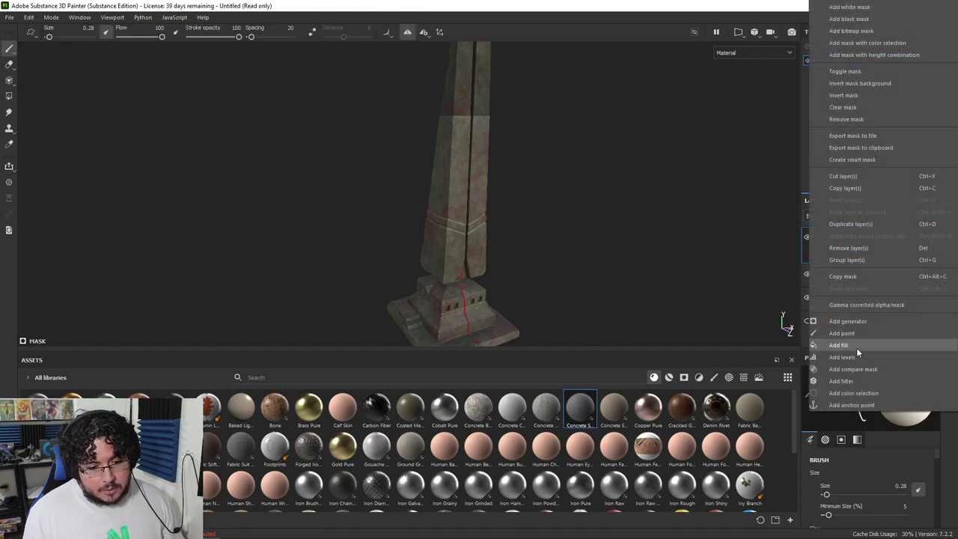
click(845, 382)
click(869, 390)
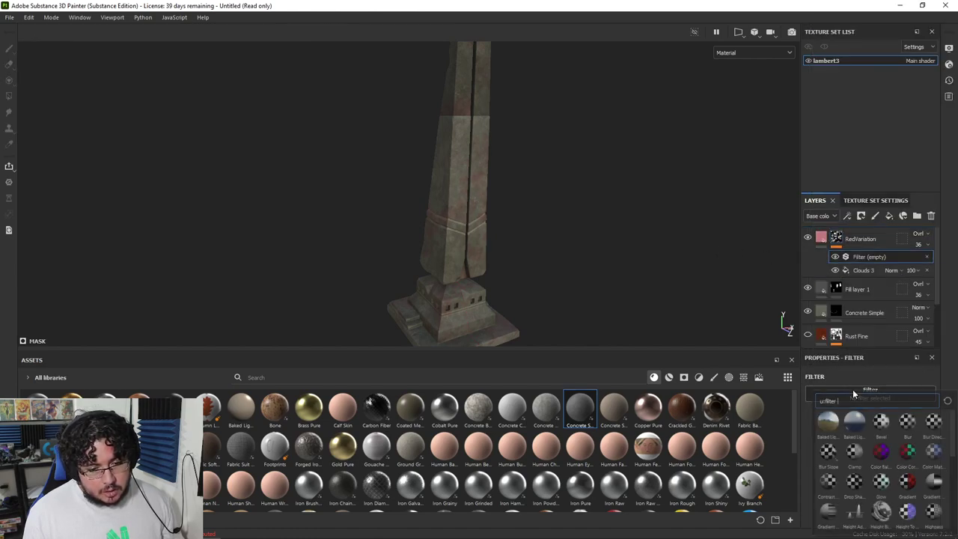
click(906, 424)
alt+drag(595, 246, 633, 260)
alt+right_drag(633, 260, 683, 324)
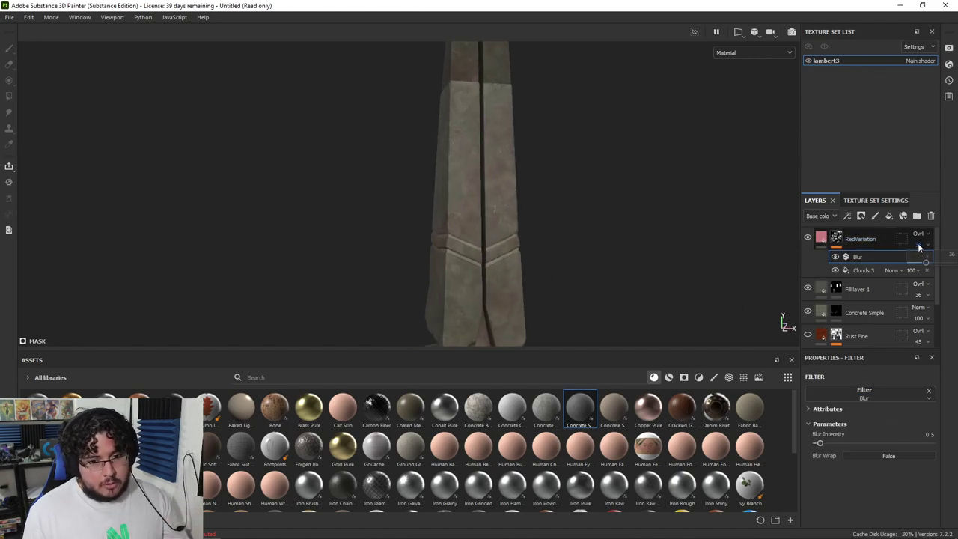
drag(925, 264, 915, 263)
Inspect the red tint on the shaft and compare the stepped base with the concept reference
mouse_move(558, 219)
alt+mouse_down()
mouse_move(443, 194)
mouse_move(657, 244)
alt+mouse_up()
mouse_move(656, 244)
alt+right_down()
mouse_move(252, 157)
mouse_move(525, 230)
mouse_move(402, 187)
mouse_move(494, 228)
alt+right_up()
alt+drag(494, 228, 543, 254)
alt+middle_drag(544, 254, 551, 206)
alt+right_drag(551, 206, 597, 320)
alt+middle_drag(509, 330, 538, 138)
alt+right_drag(538, 138, 591, 154)
alt+right_drag(470, 182, 662, 222)
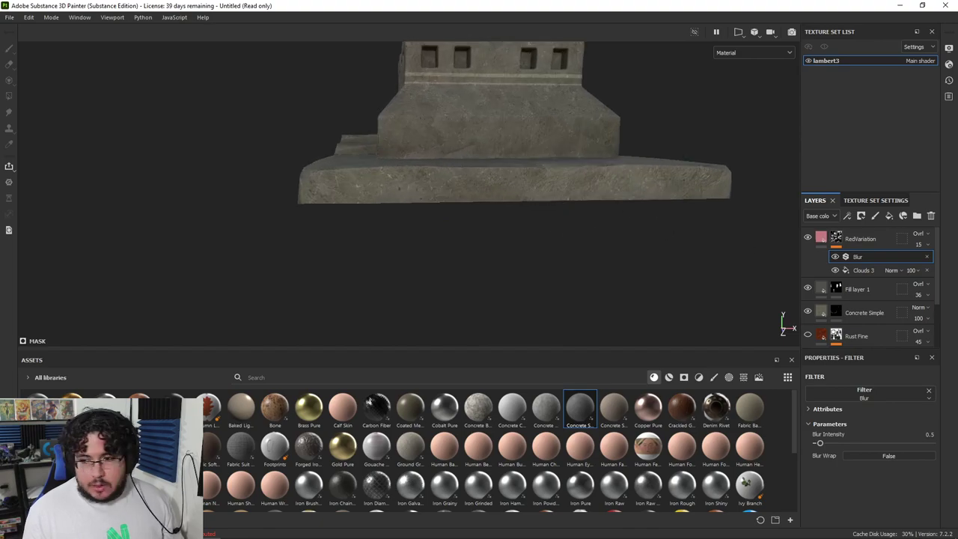
mouse_move(0, 239)
right_down()
mouse_move(629, 199)
mouse_move(882, 165)
right_up()
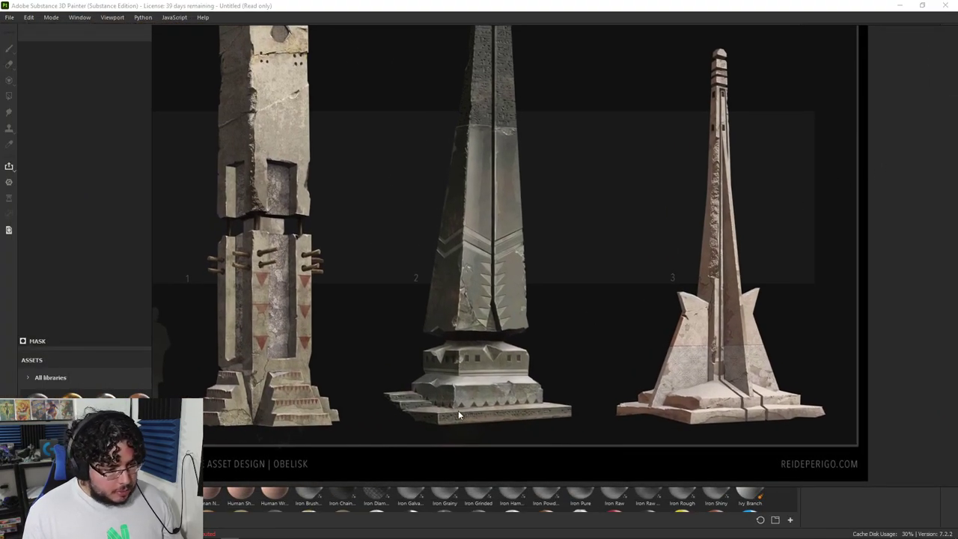
mouse_move(819, 229)
right_down()
mouse_move(889, 227)
mouse_move(957, 287)
right_up()
alt+right_drag(577, 259, 657, 300)
alt+drag(629, 285, 576, 262)
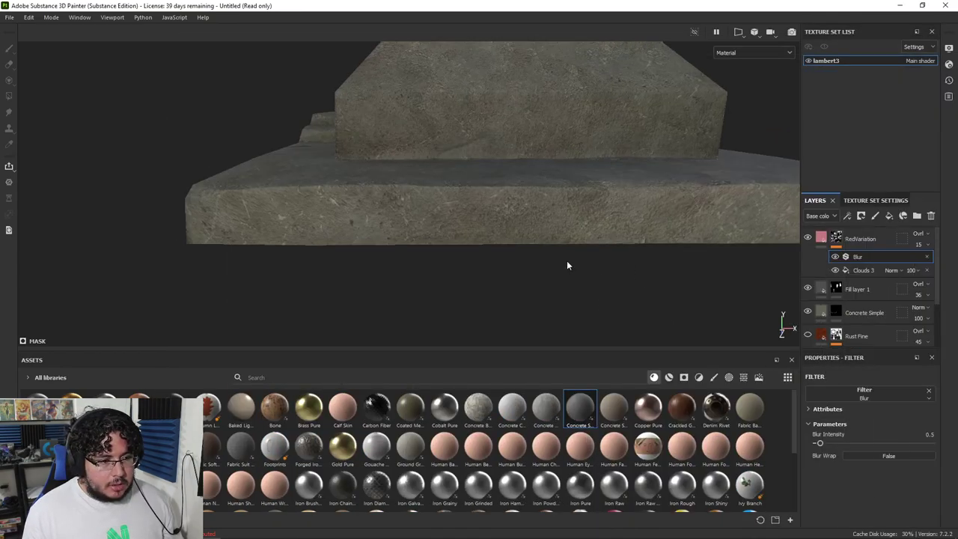
alt+middle_drag(577, 262, 552, 283)
alt+drag(552, 283, 550, 246)
alt+middle_drag(493, 219, 500, 223)
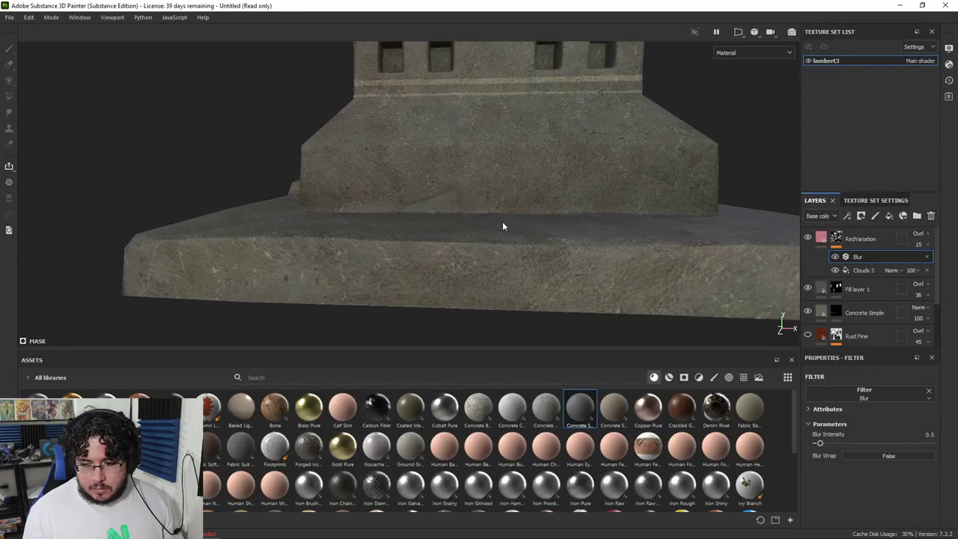
Add a fill layer above RedVariation with only the height channel enabled at -0.128, and give it a black mask
click(874, 239)
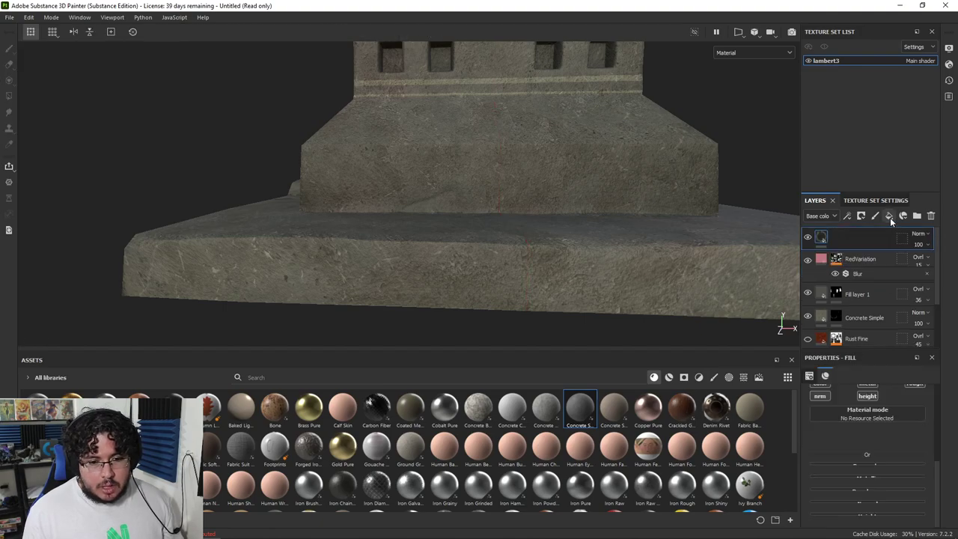
click(894, 218)
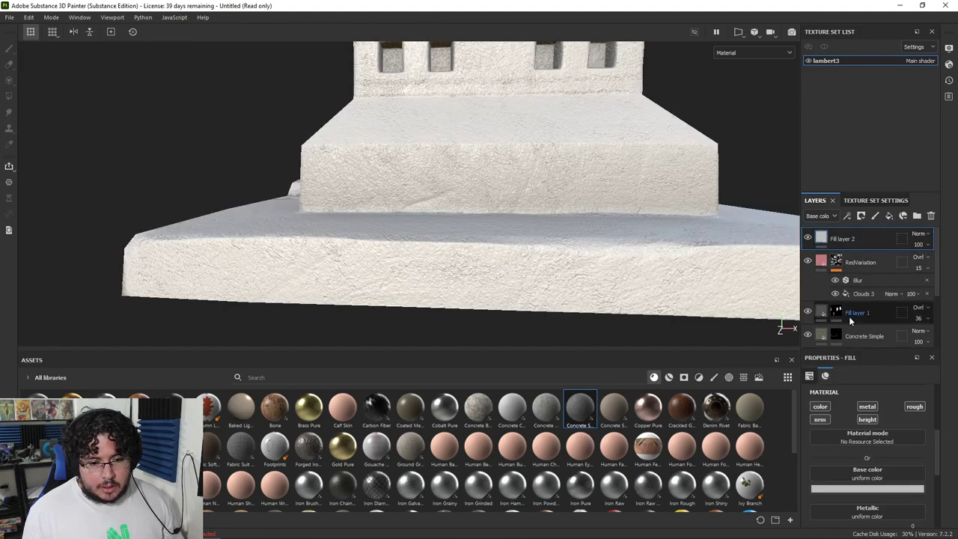
click(818, 408)
click(867, 408)
click(915, 409)
click(870, 420)
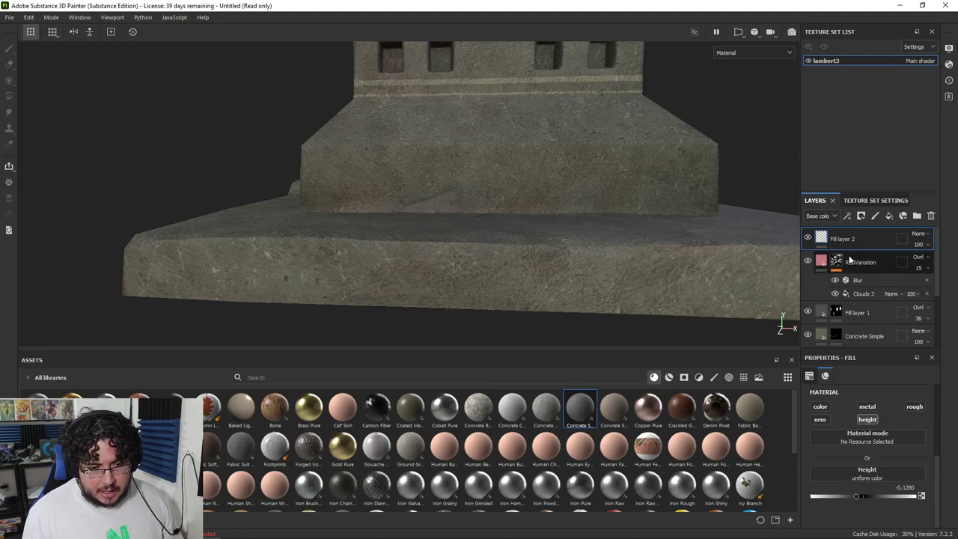
right_click(861, 238)
click(860, 19)
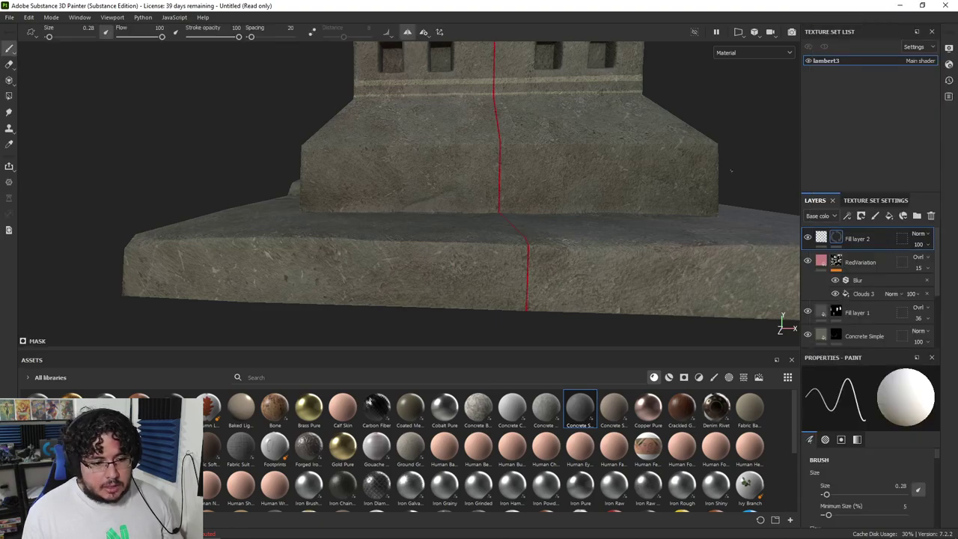
Load the Basic Hard brush and find a triangle outline alpha for it
click(713, 377)
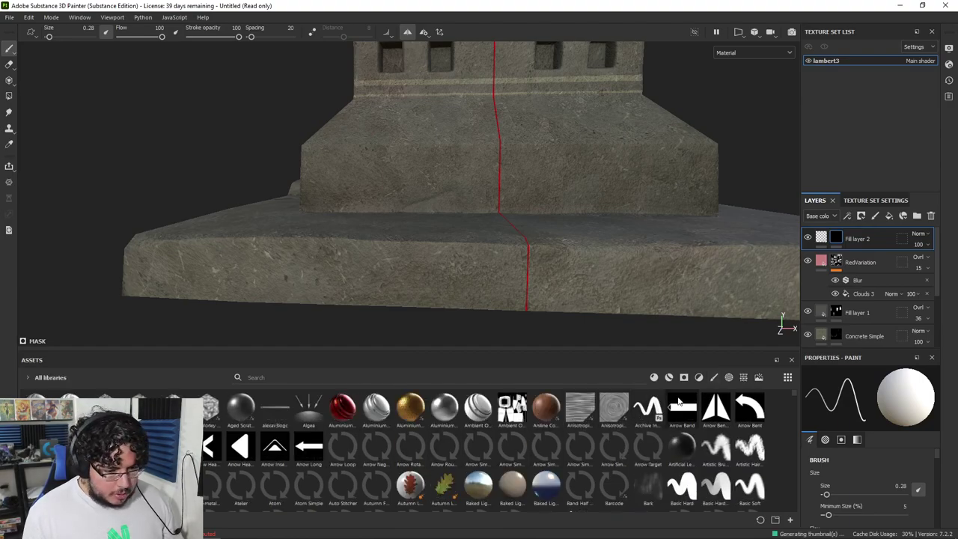
click(713, 378)
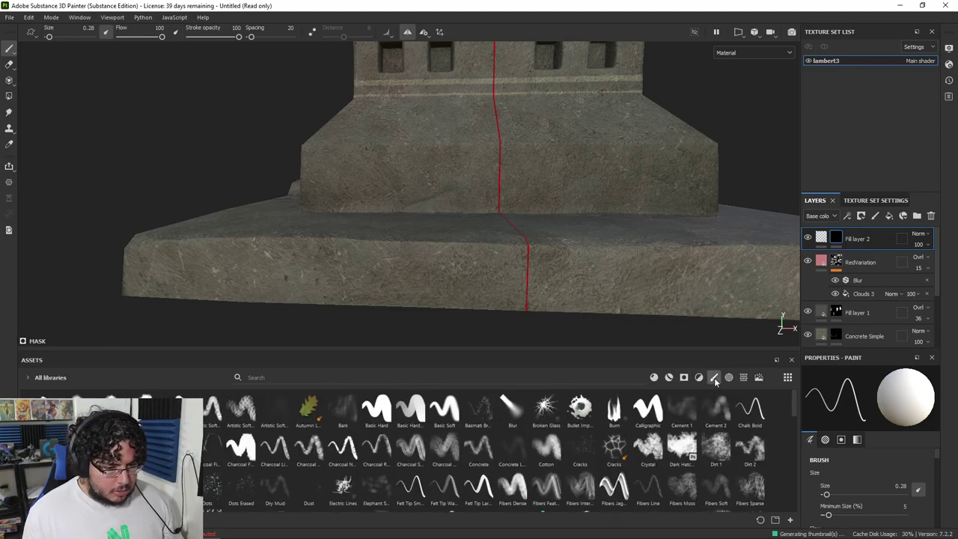
click(387, 417)
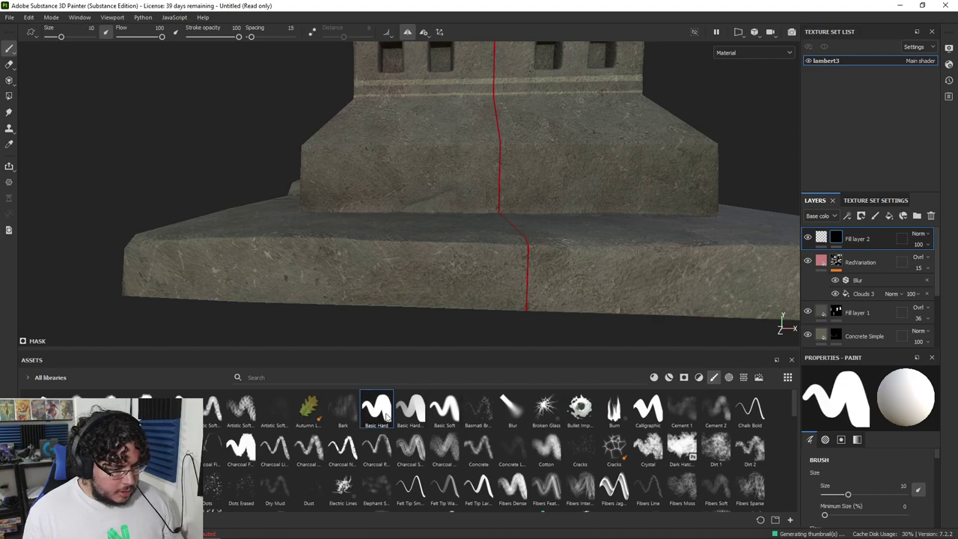
click(699, 378)
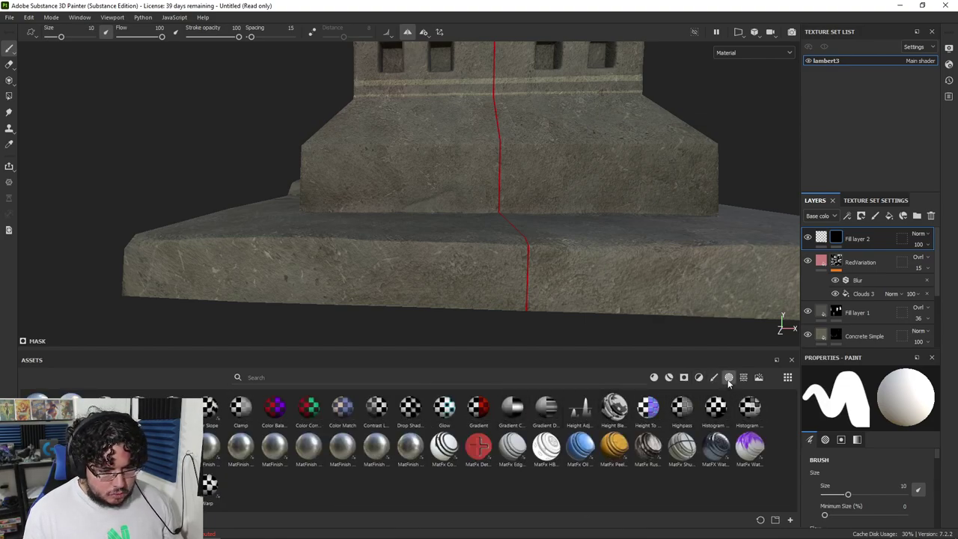
click(730, 378)
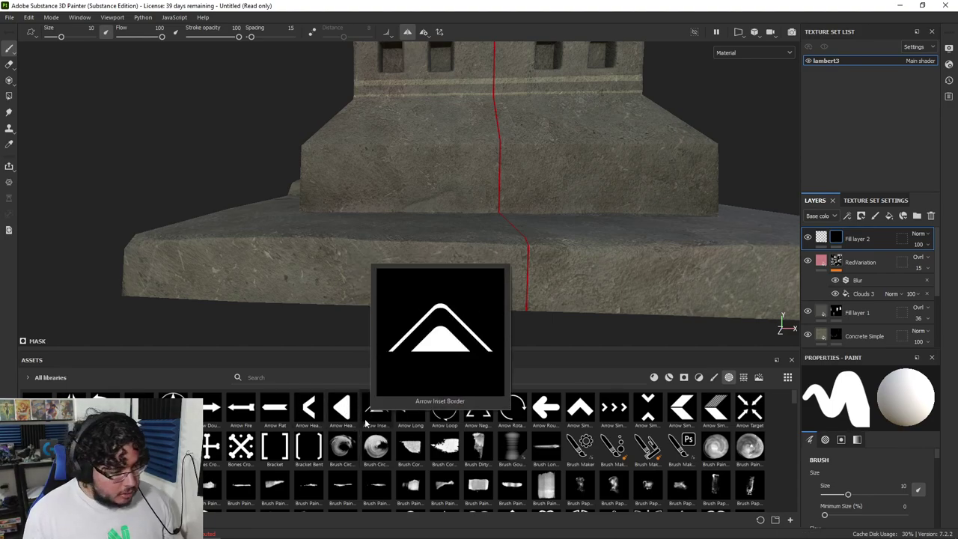
scroll(471, 455, down, 3)
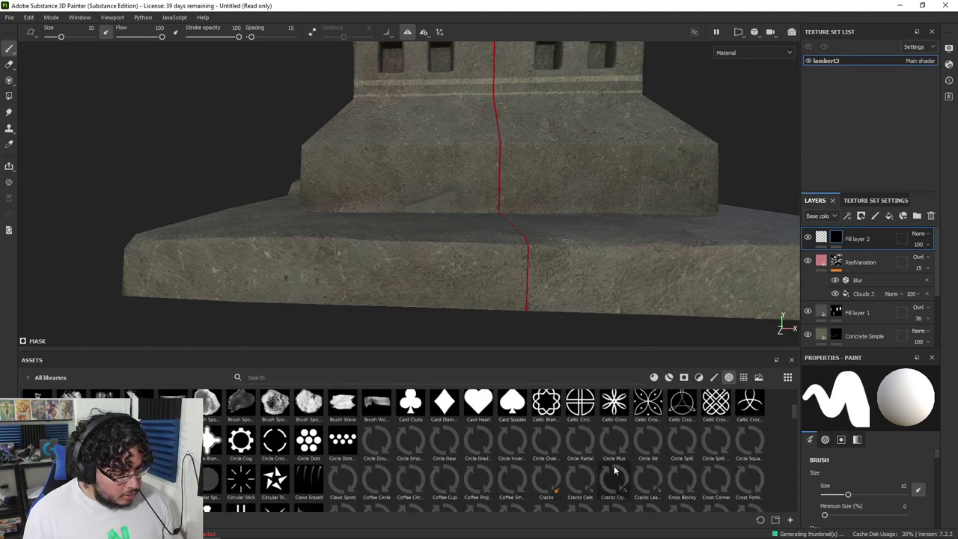
scroll(450, 408, down, 1)
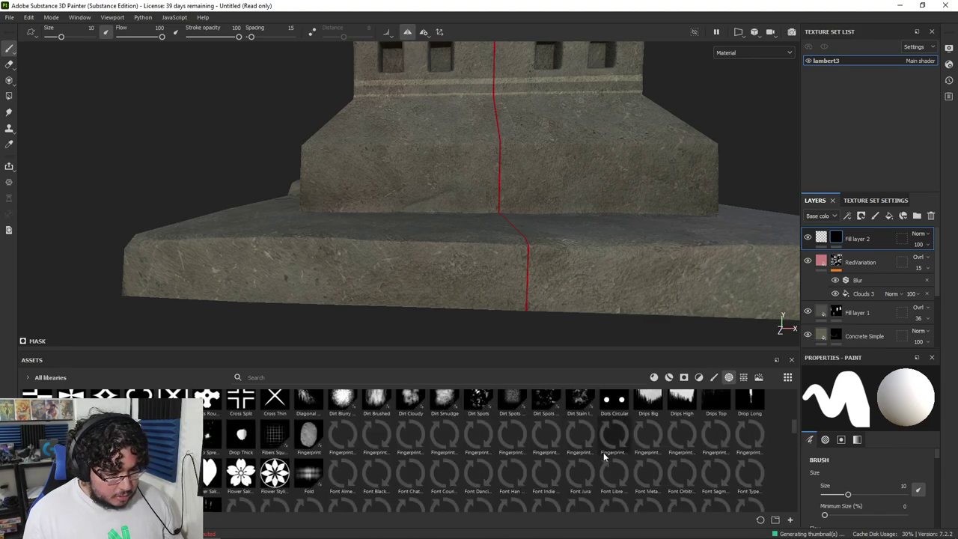
scroll(511, 453, up, 1)
scroll(511, 453, down, 3)
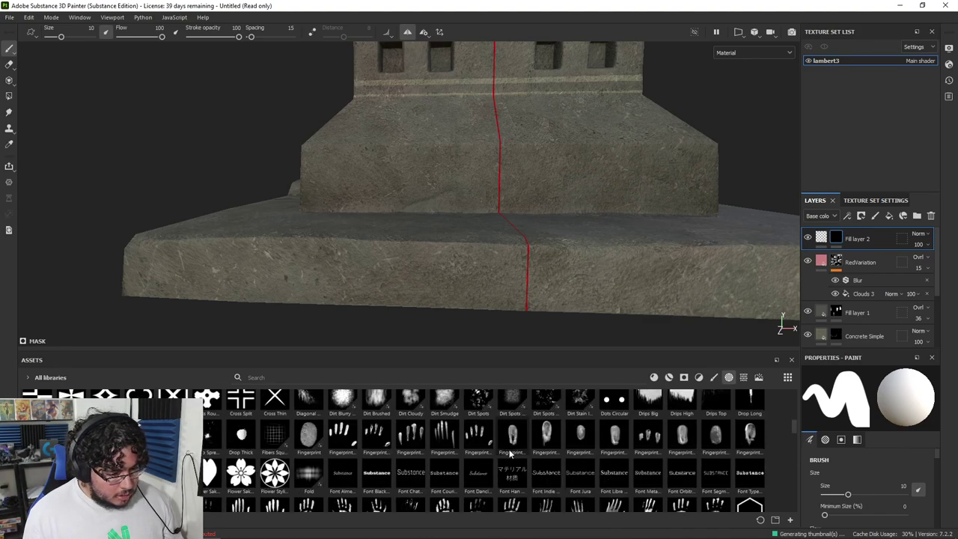
scroll(511, 453, down, 5)
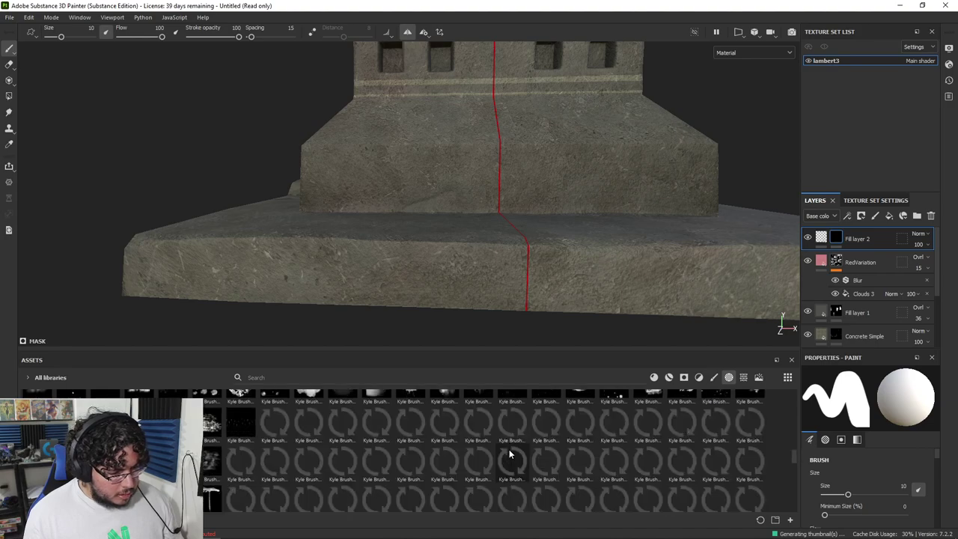
scroll(511, 455, down, 3)
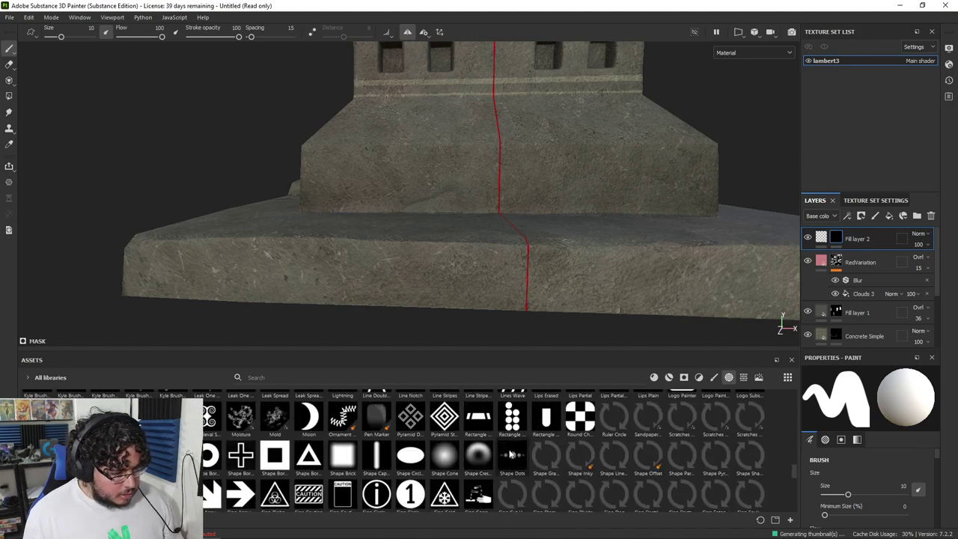
scroll(511, 453, down, 3)
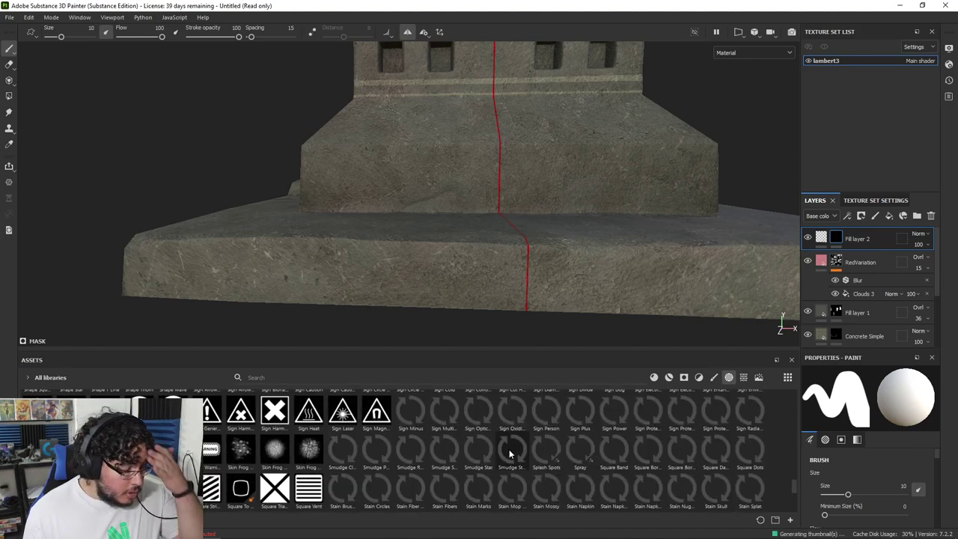
scroll(511, 453, down, 3)
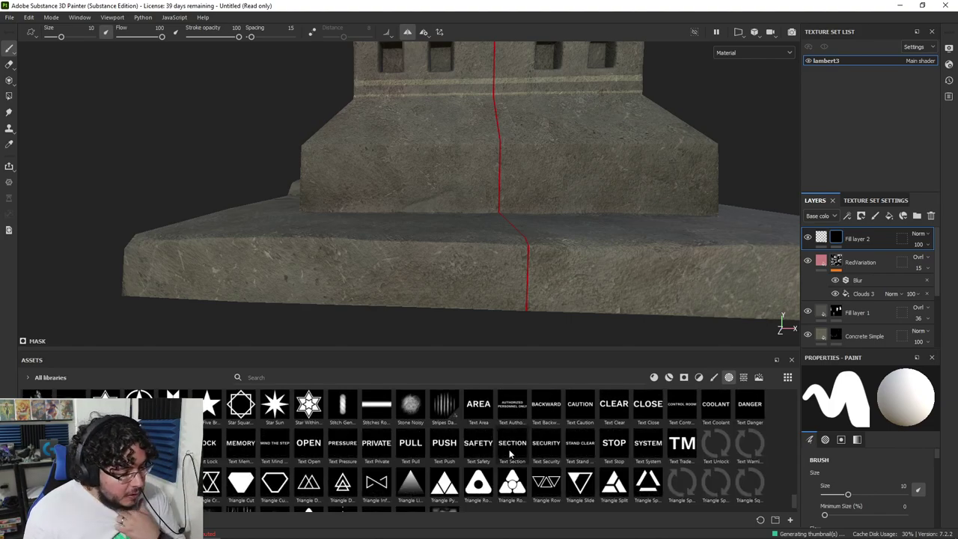
Try stamping the triangle outline on the lower face of the base with a 2.4 brush, and undo the marks
alt+drag(421, 268, 431, 213)
alt+right_drag(517, 247, 599, 292)
alt+middle_drag(539, 253, 554, 244)
ctrl+right_drag(560, 225, 535, 216)
mouse_move(493, 223)
alt+mouse_down()
mouse_move(495, 234)
mouse_move(543, 242)
alt+mouse_up()
click(485, 232)
alt+right_drag(543, 242, 592, 253)
key(ctrl+z)
click(454, 230)
drag(454, 229, 247, 272)
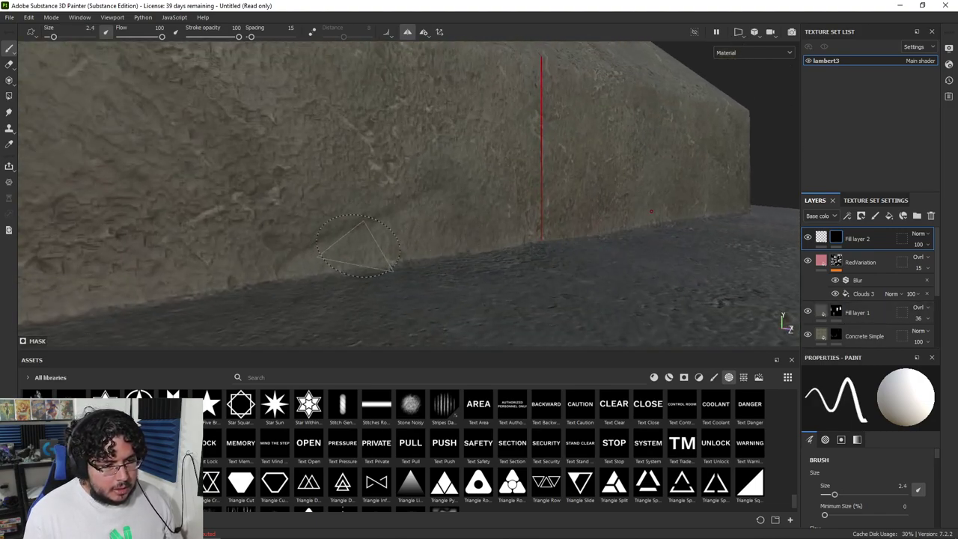
key(ctrl+z)
Switch the viewport to an orthographic camera facing the front of the base
alt+drag(584, 250, 547, 255)
mouse_move(547, 255)
alt+right_down()
mouse_move(491, 273)
mouse_move(481, 257)
alt+right_up()
alt+drag(481, 257, 538, 245)
click(758, 33)
click(783, 58)
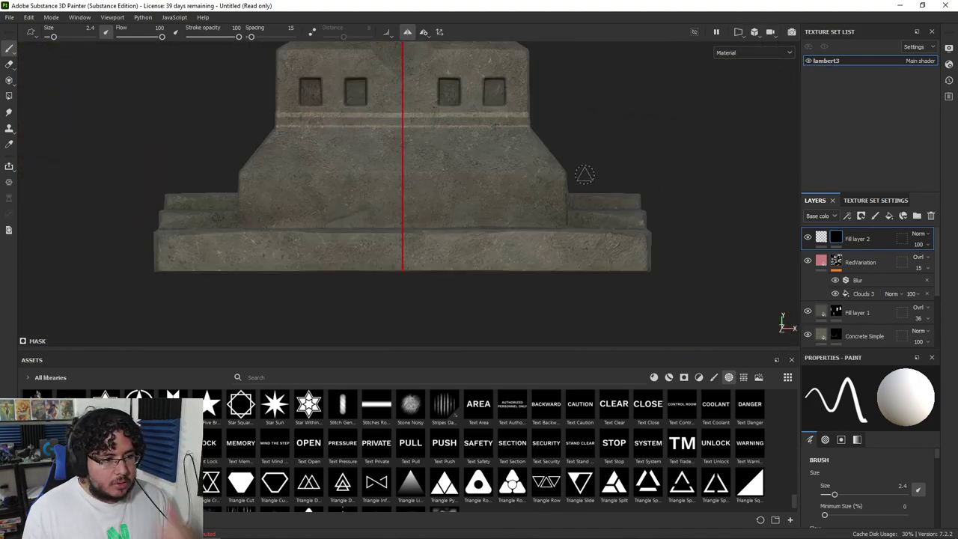
Stamp a mirrored row of triangle outlines along the lower edge of the base's front face with a 4.8 brush
alt+right_drag(408, 194, 422, 192)
alt+middle_drag(422, 192, 432, 188)
ctrl+right_drag(413, 193, 438, 193)
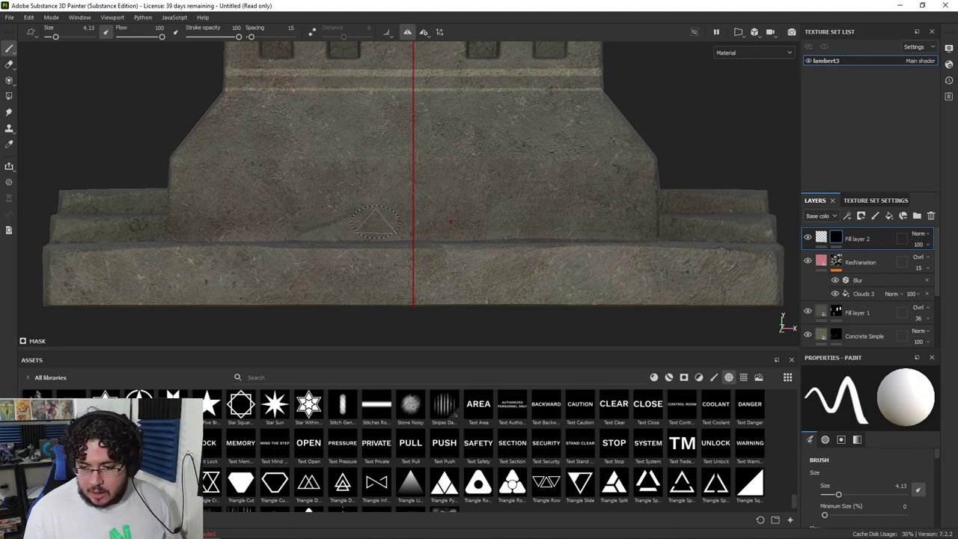
ctrl+right_drag(370, 221, 372, 223)
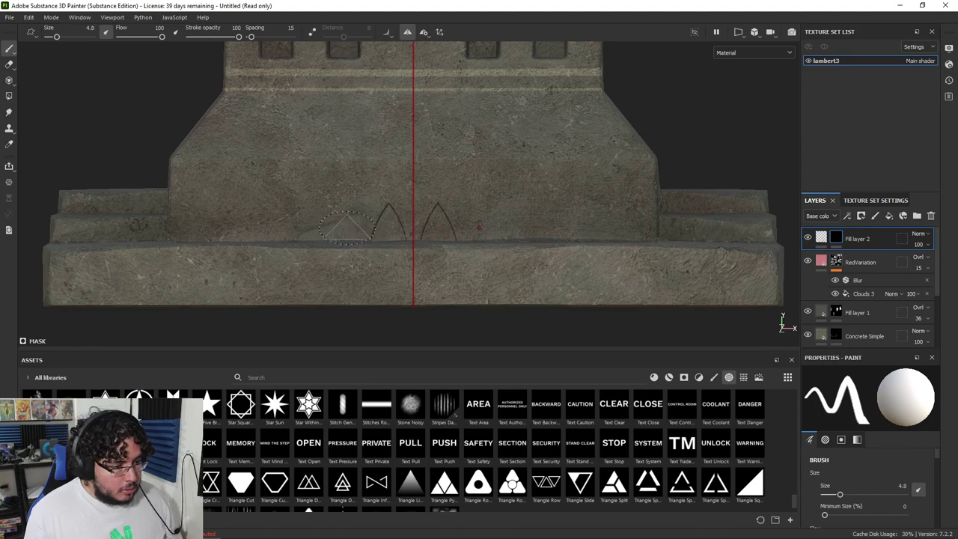
key(ctrl+z)
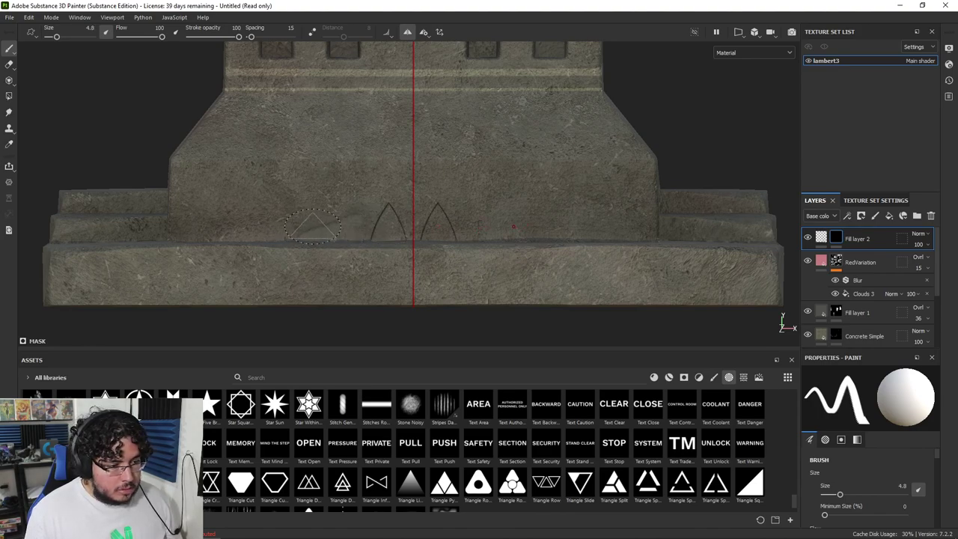
key(ctrl+z)
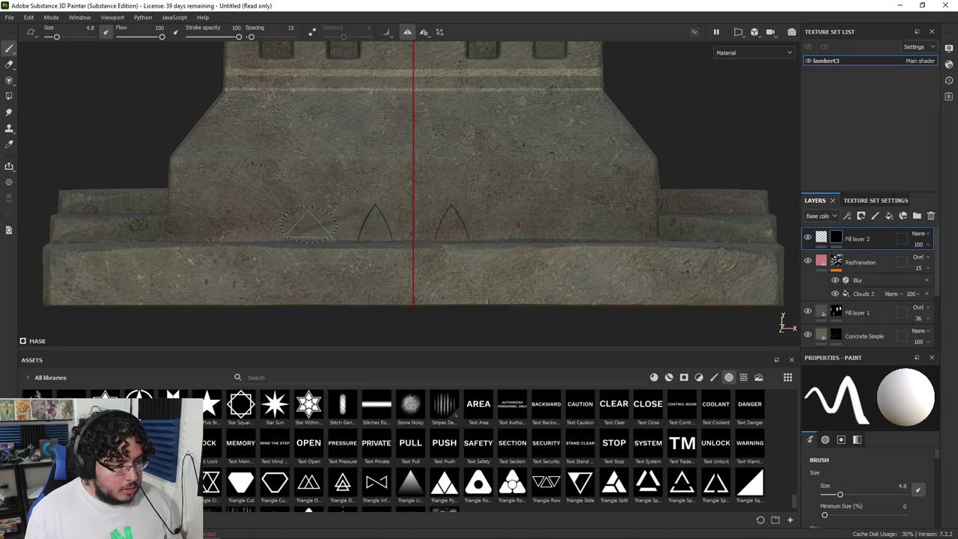
click(311, 225)
alt+middle_drag(235, 225, 335, 231)
click(344, 232)
click(289, 231)
Set Fill layer 2's height to -0.6303 to deepen the stamped triangles
alt+drag(291, 231, 435, 247)
mouse_move(327, 241)
alt+mouse_down()
mouse_move(238, 229)
mouse_move(323, 254)
alt+mouse_up()
scroll(238, 228, down, 3)
click(823, 238)
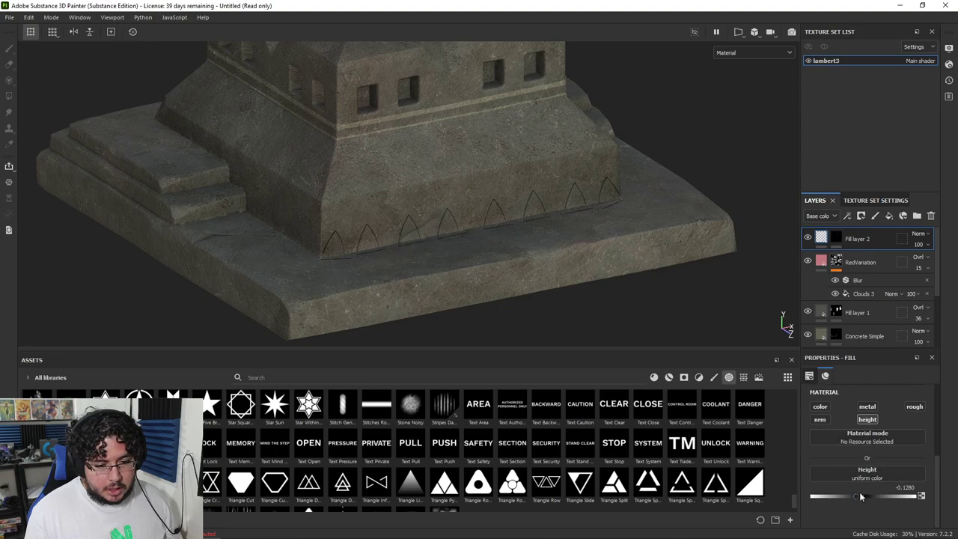
drag(832, 495, 830, 495)
Inspect the depth and shape of the carved triangles from several angles around the base
alt+drag(606, 299, 639, 267)
alt+right_drag(640, 268, 221, 202)
alt+drag(222, 201, 404, 273)
alt+right_drag(405, 274, 487, 290)
alt+drag(487, 290, 460, 241)
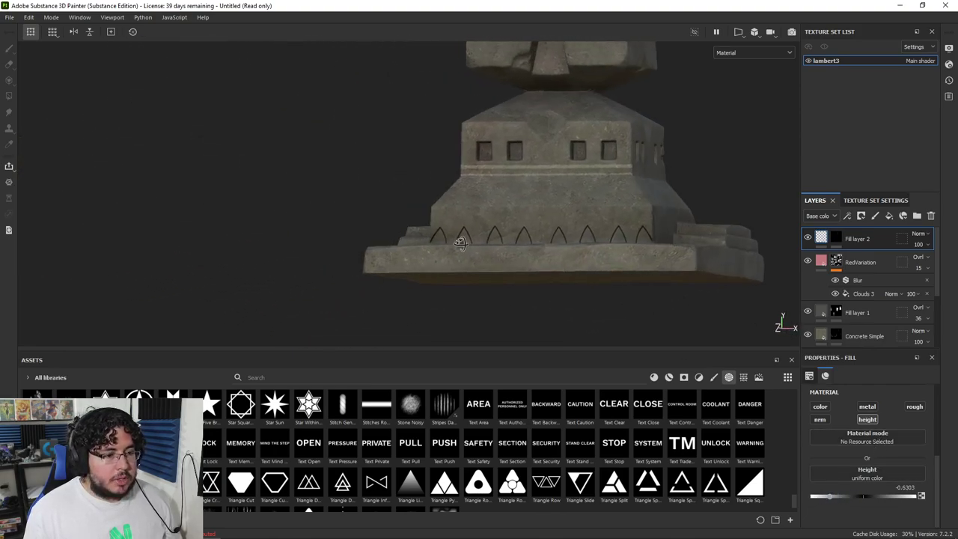
alt+middle_drag(528, 243, 425, 245)
alt+drag(426, 246, 505, 259)
alt+right_drag(423, 234, 494, 247)
alt+drag(388, 222, 424, 227)
alt+middle_drag(422, 228, 435, 210)
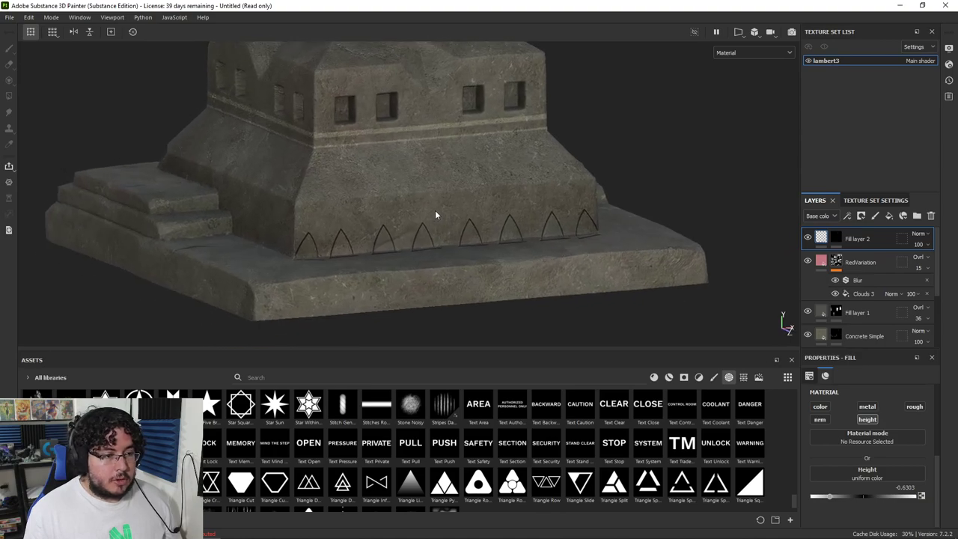
alt+right_drag(435, 210, 487, 233)
alt+drag(432, 235, 435, 271)
alt+middle_drag(497, 247, 505, 207)
alt+right_drag(504, 210, 532, 271)
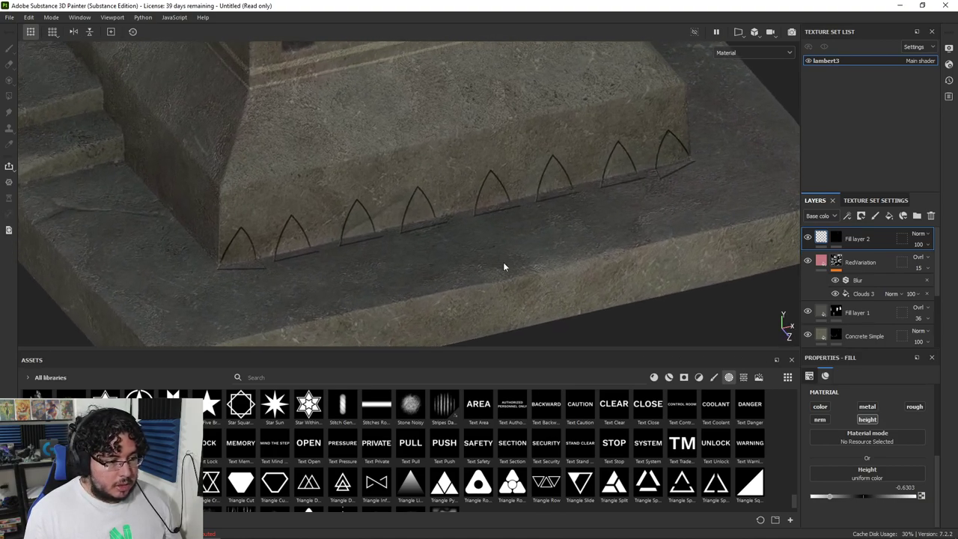
Undo the height change and the stamped triangles on the base
key(ctrl+z)
alt+drag(544, 236, 516, 250)
key(ctrl+z)
key(ctrl+z)
key(ctrl+z)
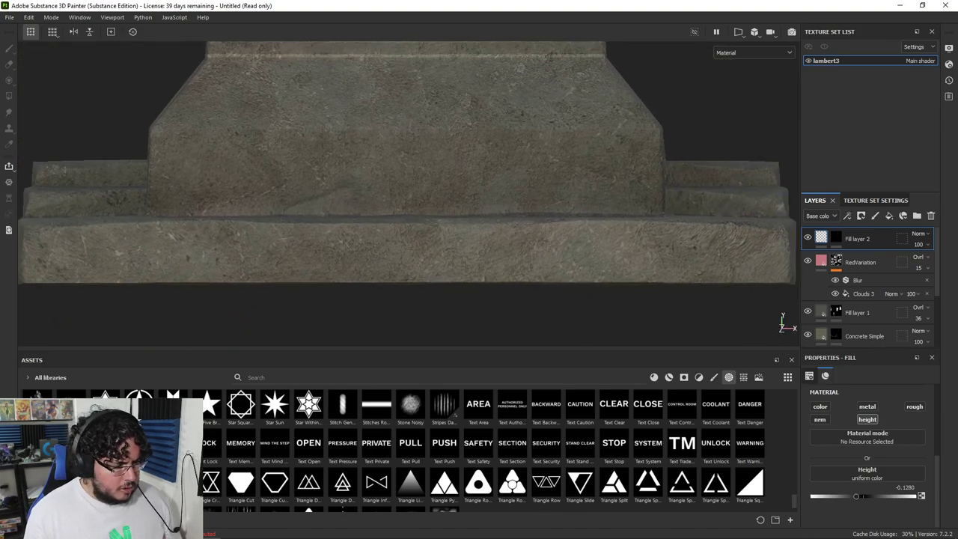
Select Fill layer 2's mask for painting and load the Basic Hard brush with a triangle outline alpha
click(427, 167)
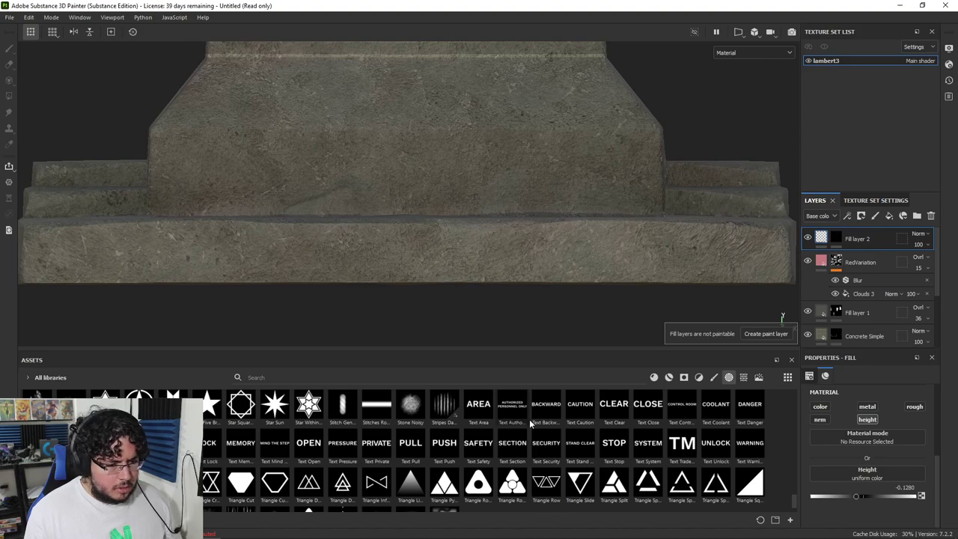
click(714, 377)
click(836, 239)
scroll(341, 441, up, 3)
click(376, 410)
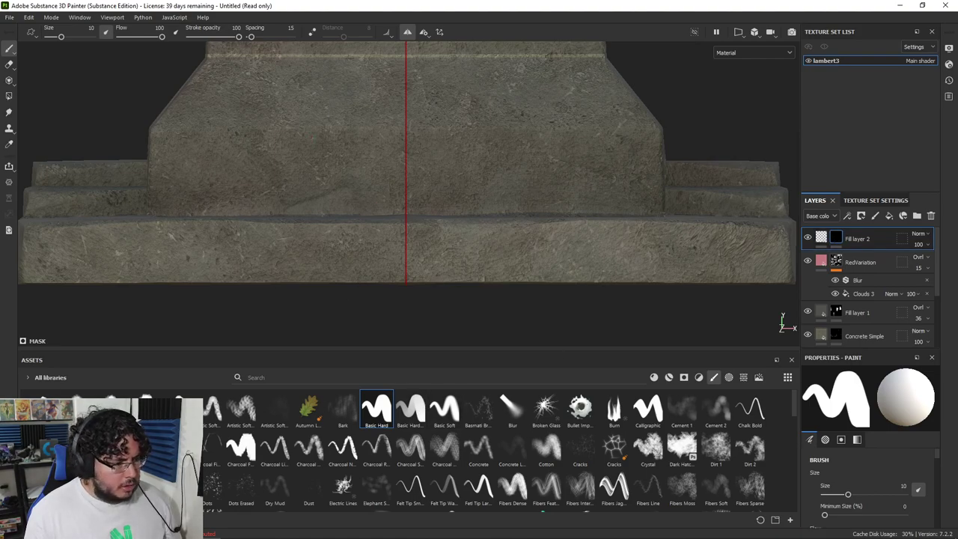
click(699, 377)
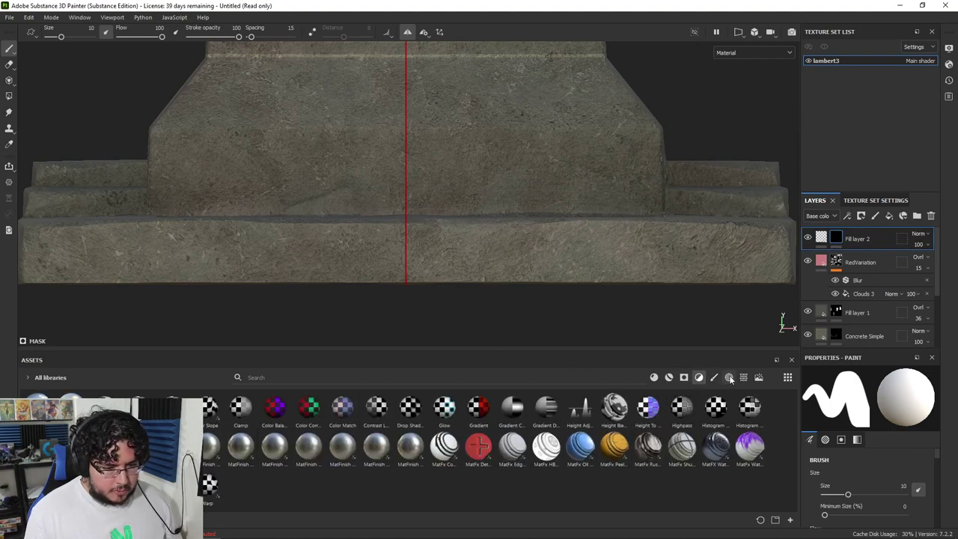
click(729, 378)
scroll(479, 449, down, 15)
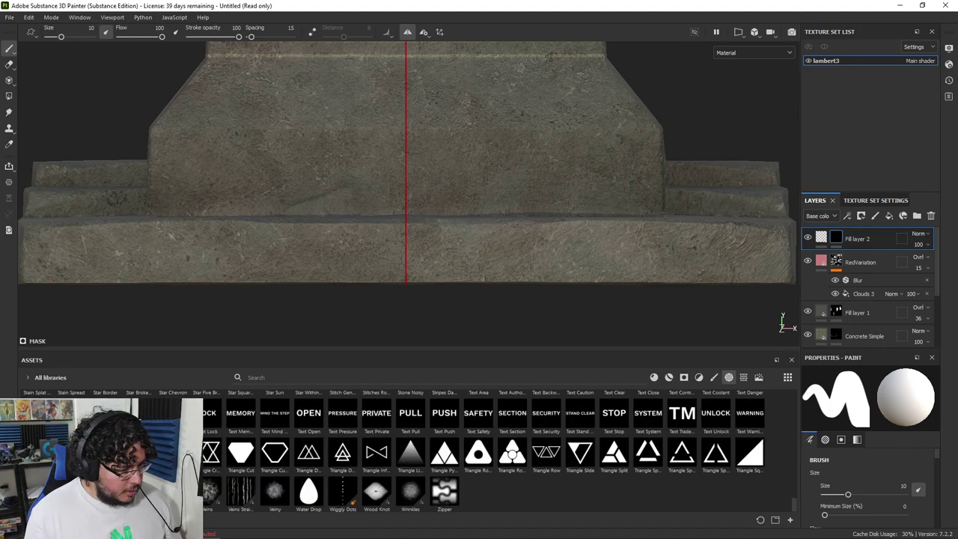
click(445, 453)
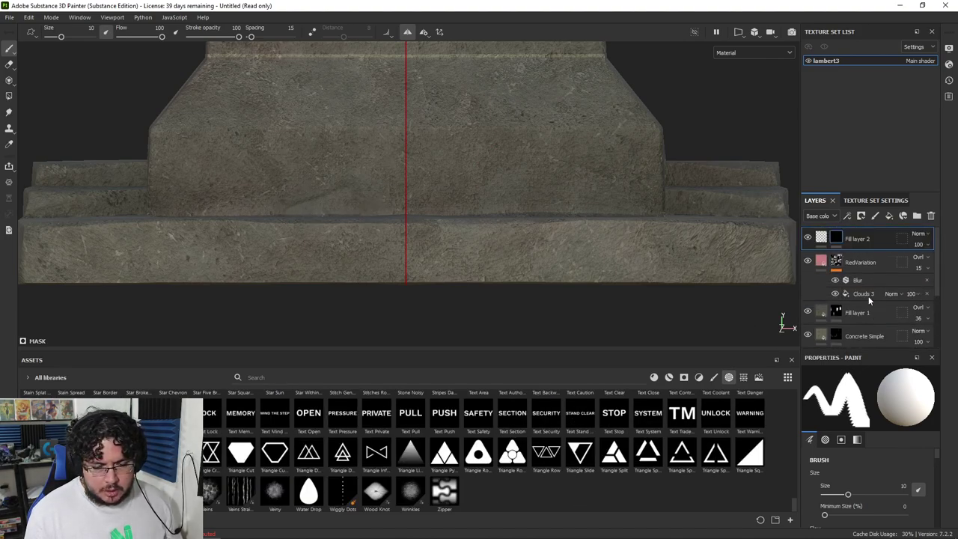
Set the brush alignment to Camera and undo the test stamp on the base
scroll(879, 472, down, 5)
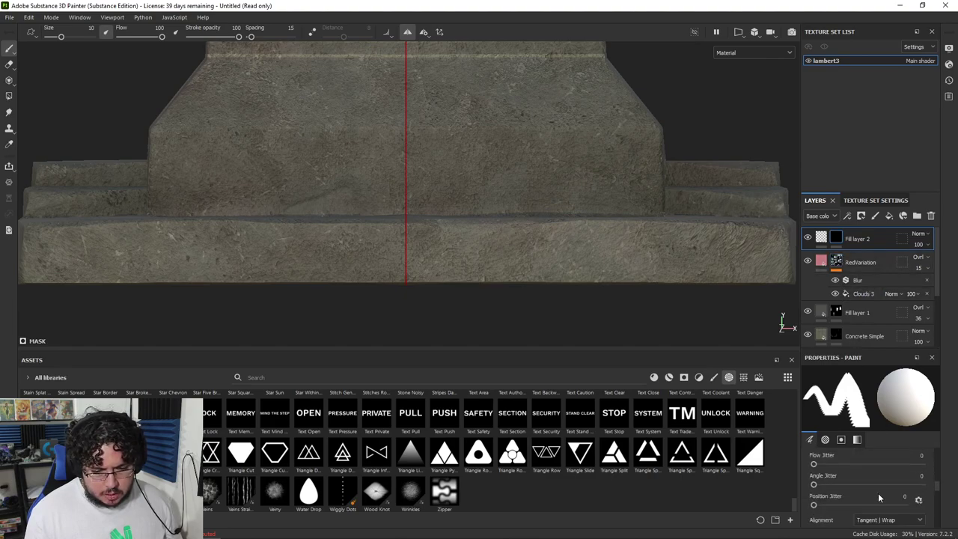
click(880, 489)
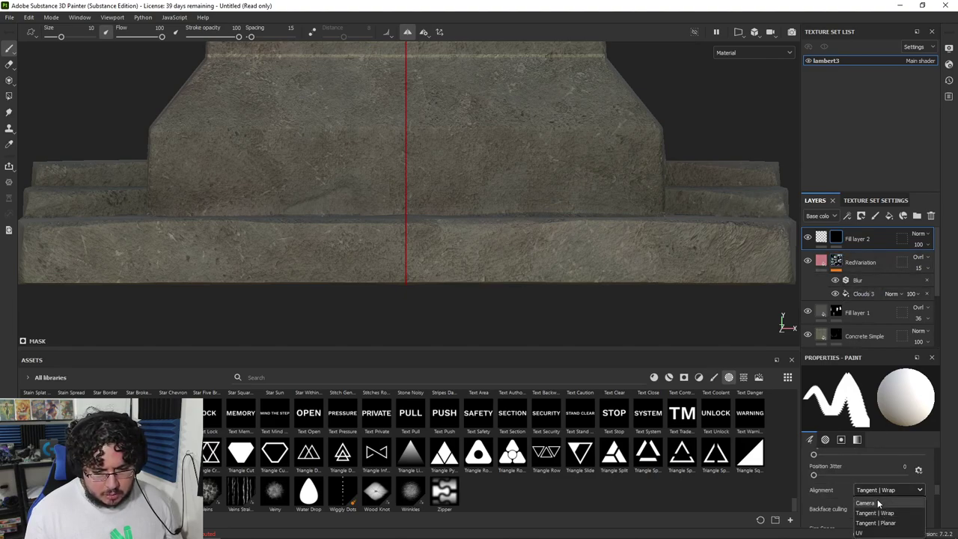
click(873, 522)
click(452, 167)
key(ctrl+z)
Stamp a mirrored row of triangle outlines along the lower edge of the base's front face with a 3.1 brush
ctrl+right_drag(483, 167, 452, 167)
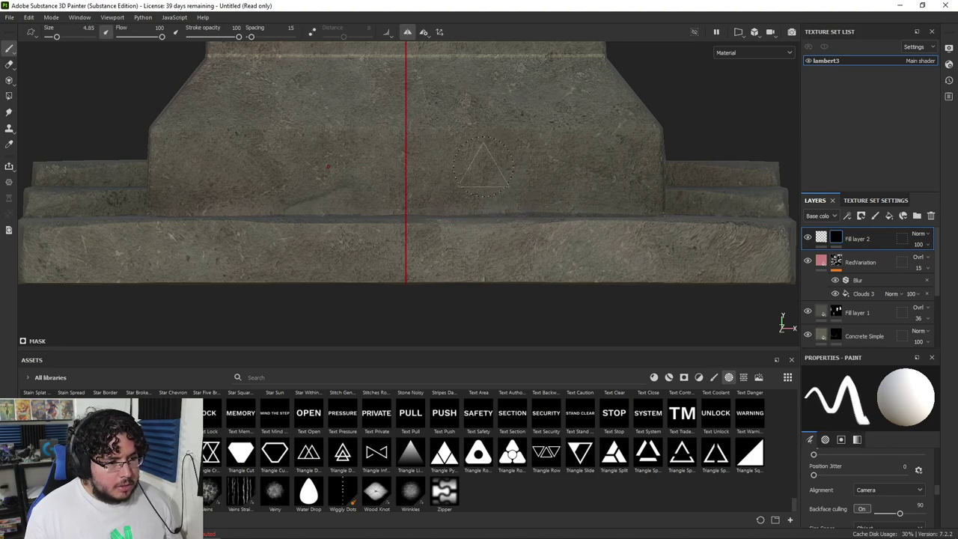
right_click(453, 194)
ctrl+right_drag(423, 194, 409, 194)
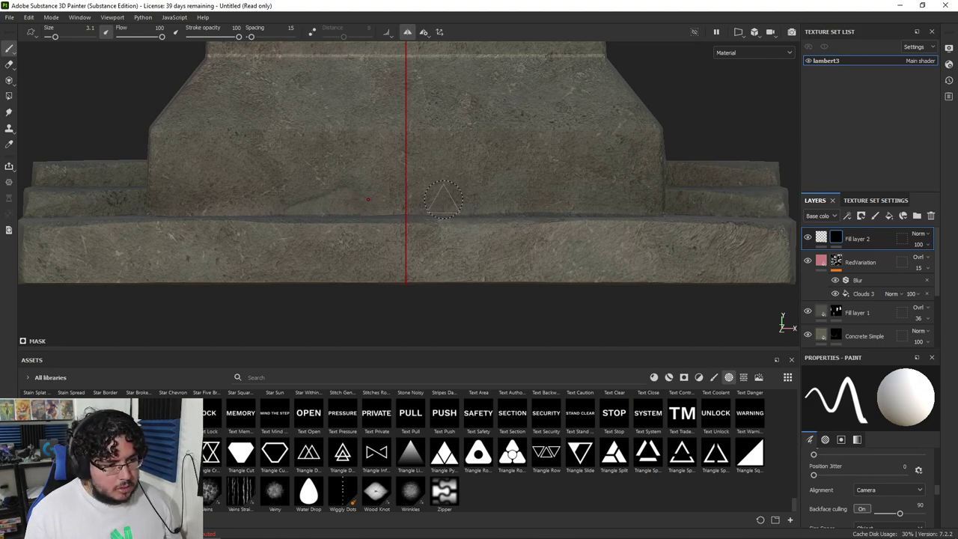
click(444, 200)
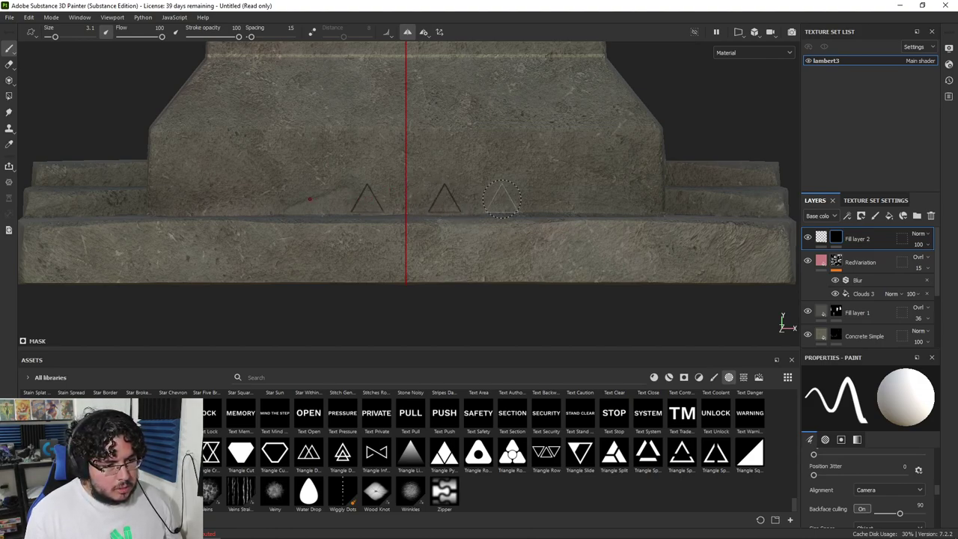
click(502, 198)
click(554, 196)
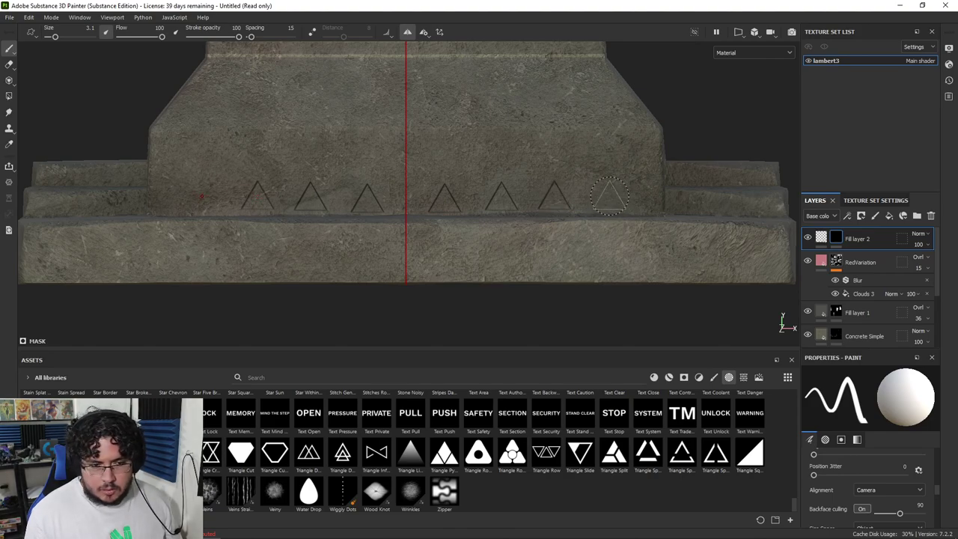
Stamp a row of triangle outlines along the lower edge of the base's side face, including above the steps
scroll(691, 200, down, 4)
alt+drag(300, 182, 513, 183)
alt+middle_drag(523, 187, 533, 175)
alt+right_drag(533, 175, 684, 260)
alt+middle_drag(549, 268, 582, 239)
alt+right_drag(582, 239, 633, 222)
alt+middle_drag(342, 159, 464, 180)
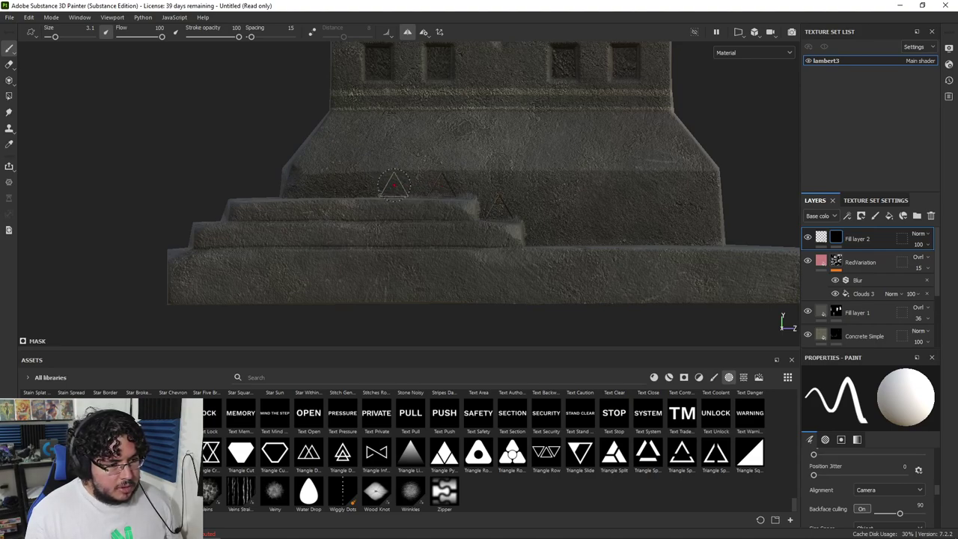
alt+middle_drag(592, 233, 483, 227)
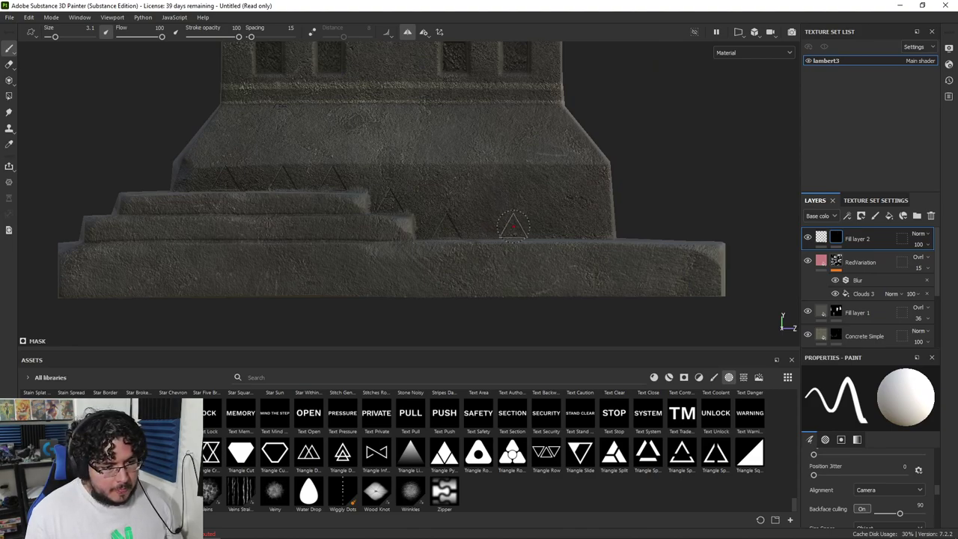
Stamp a mirrored row of triangle outlines along the lower edge of the base's back face
scroll(575, 227, down, 2)
alt+drag(302, 188, 629, 206)
scroll(321, 205, up, 3)
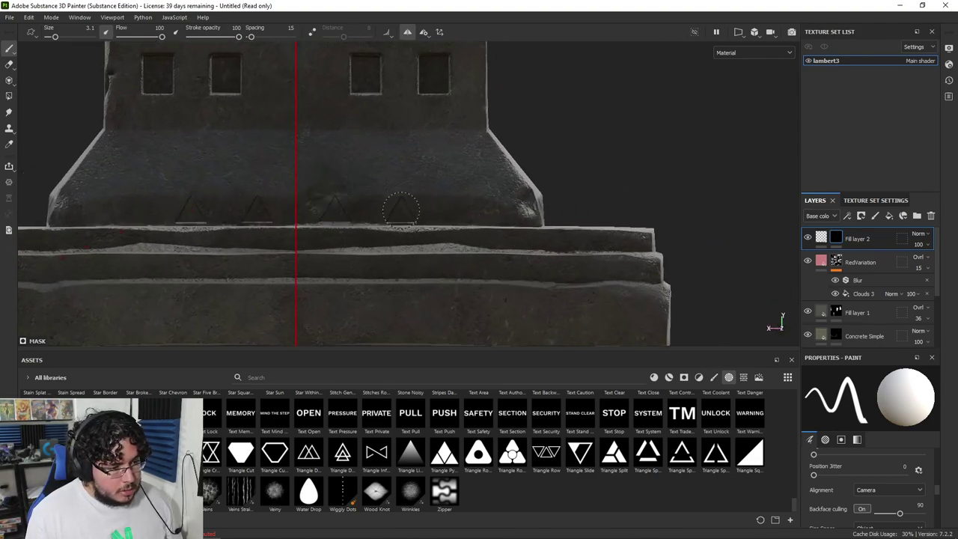
click(455, 211)
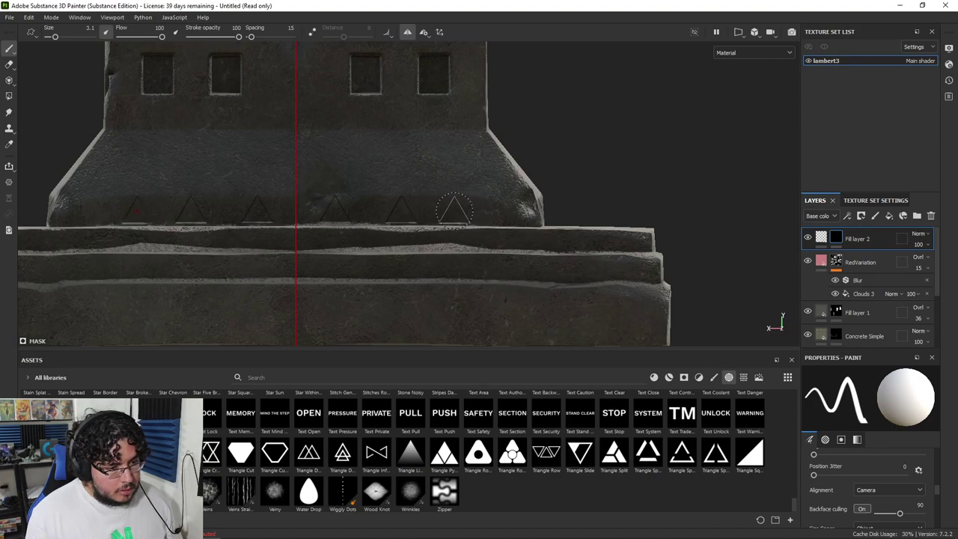
click(510, 211)
Deepen the carved triangles by setting Fill layer 2's height to -0.3175
scroll(562, 233, down, 4)
alt+drag(562, 234, 261, 224)
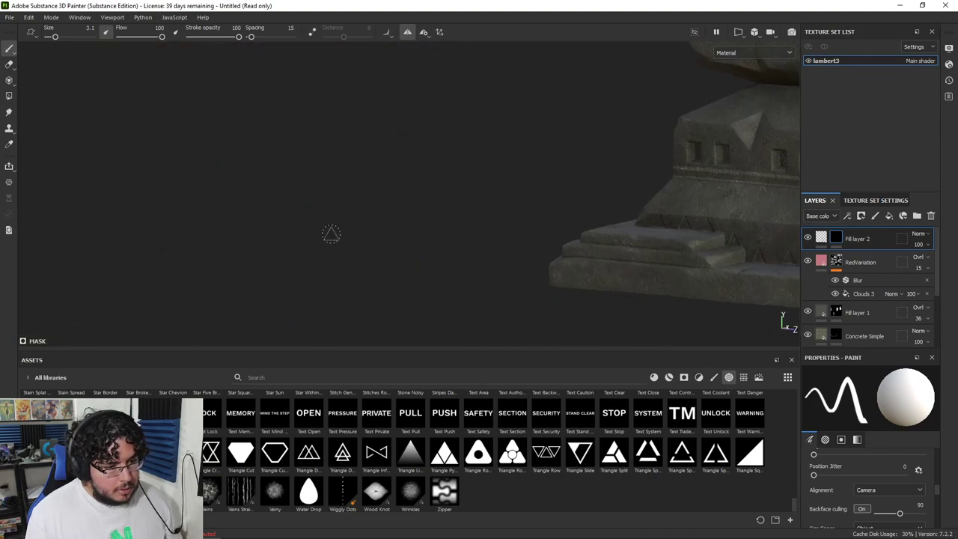
alt+middle_drag(496, 236, 237, 207)
alt+drag(539, 232, 425, 231)
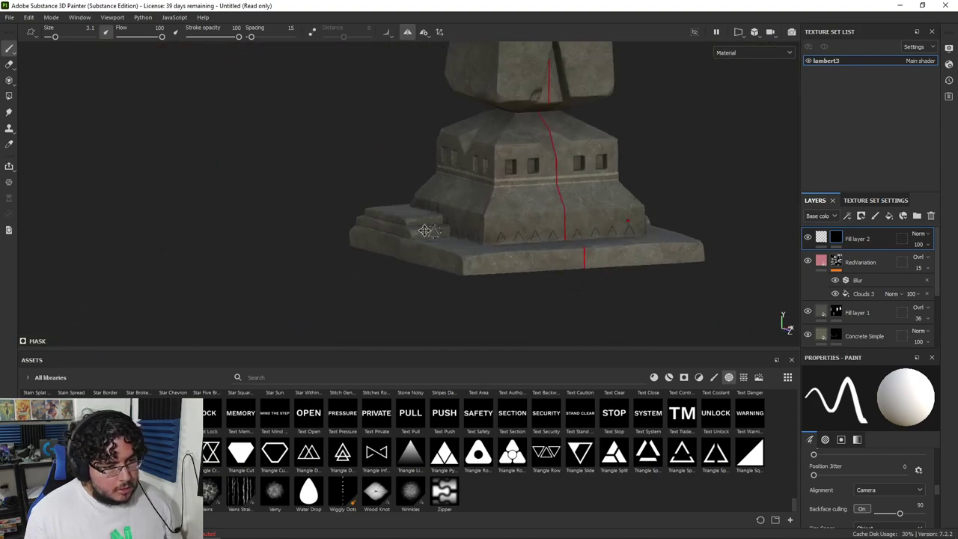
click(825, 239)
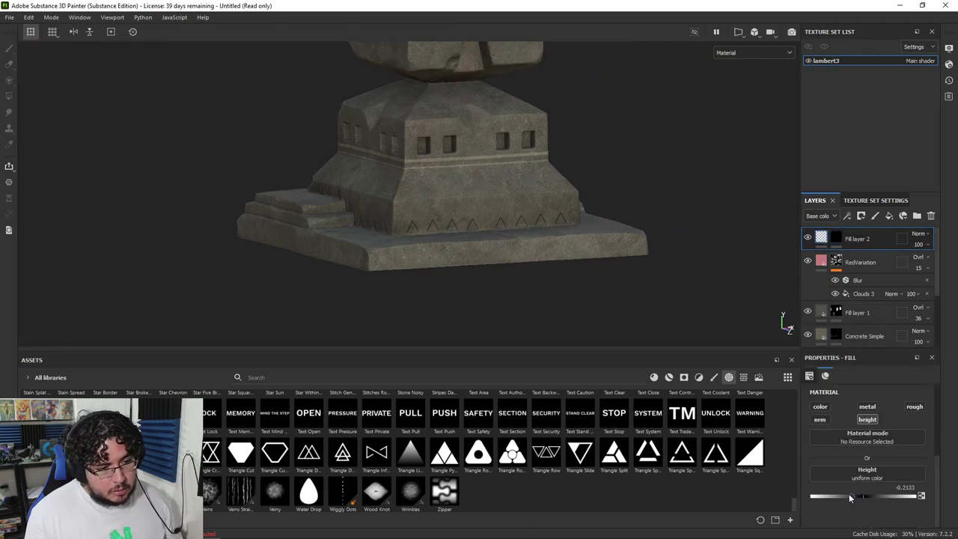
alt+drag(563, 302, 494, 250)
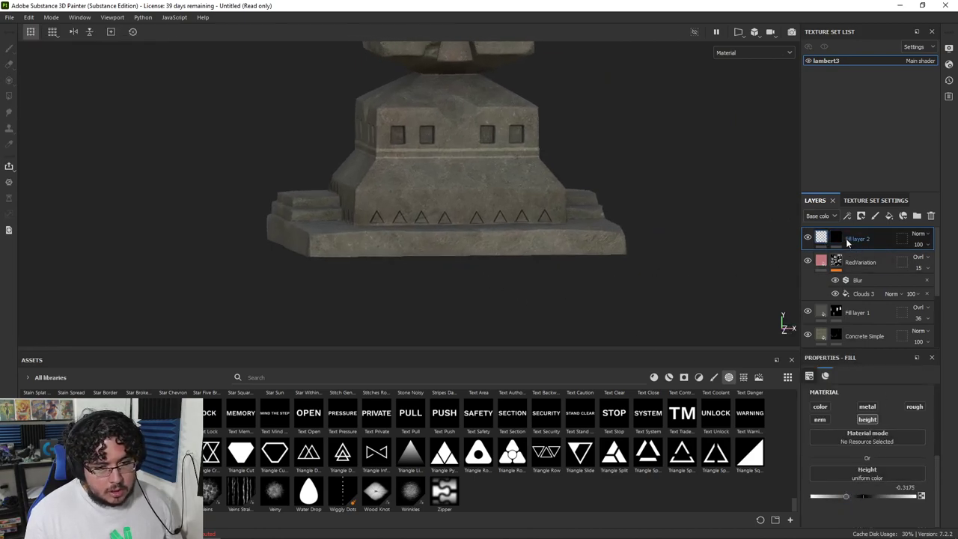
Enable the color channel on Fill layer 2 and set its base color to the dark reddish brown 261f1f
click(827, 409)
click(868, 493)
drag(858, 444, 828, 452)
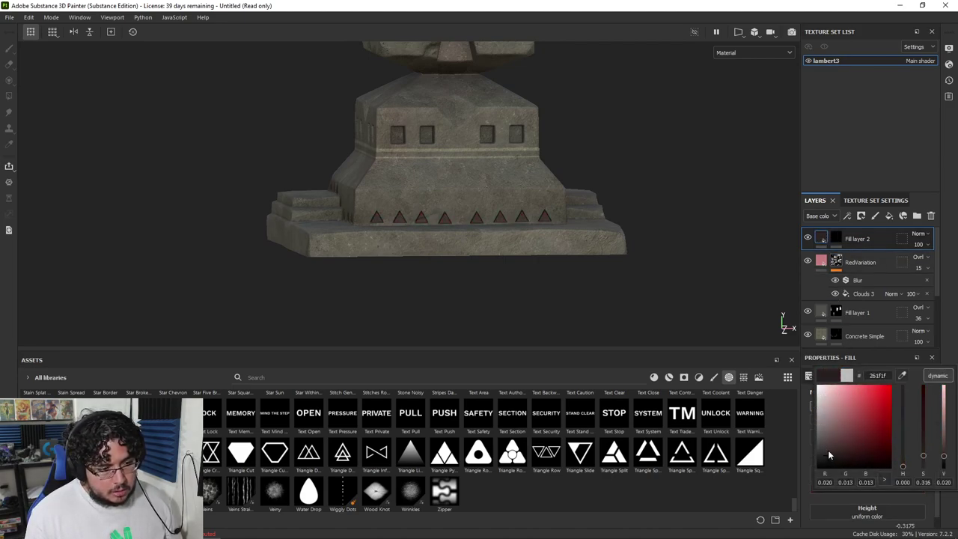
click(788, 388)
Enable the roughness channel on Fill layer 2 and set its roughness to 0.91
click(915, 407)
scroll(879, 481, down, 2)
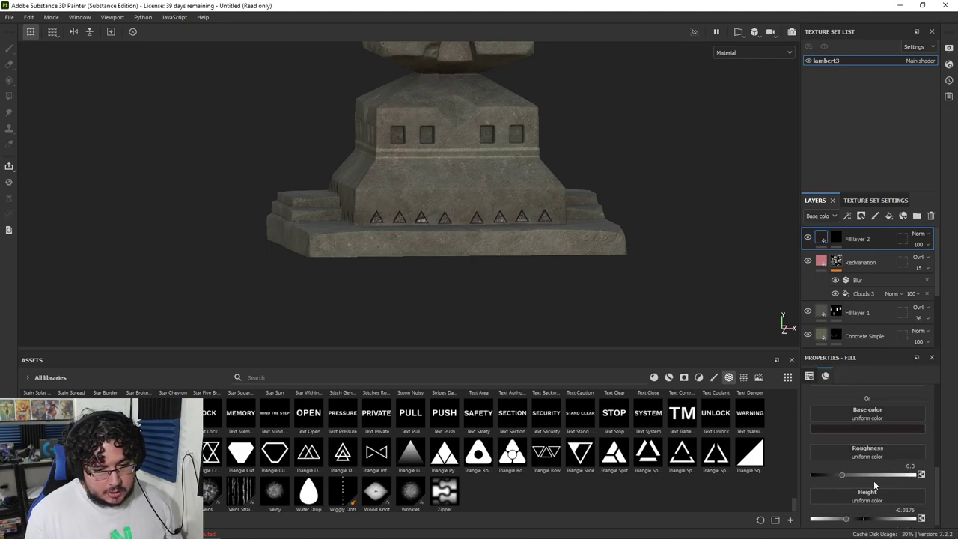
drag(844, 475, 904, 475)
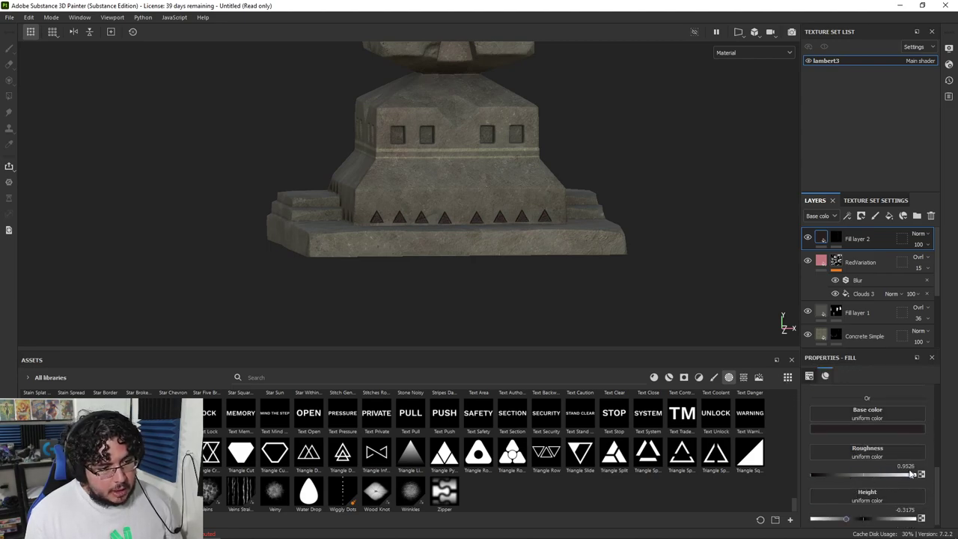
Lower Fill layer 2's opacity to 30 so the triangles' dark color is subtler
alt+middle_drag(681, 294, 695, 325)
alt+right_drag(696, 325, 678, 256)
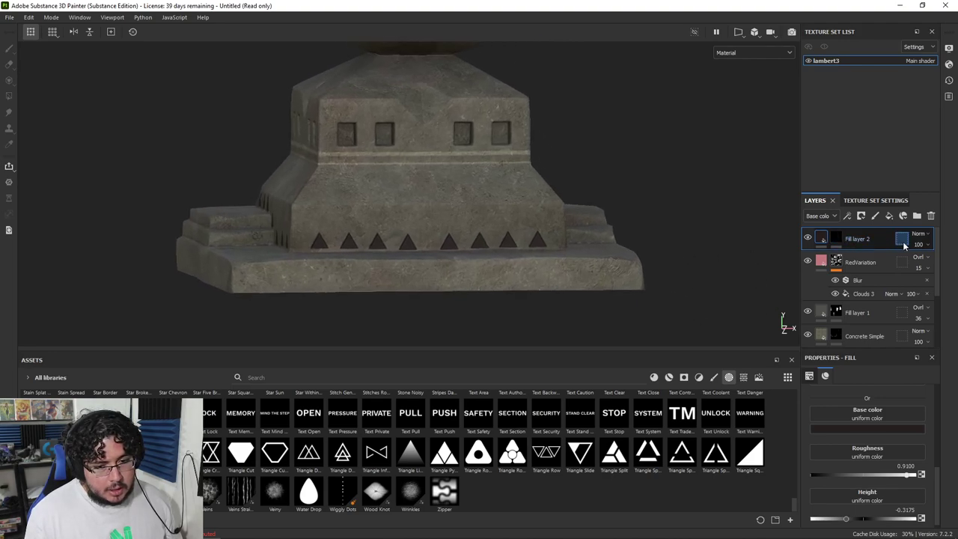
drag(935, 263, 925, 265)
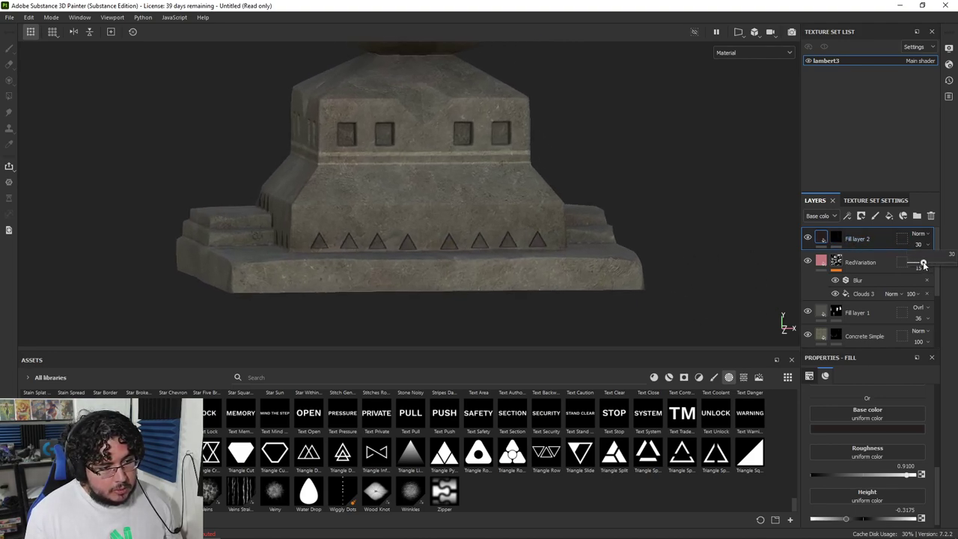
Examine the carved triangles on the base from several sides, both close up and with the lower obelisk in view
alt+right_drag(614, 238, 311, 158)
alt+drag(311, 158, 447, 197)
alt+right_drag(447, 197, 535, 235)
alt+drag(534, 235, 523, 209)
alt+right_drag(523, 210, 574, 246)
alt+drag(573, 246, 507, 244)
alt+right_drag(507, 244, 546, 258)
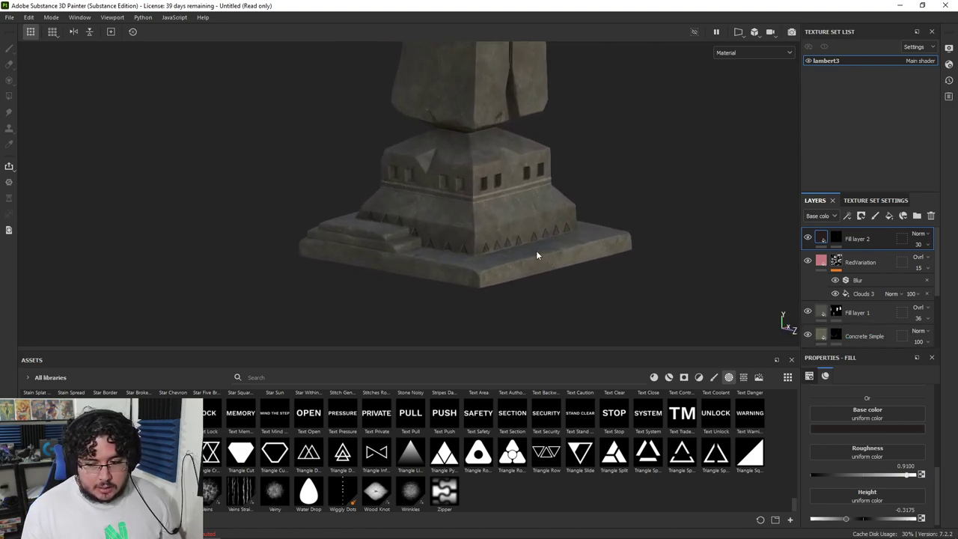
alt+drag(536, 256, 577, 258)
alt+right_drag(579, 258, 667, 308)
alt+middle_drag(546, 229, 511, 217)
alt+right_drag(511, 217, 457, 187)
alt+middle_drag(550, 221, 552, 267)
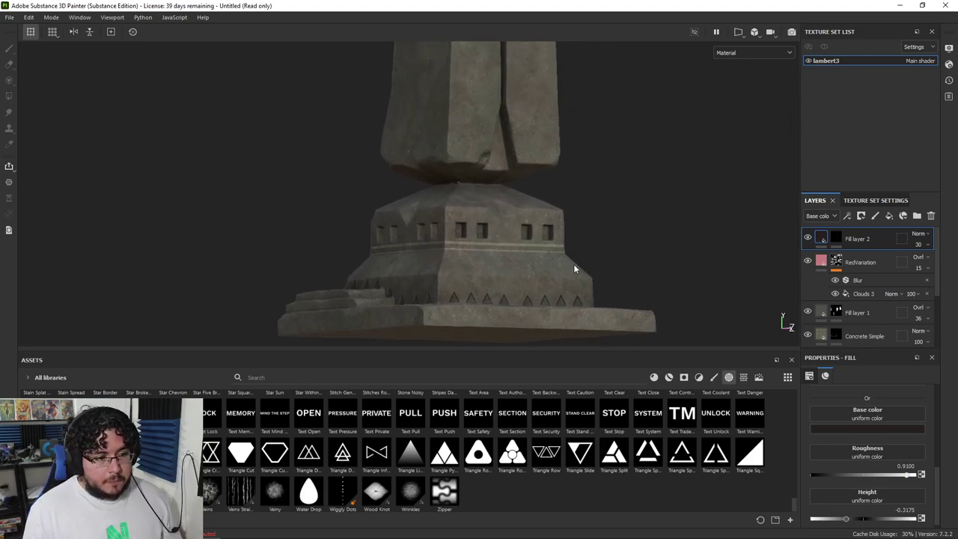
alt+right_drag(552, 267, 364, 156)
alt+drag(562, 207, 503, 225)
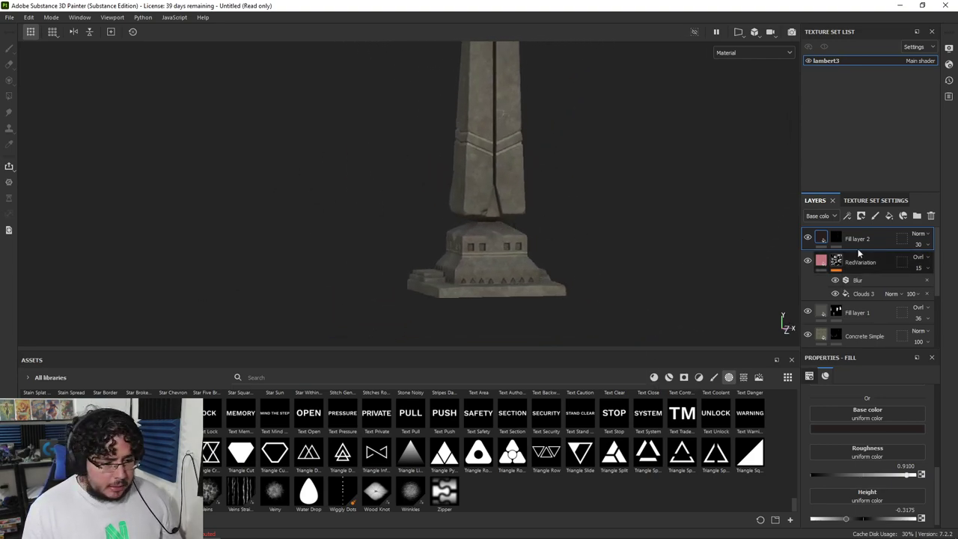
click(872, 199)
click(817, 200)
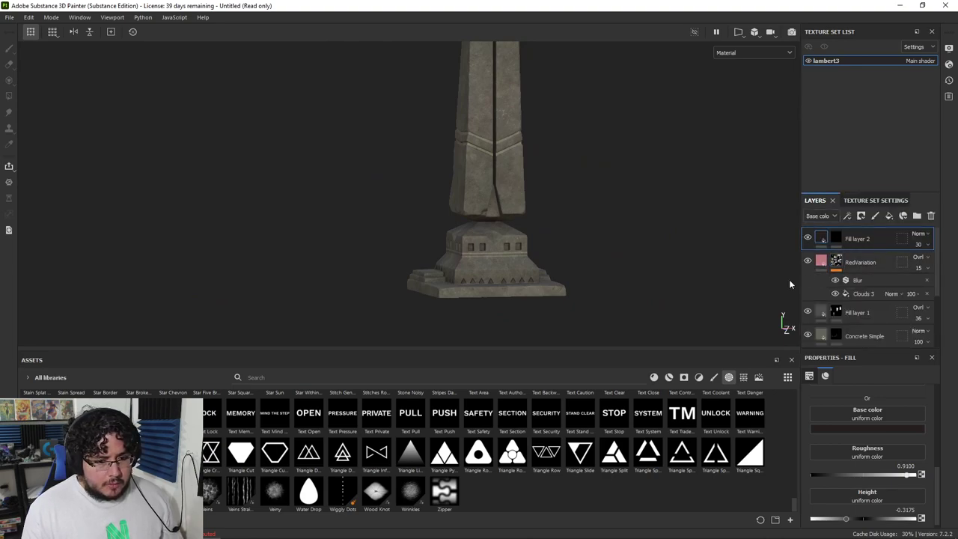
Add a fill layer on top that affects only color and roughness, with roughness set to 0.91
click(654, 378)
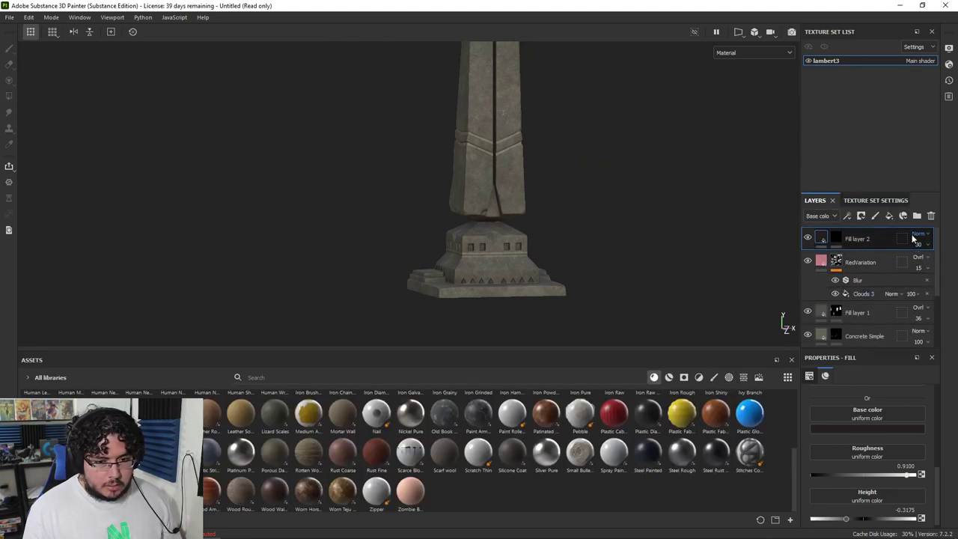
click(890, 217)
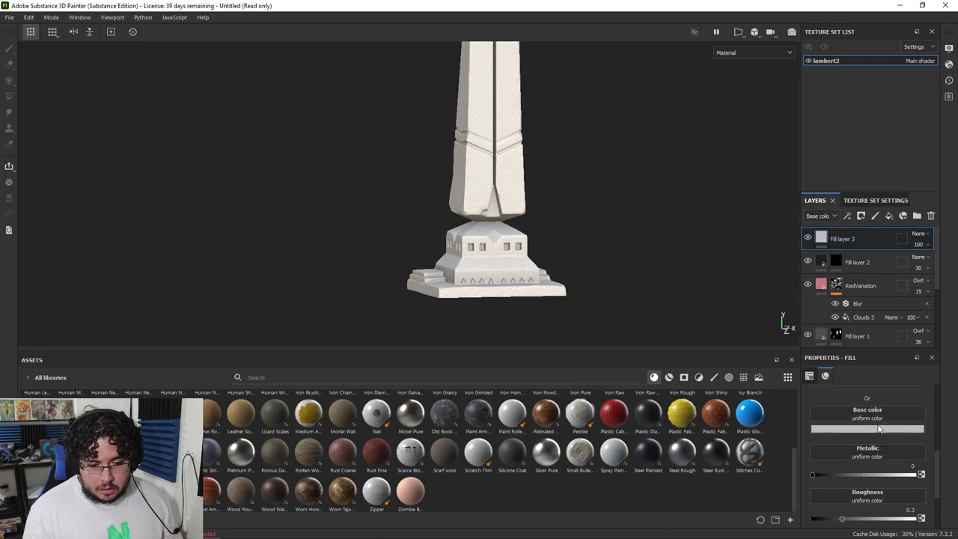
scroll(861, 449, up, 3)
click(910, 468)
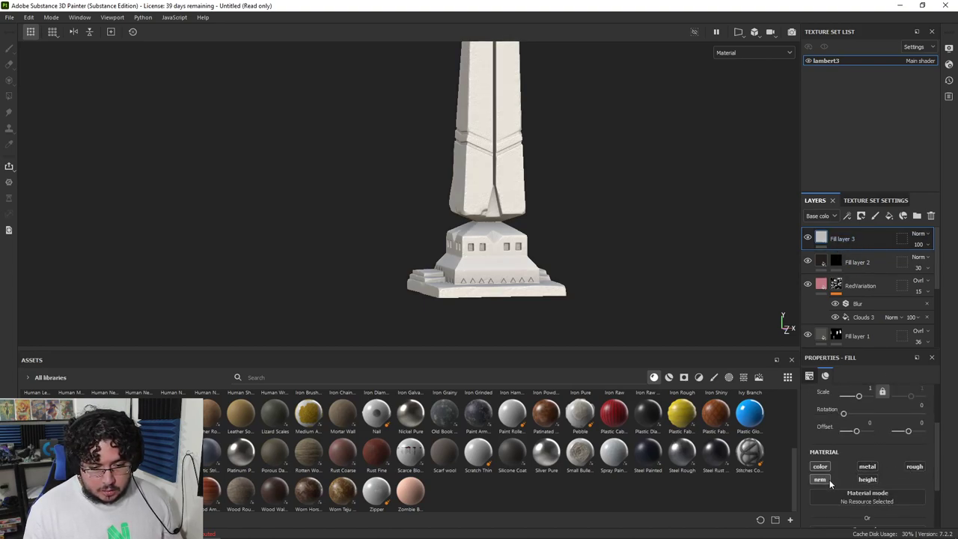
click(915, 469)
scroll(908, 475, down, 2)
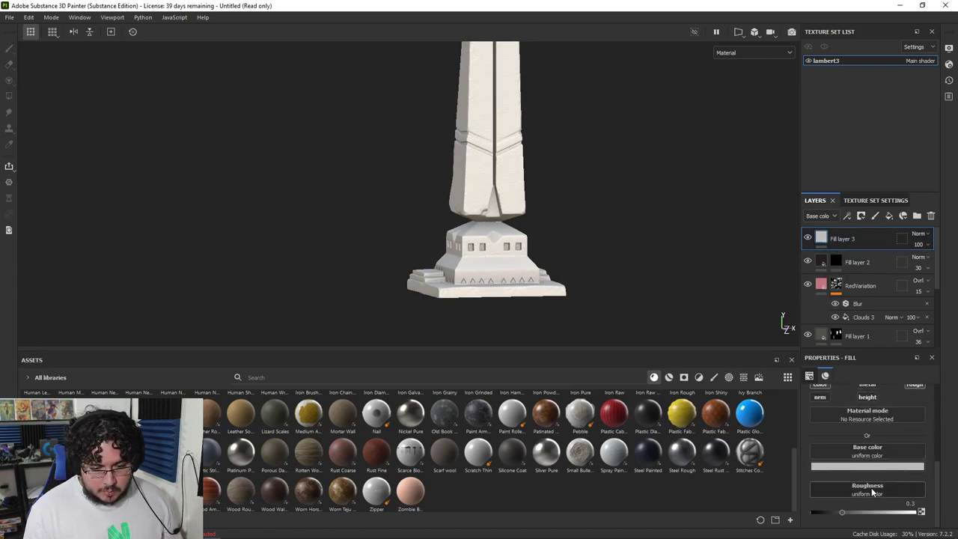
drag(906, 513, 908, 513)
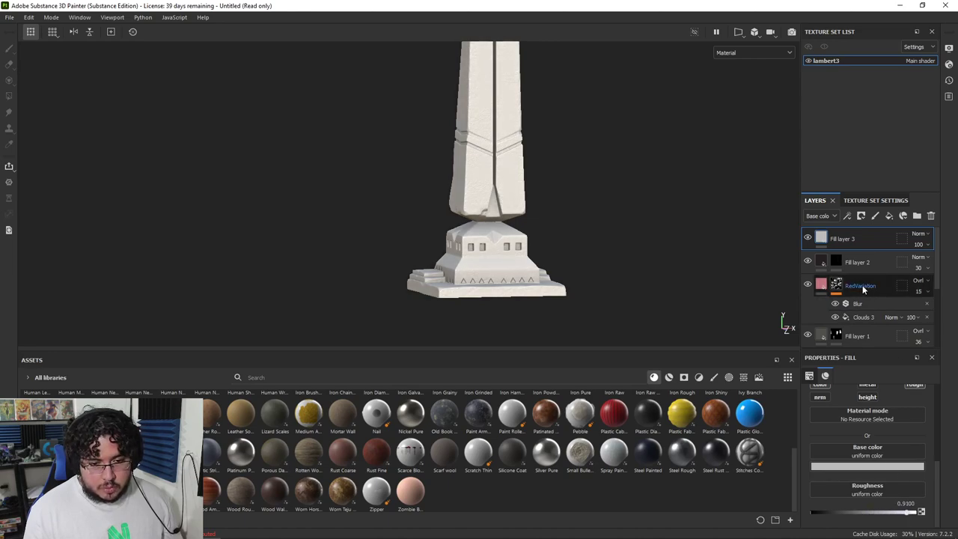
Set Fill layer 3's base color to a light beige and give the layer a black mask
click(866, 468)
click(903, 350)
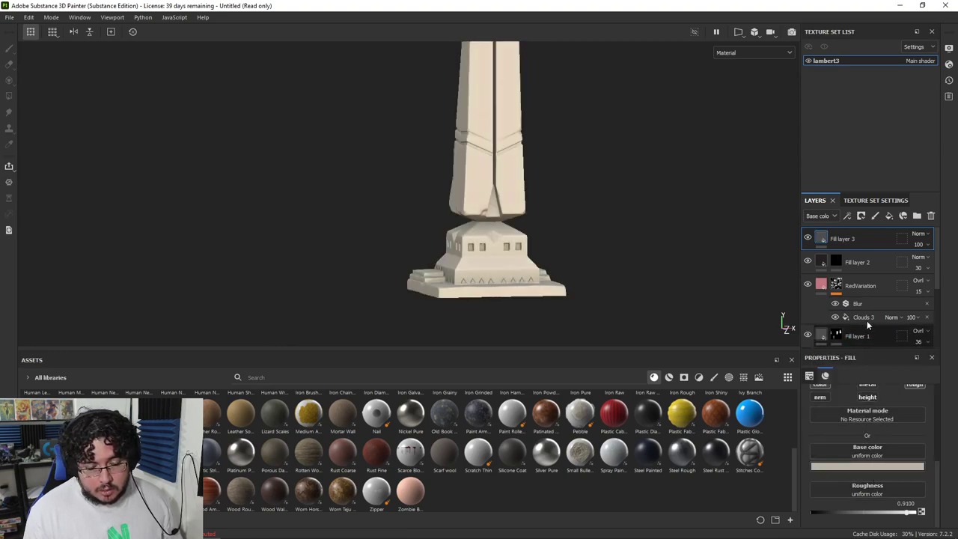
right_click(851, 236)
click(855, 21)
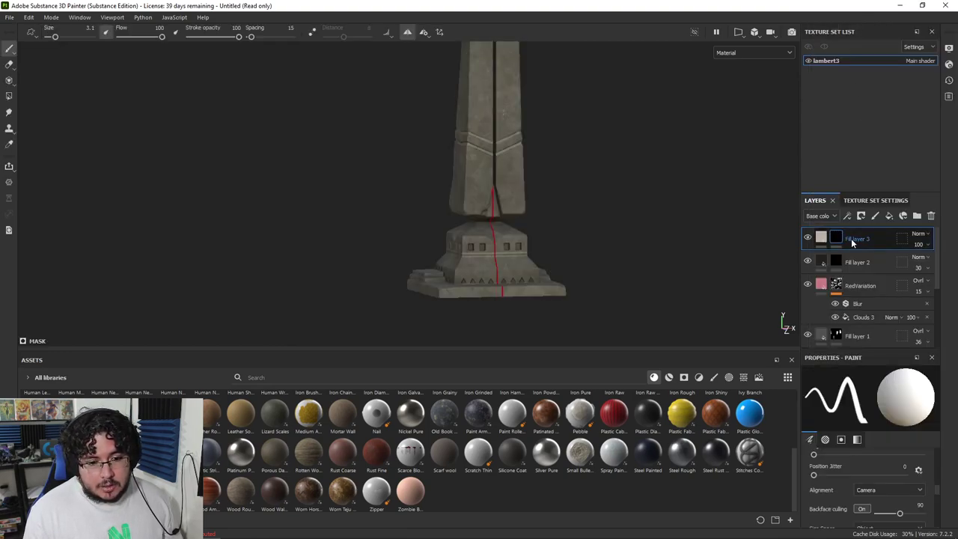
Add a Metal Edge Wear generator to Fill layer 3's mask
right_click(851, 238)
click(847, 353)
click(851, 394)
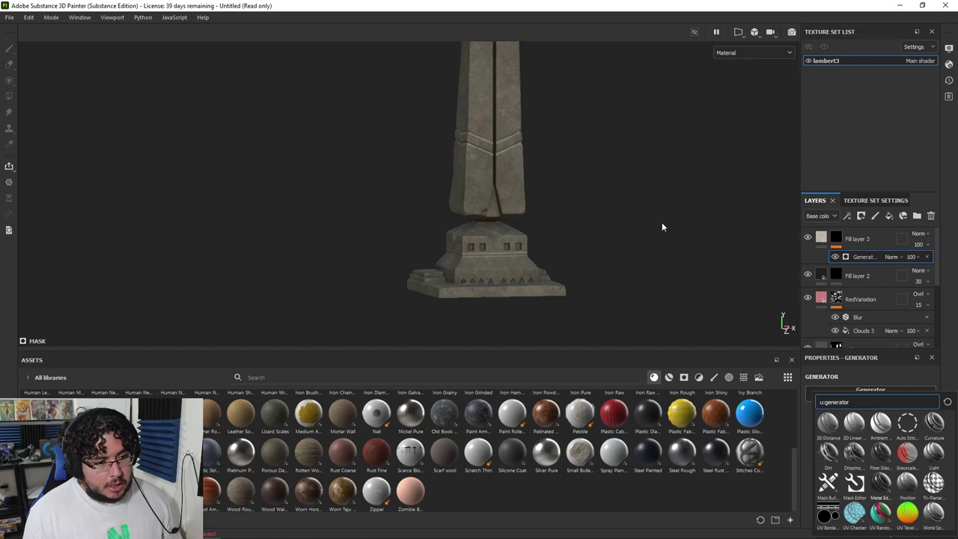
alt+drag(677, 212, 528, 227)
alt+right_drag(528, 226, 567, 229)
mouse_move(568, 229)
alt+middle_down()
mouse_move(550, 232)
mouse_move(557, 251)
alt+middle_up()
Set Fill layer 3's blending mode to Linear dodge (Add) and its opacity to 29
click(920, 234)
click(919, 334)
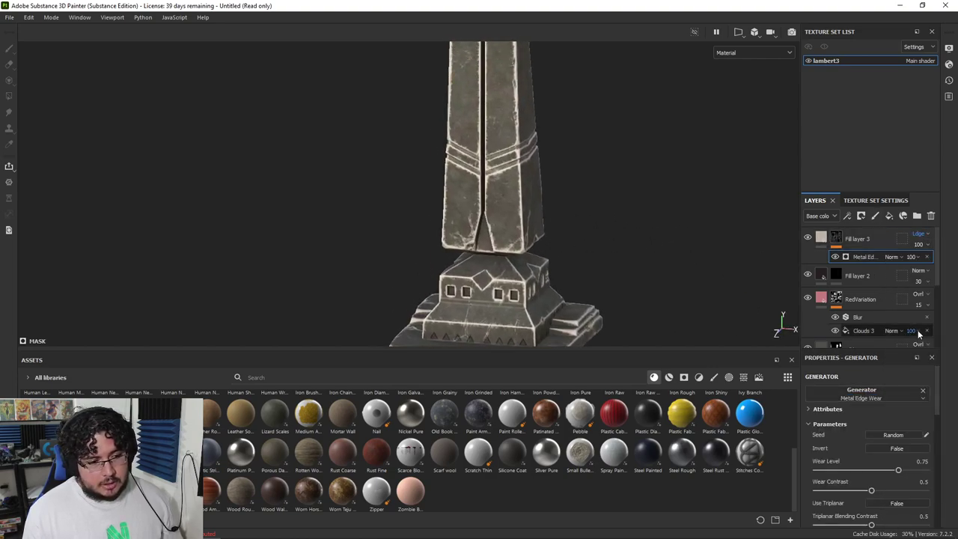
click(920, 245)
drag(938, 262, 918, 264)
alt+drag(573, 234, 415, 217)
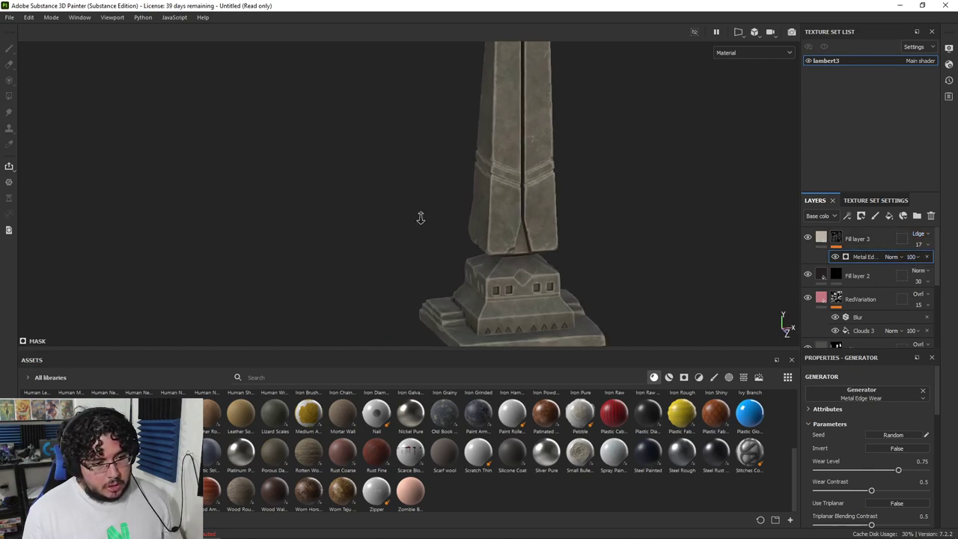
alt+right_drag(415, 216, 692, 249)
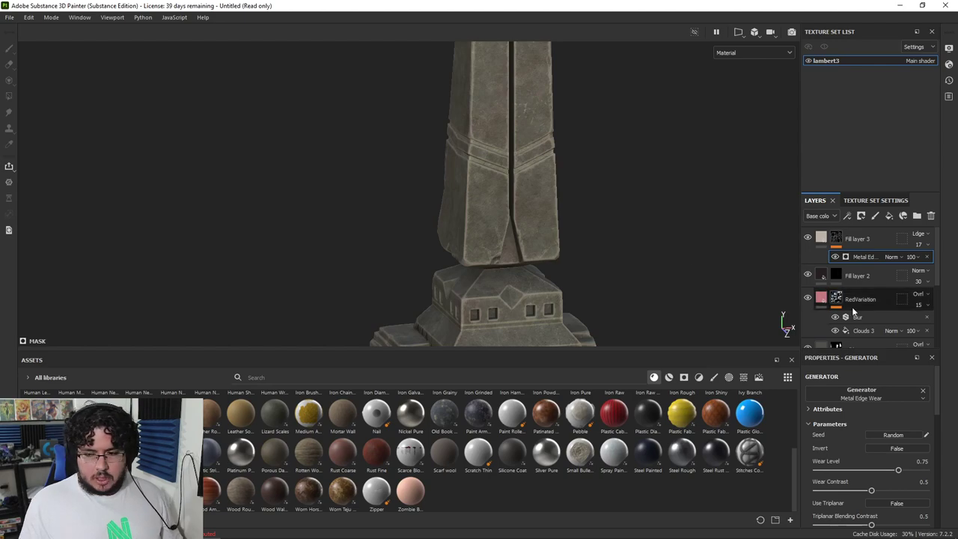
click(919, 244)
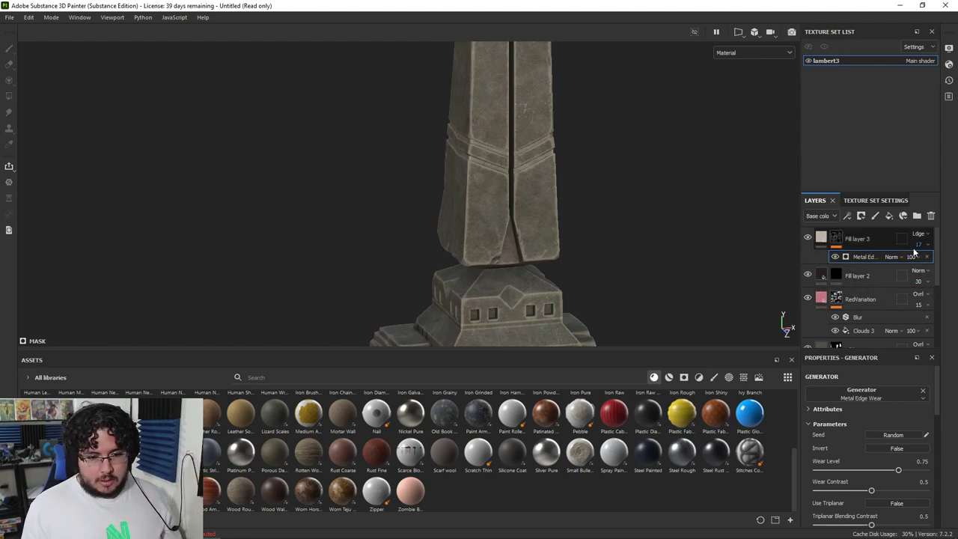
drag(921, 263, 922, 263)
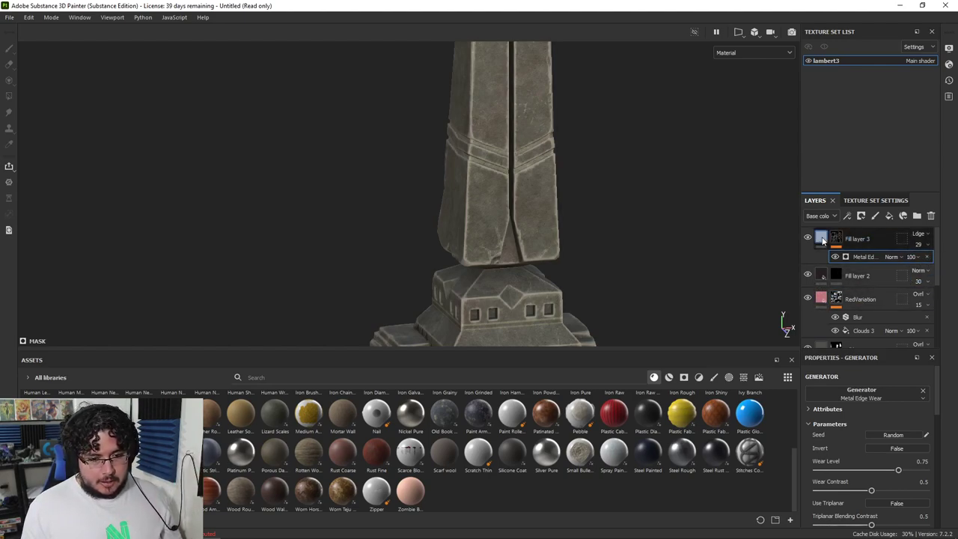
Add a fill with the Clouds 3 texture to Fill layer 3's mask, above the Metal Edge Wear generator
right_click(835, 239)
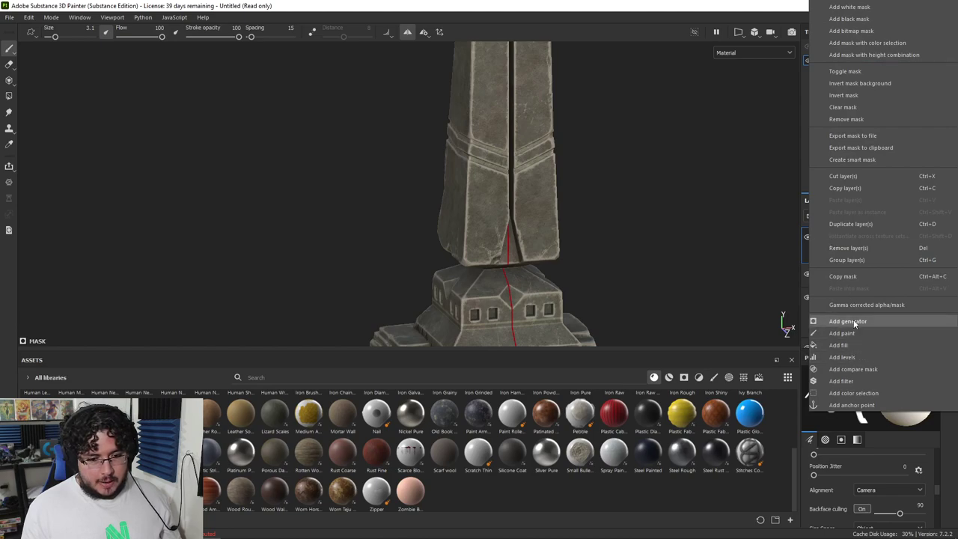
click(846, 348)
click(862, 411)
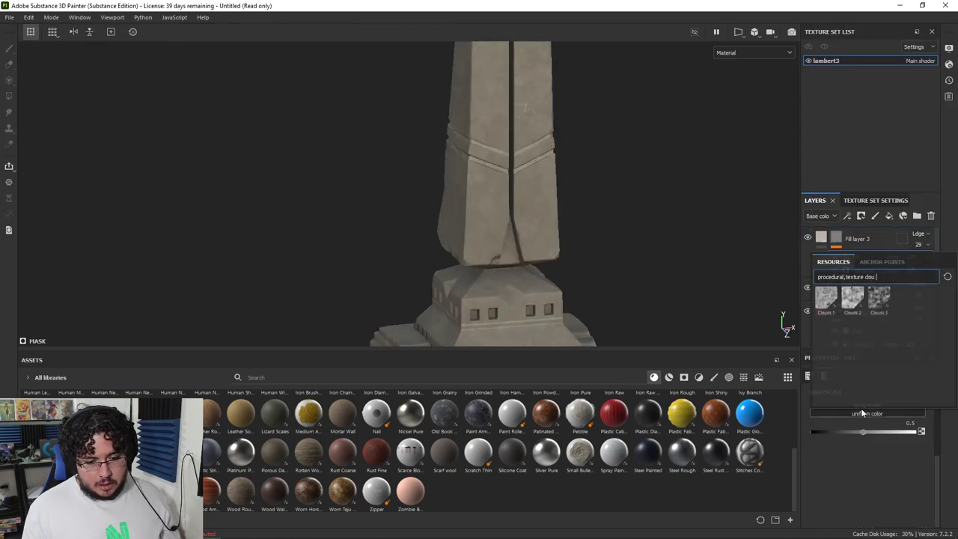
click(880, 299)
Multiply the Clouds 3 fill over the edge wear mask, with balance 0.51 and contrast 0.68
click(910, 258)
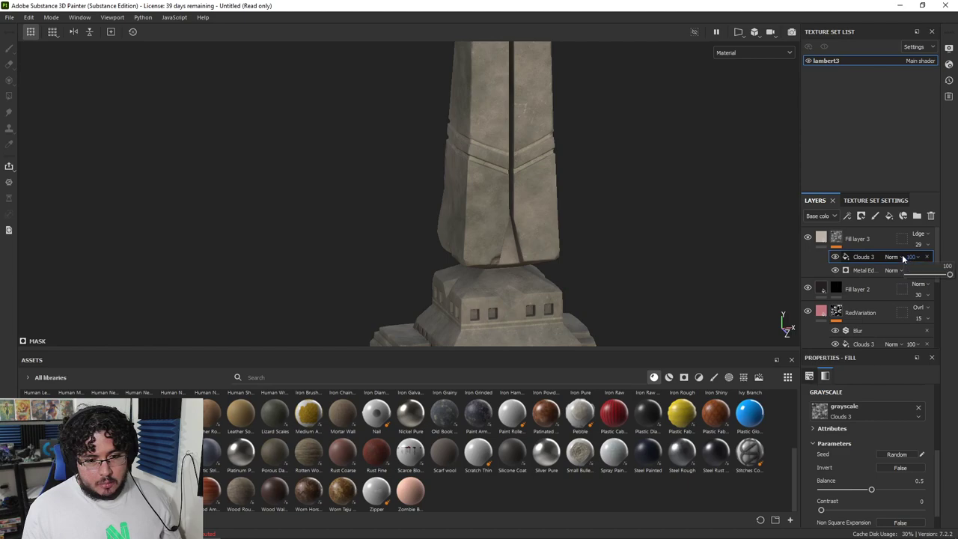
click(891, 258)
click(890, 257)
click(890, 259)
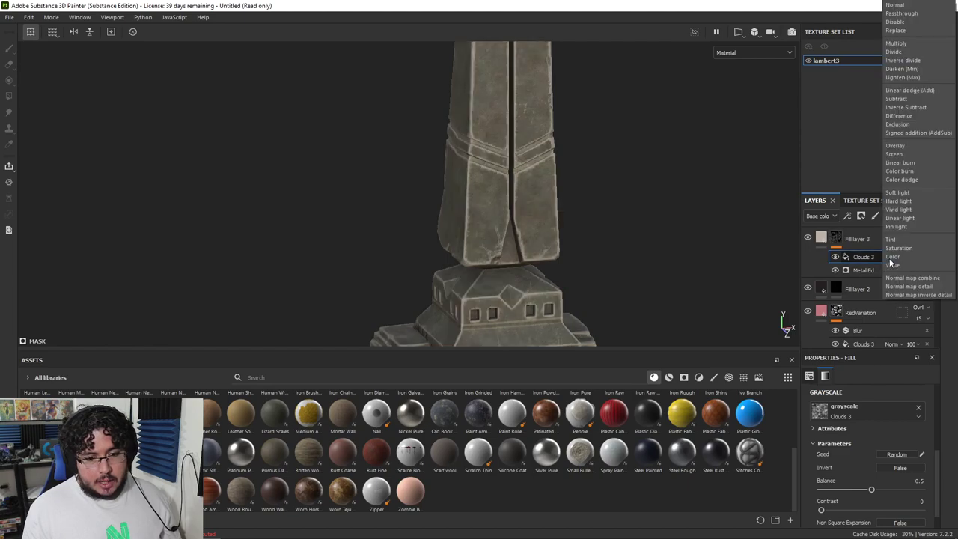
click(907, 46)
mouse_move(873, 490)
mouse_down()
mouse_move(915, 488)
mouse_move(846, 490)
mouse_move(895, 489)
mouse_move(873, 489)
mouse_up()
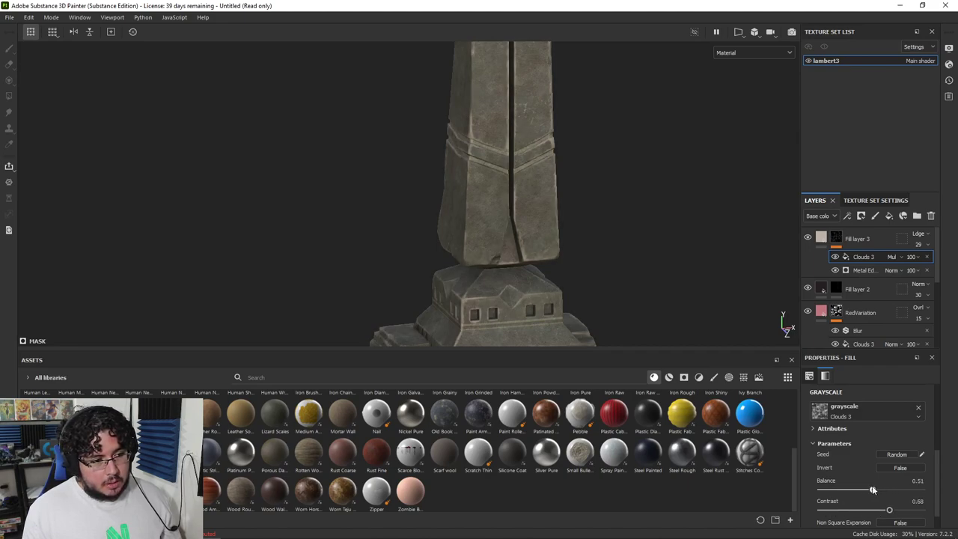
Set the balance of the Clouds 3 fill in Fill layer 3's mask to 0.51
alt+right_drag(627, 249, 649, 277)
alt+drag(648, 277, 636, 276)
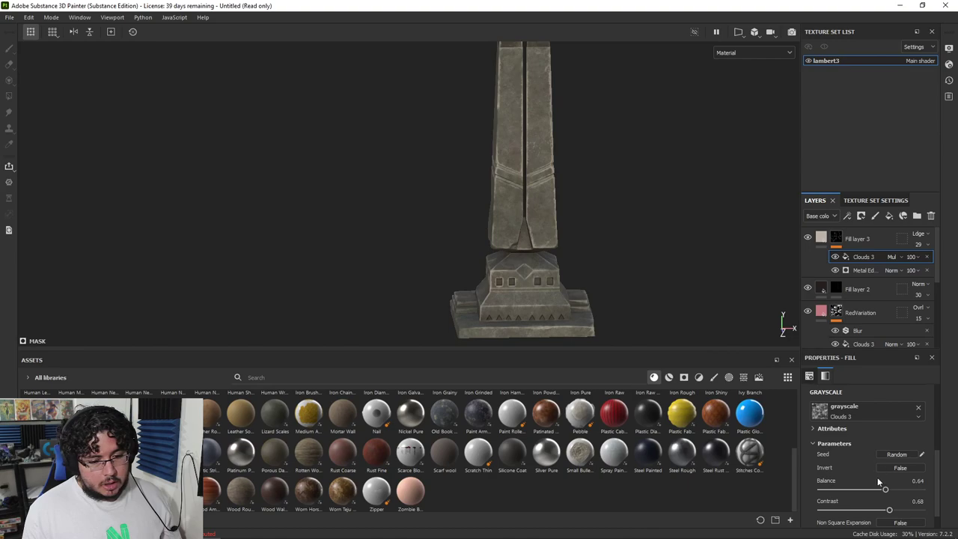
drag(884, 491, 868, 491)
alt+drag(597, 250, 494, 244)
alt+right_drag(747, 289, 377, 196)
alt+drag(556, 205, 794, 208)
alt+right_drag(599, 232, 700, 249)
alt+drag(700, 249, 608, 241)
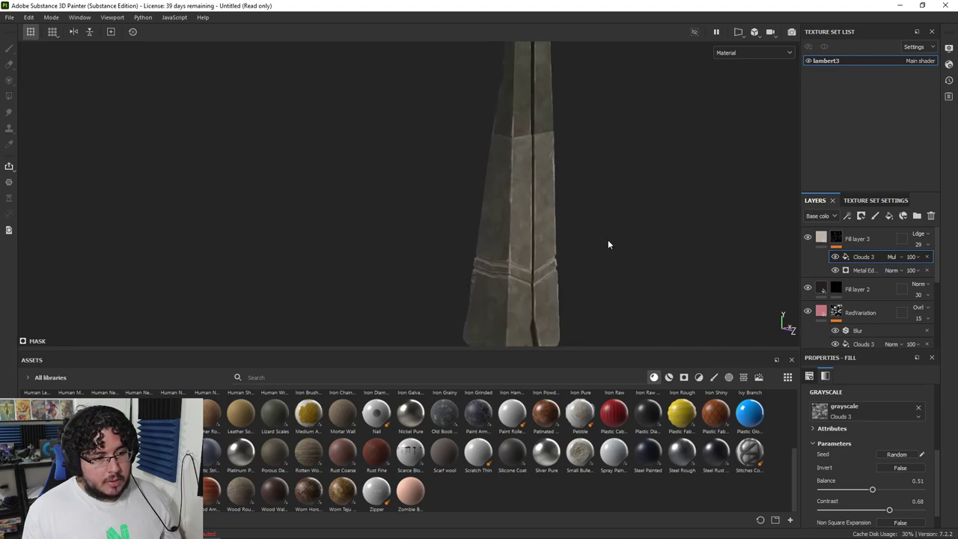
Lower Fill layer 3's opacity to 15
drag(923, 266, 921, 265)
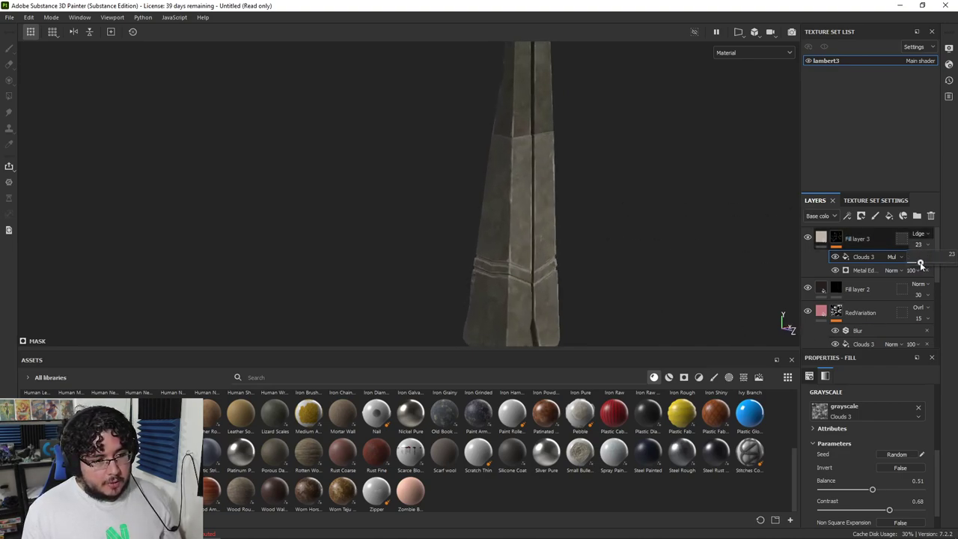
alt+drag(666, 217, 609, 257)
alt+middle_drag(609, 258, 622, 178)
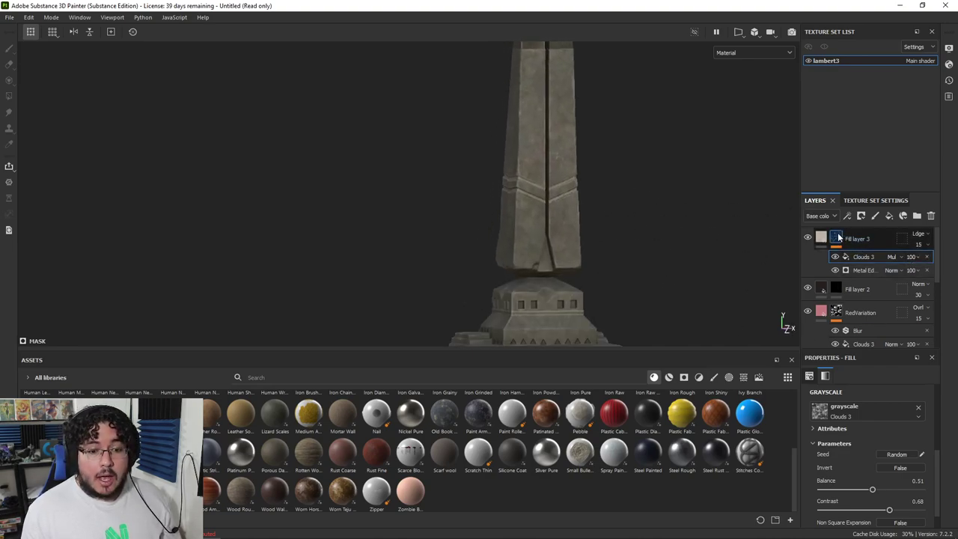
Add a paint effect to Fill layer 3's mask and turn off painting symmetry
right_click(839, 236)
click(851, 336)
alt+drag(599, 213, 516, 210)
alt+right_drag(517, 209, 540, 203)
mouse_move(540, 202)
alt+middle_down()
mouse_move(540, 232)
mouse_move(540, 156)
alt+middle_up()
alt+right_drag(539, 222, 560, 246)
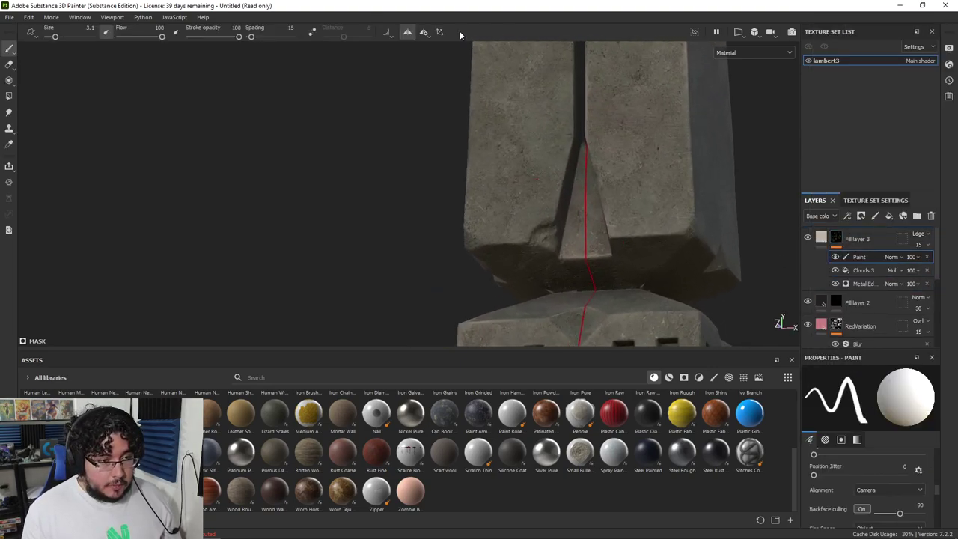
click(406, 32)
Choose the Dirt 1 brush and paint highlights over the chip beside the crack at the shaft's lower edge
click(712, 378)
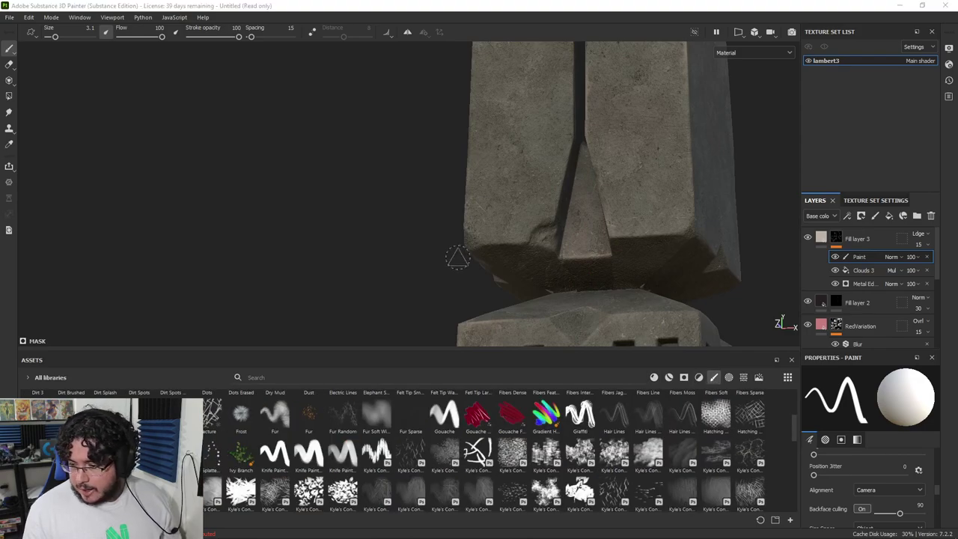
alt+drag(447, 198, 420, 182)
scroll(288, 429, up, 3)
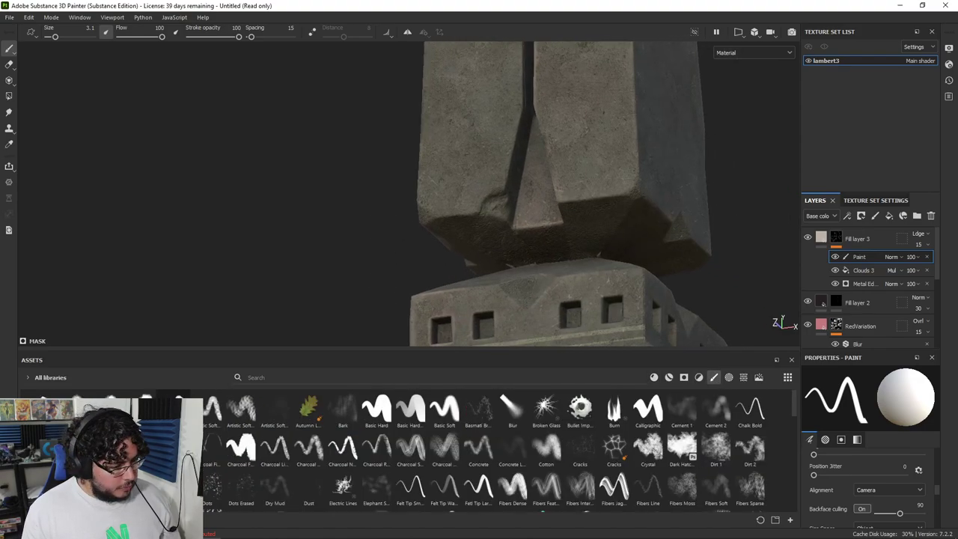
click(718, 450)
mouse_move(442, 152)
alt+right_down()
mouse_move(553, 243)
mouse_move(483, 213)
alt+right_up()
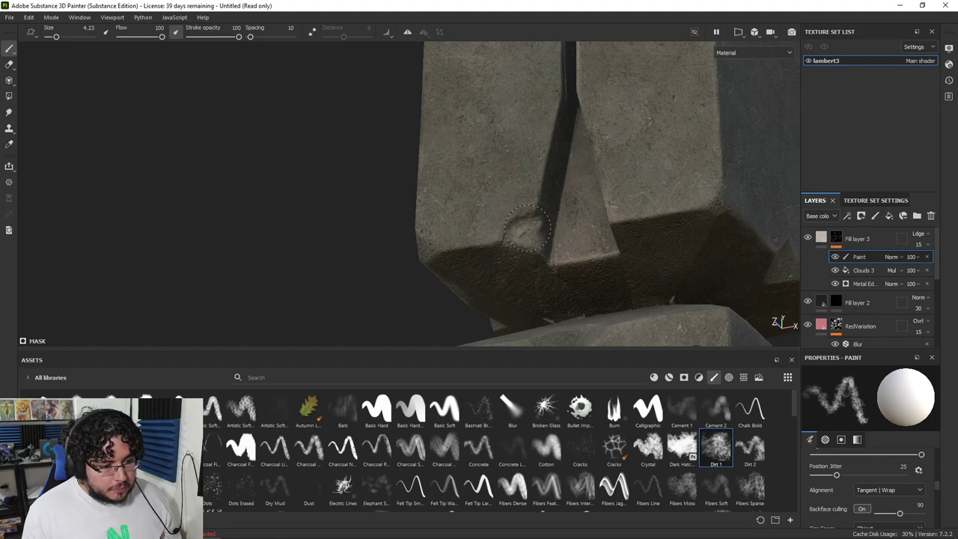
mouse_move(533, 236)
mouse_down()
mouse_move(575, 247)
mouse_move(532, 237)
mouse_up()
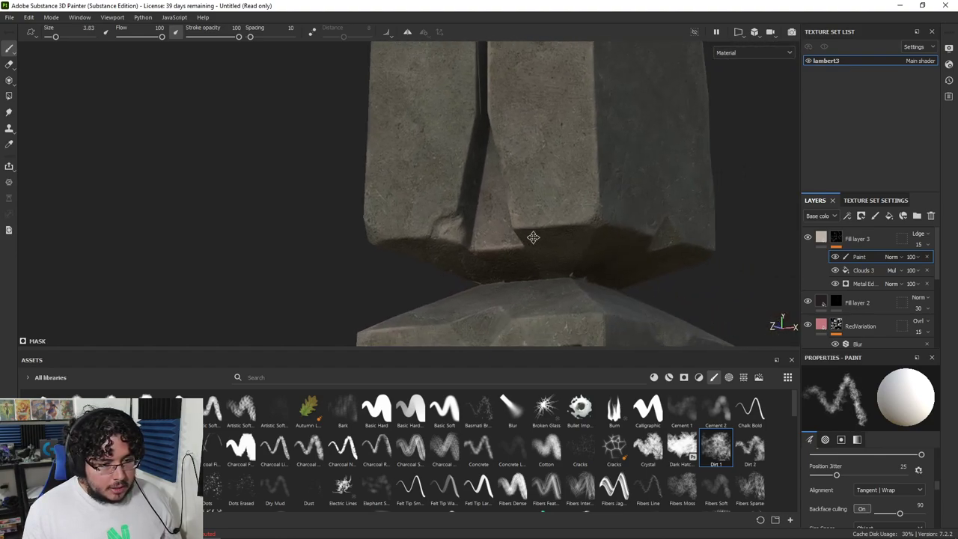
Paint highlights over the broken corner and the roof-edge chip of the base's windowed tier, with brush sizes 1.53 and 2.31
ctrl+right_drag(594, 218, 581, 218)
alt+drag(598, 229, 617, 243)
alt+right_drag(617, 244, 573, 240)
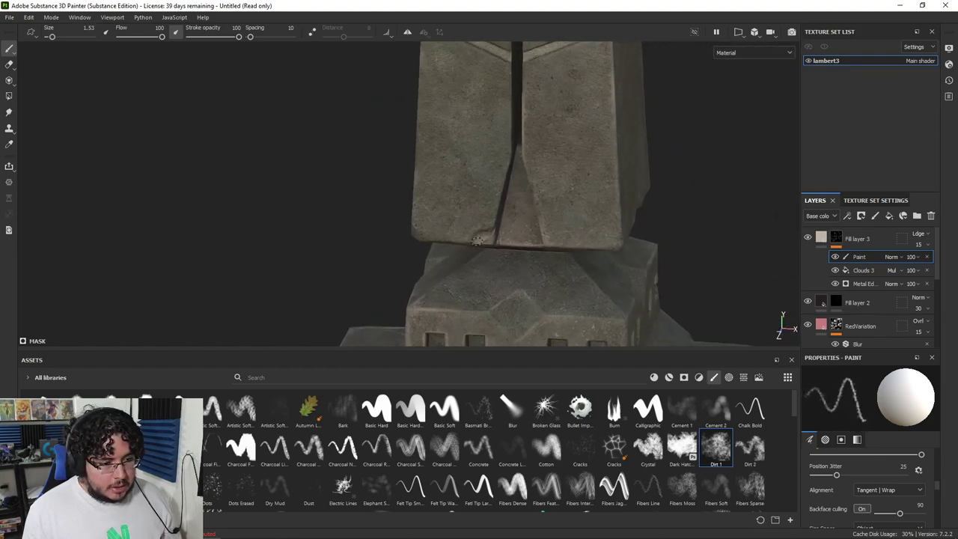
alt+middle_drag(573, 239, 561, 161)
alt+drag(517, 198, 591, 213)
alt+right_drag(550, 213, 580, 217)
mouse_move(580, 217)
alt+mouse_down()
mouse_move(635, 222)
mouse_move(435, 210)
alt+mouse_up()
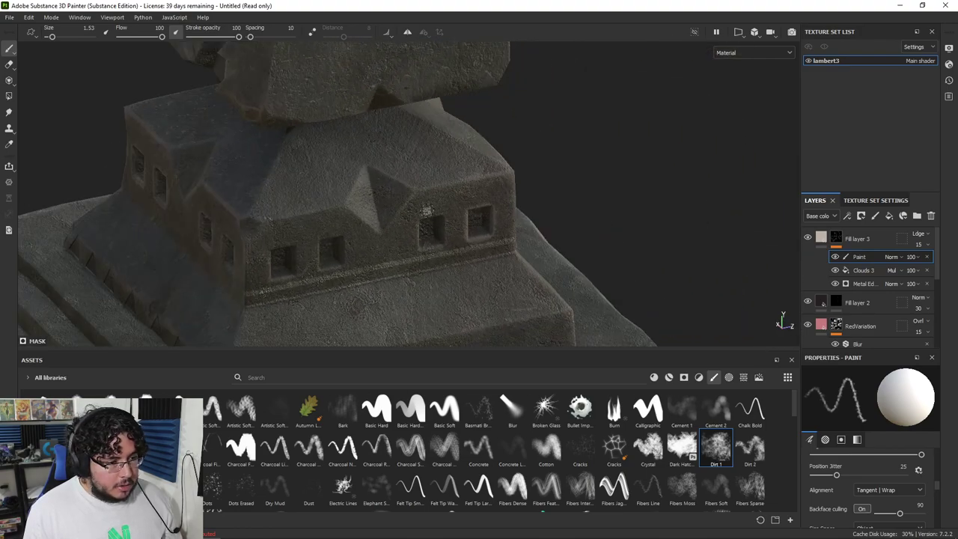
alt+middle_drag(327, 233, 558, 203)
shift+right_drag(557, 203, 467, 203)
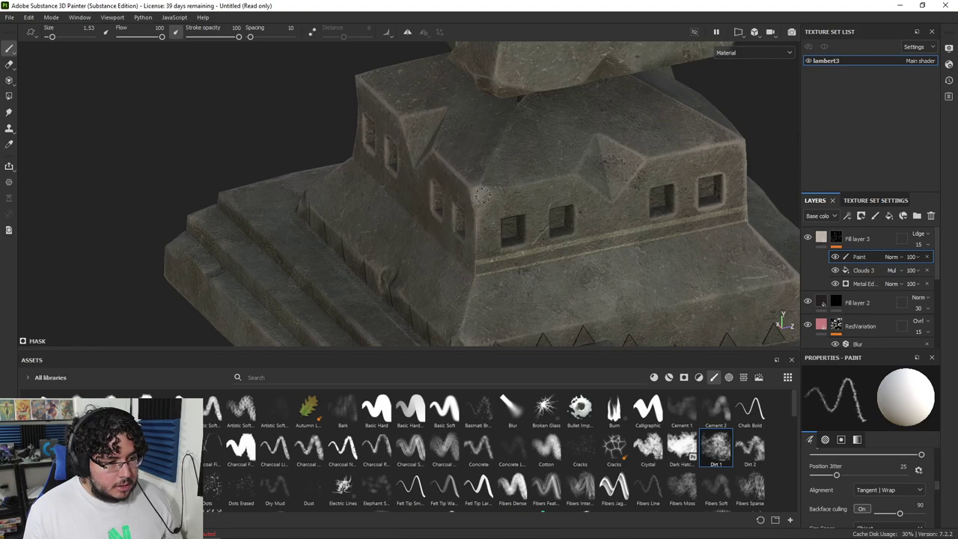
alt+drag(480, 194, 501, 188)
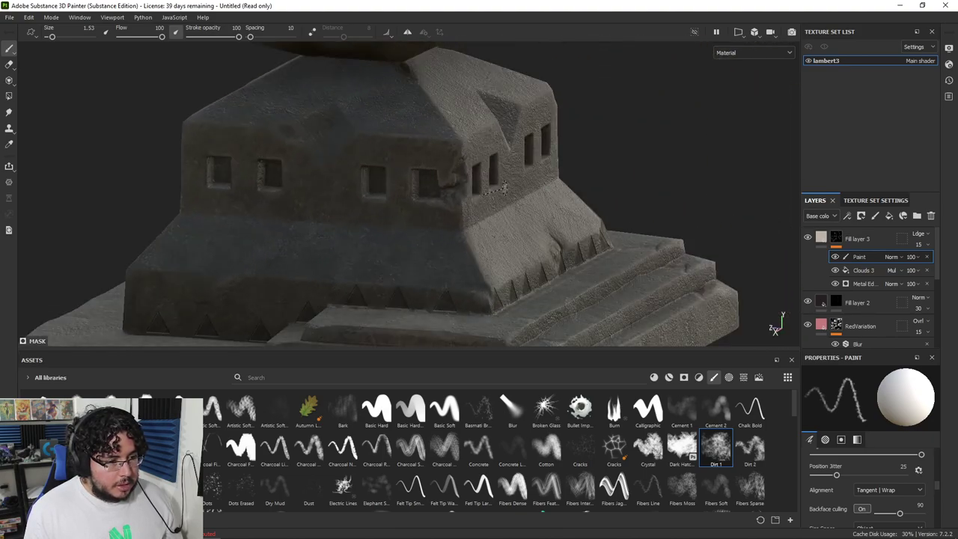
mouse_move(551, 188)
shift+right_down()
mouse_move(609, 182)
mouse_move(541, 186)
shift+right_up()
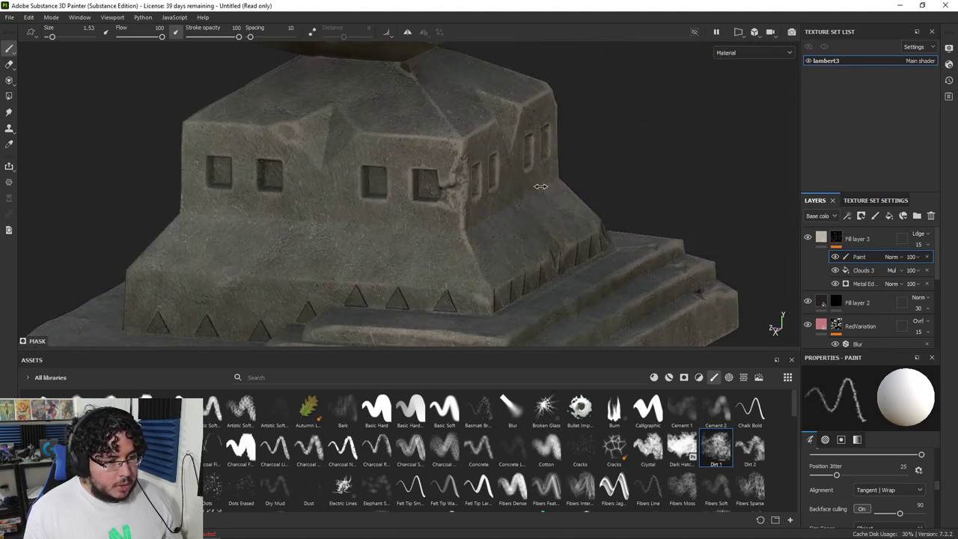
ctrl+right_drag(455, 199, 453, 190)
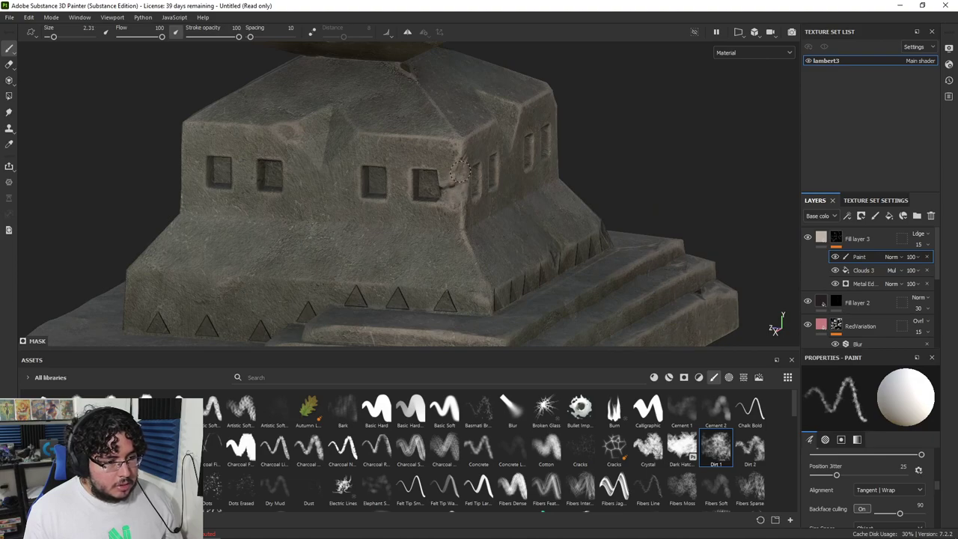
alt+drag(472, 198, 476, 245)
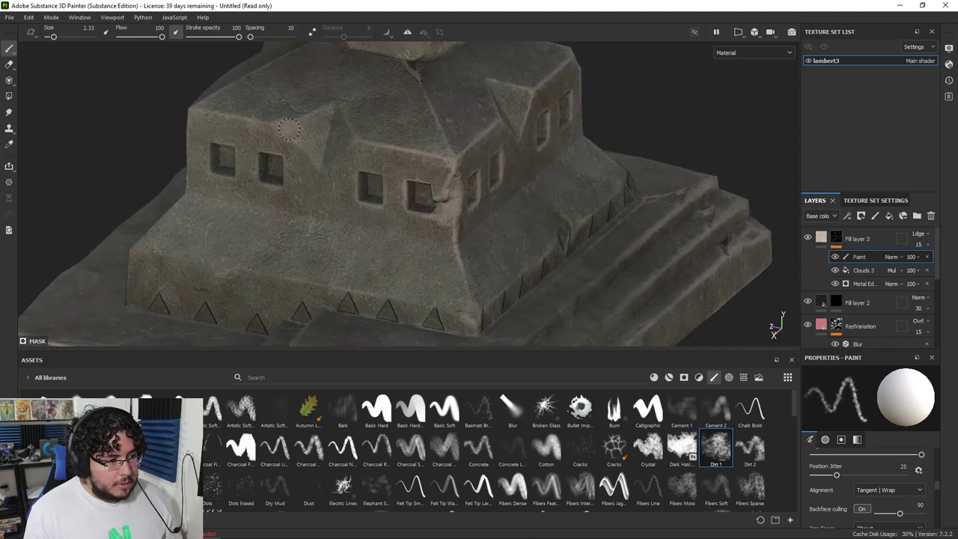
alt+right_drag(298, 132, 184, 134)
Set Fill layer 3's opacity to 23
click(921, 244)
drag(918, 262, 920, 263)
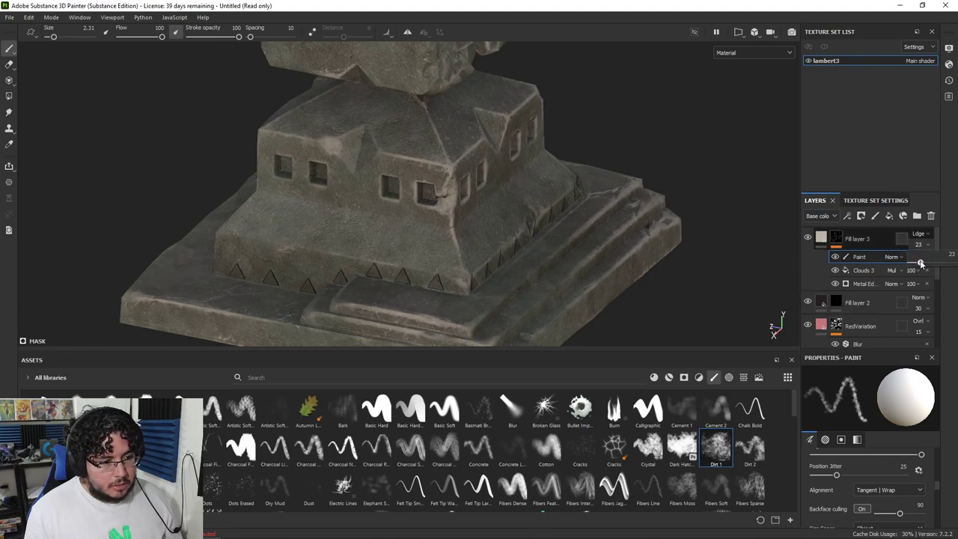
alt+right_drag(535, 188, 410, 177)
alt+drag(410, 178, 533, 192)
alt+middle_drag(667, 225, 584, 210)
Paint a highlight patch with brush size 4.42 on the shaft's lower corner beside the carved teeth
alt+drag(360, 180, 556, 154)
alt+middle_drag(468, 143, 541, 212)
alt+middle_drag(433, 127, 455, 226)
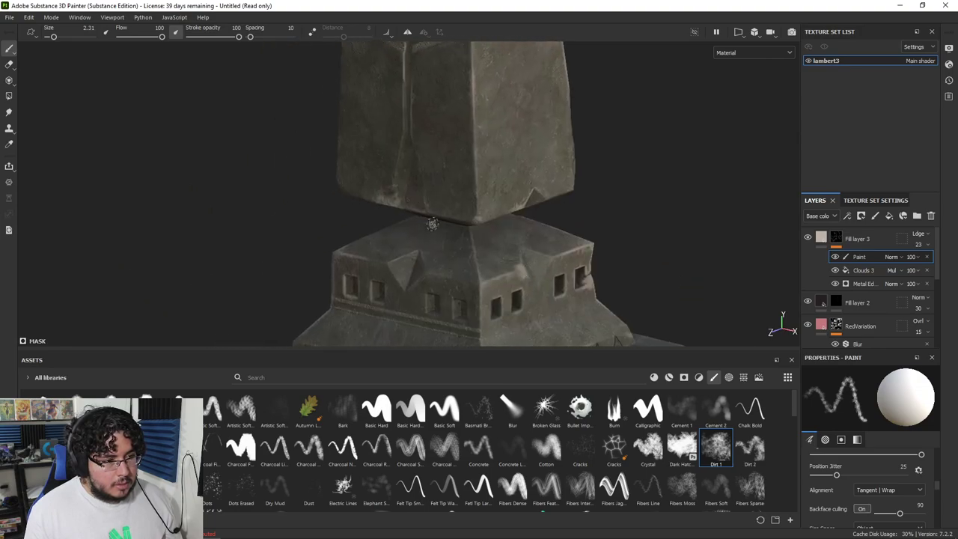
alt+drag(453, 226, 398, 179)
alt+right_drag(510, 188, 250, 97)
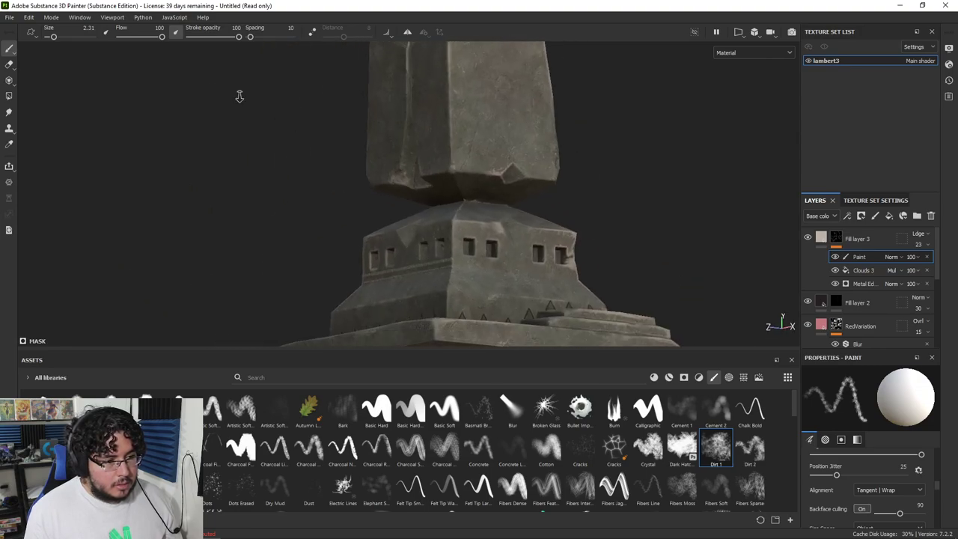
alt+middle_drag(490, 117, 484, 208)
alt+drag(569, 208, 430, 217)
ctrl+right_drag(518, 255, 530, 254)
alt+drag(523, 253, 506, 253)
alt+drag(511, 217, 458, 218)
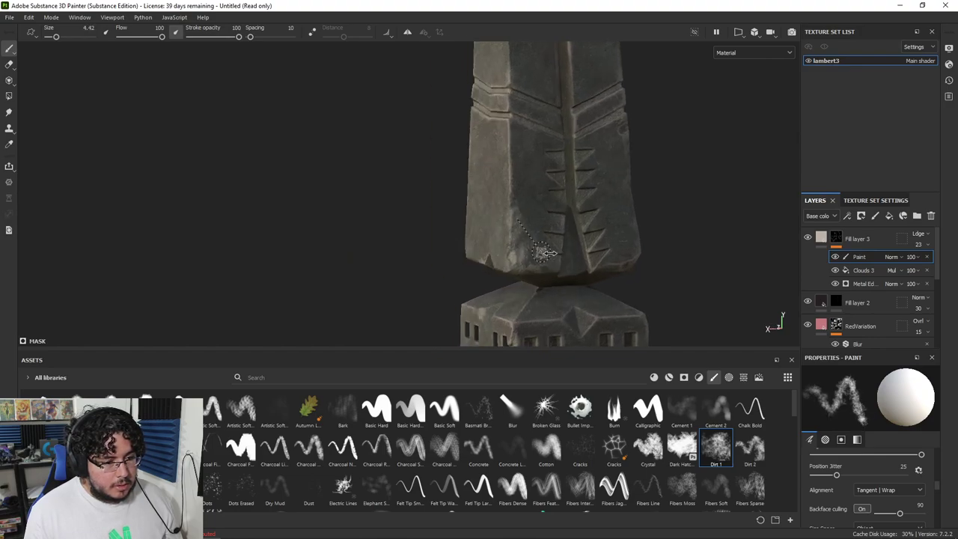
shift+right_drag(516, 232, 584, 233)
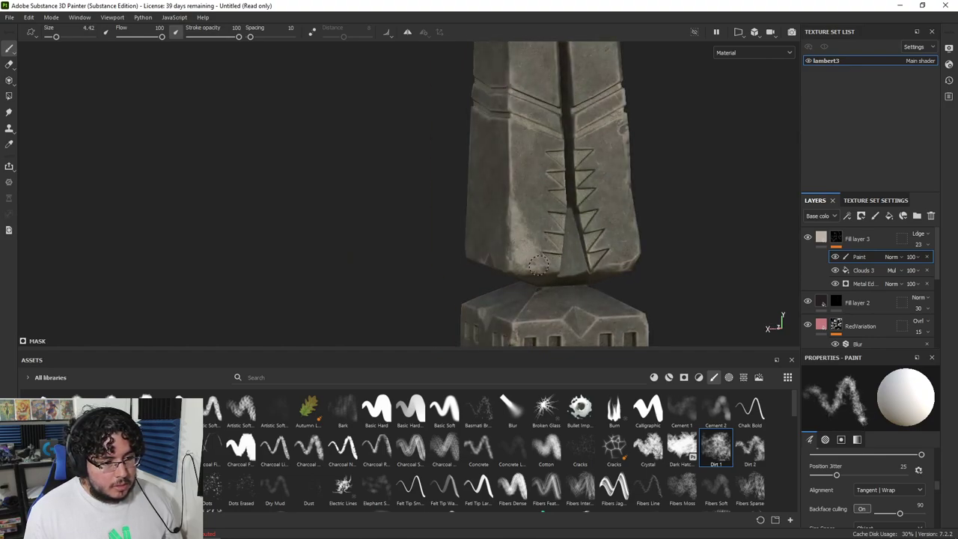
Paint highlights with brush size 3.78 along the shaft's bottom edge and the corner below the carved bands
alt+right_drag(529, 270, 304, 210)
alt+middle_drag(571, 206, 487, 207)
alt+drag(644, 235, 582, 250)
alt+right_drag(581, 250, 637, 259)
ctrl+right_drag(523, 174, 518, 174)
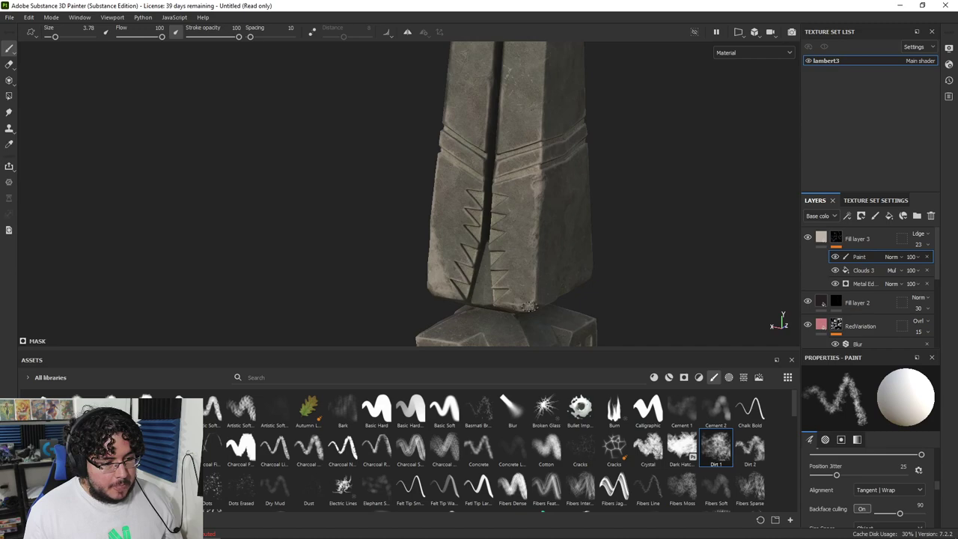
drag(529, 307, 533, 305)
alt+drag(533, 305, 554, 304)
alt+middle_drag(487, 281, 548, 210)
mouse_move(555, 195)
alt+right_down()
mouse_move(479, 202)
mouse_move(370, 183)
alt+right_up()
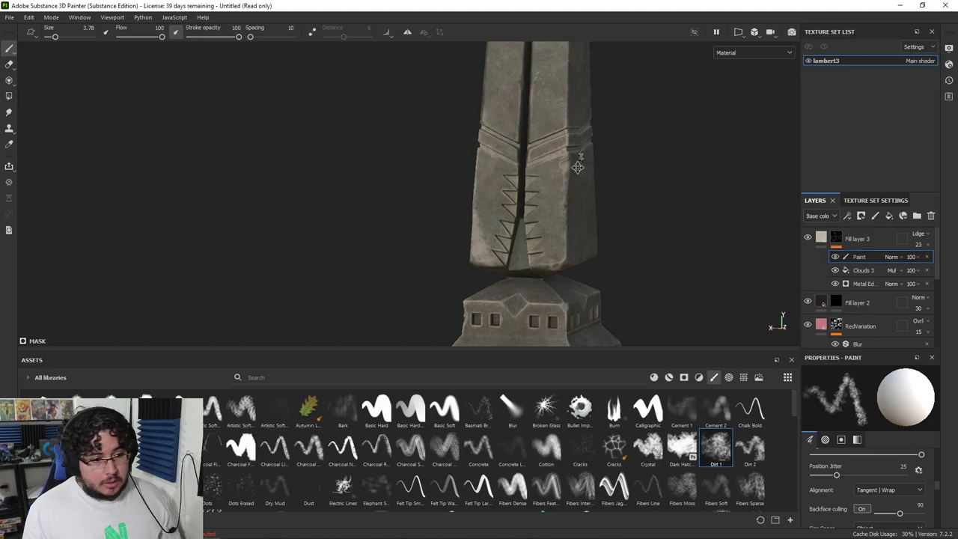
Dab another small highlight onto the shaft's stone surface
alt+drag(577, 160, 587, 160)
alt+middle_drag(587, 160, 515, 205)
alt+right_drag(515, 205, 521, 194)
drag(526, 237, 527, 241)
alt+right_drag(527, 241, 401, 191)
alt+middle_drag(487, 177, 534, 289)
alt+right_drag(526, 194, 434, 136)
mouse_move(549, 132)
alt+mouse_down()
mouse_move(567, 142)
mouse_move(402, 143)
mouse_move(372, 165)
alt+mouse_up()
alt+drag(563, 178, 596, 182)
Paint a highlight patch under the upper shaft's ledge with brush size 3.12 and trim its upper edge with black
alt+middle_drag(583, 158, 479, 219)
alt+right_drag(479, 219, 577, 202)
alt+middle_drag(576, 202, 538, 211)
alt+right_drag(538, 211, 708, 195)
alt+drag(709, 195, 689, 213)
ctrl+right_drag(505, 127, 478, 128)
key(x)
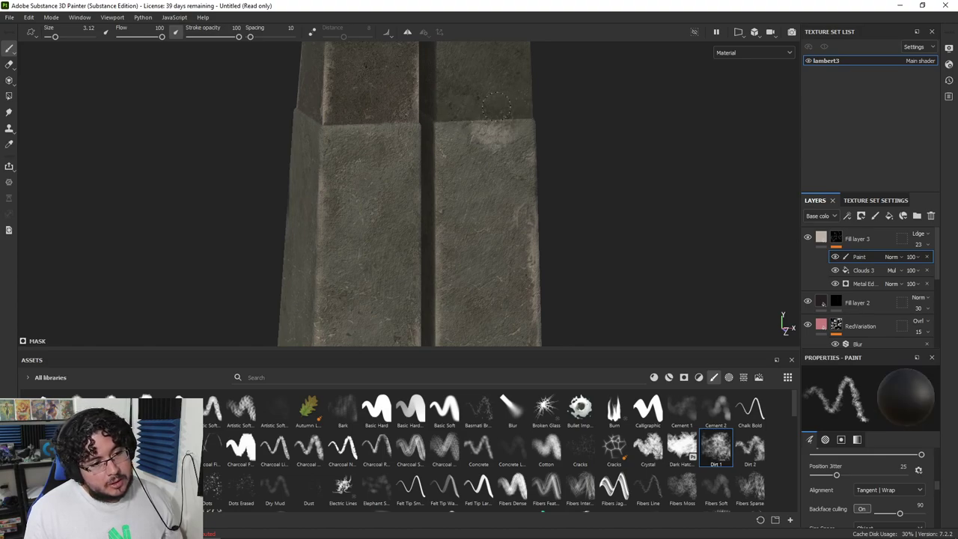
key(x)
key(x)
drag(522, 115, 545, 107)
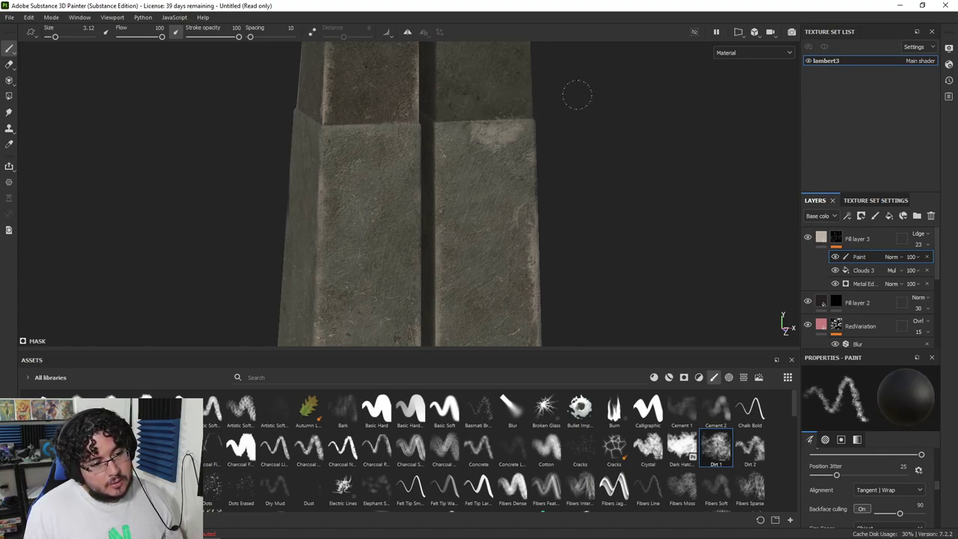
Examine the painted edge highlights across the whole obelisk from several sides
alt+right_drag(499, 109, 289, 77)
alt+right_drag(636, 161, 419, 150)
alt+middle_drag(574, 218, 516, 150)
alt+right_drag(516, 149, 395, 126)
alt+drag(395, 126, 524, 180)
alt+right_drag(524, 180, 614, 196)
alt+drag(614, 196, 712, 202)
alt+drag(811, 210, 617, 209)
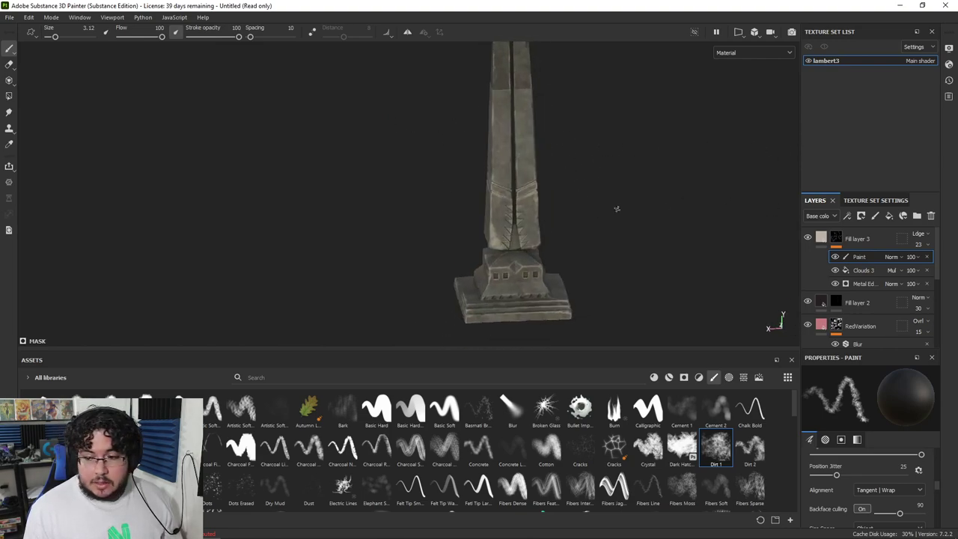
Search the materials for "sand", clear the search and browse the full material library
click(655, 376)
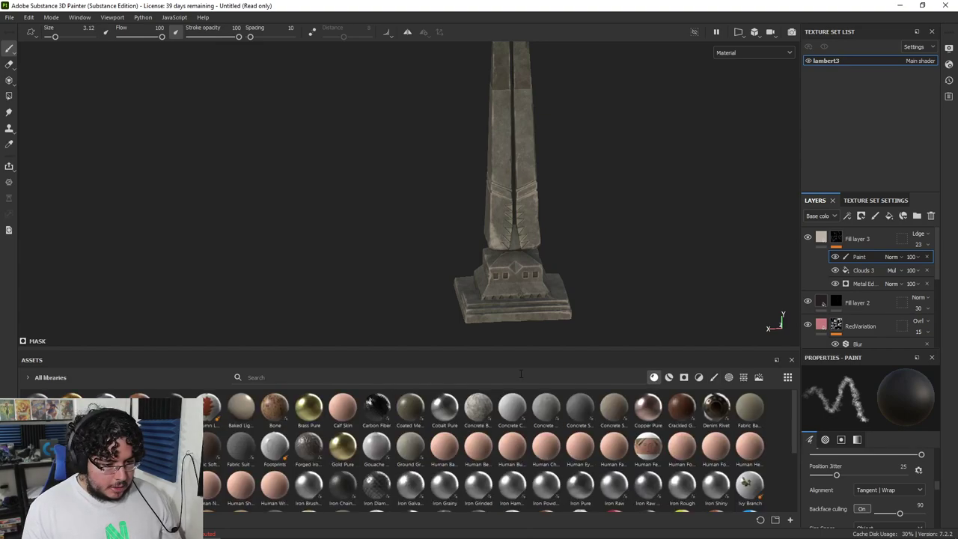
click(512, 379)
text(sand)
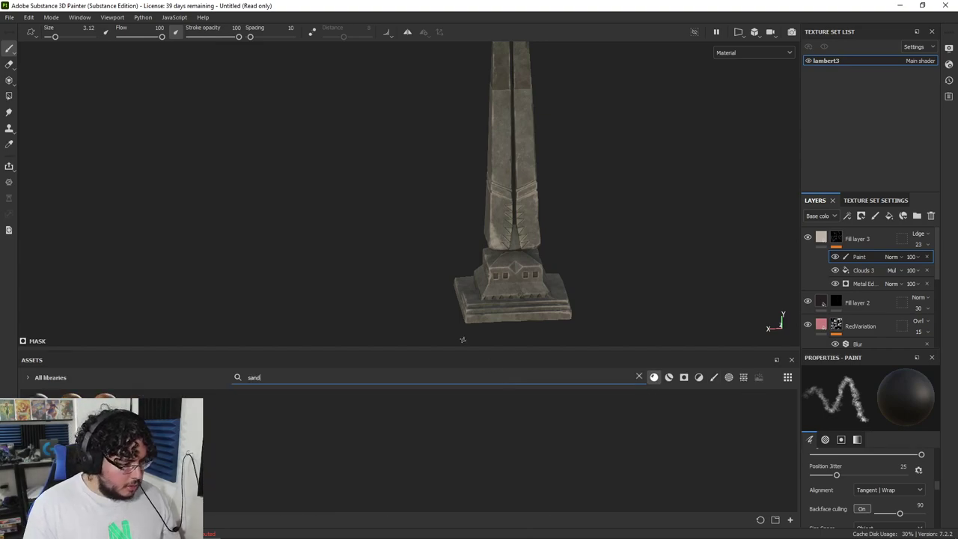
key(BackSpace)
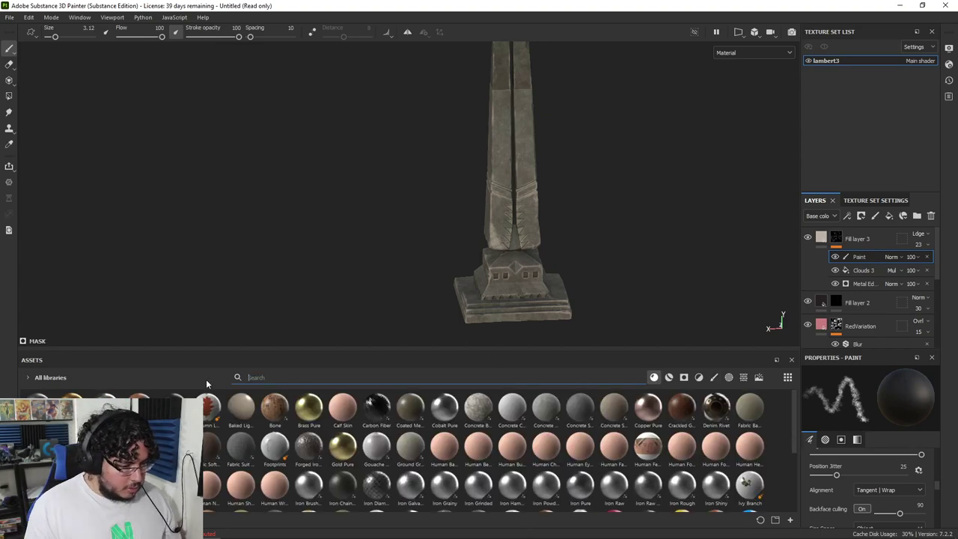
scroll(515, 447, down, 3)
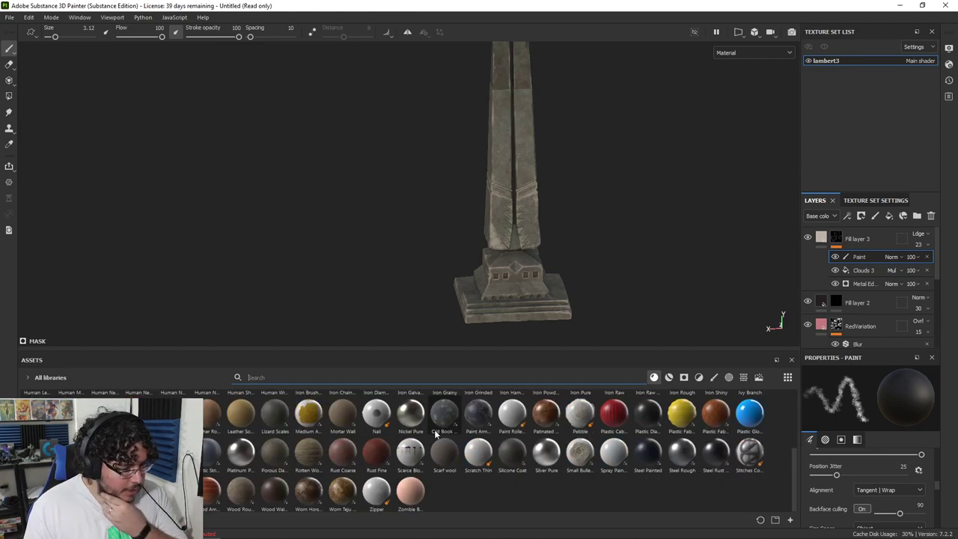
mouse_move(385, 465)
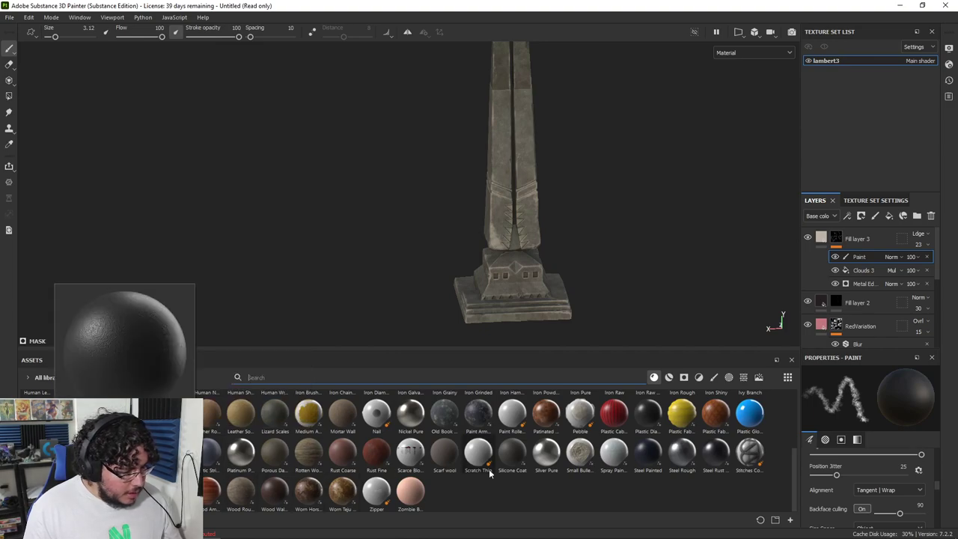
scroll(582, 488, up, 3)
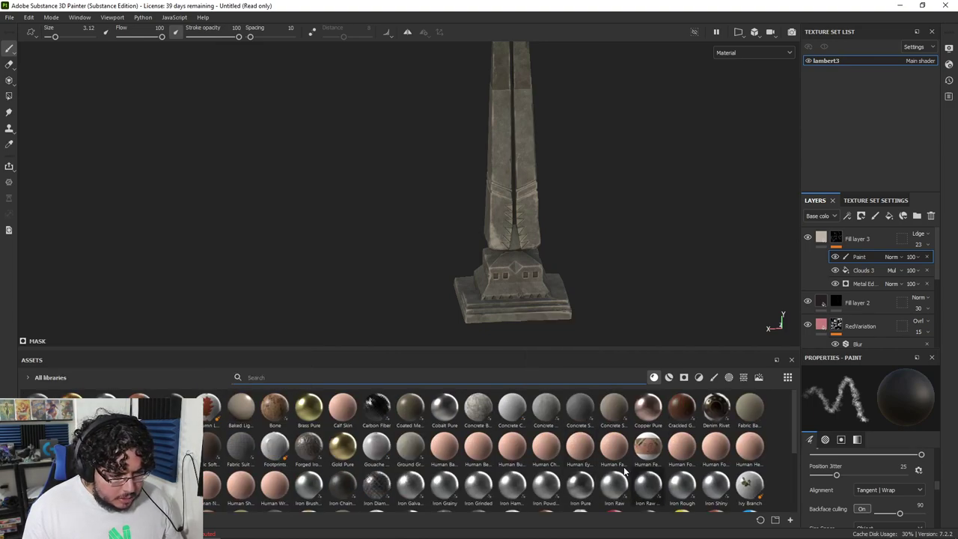
Add the Concrete Bare material as a new top layer and raise its UV scale to about 16
drag(485, 422, 840, 234)
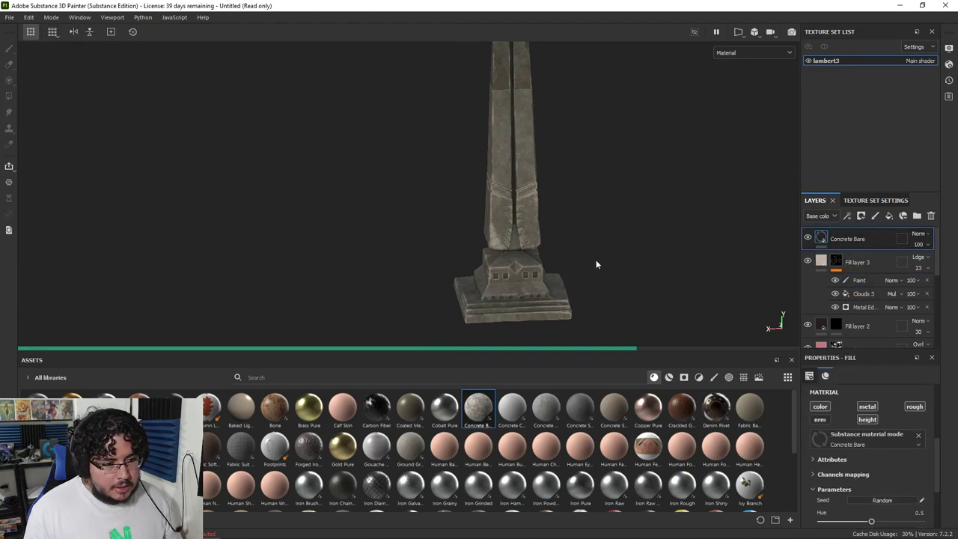
alt+right_drag(531, 195, 740, 294)
scroll(851, 449, down, 3)
scroll(851, 456, up, 7)
drag(863, 477, 864, 475)
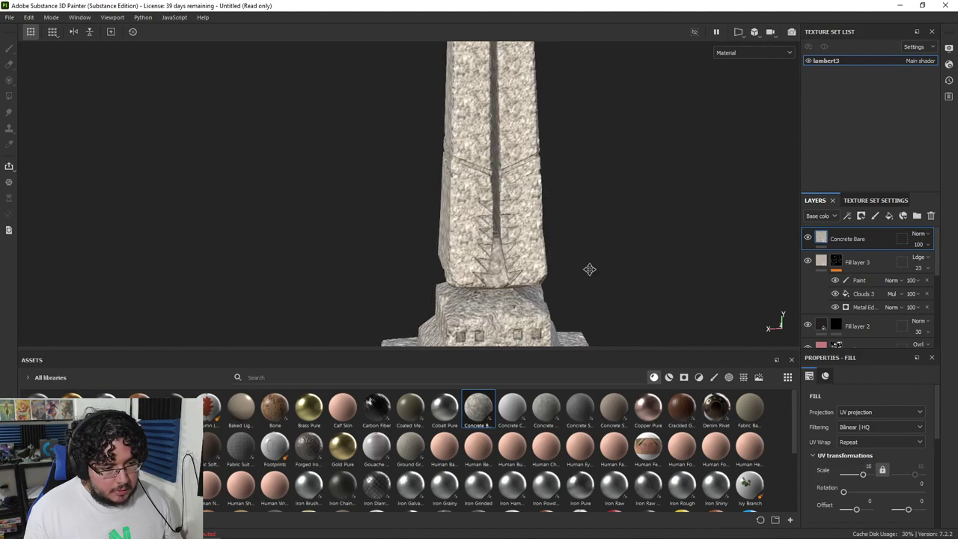
alt+middle_drag(591, 277, 581, 212)
drag(860, 476, 864, 476)
Switch off the height channel of the Concrete Bare layer and adjust its hue to 0.57 and luminosity to 0.38
scroll(876, 509, down, 1)
scroll(877, 509, down, 2)
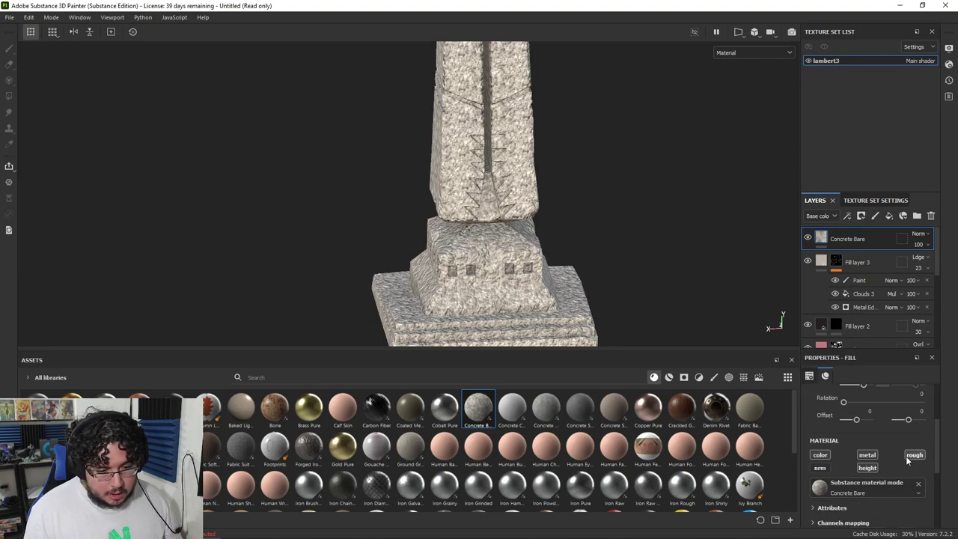
click(874, 468)
alt+drag(500, 297, 559, 266)
scroll(870, 470, down, 5)
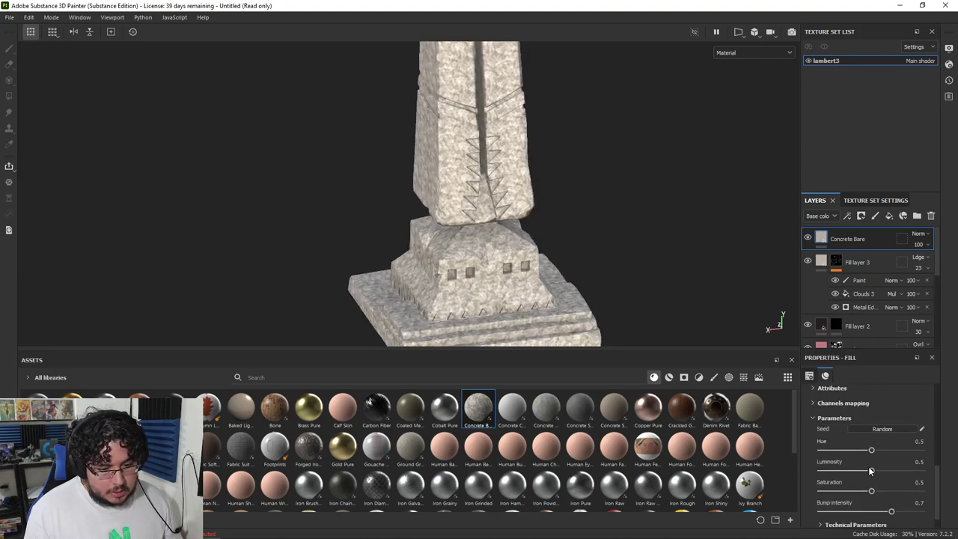
drag(859, 451, 880, 430)
right_click(850, 322)
click(900, 527)
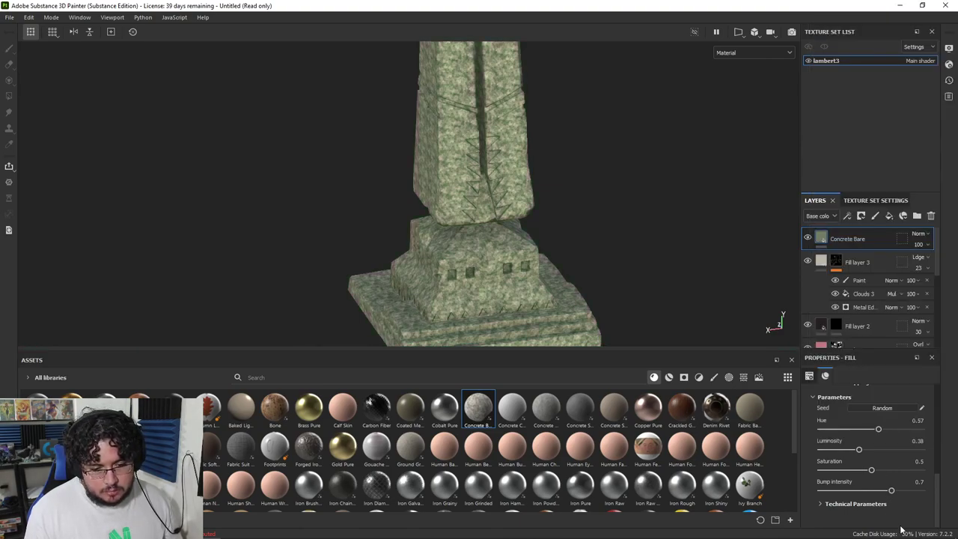
Give the Concrete Bare layer a black mask driven by a Light generator
right_click(856, 243)
click(846, 20)
right_click(850, 239)
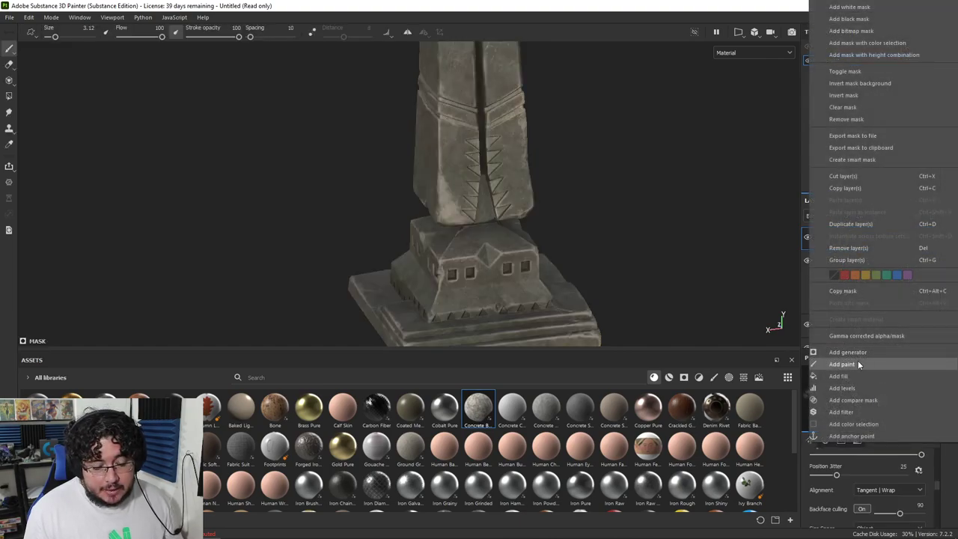
click(860, 352)
click(870, 394)
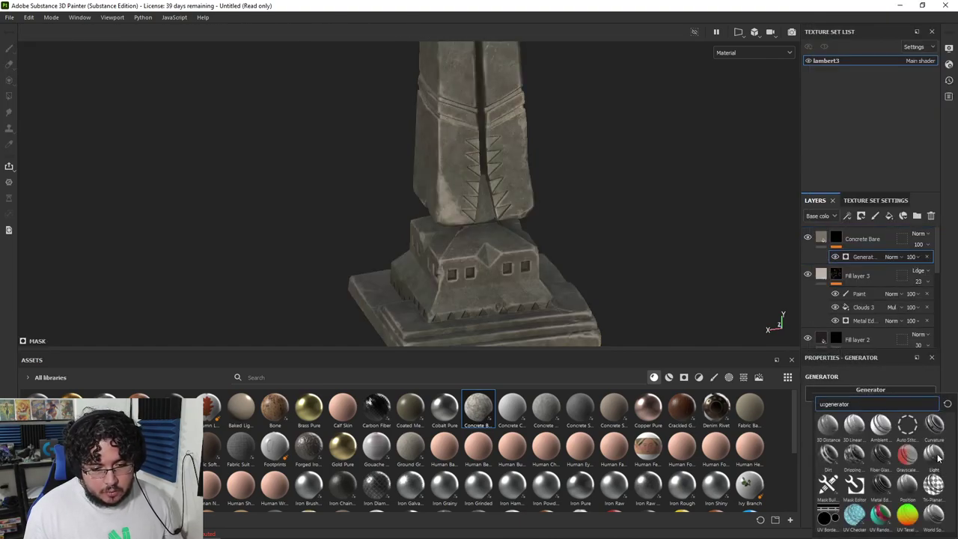
Set the Light generator's vertical angle to 273, highlight glossiness to 0.79 and highlight level to 0.32
alt+right_drag(650, 256, 568, 232)
mouse_move(877, 509)
mouse_down()
mouse_move(880, 501)
mouse_move(873, 507)
mouse_up()
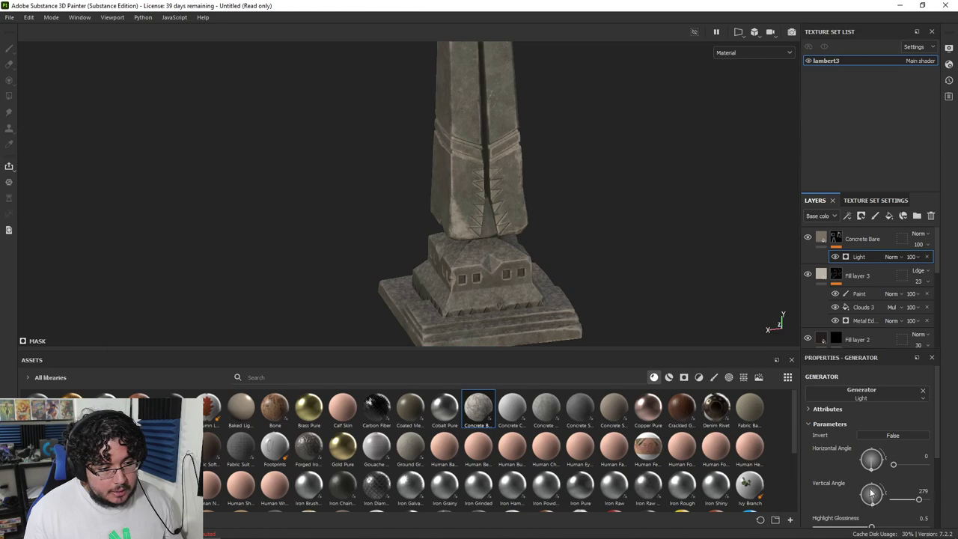
scroll(519, 267, down, 5)
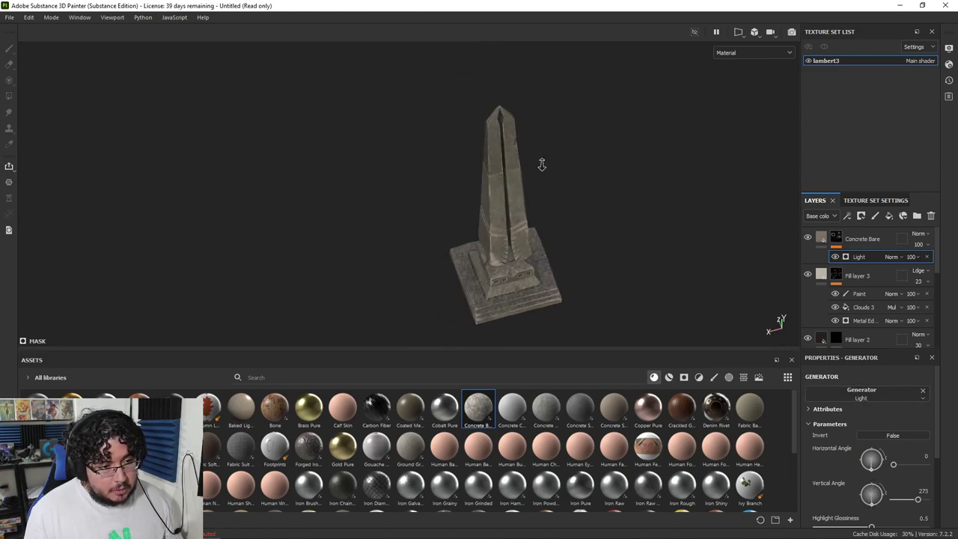
scroll(849, 480, down, 1)
click(901, 498)
drag(851, 499, 850, 498)
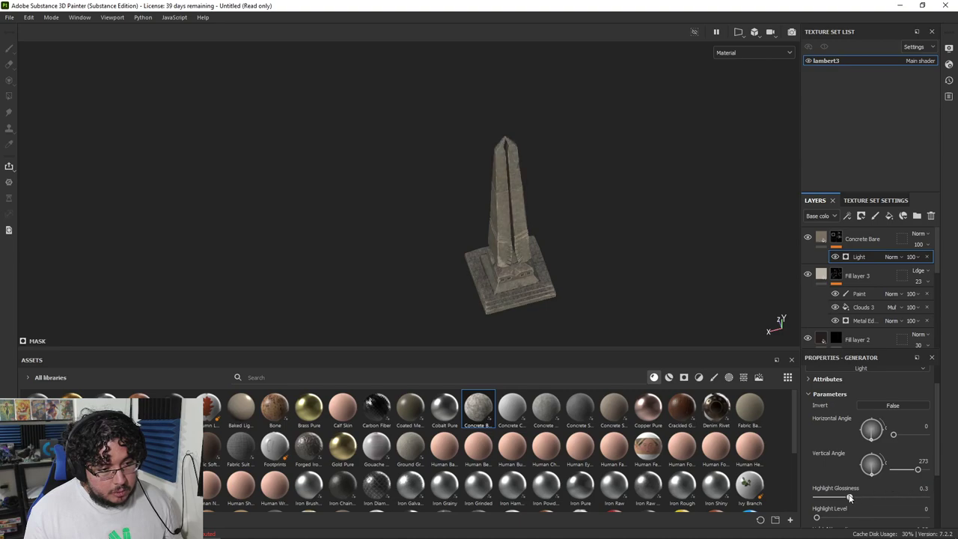
click(901, 497)
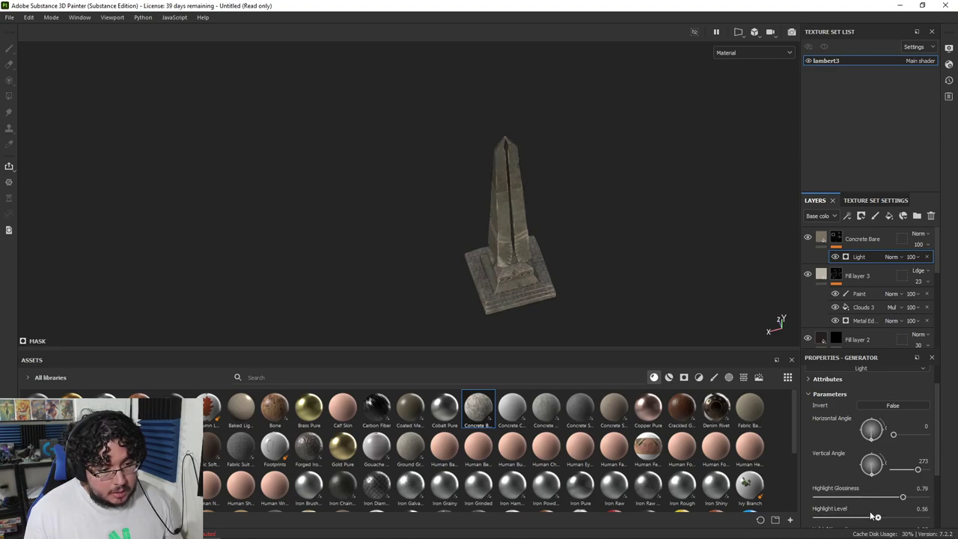
Examine how the light-masked concrete falls on the obelisk's base from several sides
scroll(560, 280, up, 6)
alt+drag(494, 248, 496, 205)
scroll(471, 187, up, 4)
scroll(430, 227, up, 4)
scroll(374, 210, down, 4)
alt+drag(247, 176, 308, 186)
scroll(359, 195, down, 4)
alt+drag(599, 225, 665, 236)
Replace the Concrete Bare layer's material with Rust Fine
click(821, 239)
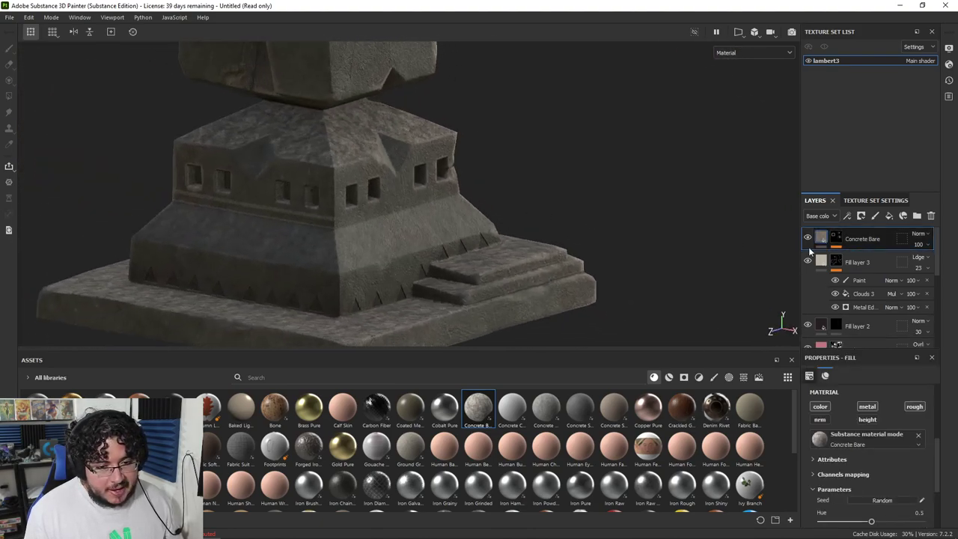
scroll(818, 462, down, 2)
scroll(442, 461, down, 3)
drag(377, 449, 861, 403)
scroll(470, 215, down, 4)
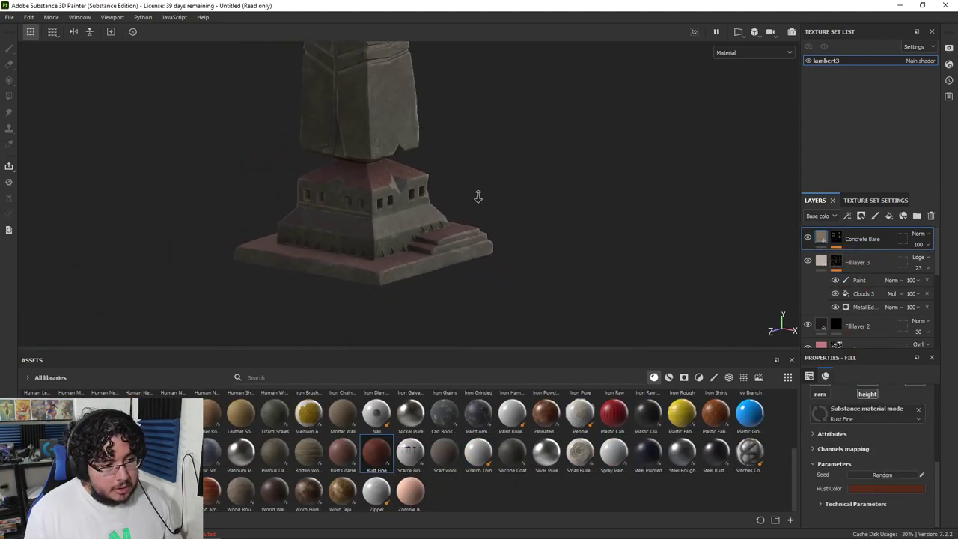
Set the Rust Color to pale beige beb9b0 by sampling Fill layer 3's colour swatch
alt+drag(526, 201, 334, 214)
scroll(334, 213, up, 3)
click(897, 488)
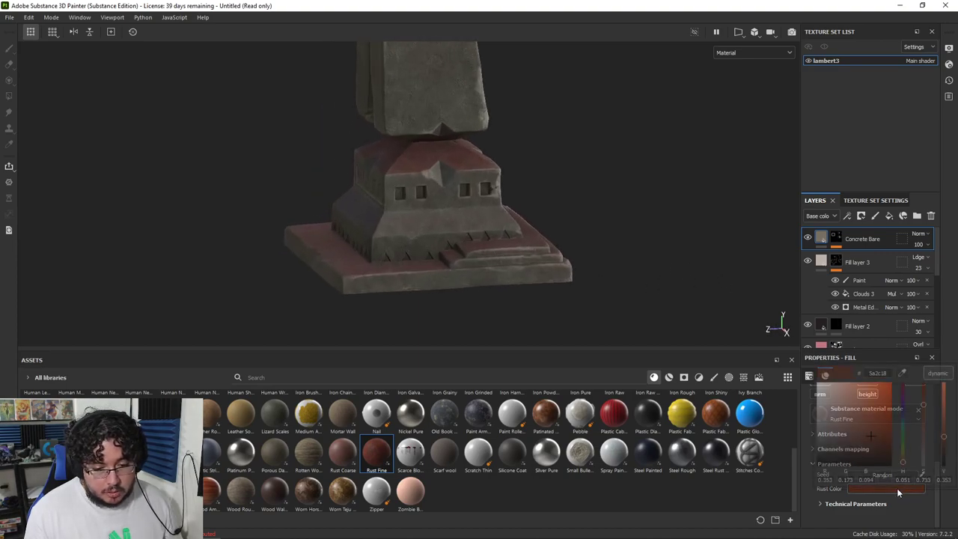
click(904, 374)
click(821, 261)
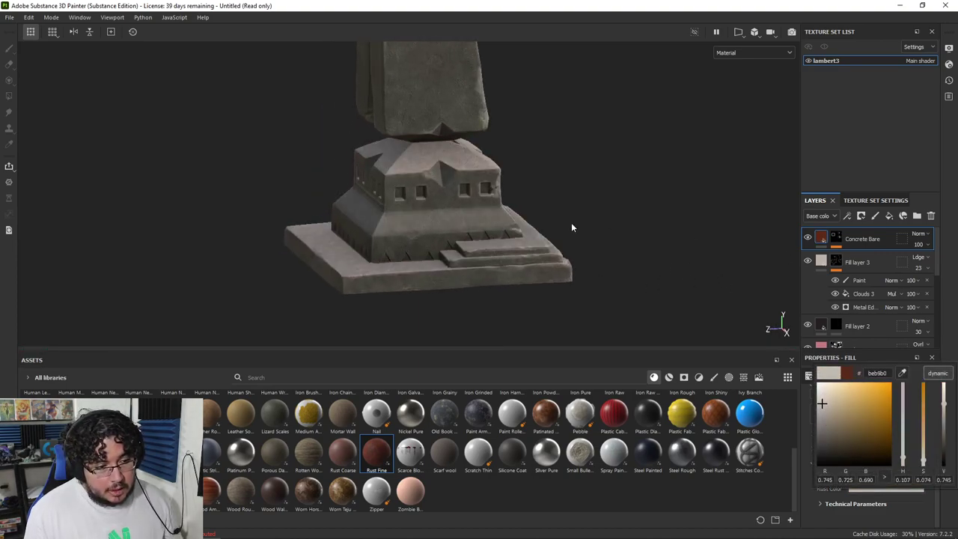
click(611, 227)
Lower the opacity of the Concrete Bare layer to 69
scroll(257, 230, down, 5)
alt+drag(257, 230, 154, 196)
scroll(357, 232, up, 4)
scroll(356, 231, up, 6)
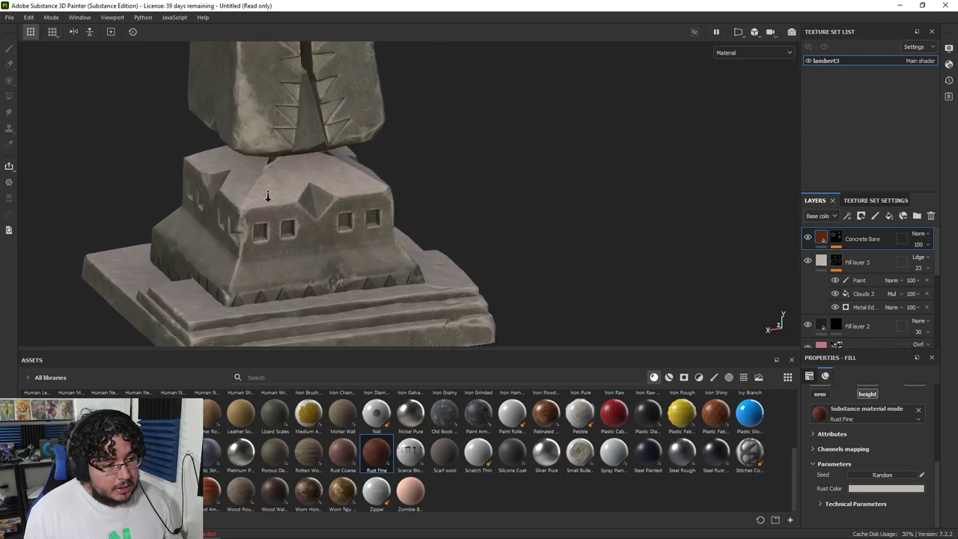
alt+drag(268, 179, 516, 200)
alt+middle_drag(515, 200, 548, 166)
click(927, 245)
drag(940, 262, 937, 264)
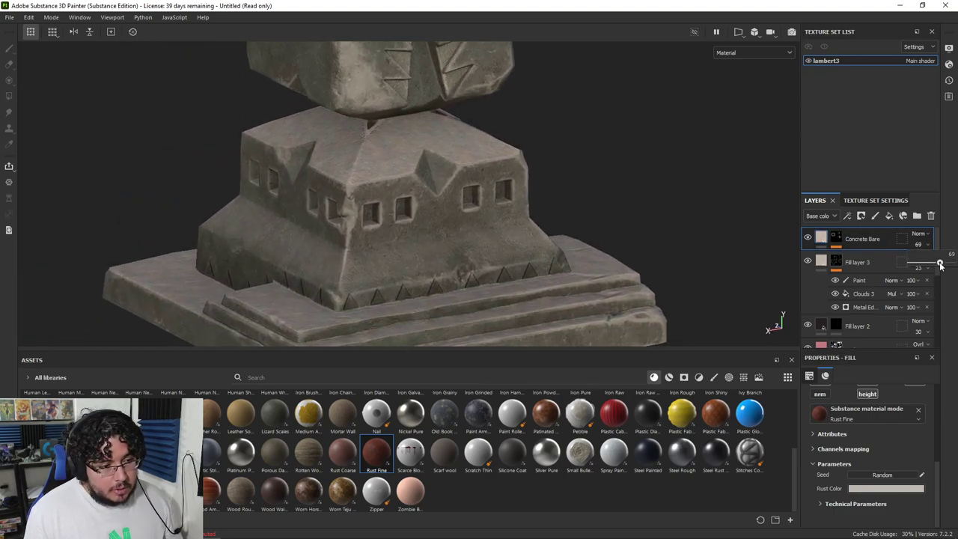
Examine the pale top-surface dusting on the stepped base and the lower shaft
alt+right_drag(701, 299, 604, 232)
alt+middle_drag(604, 231, 620, 204)
alt+right_drag(761, 220, 423, 167)
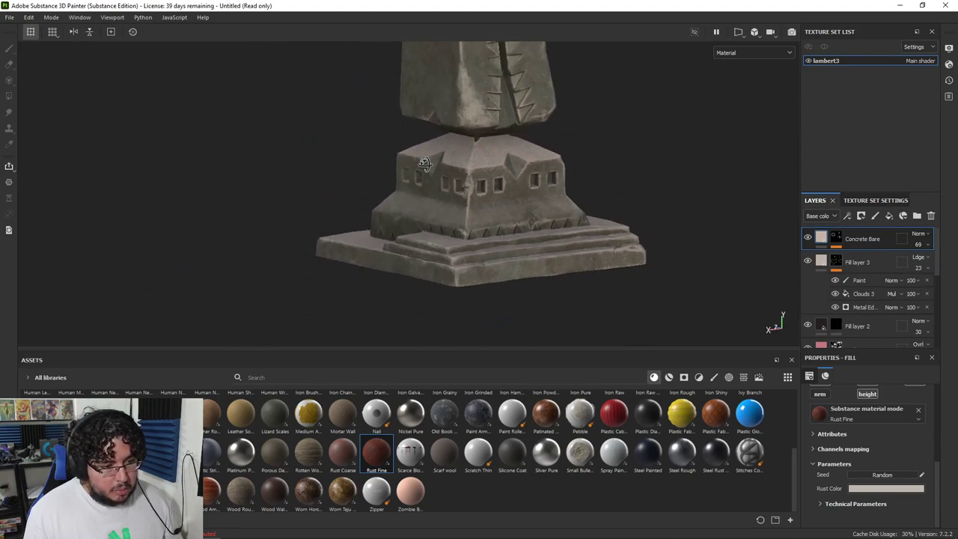
alt+drag(423, 166, 435, 161)
alt+middle_drag(436, 160, 422, 227)
alt+right_drag(422, 226, 594, 243)
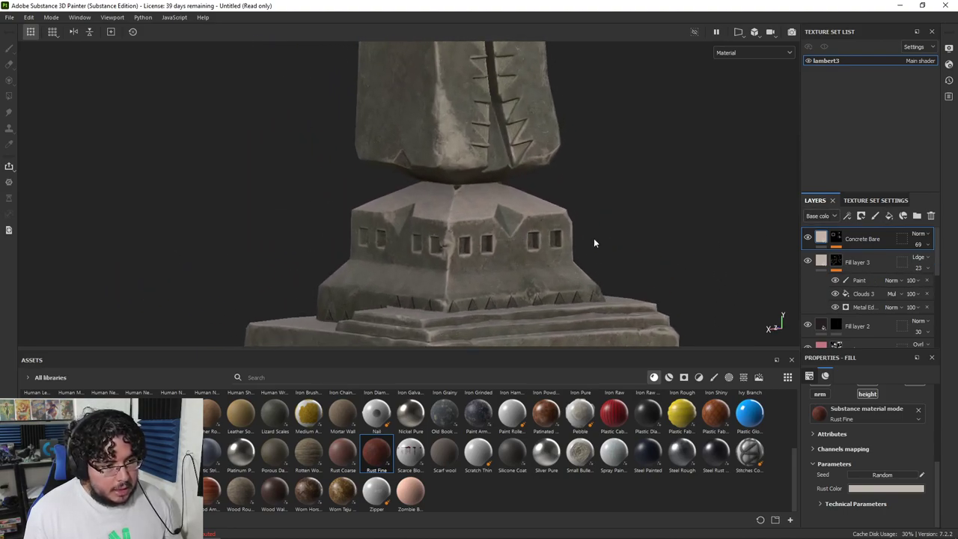
alt+drag(454, 236, 416, 233)
alt+right_drag(416, 234, 315, 214)
Set the light attenuation of the mask's Light generator to 0.21
click(834, 242)
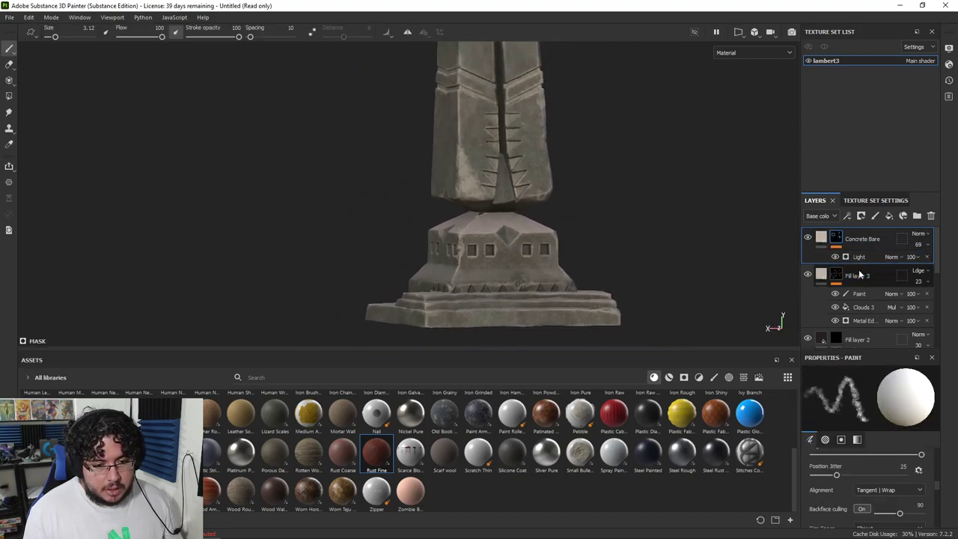
click(855, 257)
scroll(873, 429, down, 3)
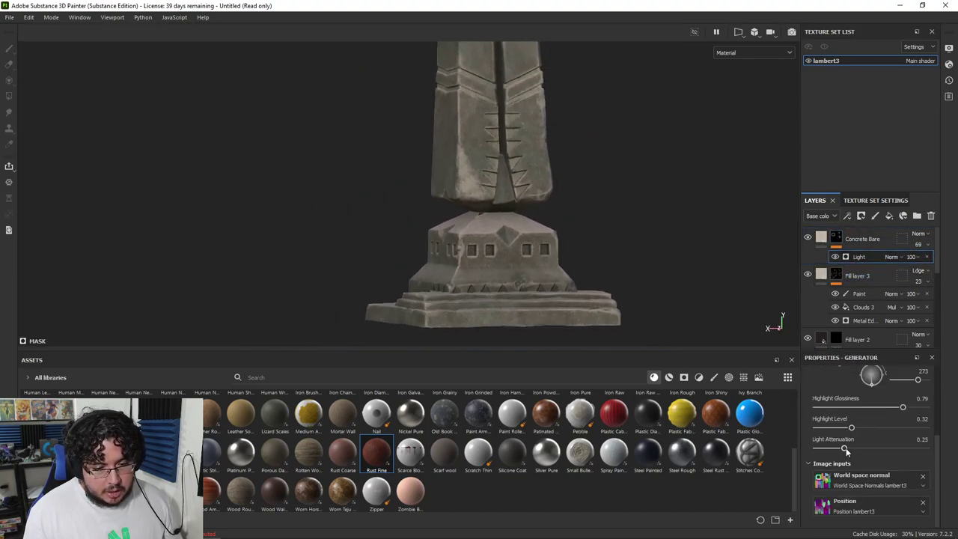
drag(901, 447, 841, 449)
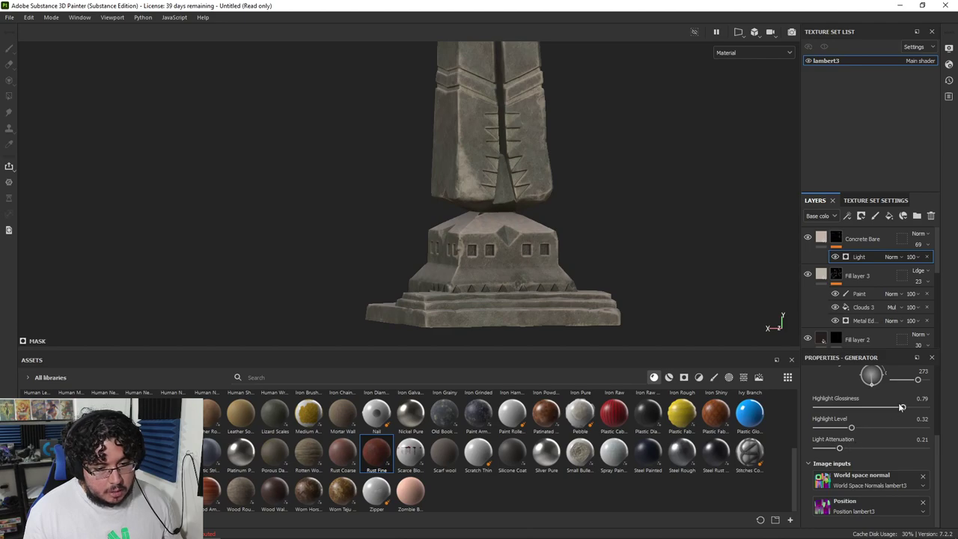
Tune the Light generator to a highlight glossiness of 0.68 and a highlight level of 0.46
drag(861, 406, 854, 407)
click(870, 409)
click(879, 409)
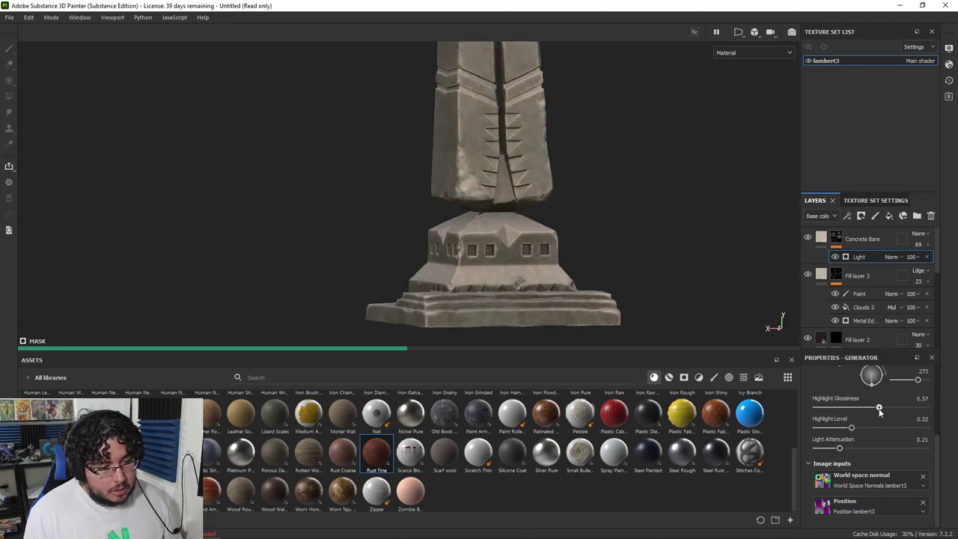
click(891, 409)
click(899, 409)
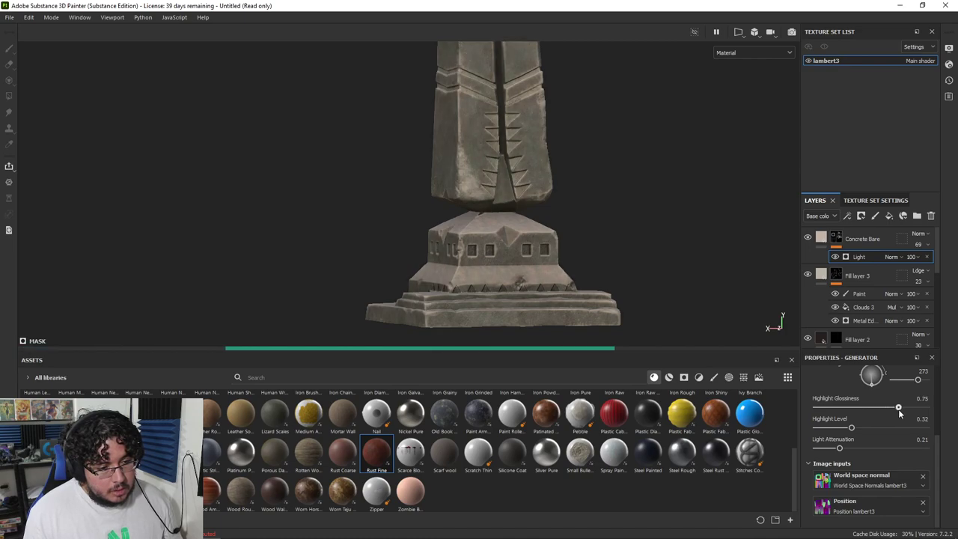
click(912, 408)
click(899, 409)
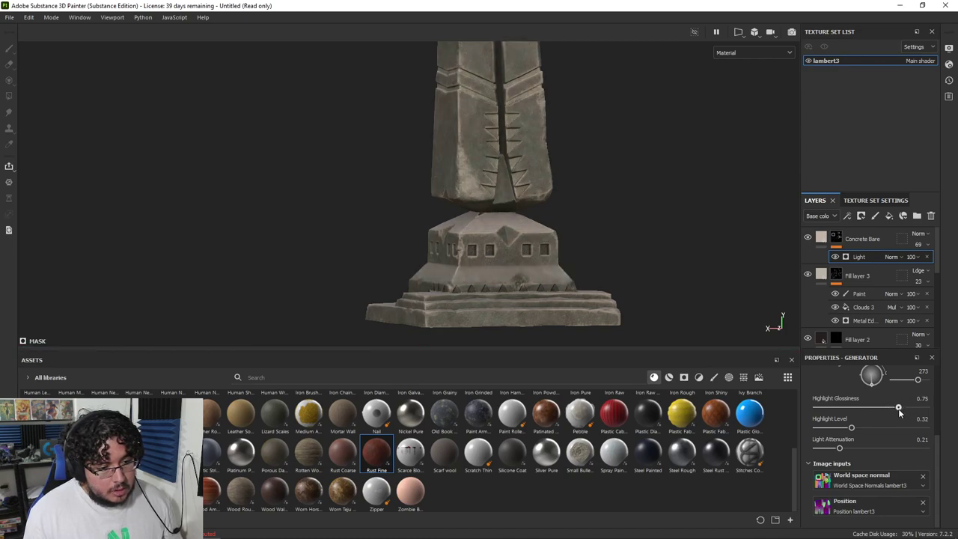
click(889, 409)
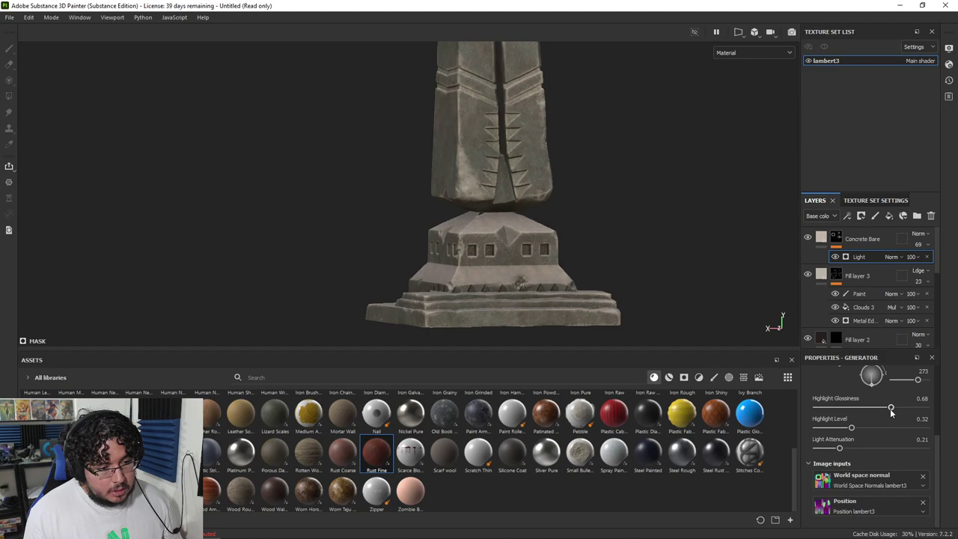
click(887, 428)
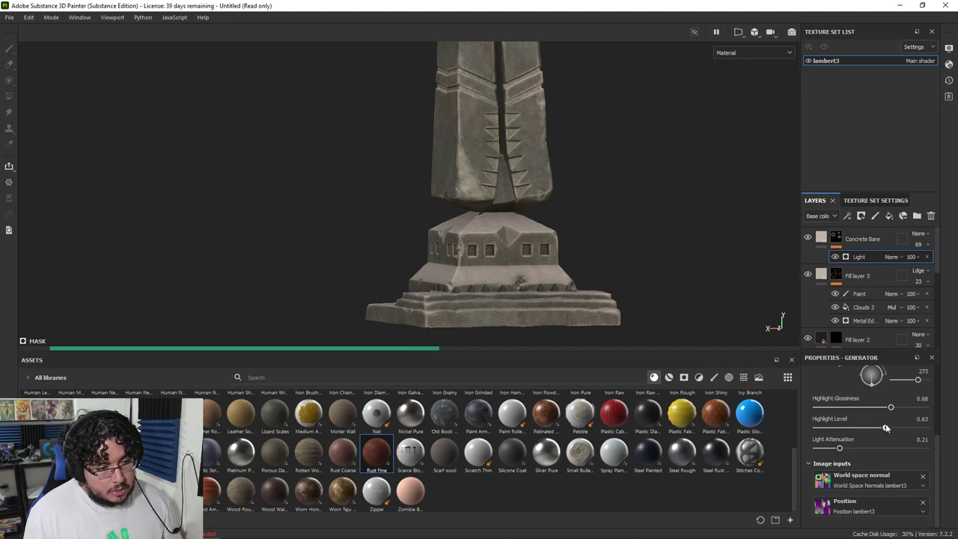
click(864, 429)
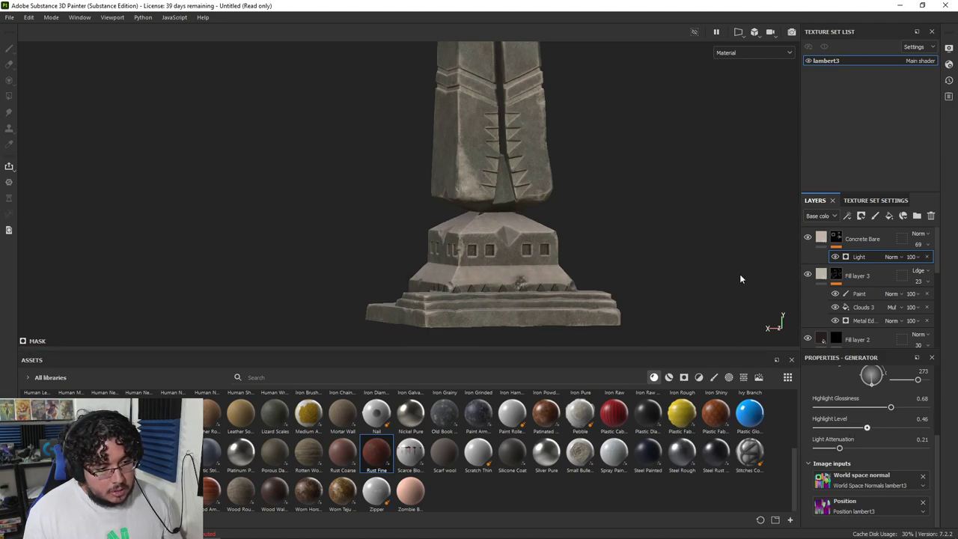
Check the obelisk's tip and shaft, and reduce the Concrete Bare layer's opacity to 35
alt+right_drag(716, 254, 599, 150)
alt+middle_drag(536, 112, 578, 234)
alt+drag(578, 233, 832, 262)
alt+right_drag(577, 216, 599, 326)
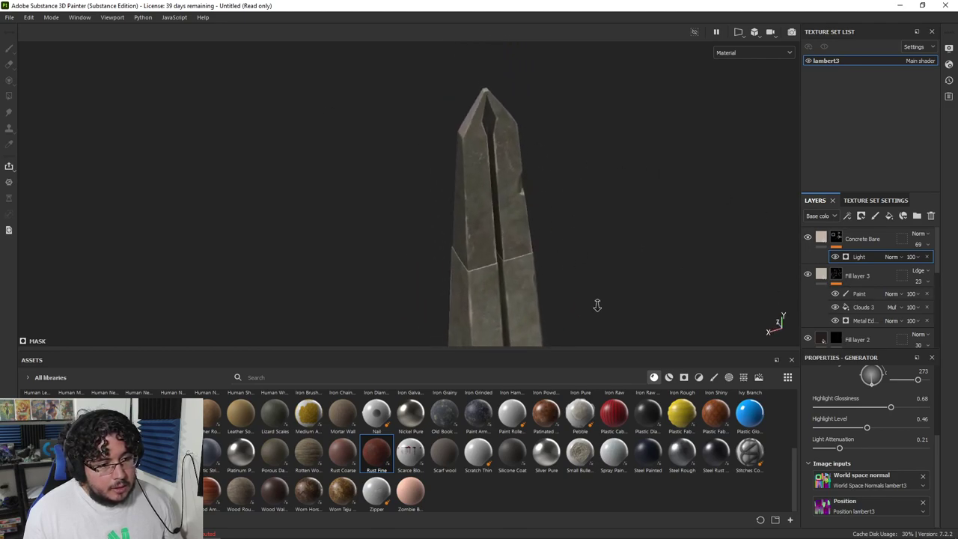
alt+right_drag(541, 263, 507, 143)
alt+drag(507, 144, 516, 250)
alt+middle_drag(517, 250, 515, 173)
alt+drag(516, 173, 658, 246)
click(919, 245)
drag(936, 263, 926, 263)
Examine the softened dusting on the whole obelisk and close up around the lower shaft and base
alt+drag(533, 229, 509, 225)
alt+right_drag(509, 225, 548, 207)
alt+middle_drag(547, 208, 451, 227)
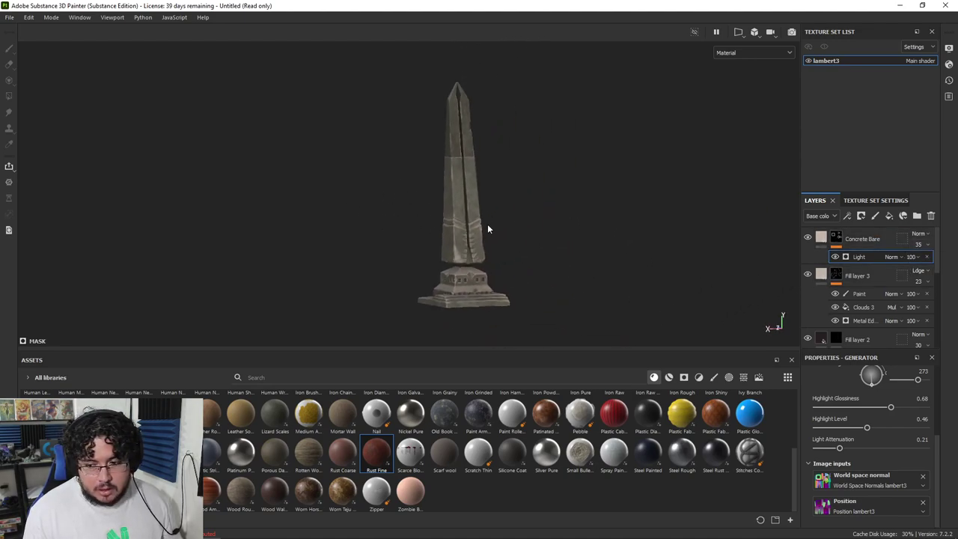
alt+drag(451, 226, 537, 253)
alt+right_drag(537, 253, 599, 343)
alt+middle_drag(572, 318, 566, 253)
alt+right_drag(566, 253, 874, 385)
alt+middle_drag(483, 258, 454, 214)
alt+drag(455, 215, 474, 216)
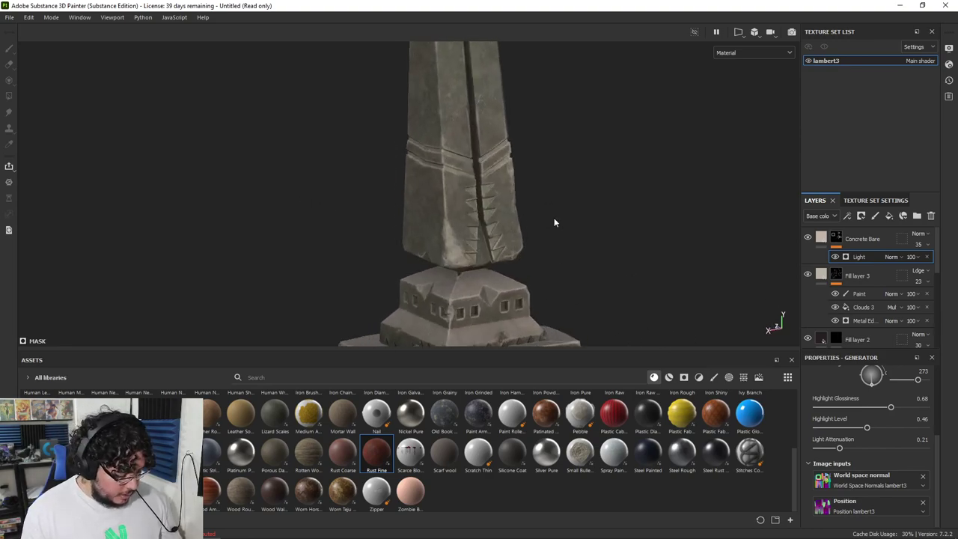
Preview the obelisk in the Iray renderer from different angles and return to the painting view
click(792, 33)
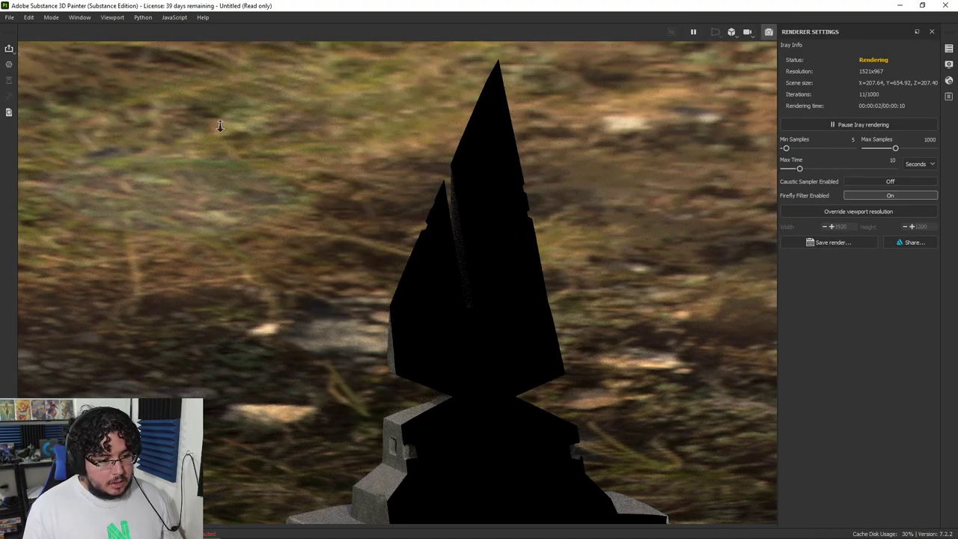
alt+drag(219, 126, 580, 218)
alt+drag(524, 308, 693, 242)
alt+right_drag(693, 242, 740, 295)
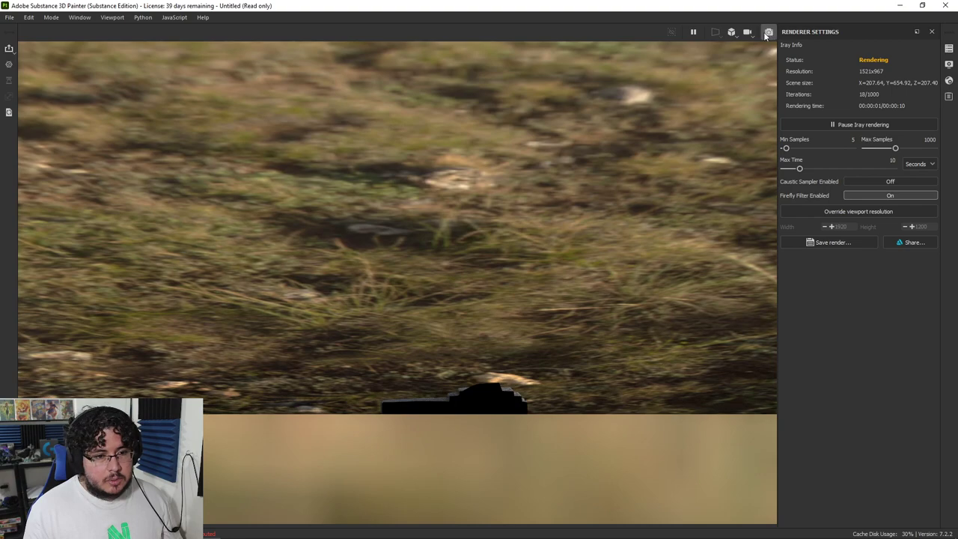
click(769, 34)
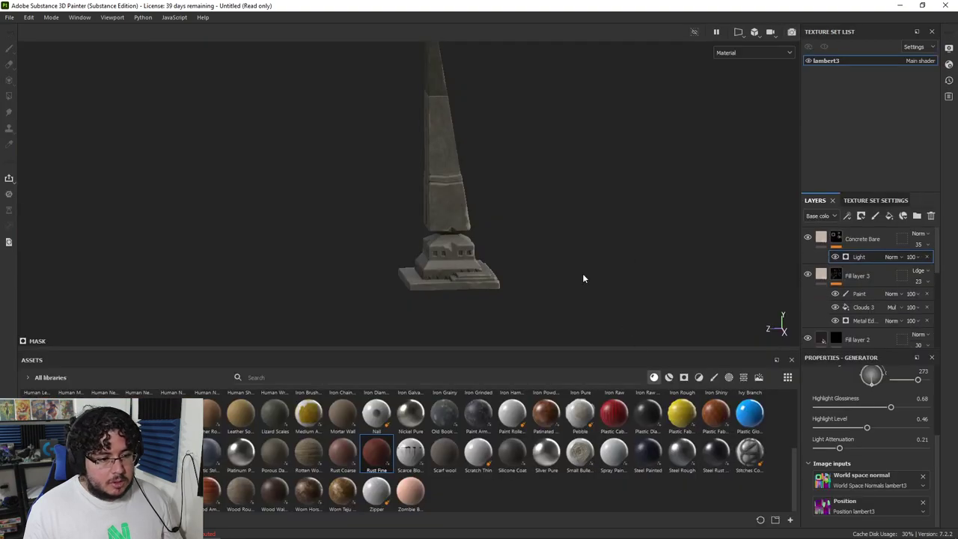
Rotate the environment lighting and inspect the obelisk's shaft and tip under it
mouse_move(583, 273)
alt+mouse_down()
mouse_move(524, 262)
mouse_move(470, 199)
alt+mouse_up()
alt+right_drag(471, 199, 599, 247)
alt+drag(345, 164, 516, 157)
shift+right_drag(516, 157, 456, 169)
alt+drag(457, 168, 506, 178)
alt+middle_drag(506, 178, 530, 337)
alt+middle_drag(490, 116, 500, 228)
alt+right_drag(500, 227, 450, 187)
alt+middle_drag(516, 176, 519, 137)
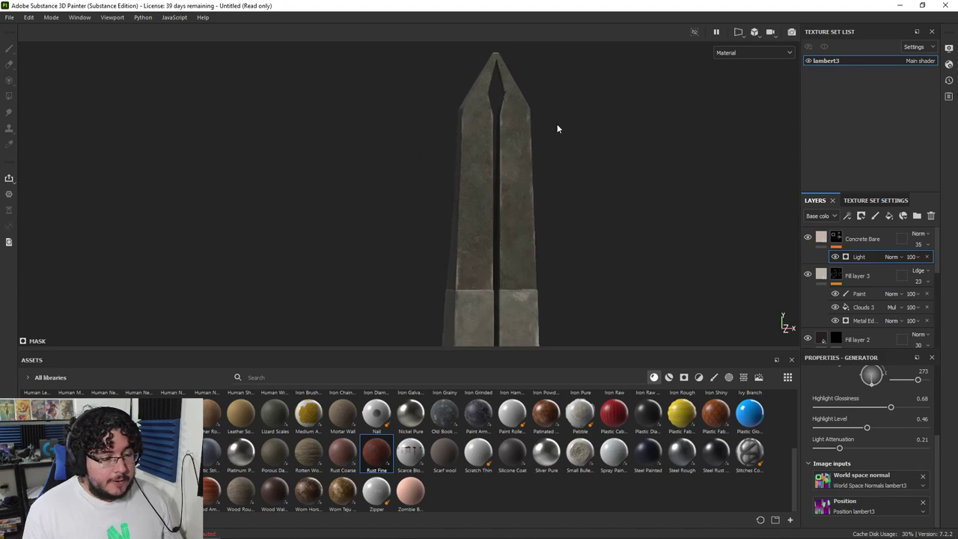
Switch to Photoshop and create a new document of 1024 by 1024 pixels
key(alt+Tab)
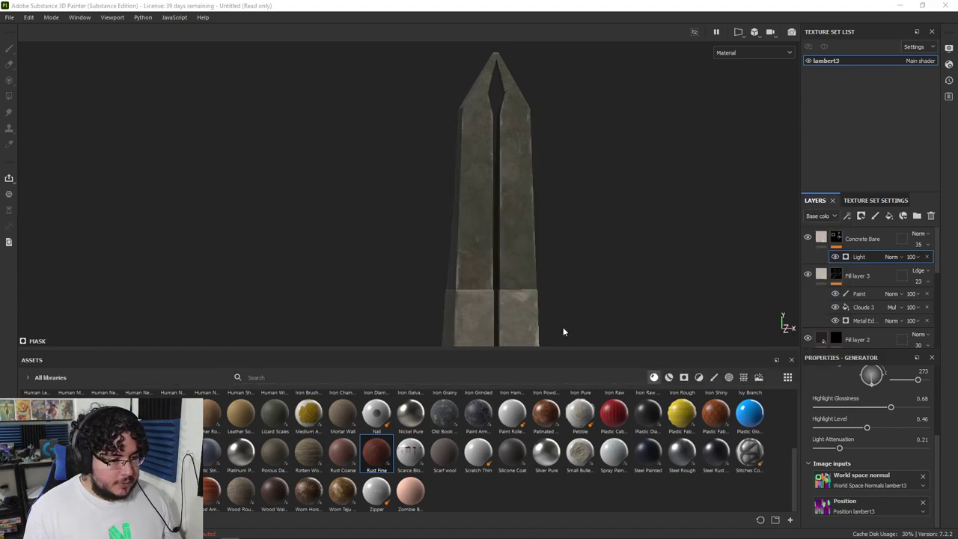
key(super)
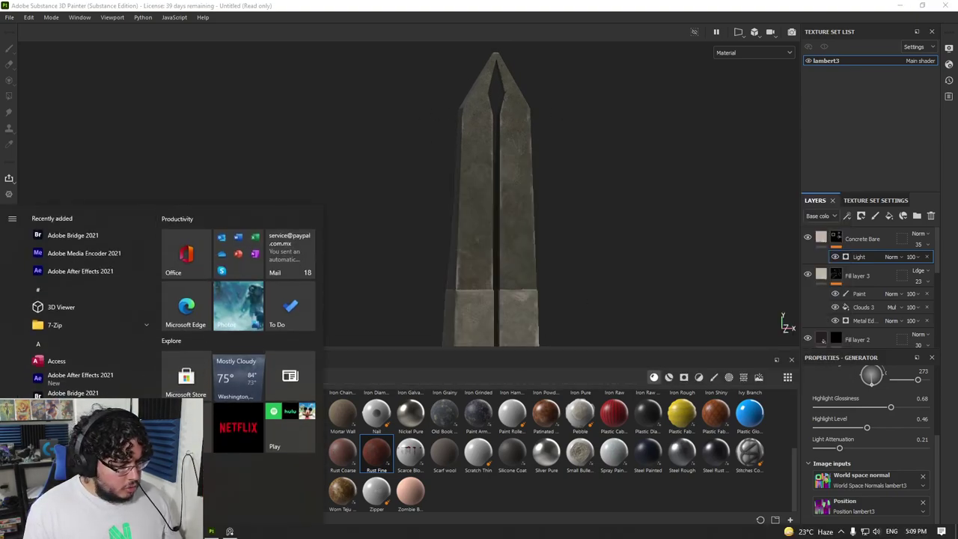
key(super)
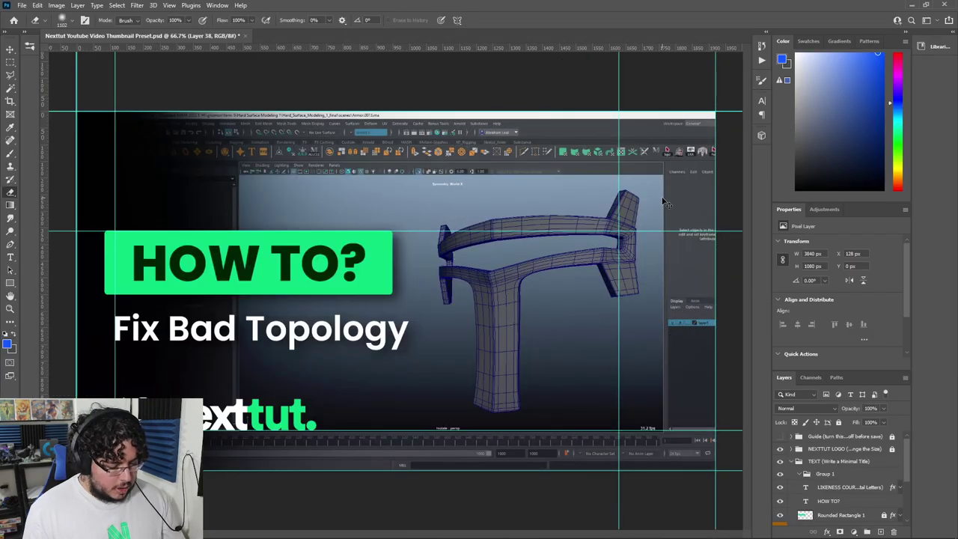
key(ctrl+n)
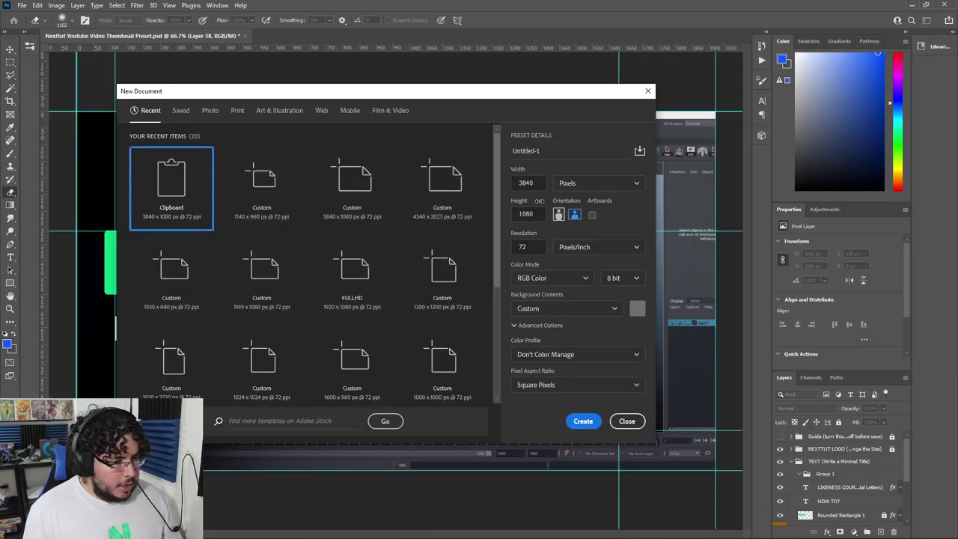
drag(537, 185, 472, 194)
text(1024)
key(Tab)
text(1024)
key(Return)
Get the carved hieroglyph image from the web browser and paste it into the new Photoshop document
key(alt+Tab)
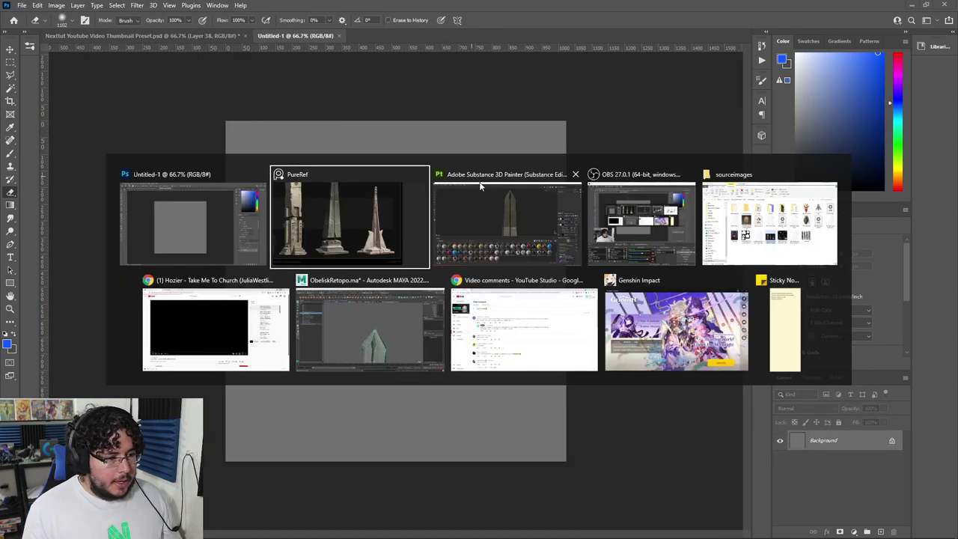
click(503, 336)
drag(595, 4, 957, 75)
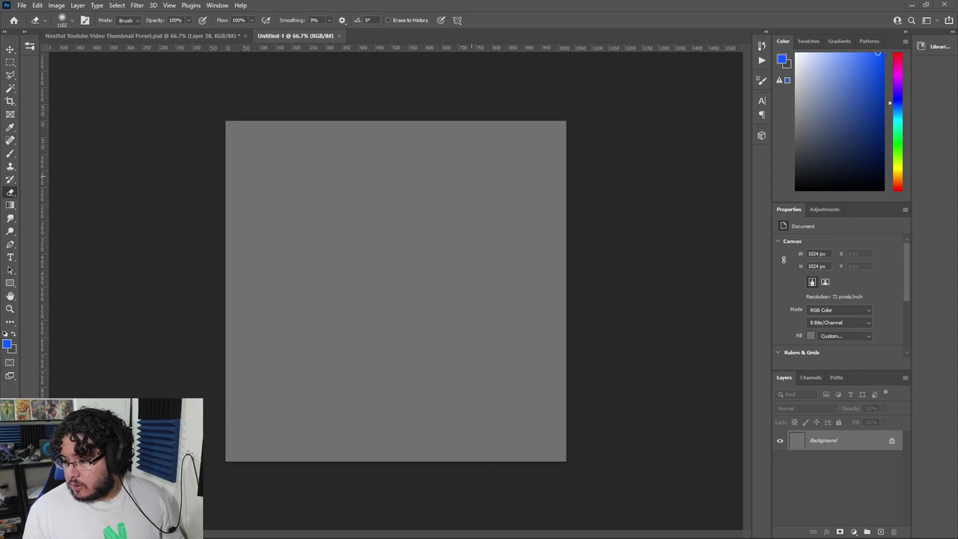
key(ctrl+v)
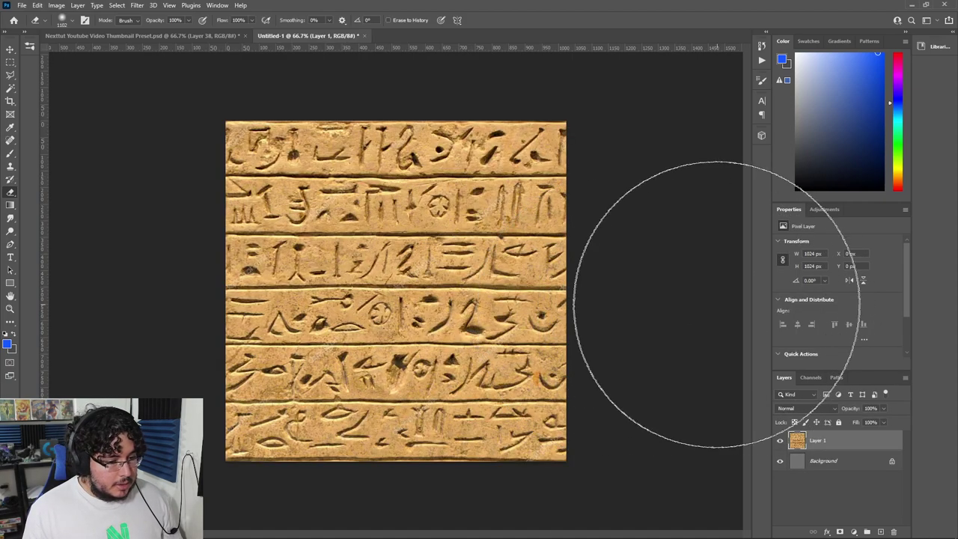
Try enlarging the canvas and repeating the hieroglyph image side by side to test its horizontal tiling, and undo the copies
alt+scroll(696, 308, down, 8)
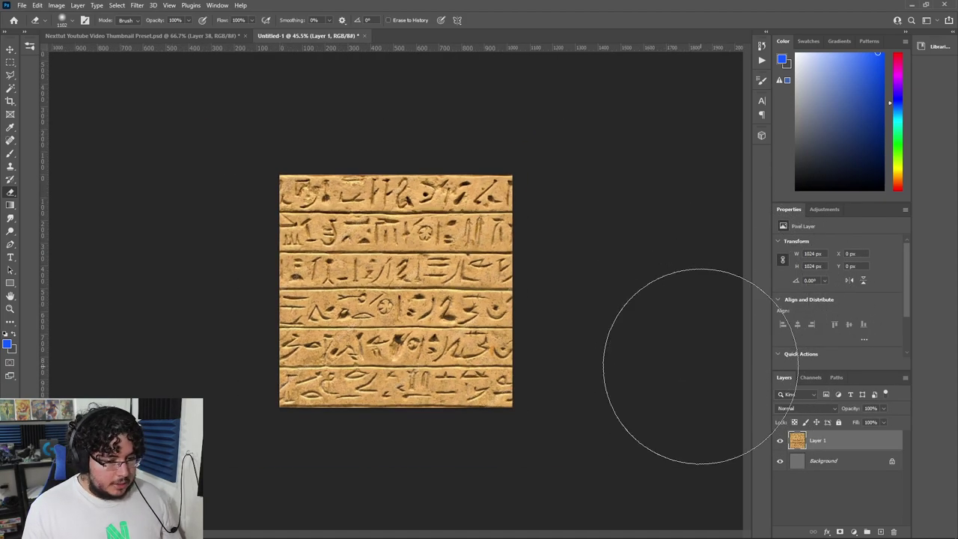
key(c)
drag(479, 297, 627, 307)
drag(391, 372, 392, 458)
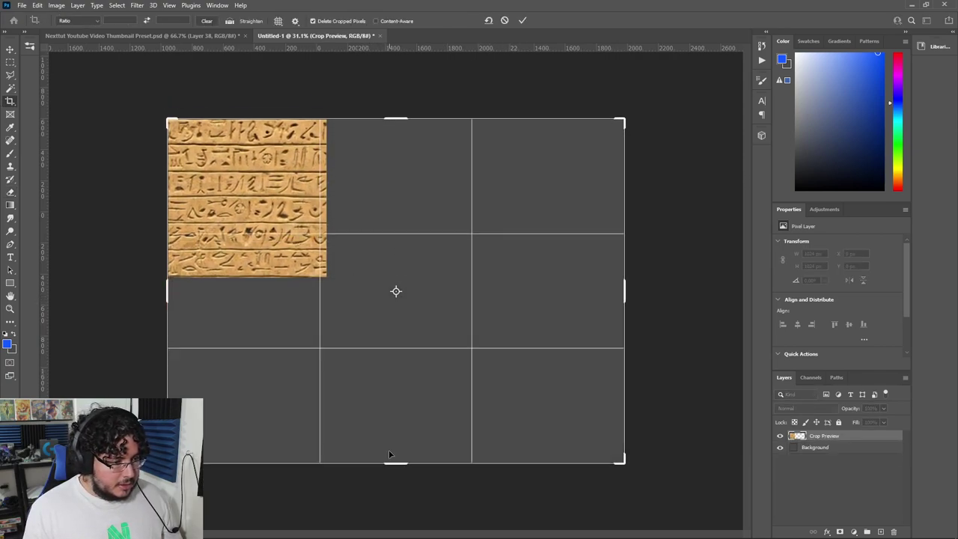
key(Return)
key(v)
alt+drag(307, 225, 475, 298)
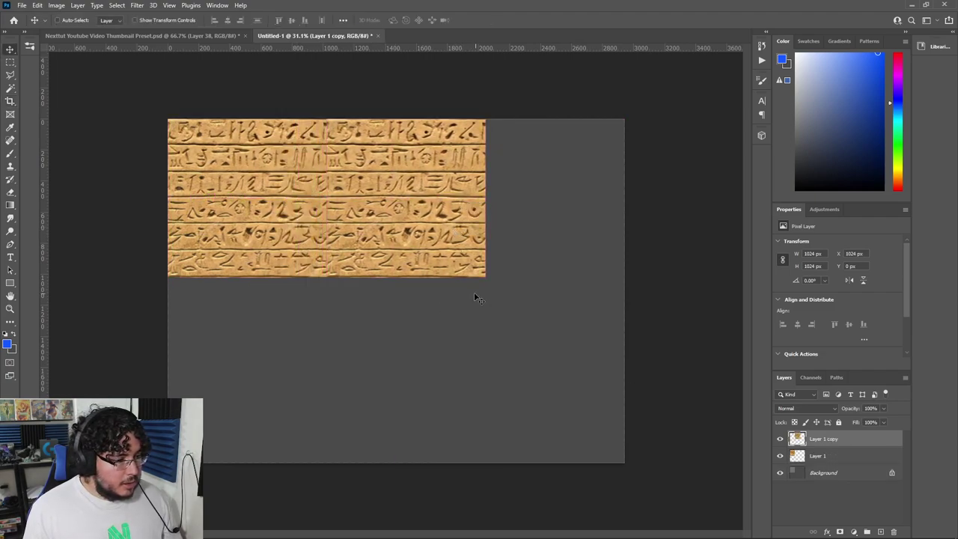
alt+drag(423, 216, 580, 209)
key(ctrl+z)
key(ctrl+z)
Try placing a copy of the hieroglyph image below the original to test vertical tiling, and return to the single 1024-pixel image
alt+drag(298, 214, 298, 371)
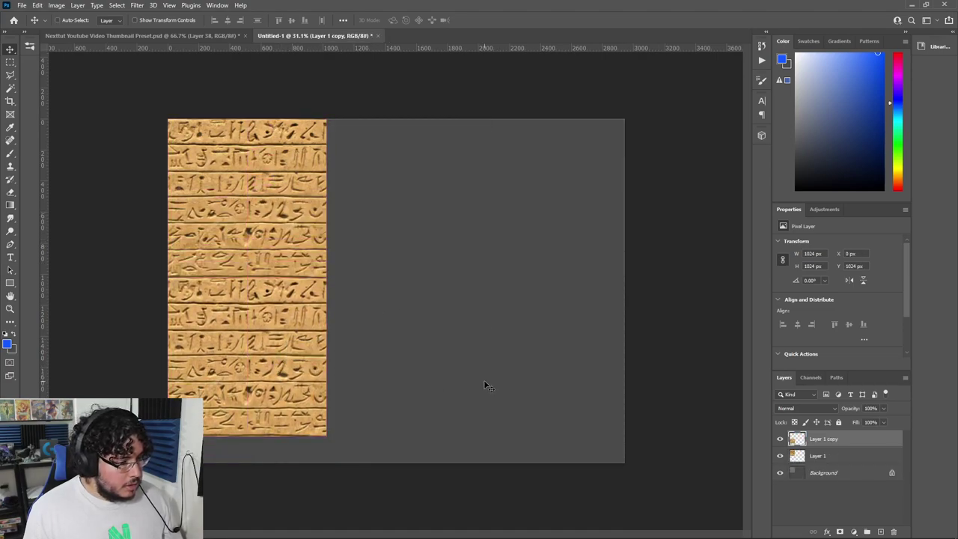
key(ctrl+z)
key(ctrl+z)
key(ctrl+z)
alt+scroll(638, 369, up, 5)
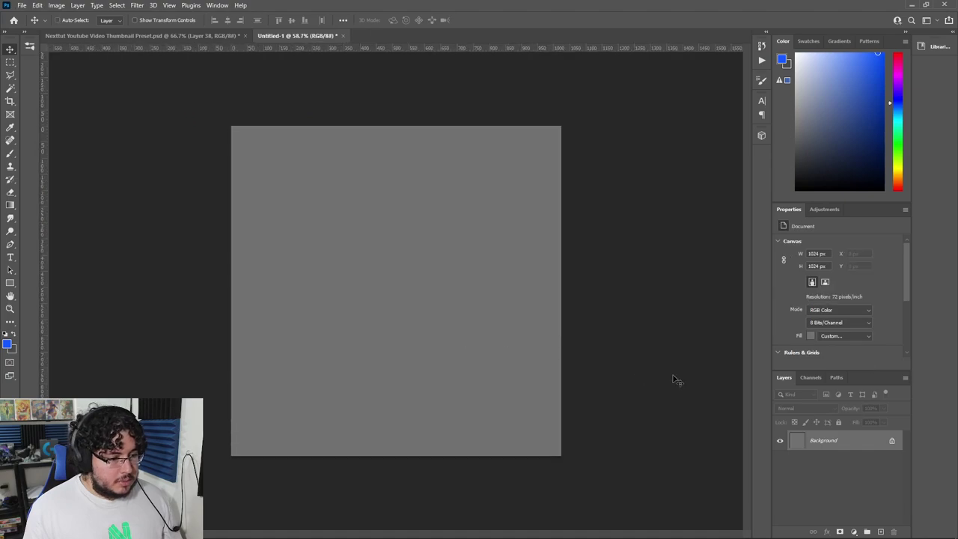
key(ctrl+shift+z)
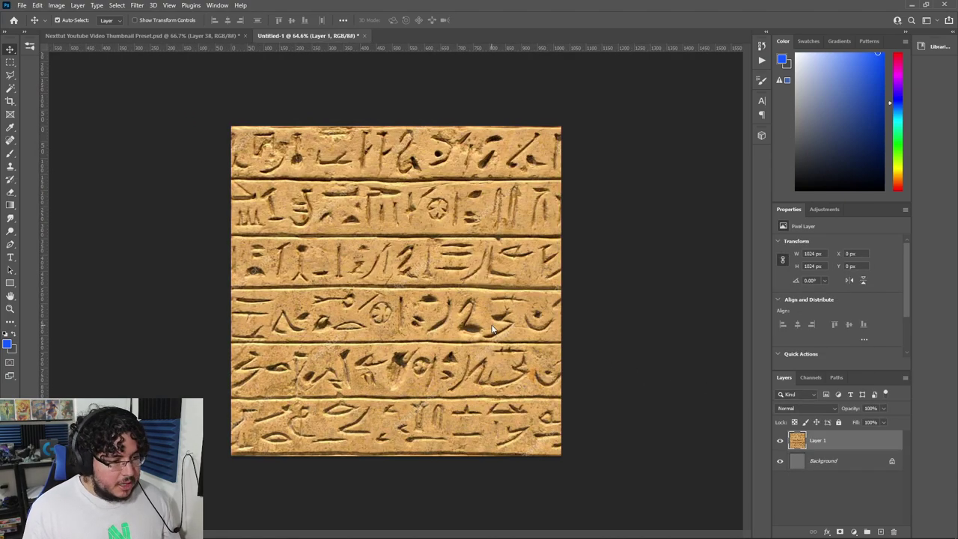
key(ctrl+alt+s)
text(w)
click(656, 8)
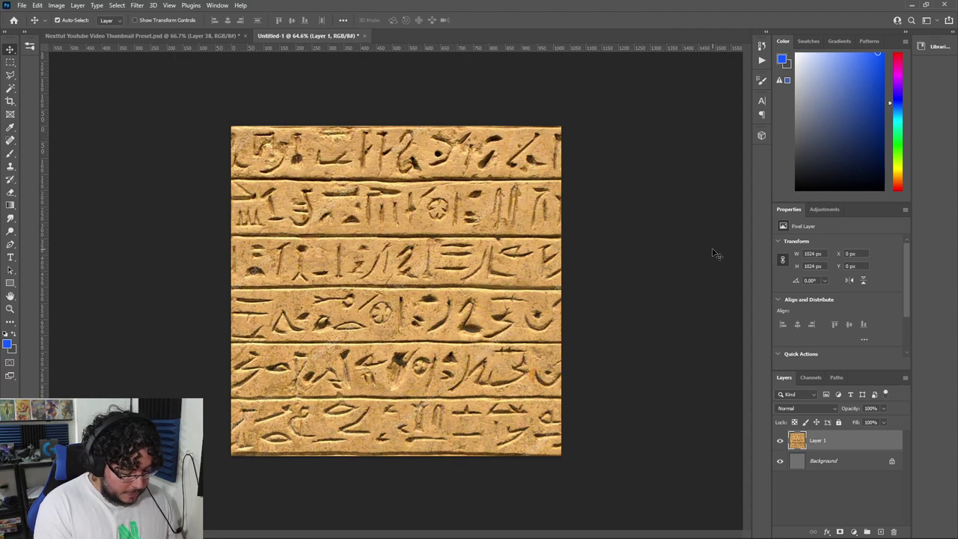
Desaturate the hieroglyph image and invert it so the carved marks are light on a dark background
key(ctrl+shift+u)
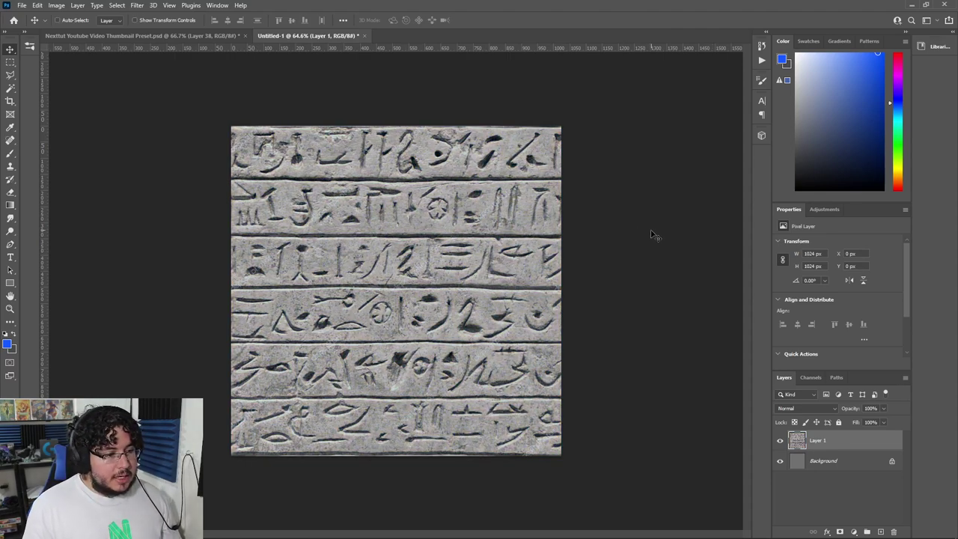
key(ctrl+l)
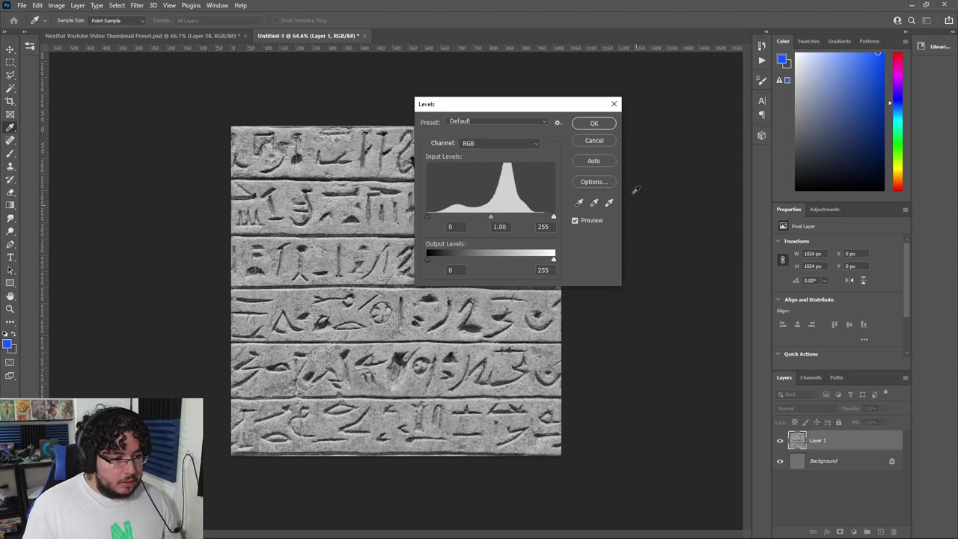
click(603, 126)
key(ctrl+i)
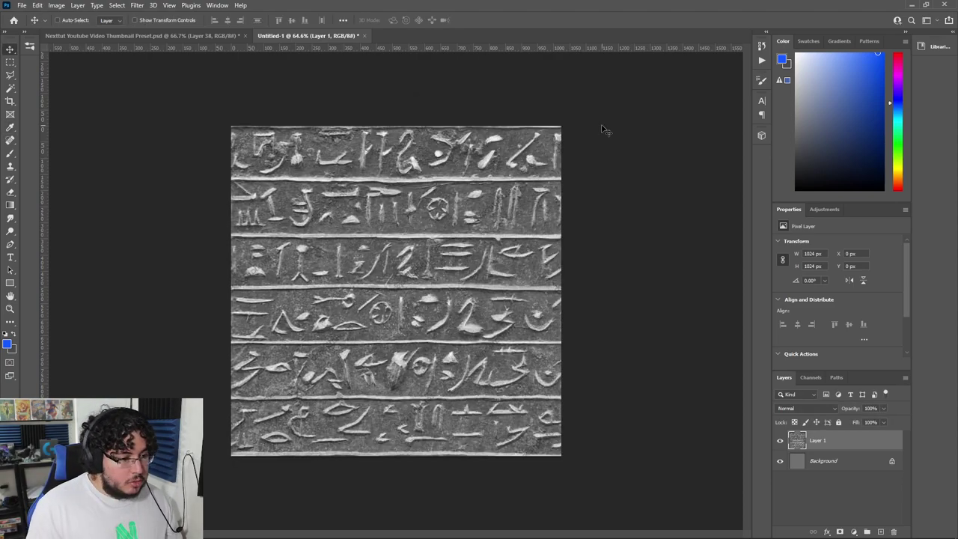
Apply Levels to the inverted hieroglyphs with a black input level of 136 and a midtone of 2.19
key(ctrl+l)
drag(429, 220, 534, 219)
drag(477, 218, 511, 219)
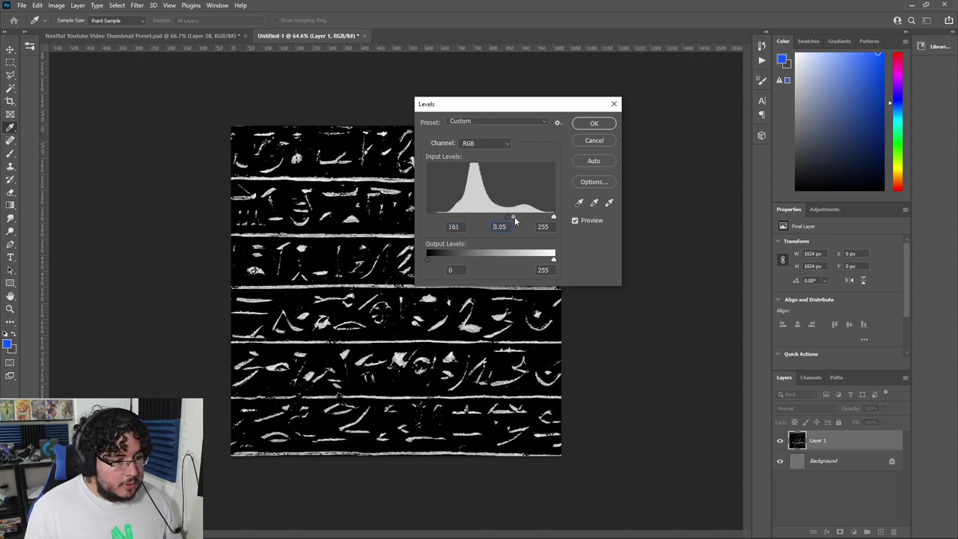
drag(514, 217, 496, 218)
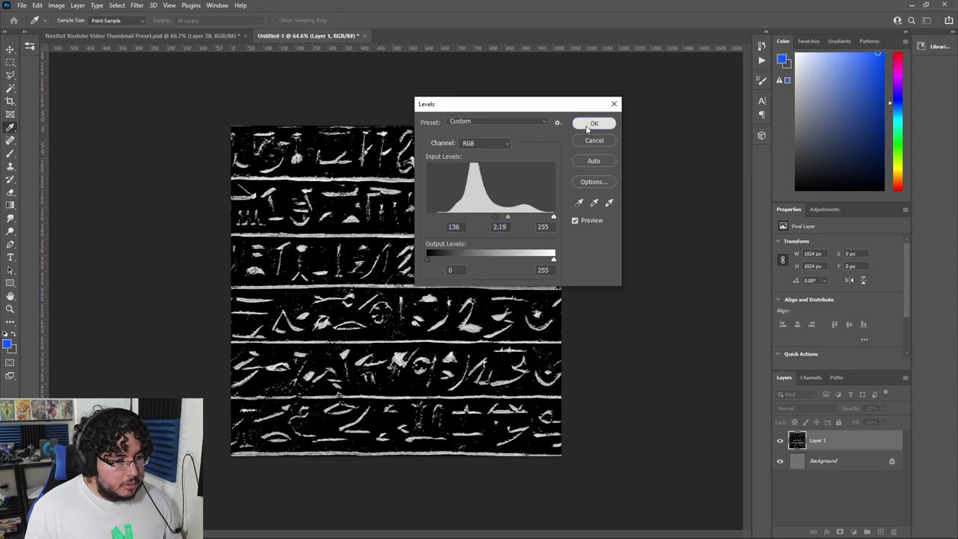
click(594, 124)
click(136, 5)
mouse_move(181, 133)
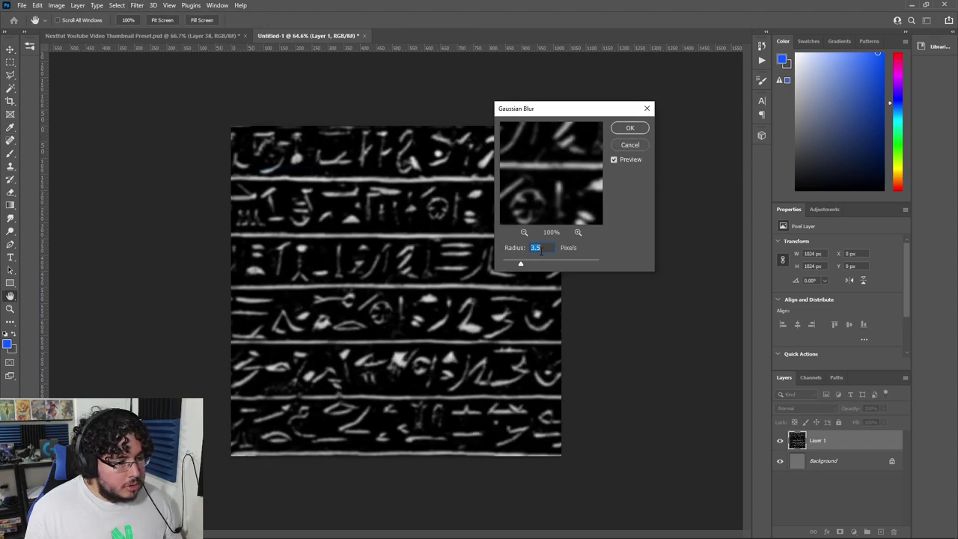
key(Escape)
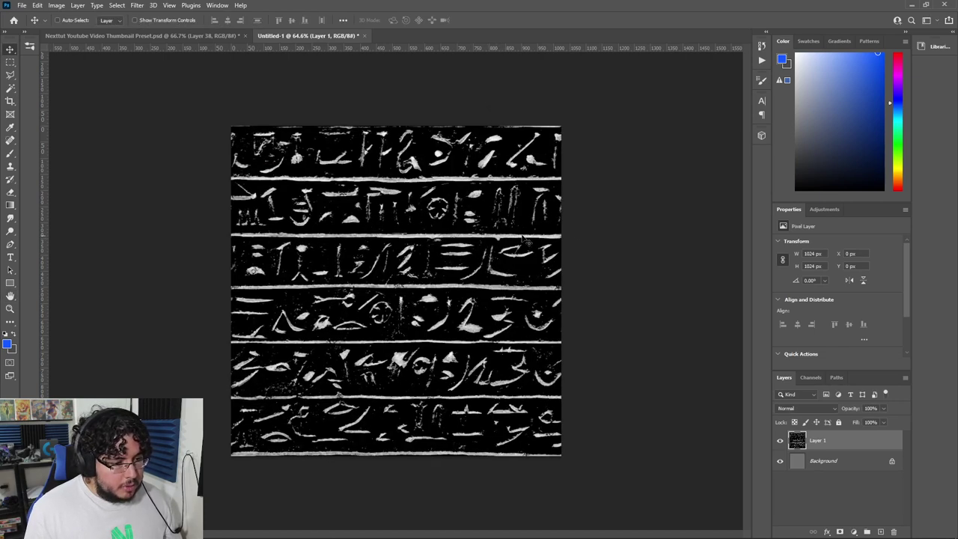
Save a copy of the image as a quality 12 JPEG named EgyptianHieroglyphs in the Nextut_Live assets Obelisk folder
key(ctrl+alt+s)
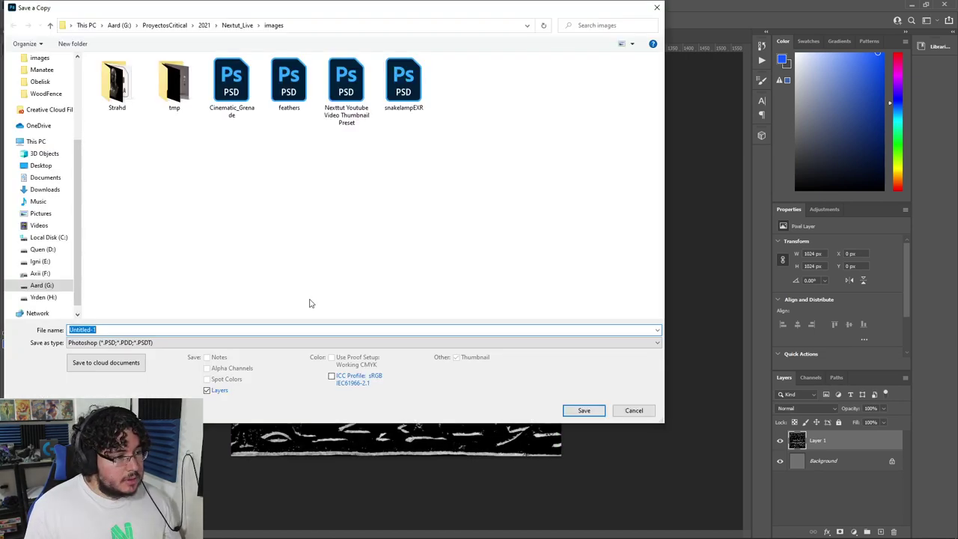
click(125, 343)
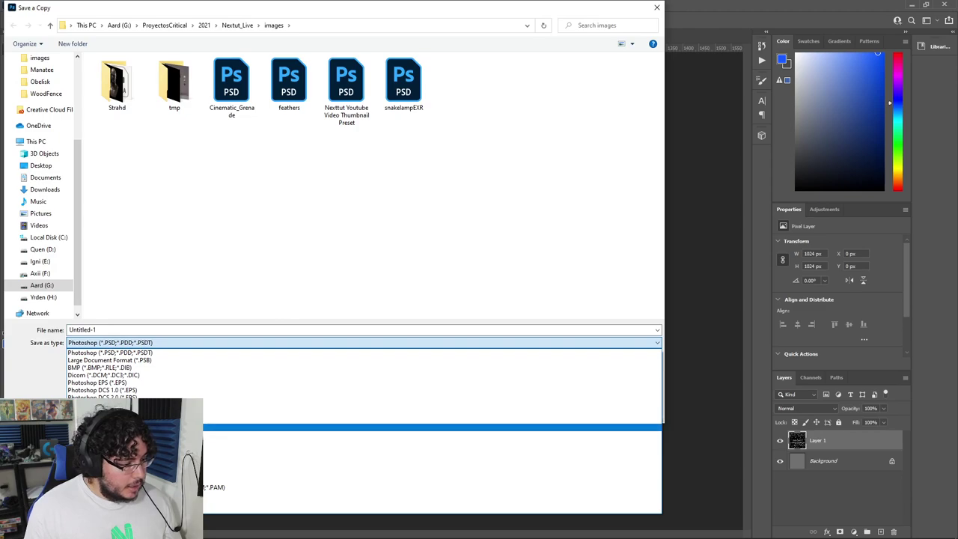
click(224, 427)
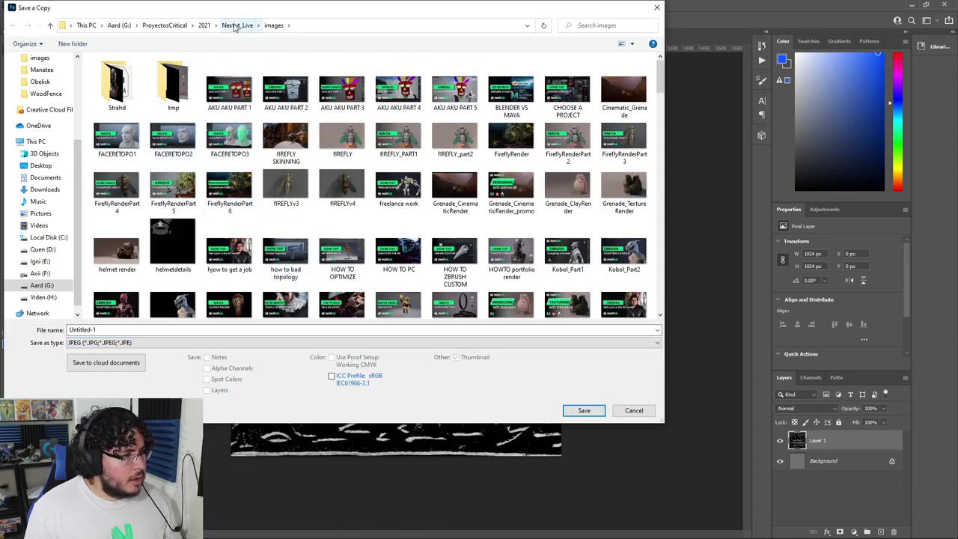
click(234, 27)
double_click(123, 75)
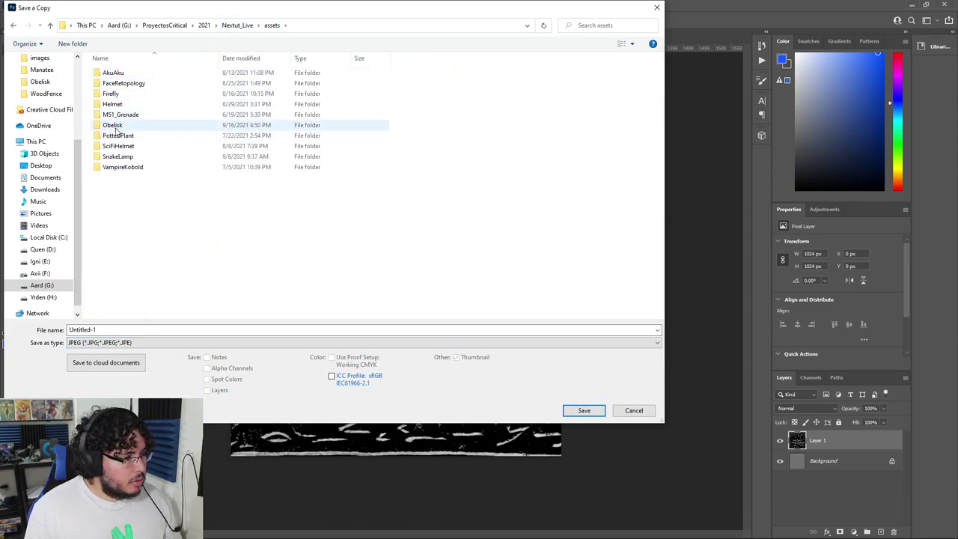
double_click(112, 125)
click(116, 329)
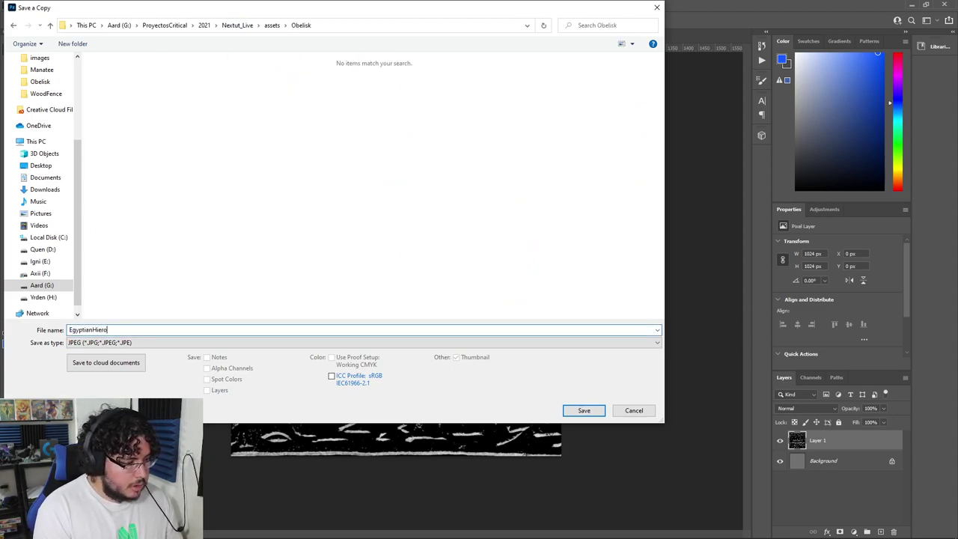
text(EgyptianHieroglyphs)
key(Return)
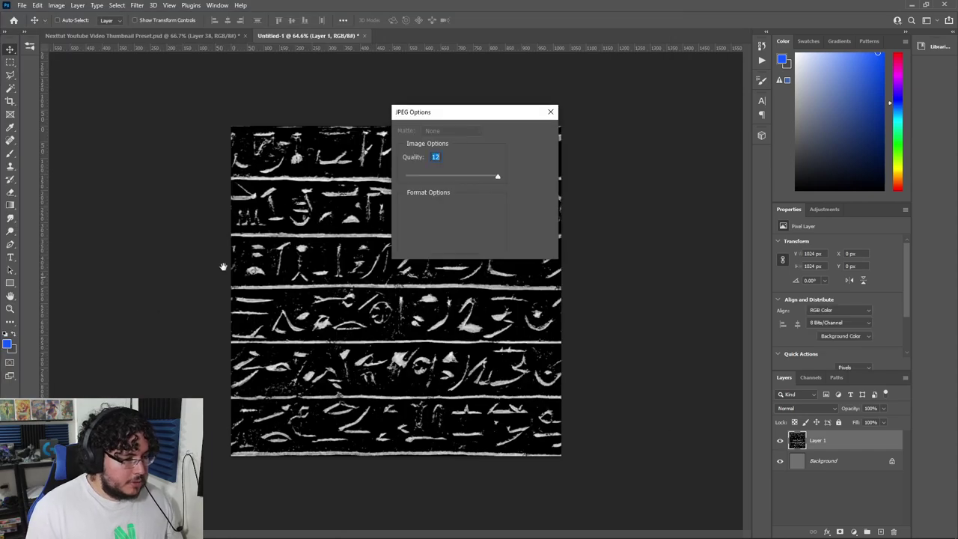
click(529, 135)
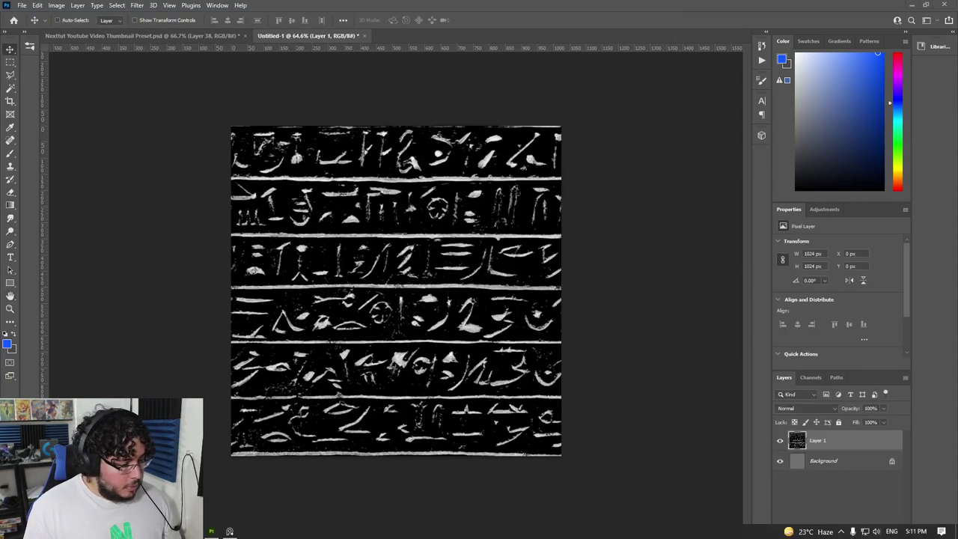
Switch to File Explorer and open the Obelisk folder inside the Nextut_Live assets folder
click(156, 533)
click(621, 385)
click(474, 136)
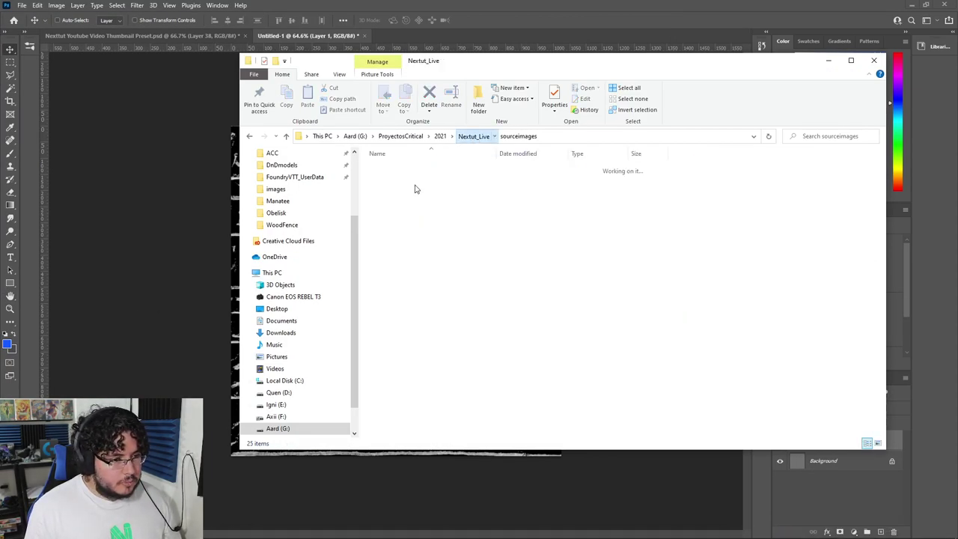
double_click(390, 170)
double_click(400, 223)
Import EgyptianHieroglyphs.jpg into Substance 3D Painter as an alpha, stored in the library 'your_assets'
mouse_move(397, 184)
mouse_down()
mouse_move(305, 490)
mouse_move(209, 532)
mouse_move(353, 464)
mouse_up()
click(598, 175)
click(626, 179)
click(602, 393)
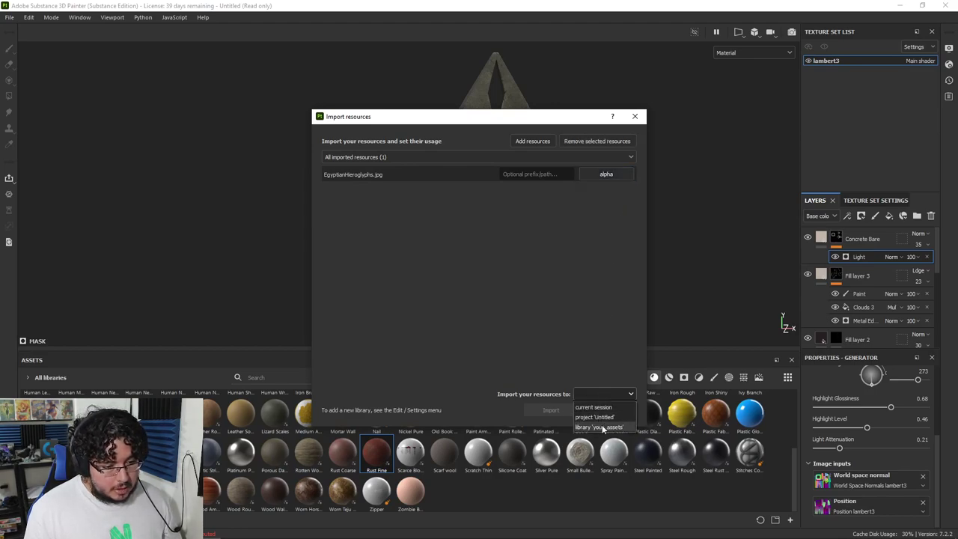
click(604, 427)
click(551, 410)
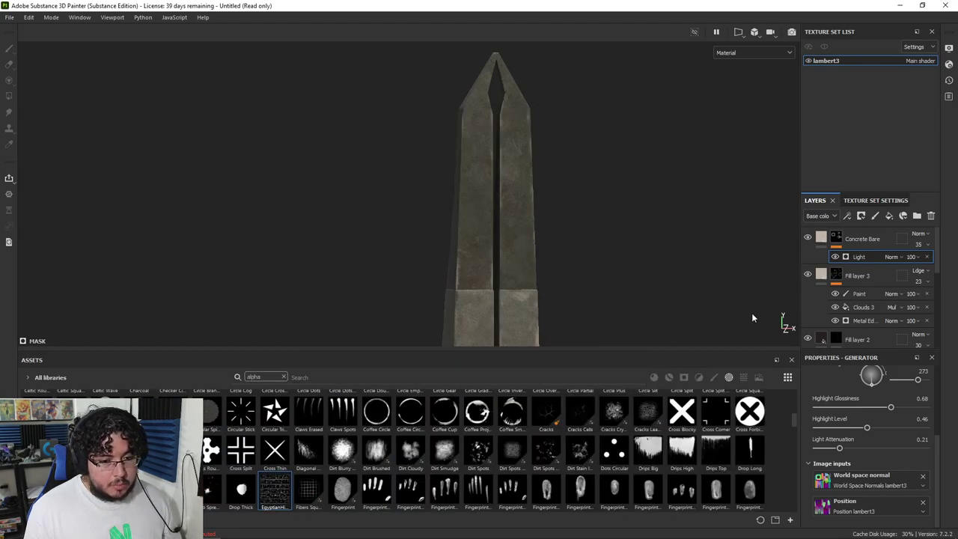
Add a fill layer above Concrete Bare with only color and height enabled, and give it a near-black base color
click(869, 243)
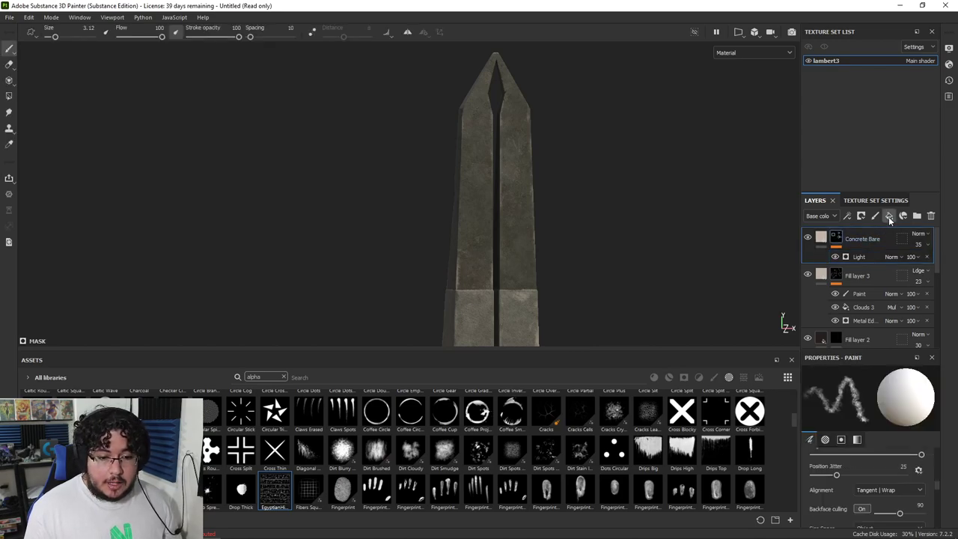
click(890, 218)
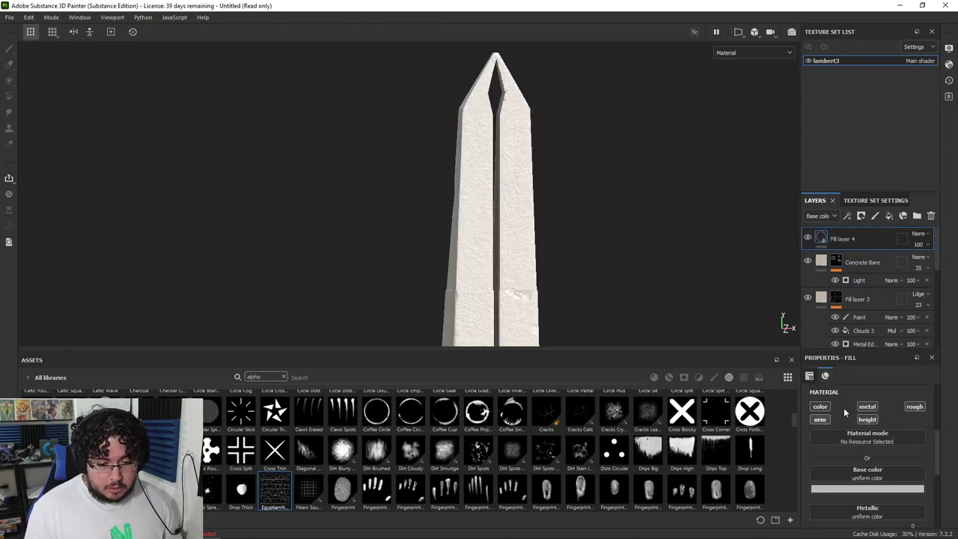
click(915, 407)
click(867, 490)
drag(865, 437, 834, 461)
click(869, 243)
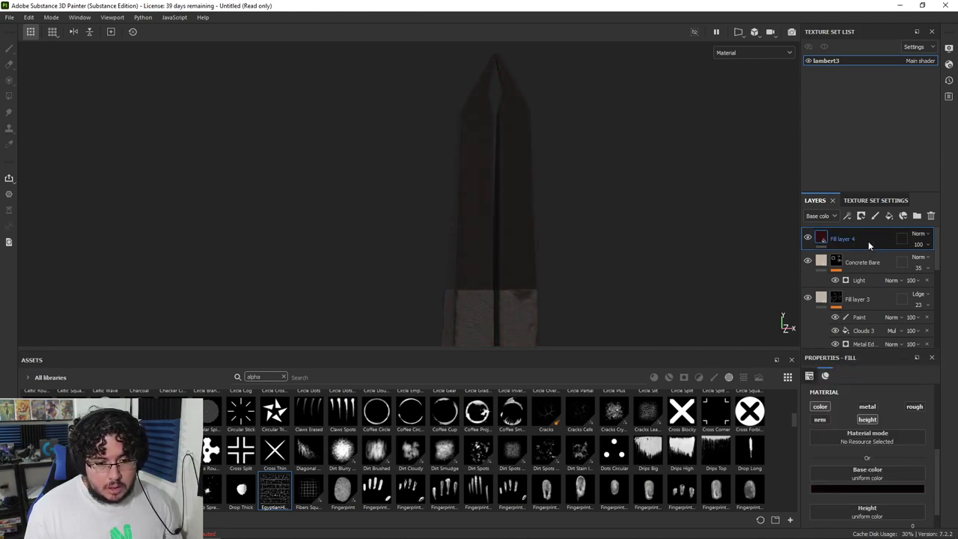
scroll(873, 513, down, 1)
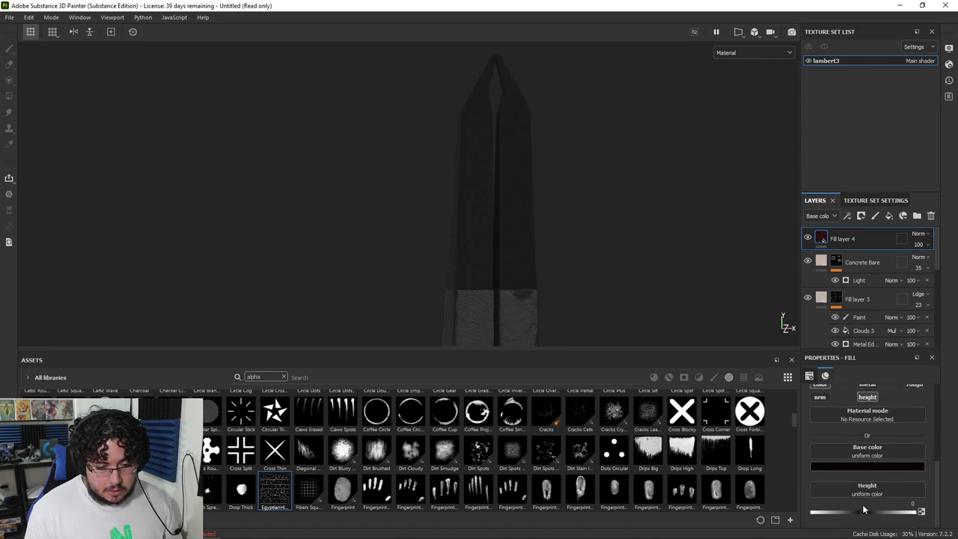
Set Fill layer 4's height to -0.128 and give the layer a black mask
drag(857, 513, 859, 512)
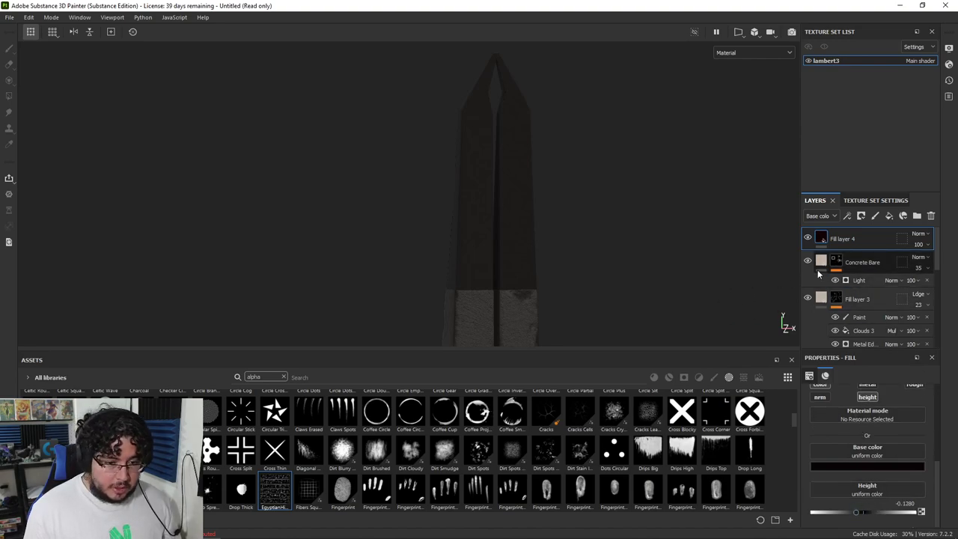
right_click(838, 241)
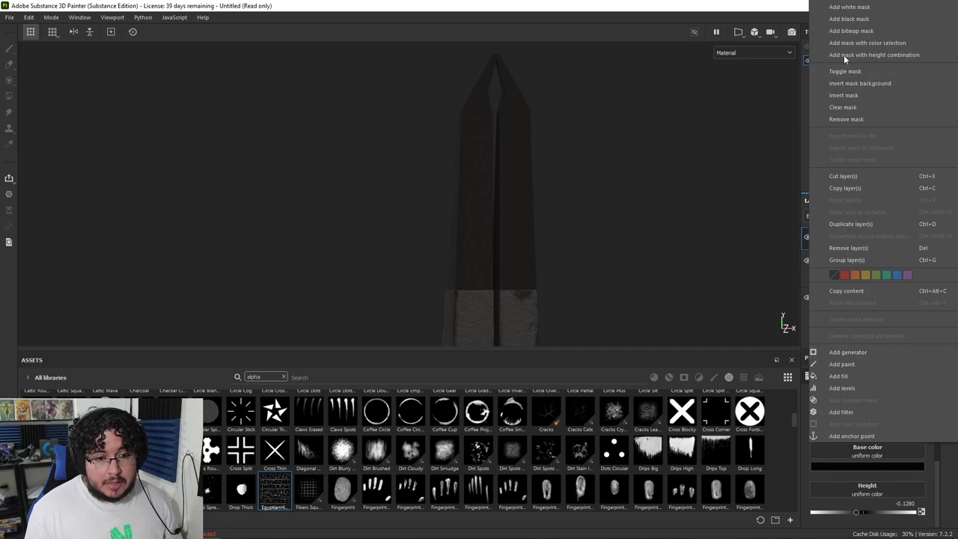
click(850, 18)
Add a fill effect to Fill layer 4's mask and use the EgyptianHieroglyphs alpha as its grayscale source
right_click(839, 238)
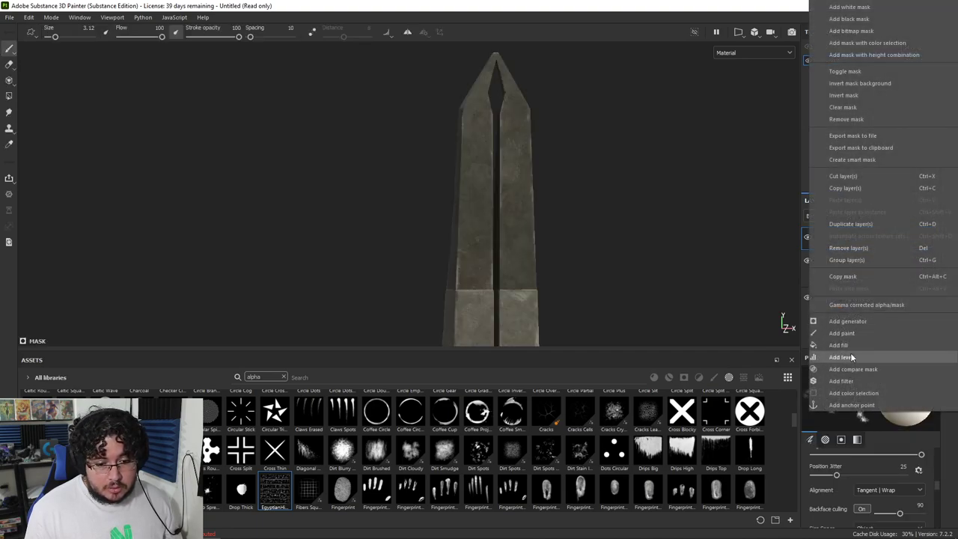
click(849, 344)
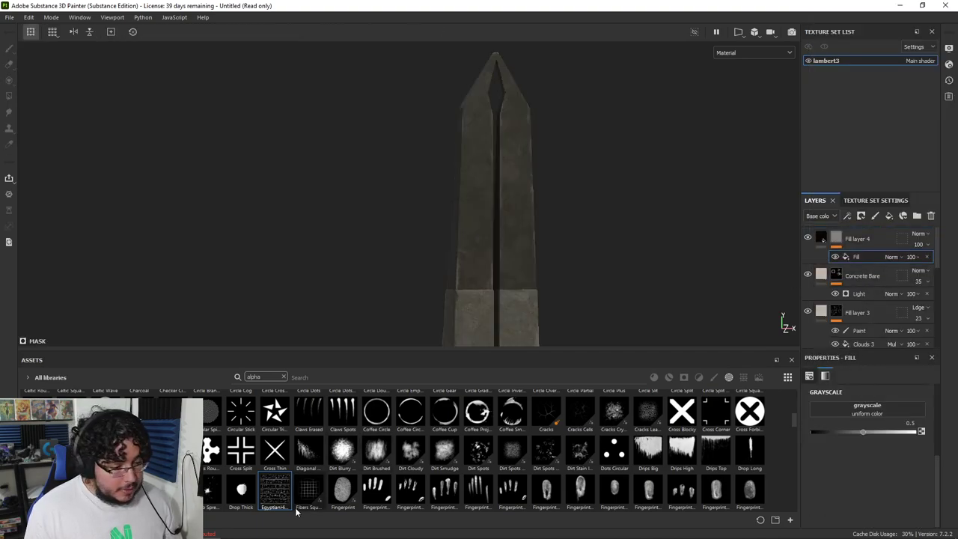
drag(536, 488, 828, 408)
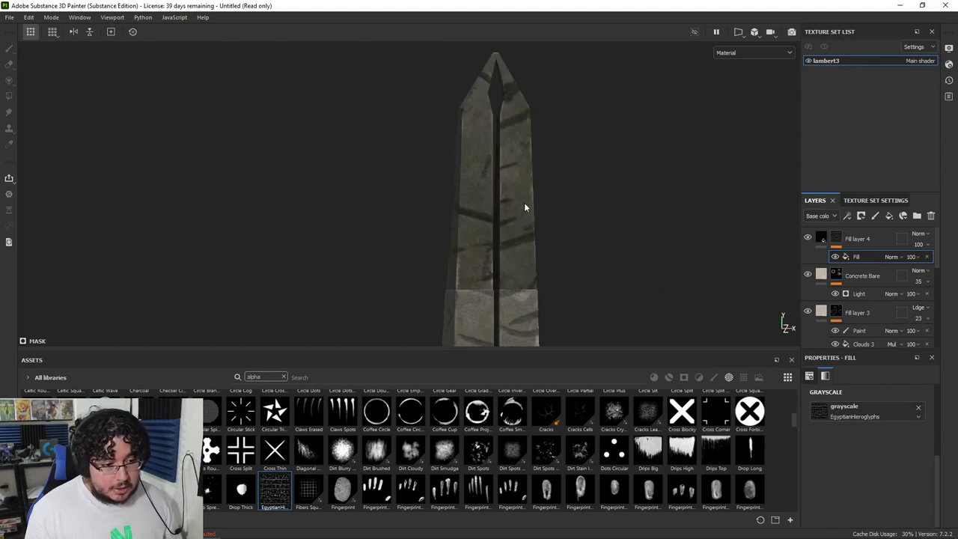
Set the hieroglyph mask fill's UV scale to 16 and check the pattern on the obelisk's shaft
scroll(875, 453, up, 5)
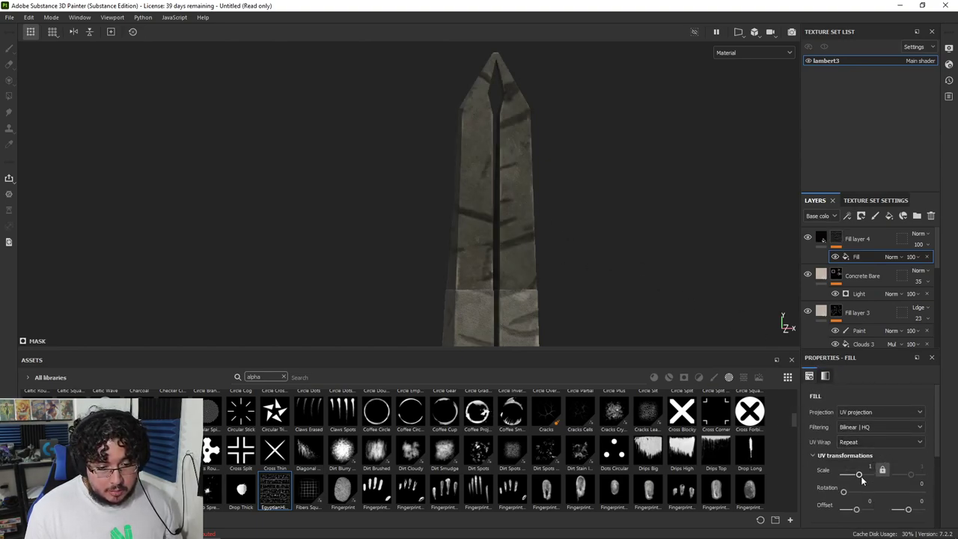
drag(861, 475, 864, 477)
alt+right_drag(541, 255, 627, 303)
alt+drag(627, 304, 554, 282)
alt+right_drag(553, 282, 765, 283)
alt+drag(509, 238, 400, 211)
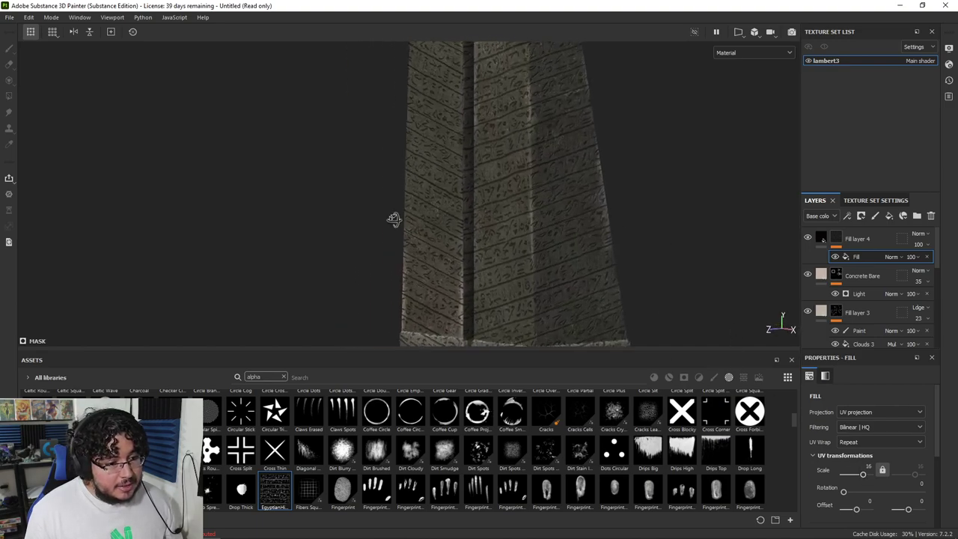
alt+right_drag(401, 210, 522, 240)
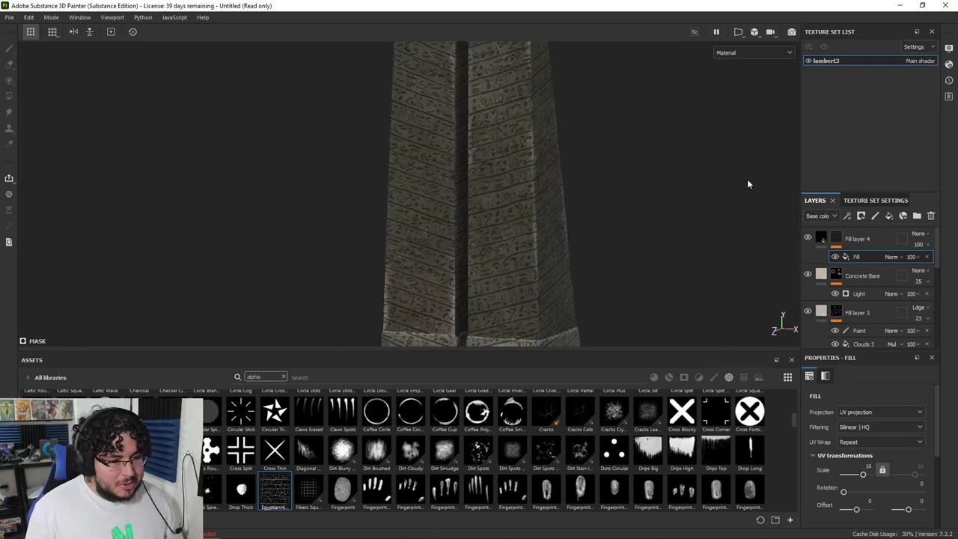
click(820, 239)
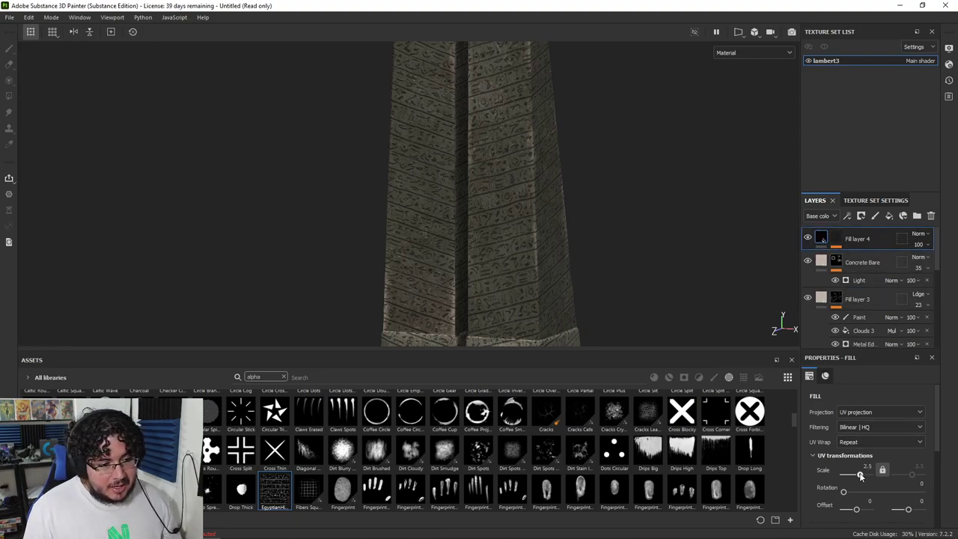
click(837, 238)
scroll(851, 477, up, 6)
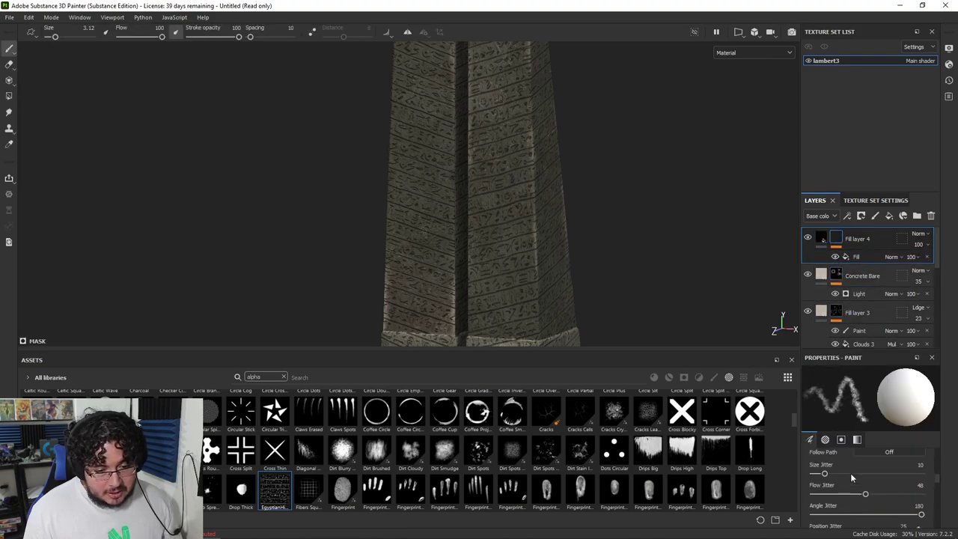
scroll(851, 473, down, 6)
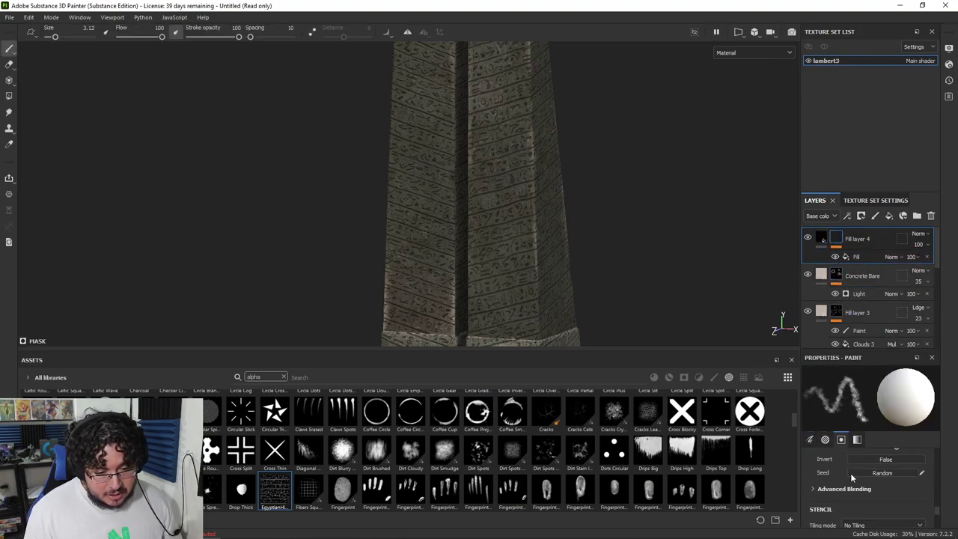
scroll(851, 473, down, 4)
scroll(851, 473, up, 5)
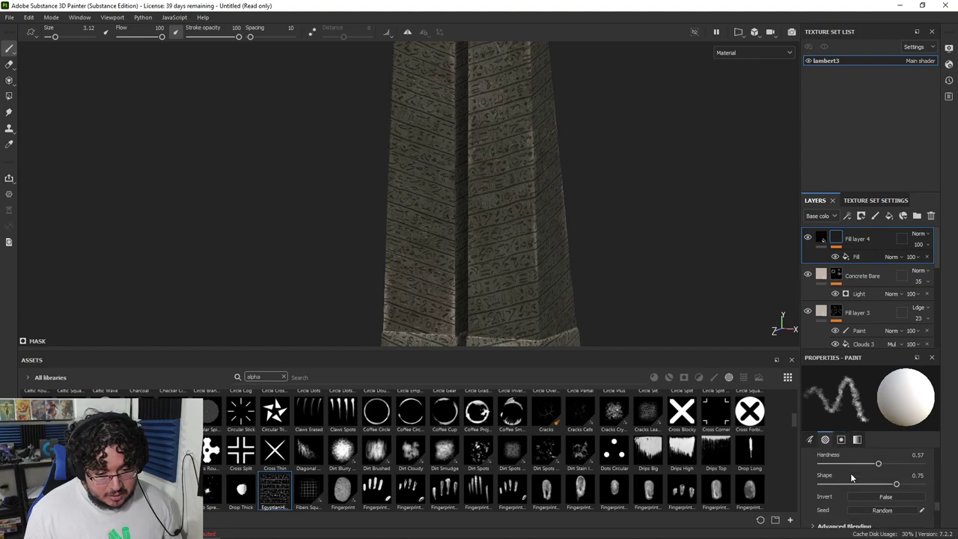
scroll(851, 473, up, 3)
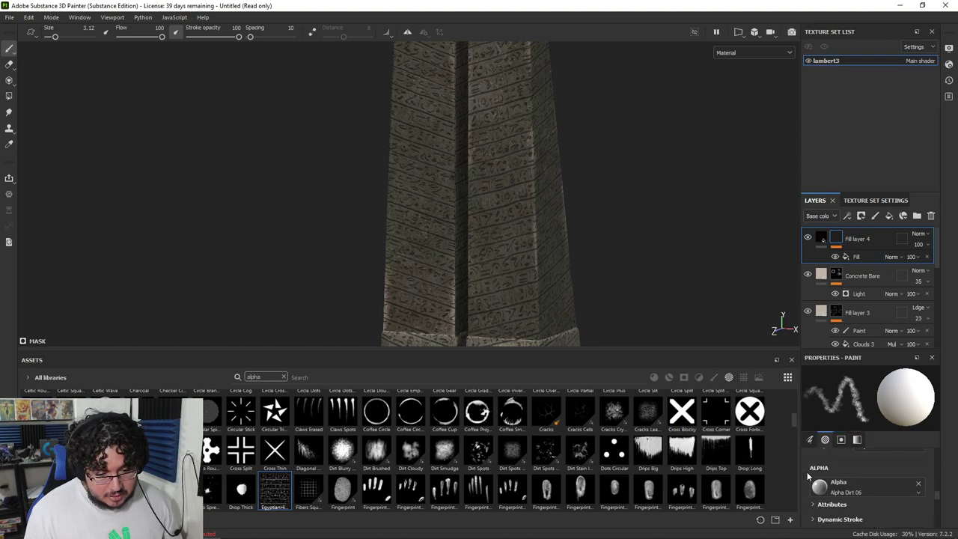
scroll(808, 476, up, 3)
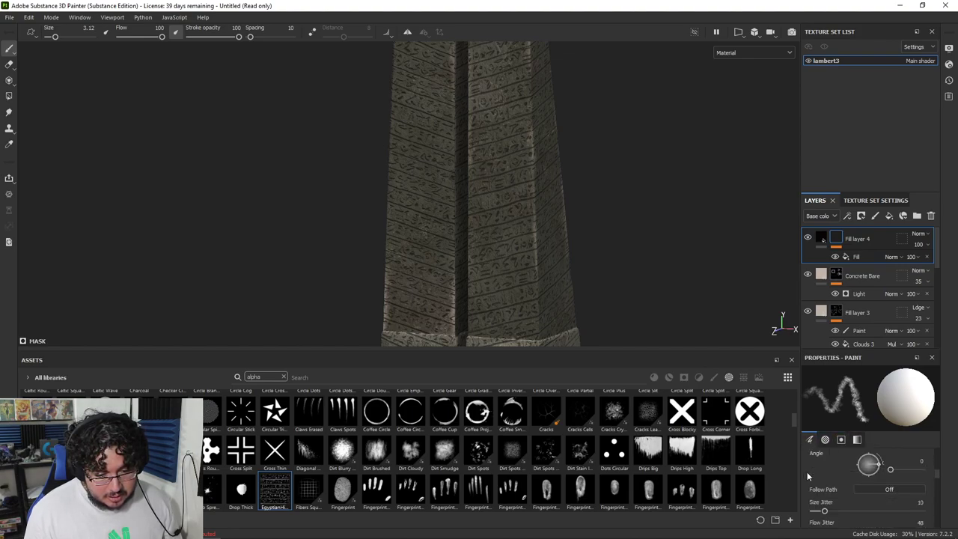
scroll(807, 476, up, 2)
Inspect the direction of the hieroglyph rows on the different faces of the obelisk's upper section
alt+right_drag(782, 303, 665, 271)
alt+drag(624, 263, 735, 263)
alt+right_drag(735, 264, 599, 268)
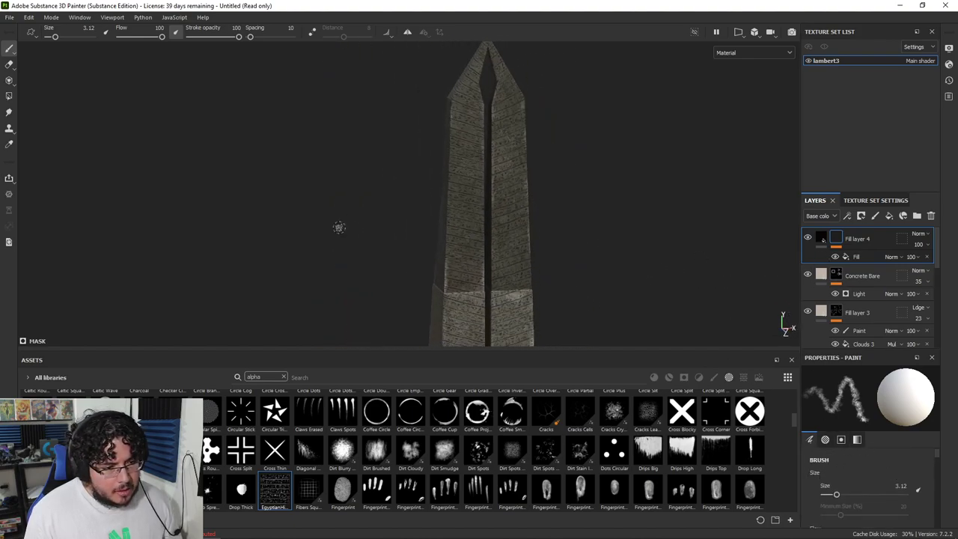
alt+drag(603, 230, 496, 222)
alt+right_drag(599, 232, 730, 244)
alt+drag(730, 244, 381, 235)
alt+middle_drag(663, 253, 591, 282)
alt+drag(729, 283, 868, 243)
alt+right_drag(589, 220, 548, 228)
alt+middle_drag(586, 238, 649, 271)
alt+drag(649, 271, 697, 251)
alt+right_drag(622, 232, 649, 241)
alt+middle_drag(637, 247, 667, 312)
alt+right_drag(576, 243, 610, 247)
alt+middle_drag(595, 249, 609, 285)
alt+drag(643, 239, 612, 293)
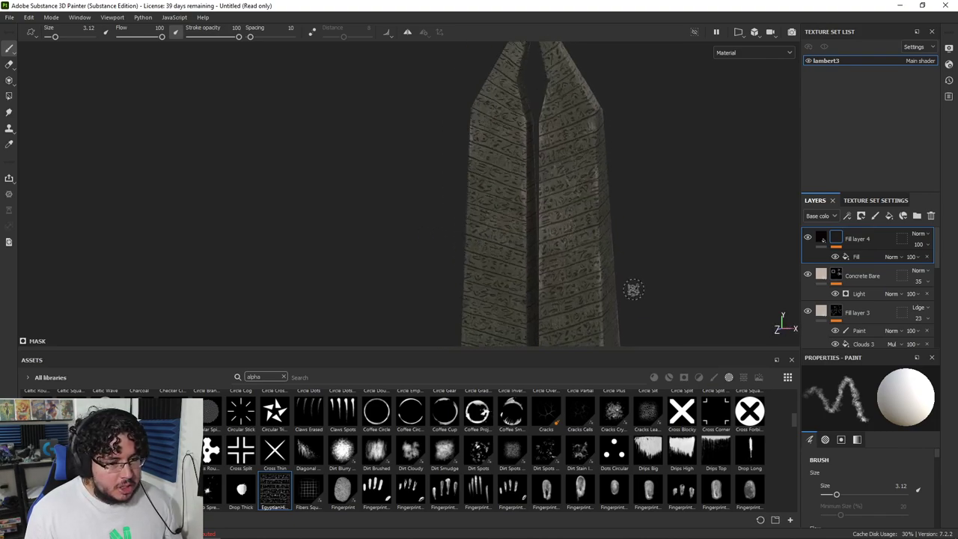
alt+middle_drag(632, 291, 600, 191)
alt+right_drag(611, 253, 393, 260)
alt+middle_drag(393, 260, 423, 164)
Switch to Maya and open the UV Editor for the obelisk mesh
key(alt+Tab)
key(alt+Tab)
key(alt+Tab)
key(alt+Tab)
key(alt+Tab)
key(alt+Tab)
key(alt+Tab)
click(520, 337)
click(533, 342)
alt+drag(533, 341, 550, 269)
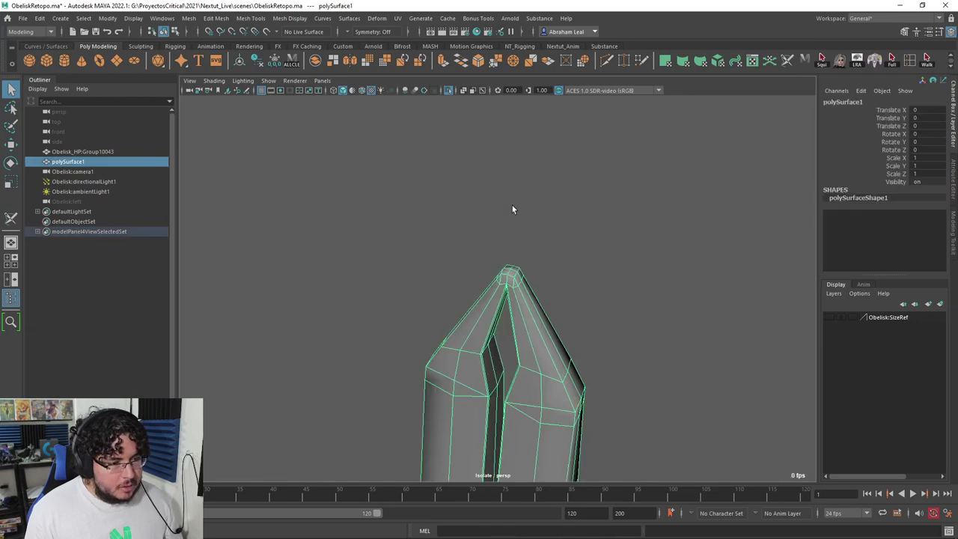
click(397, 19)
click(423, 38)
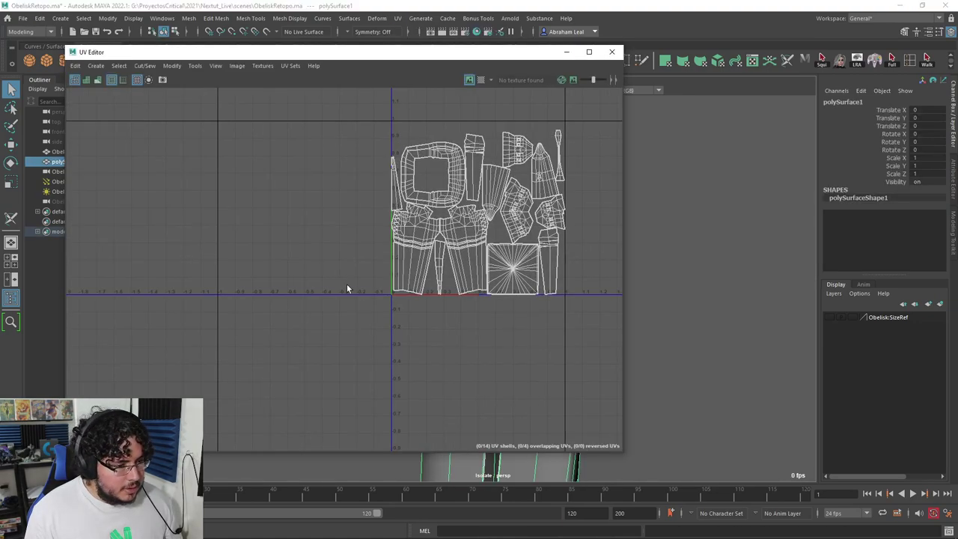
Change to UV shell selection and select the shells belonging to the obelisk's upper section
right_drag(387, 239, 331, 214)
alt+middle_drag(464, 201, 396, 235)
alt+right_drag(397, 235, 453, 224)
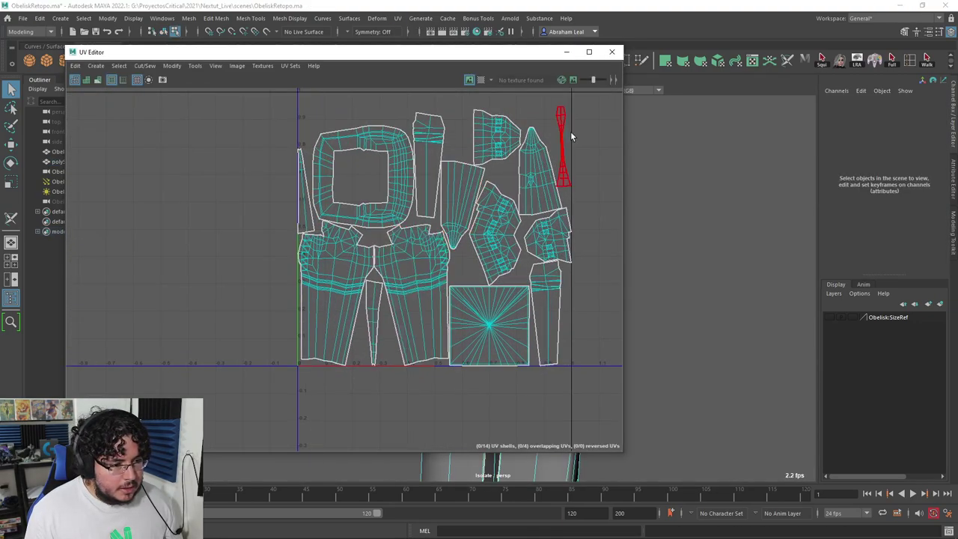
drag(470, 53, 114, 67)
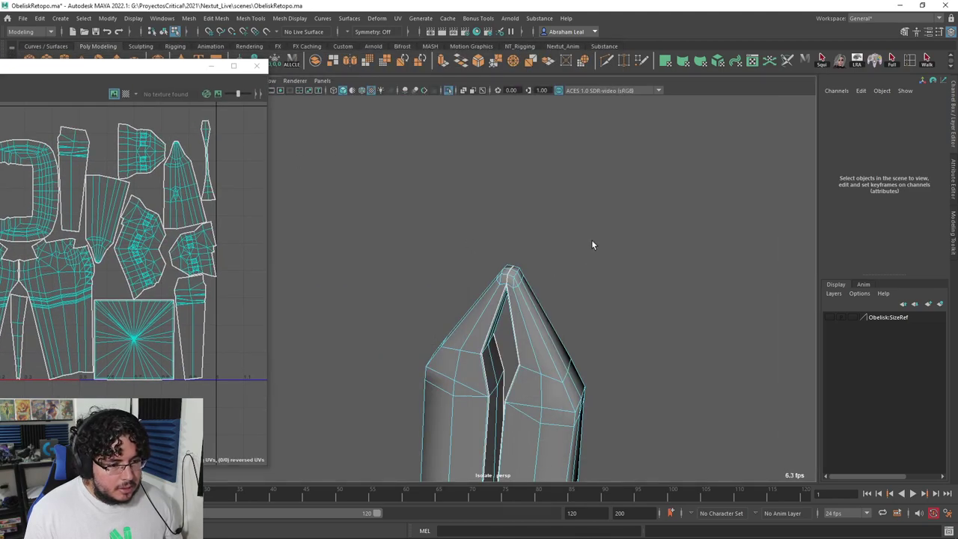
drag(588, 246, 415, 321)
alt+middle_drag(150, 189, 289, 175)
scroll(289, 177, down, 3)
scroll(216, 179, down, 1)
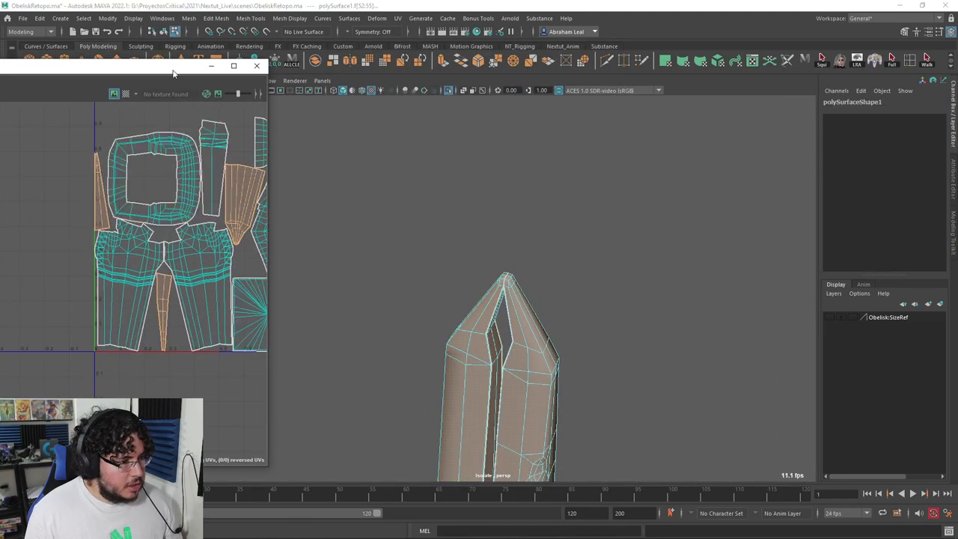
Examine the orientation of the upper section's selected shells in the UV layout
drag(171, 68, 439, 86)
alt+middle_drag(450, 189, 269, 180)
scroll(270, 180, up, 4)
click(379, 223)
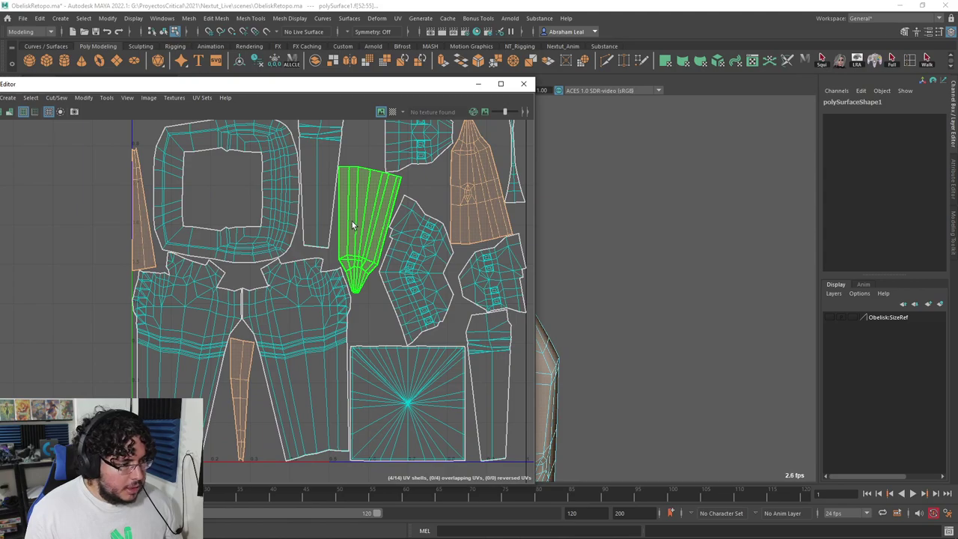
alt+middle_drag(435, 227, 360, 261)
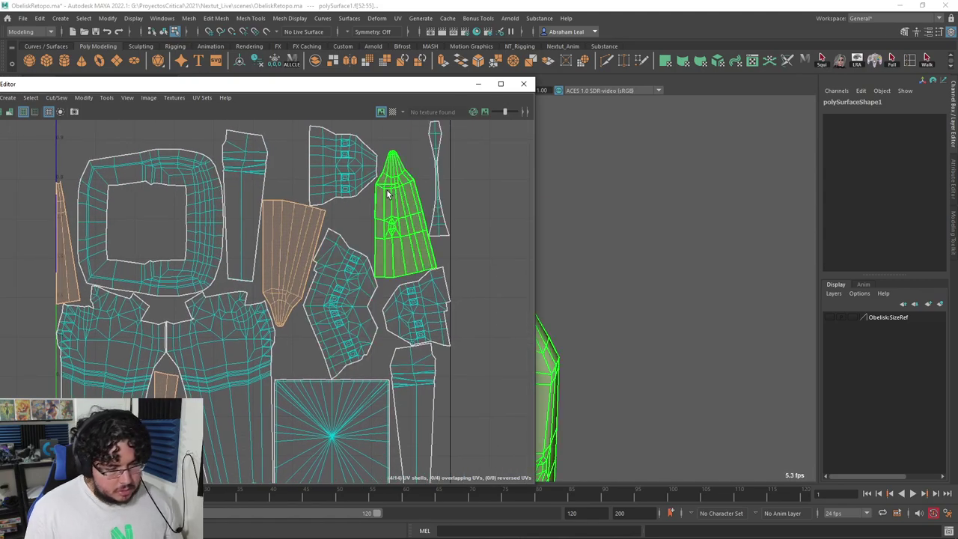
Switch back to Substance 3D Painter and inspect how the hieroglyphs run across the shaft's faces and seams
key(alt+Tab)
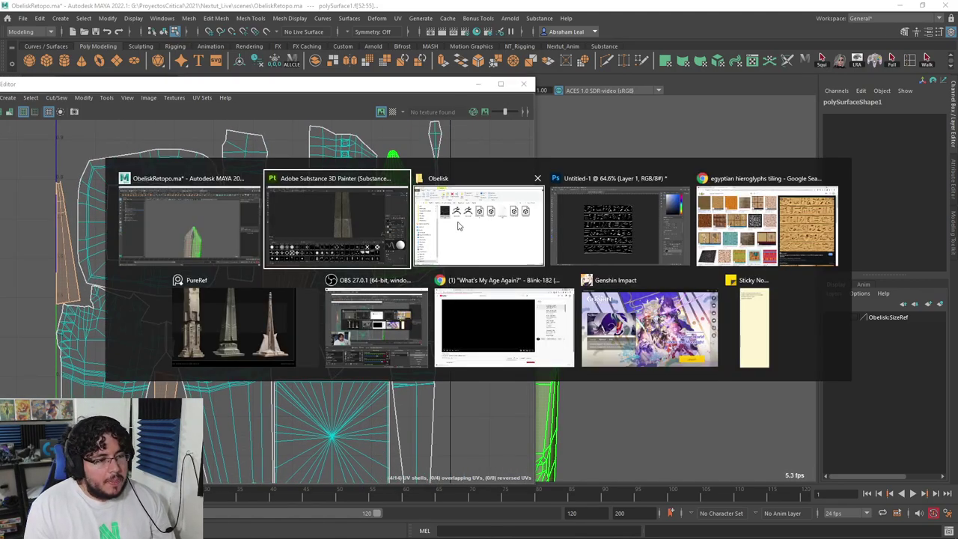
alt+right_drag(462, 197, 595, 229)
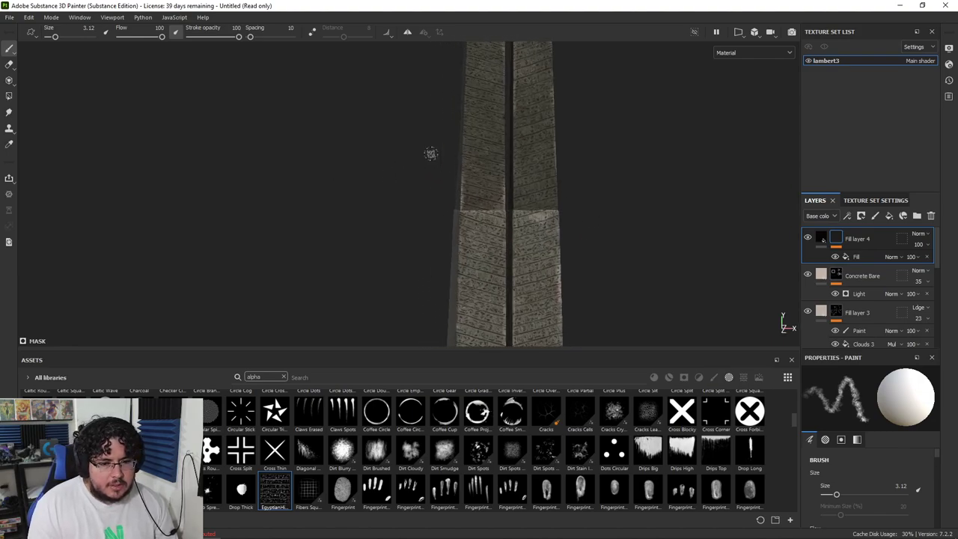
alt+right_drag(447, 157, 460, 194)
alt+drag(459, 194, 524, 224)
alt+middle_drag(524, 225, 516, 238)
alt+drag(516, 237, 659, 191)
alt+drag(397, 205, 528, 213)
shift+right_drag(528, 212, 459, 212)
alt+middle_drag(477, 221, 628, 238)
alt+drag(628, 238, 548, 231)
alt+middle_drag(547, 231, 462, 244)
alt+right_drag(462, 244, 498, 251)
alt+drag(666, 222, 447, 230)
Try rotating the hieroglyph mask fill to 16.15 degrees and check the rows around the shaft
click(823, 238)
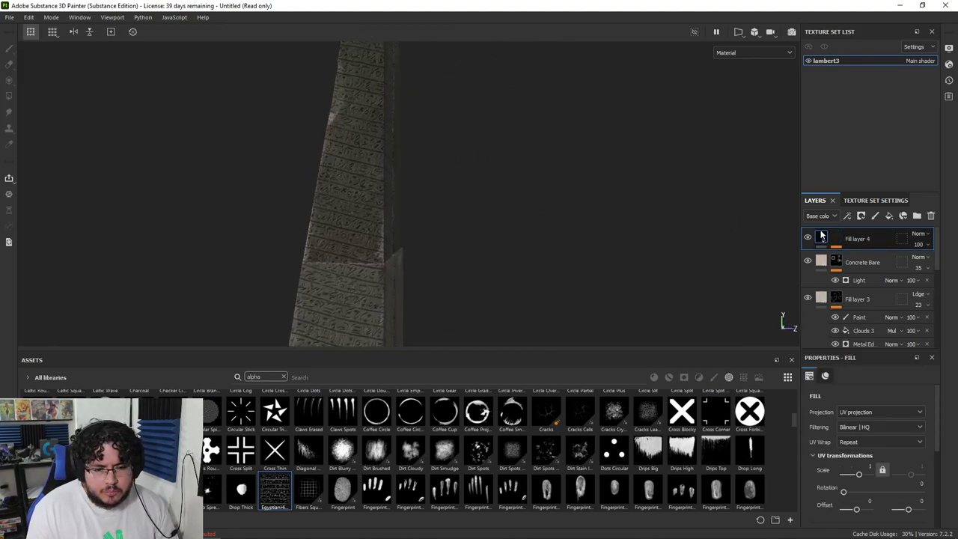
mouse_move(822, 236)
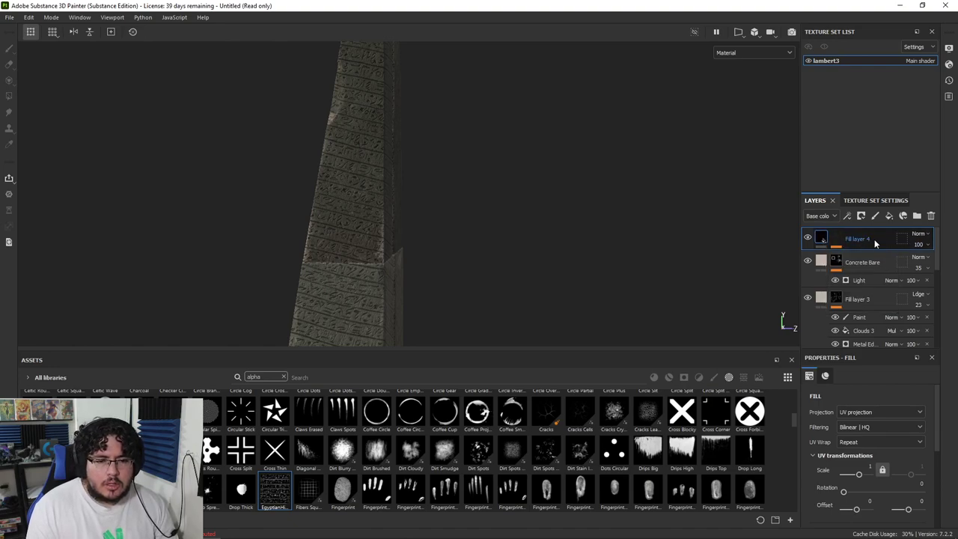
click(837, 238)
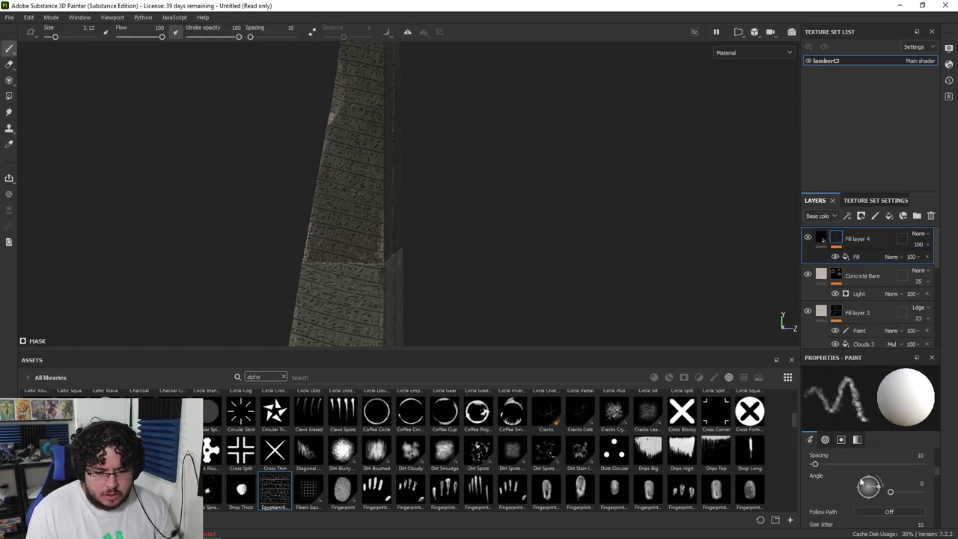
click(854, 256)
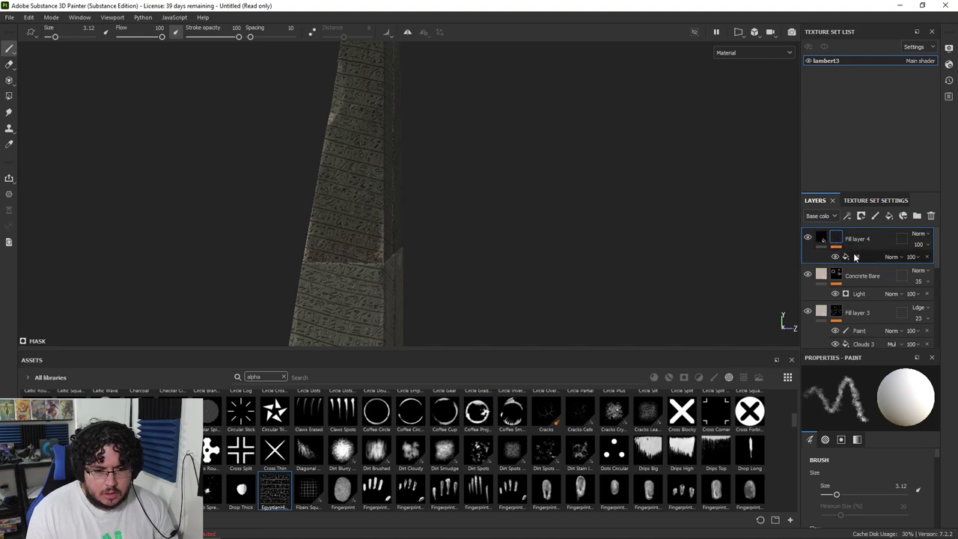
drag(844, 492, 848, 493)
alt+drag(525, 255, 672, 244)
alt+drag(442, 255, 336, 262)
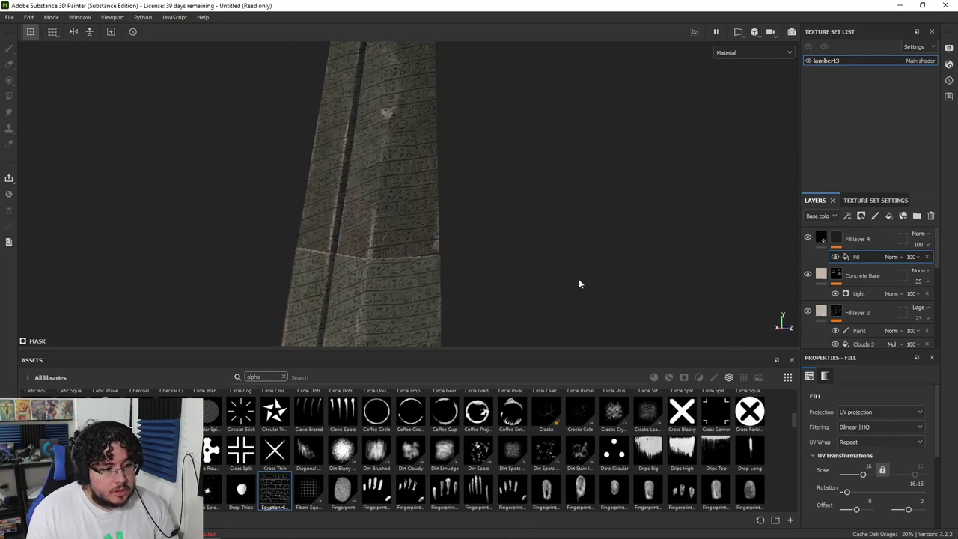
Change the hieroglyph fill's projection to Tri-planar projection and reset its rotation to zero
click(884, 412)
click(870, 447)
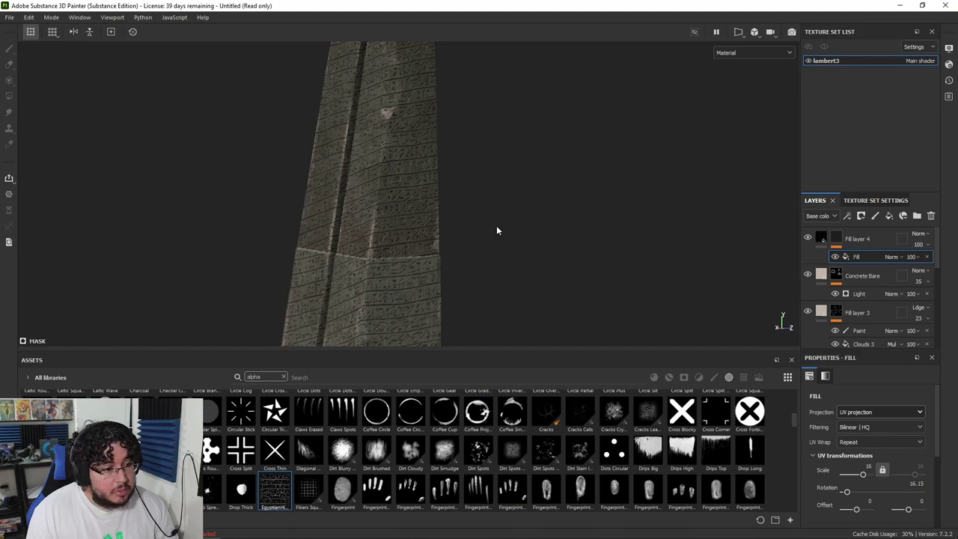
alt+drag(579, 241, 518, 246)
drag(846, 510, 839, 510)
Inspect the tri-planar hieroglyph rows around the obelisk's shaft and at the ledge between its sections
alt+drag(525, 207, 303, 202)
shift+right_drag(349, 196, 377, 195)
alt+middle_drag(377, 196, 391, 229)
alt+right_drag(391, 230, 601, 210)
alt+middle_drag(342, 94, 321, 161)
alt+right_drag(321, 160, 321, 116)
alt+drag(475, 204, 375, 146)
alt+right_drag(375, 145, 468, 142)
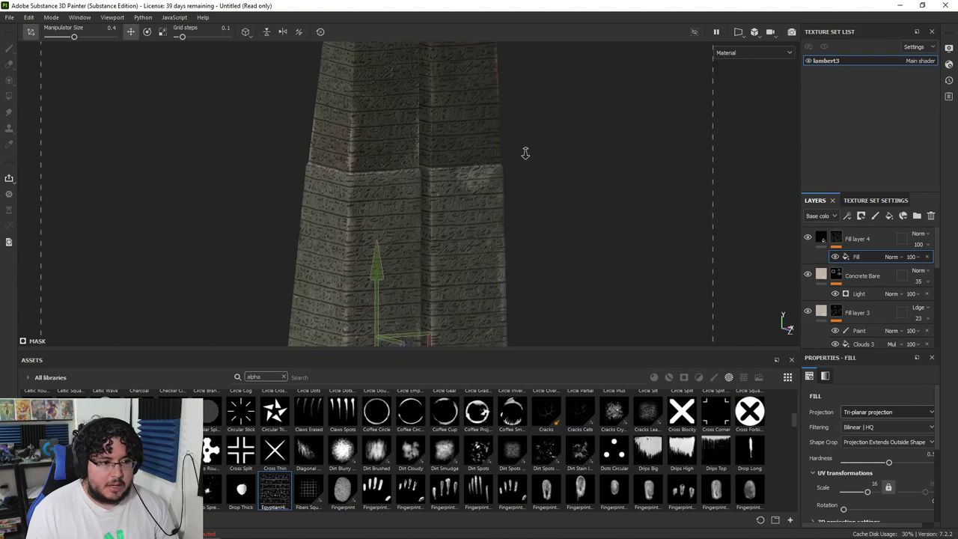
alt+middle_drag(543, 207, 627, 133)
alt+right_drag(628, 133, 588, 151)
alt+middle_drag(464, 255, 442, 146)
alt+right_drag(542, 203, 616, 168)
Switch to PureRef and examine the engraved hieroglyphs on the reference obelisk's upper shaft
key(alt+Tab)
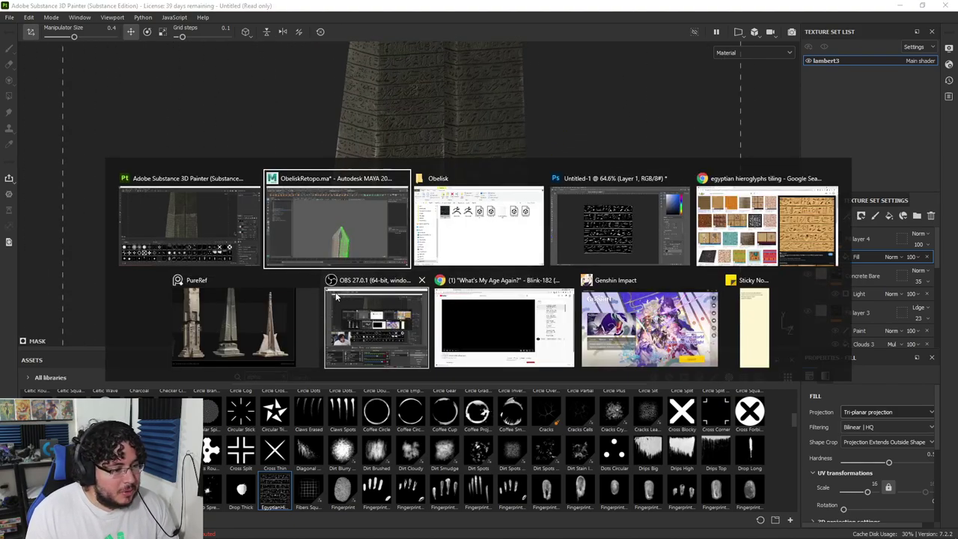
click(280, 319)
mouse_move(957, 200)
right_down()
mouse_move(587, 226)
mouse_move(603, 220)
right_up()
scroll(547, 259, up, 5)
right_drag(547, 260, 580, 312)
scroll(491, 386, down, 5)
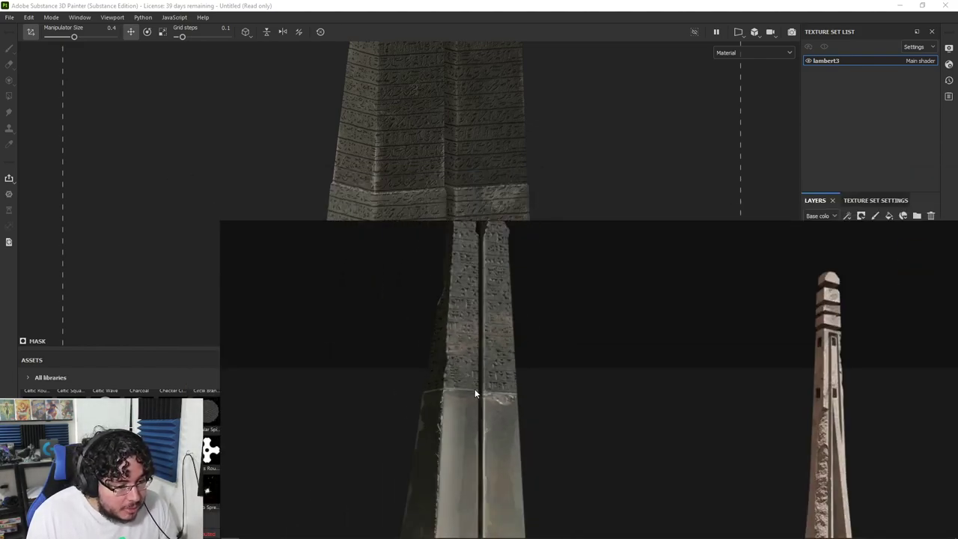
right_drag(486, 376, 484, 400)
scroll(485, 402, up, 4)
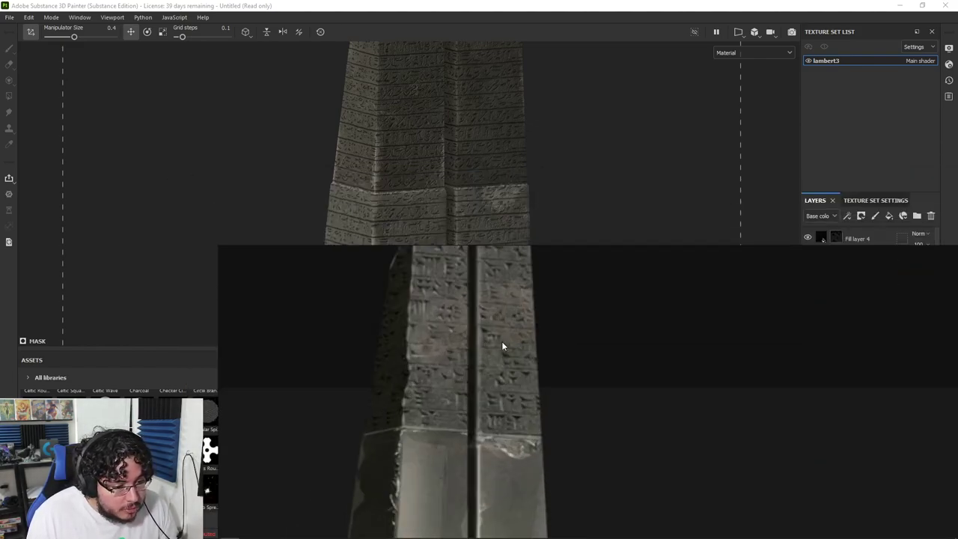
Examine the size and spacing of the glyph rows up to the tip of the reference obelisk
drag(507, 313, 505, 330)
middle_drag(506, 308, 497, 352)
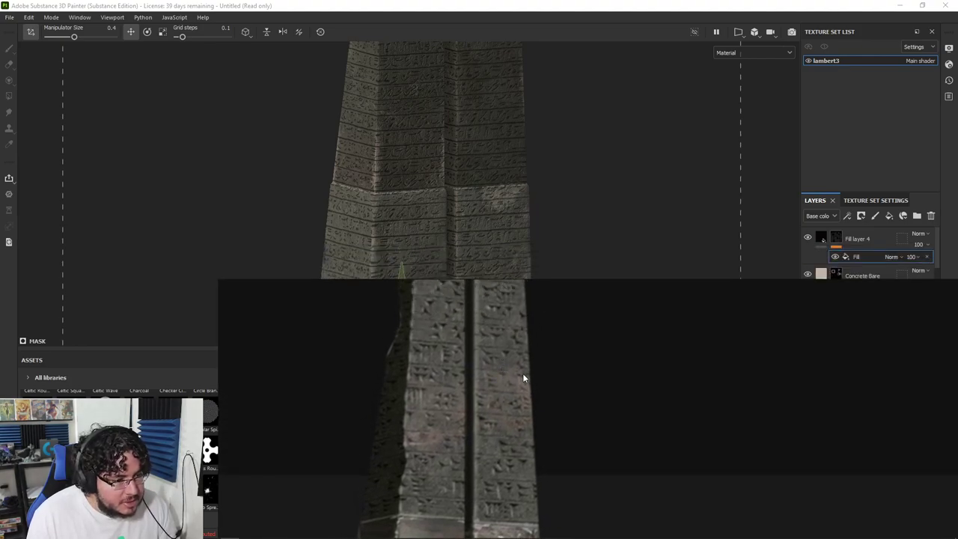
middle_drag(523, 433, 519, 459)
scroll(509, 508, down, 3)
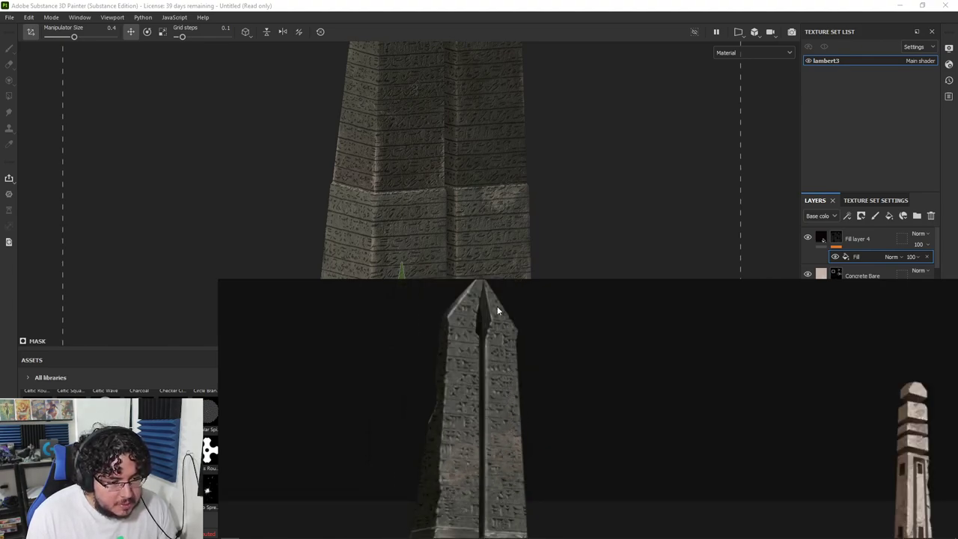
right_drag(487, 283, 957, 166)
Set the hieroglyph mask fill's UV scale to 10
scroll(570, 162, down, 2)
alt+middle_drag(570, 161, 576, 252)
scroll(576, 251, up, 4)
alt+right_drag(575, 253, 267, 135)
alt+middle_drag(485, 227, 433, 235)
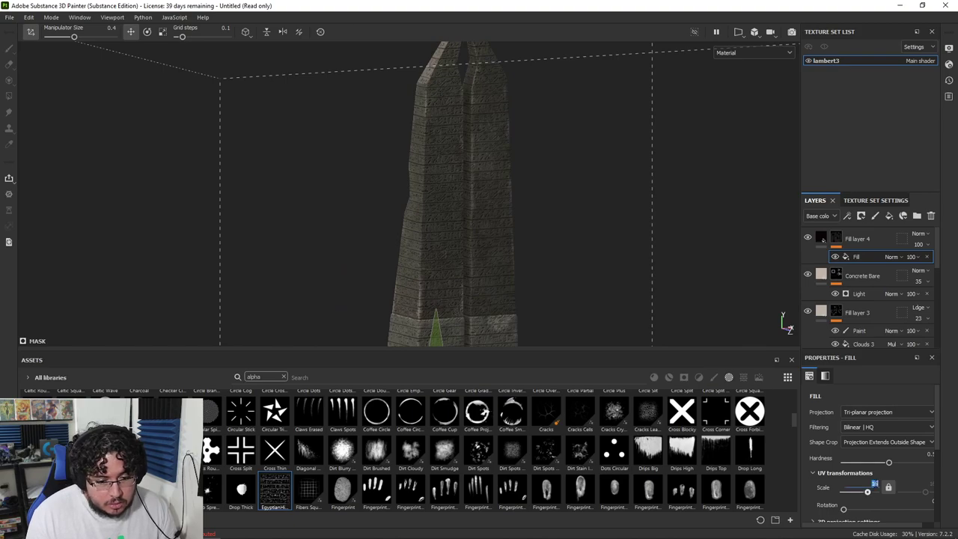
text(10)
key(Return)
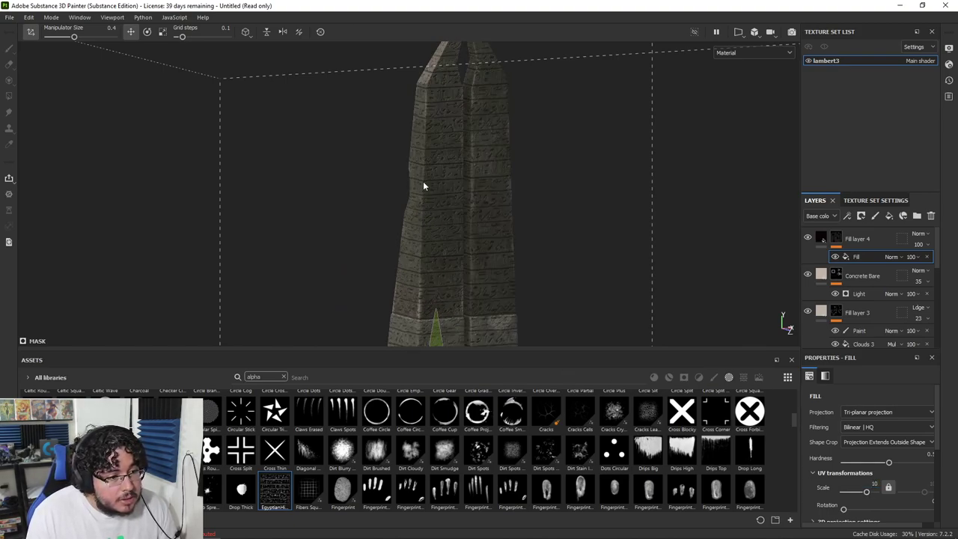
Set the hieroglyph fill's UV scale to 9 and check the rows on the upper shaft and tip
alt+middle_drag(445, 78, 426, 113)
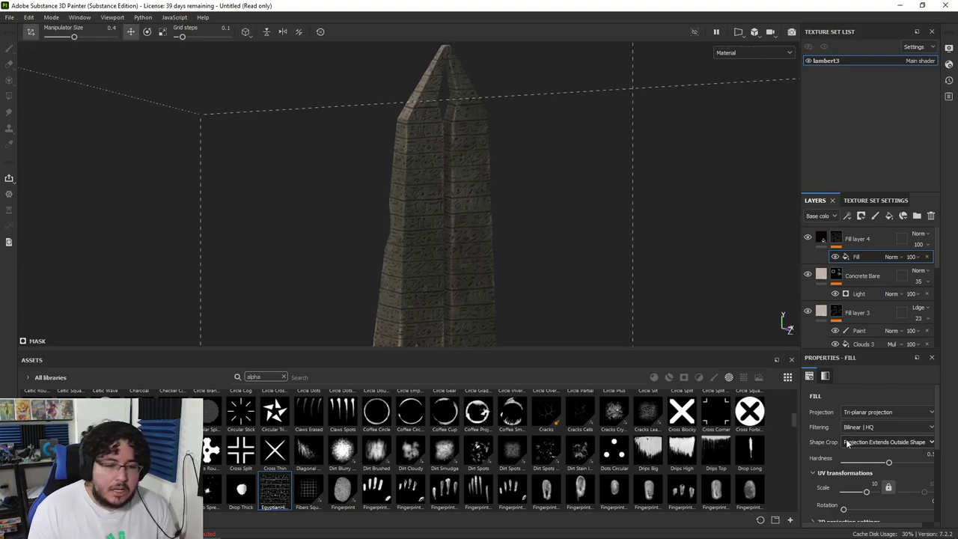
text(9)
key(Return)
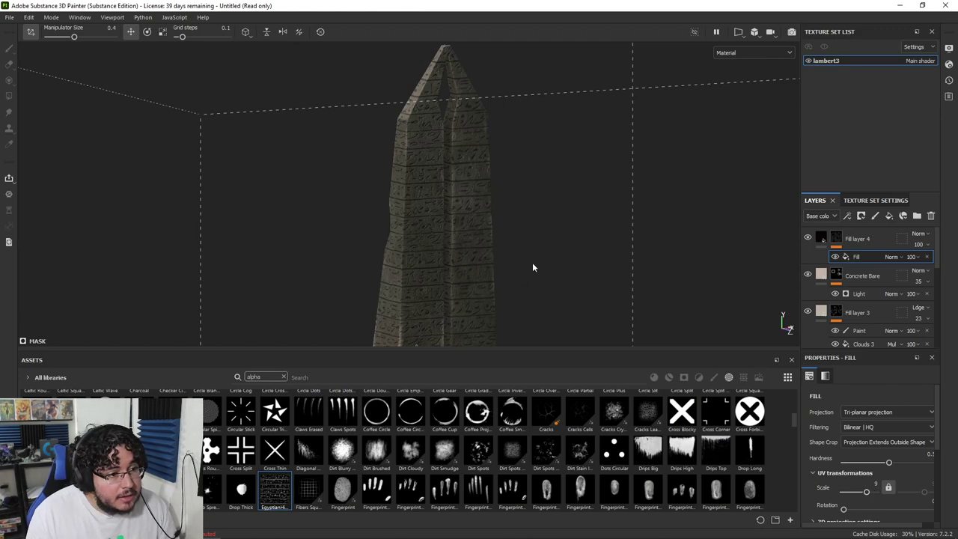
alt+middle_drag(533, 268, 487, 229)
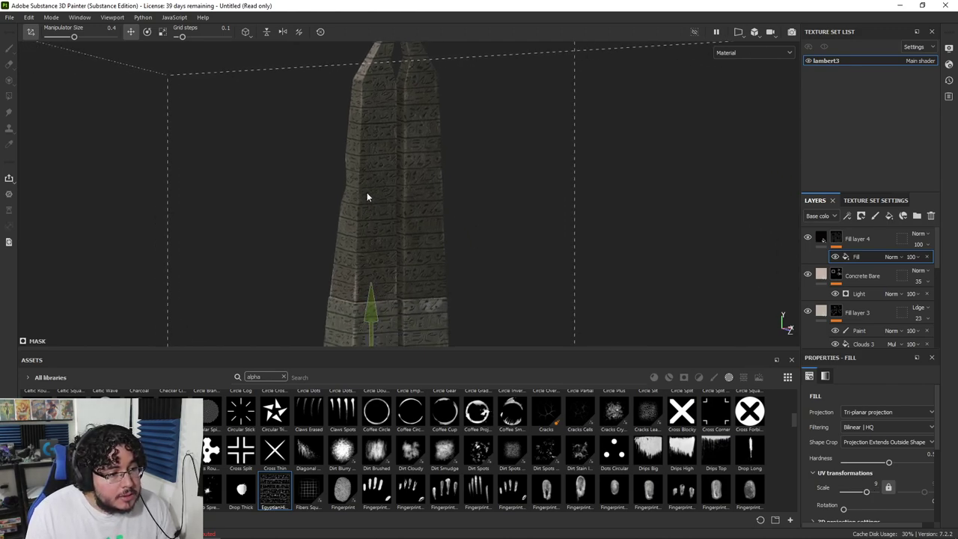
alt+middle_drag(367, 112, 367, 149)
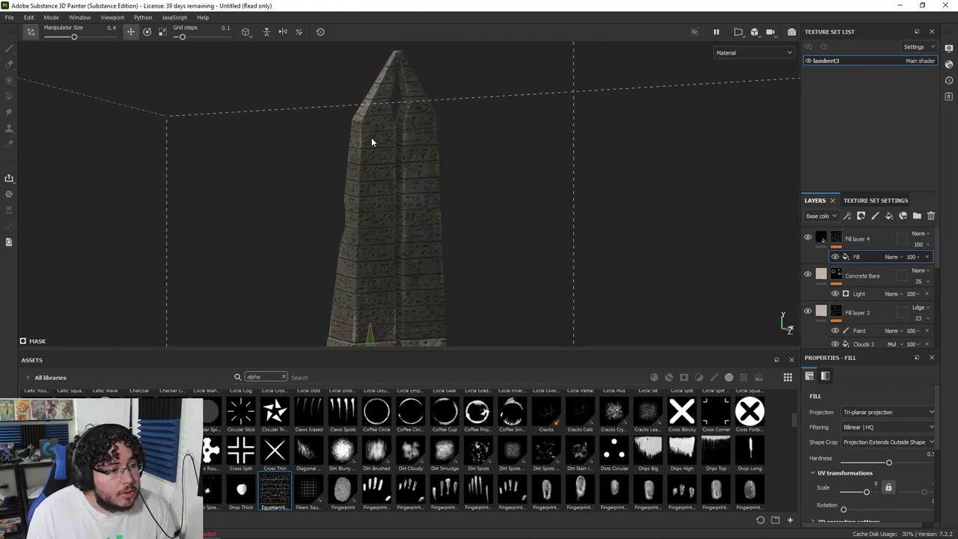
Inspect the enlarged hieroglyph rows along the shaft down to the neck above the base
alt+middle_drag(453, 175, 503, 105)
alt+right_drag(504, 105, 443, 221)
alt+middle_drag(502, 273, 517, 93)
alt+right_drag(487, 91, 719, 142)
alt+middle_drag(719, 142, 648, 287)
alt+right_drag(648, 287, 229, 219)
alt+middle_drag(426, 235, 431, 134)
alt+right_drag(430, 134, 360, 161)
alt+drag(359, 161, 300, 155)
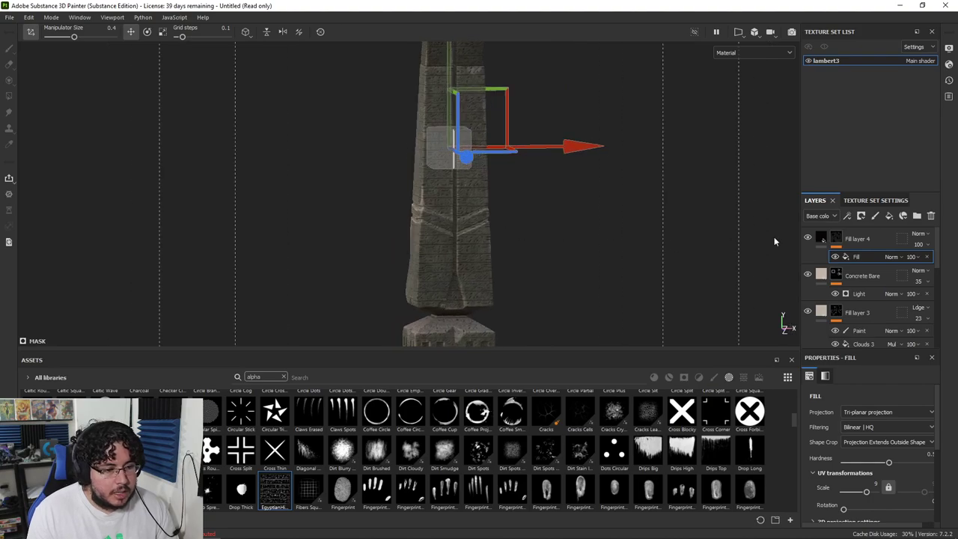
Add a paint effect to Fill layer 4's mask and polygon-fill the lower shaft and base with value 0 to erase the glyphs
right_click(842, 238)
click(856, 330)
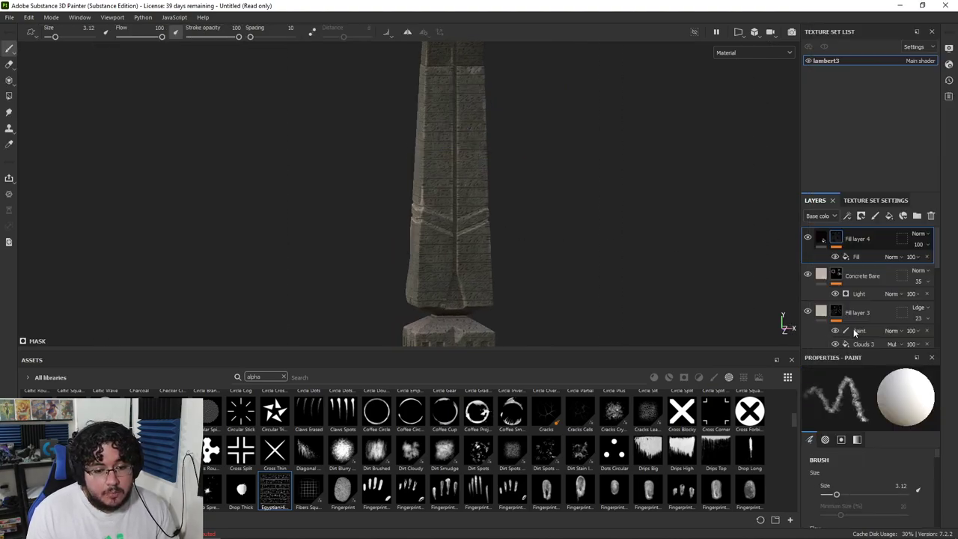
alt+middle_drag(479, 208, 474, 253)
alt+right_drag(585, 188, 274, 114)
alt+middle_drag(463, 191, 497, 214)
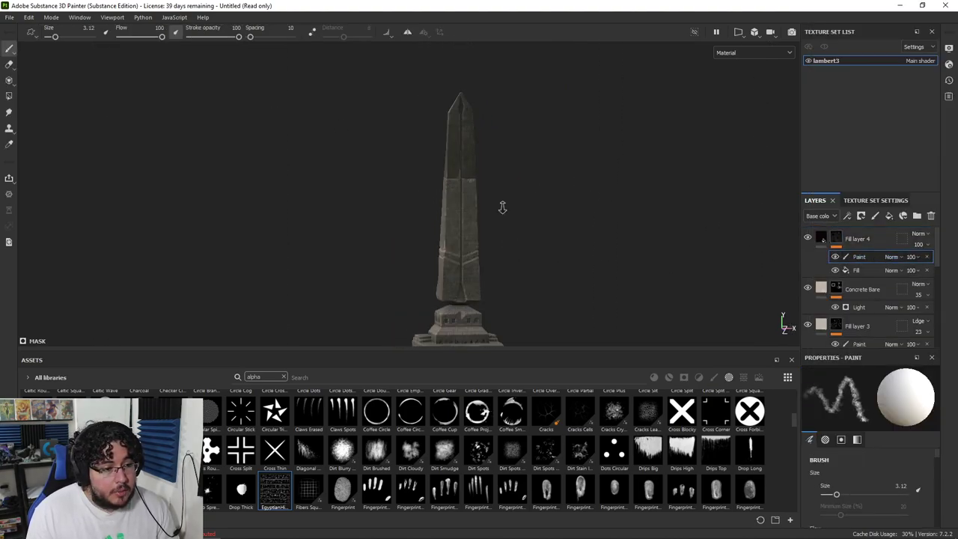
alt+right_drag(496, 214, 469, 206)
alt+middle_drag(487, 227, 476, 190)
alt+right_drag(476, 189, 521, 236)
key(4)
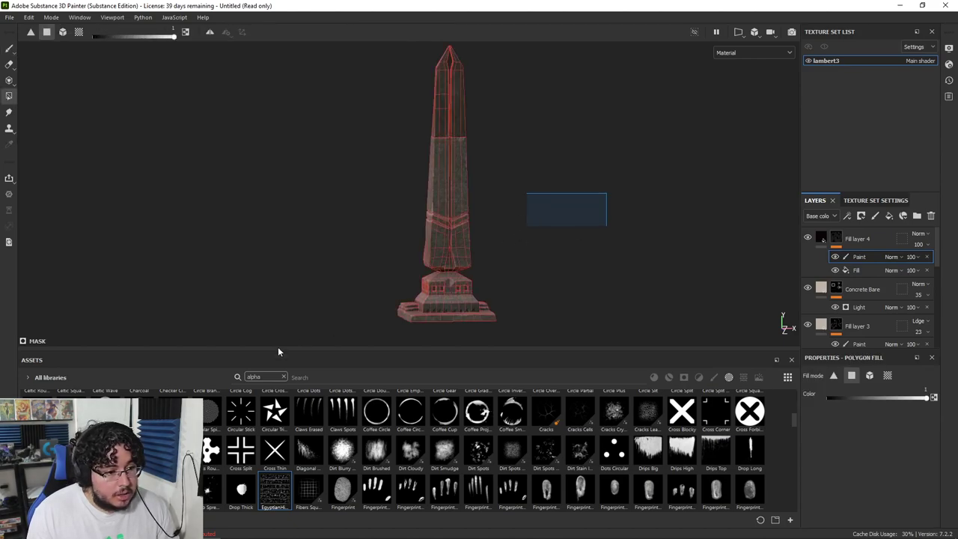
drag(607, 193, 303, 339)
drag(348, 297, 111, 344)
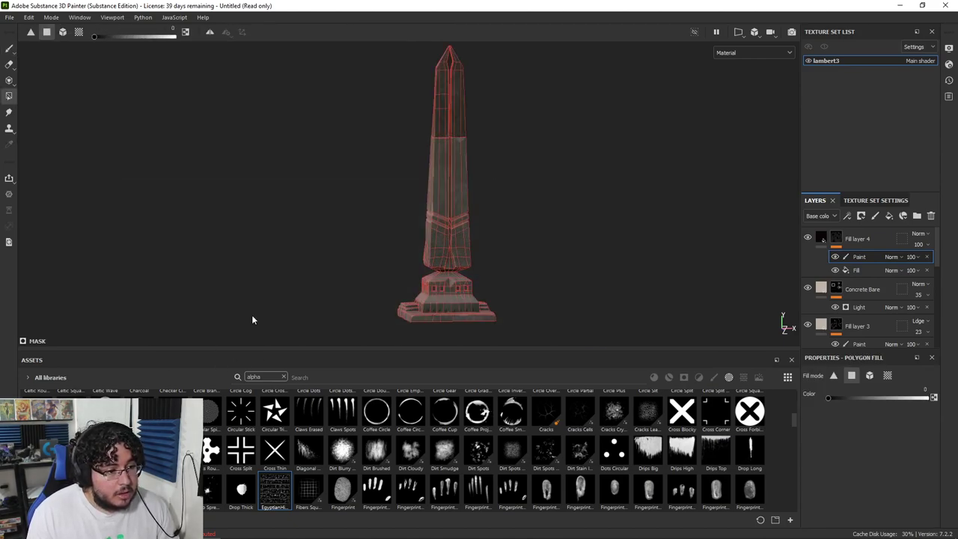
Polygon-fill the faces of the triangular recess at the lower shaft's front with value 1 in the mask
alt+right_drag(289, 288, 384, 230)
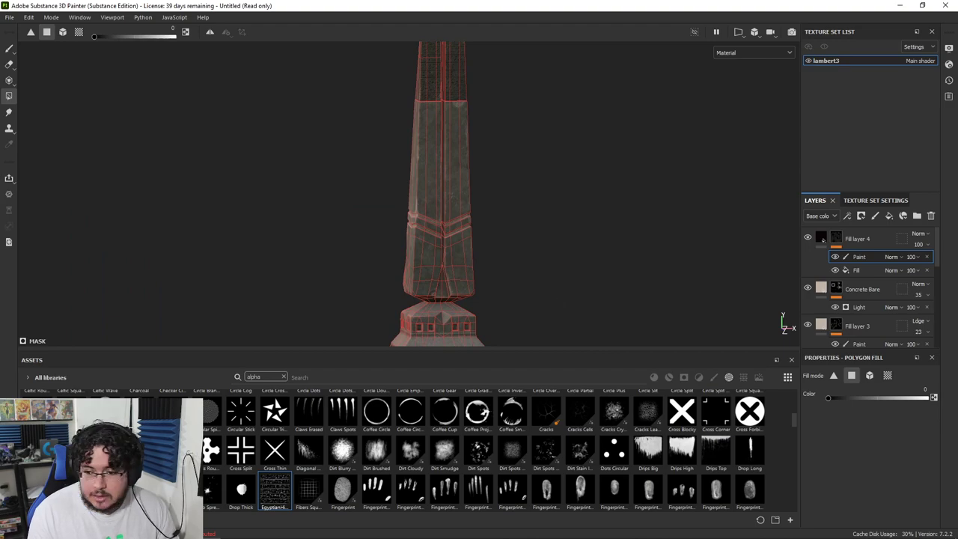
alt+right_drag(441, 289, 533, 329)
alt+middle_drag(480, 337, 447, 183)
alt+right_drag(447, 183, 494, 140)
alt+drag(494, 140, 454, 161)
alt+middle_drag(453, 161, 452, 263)
alt+right_drag(453, 261, 439, 153)
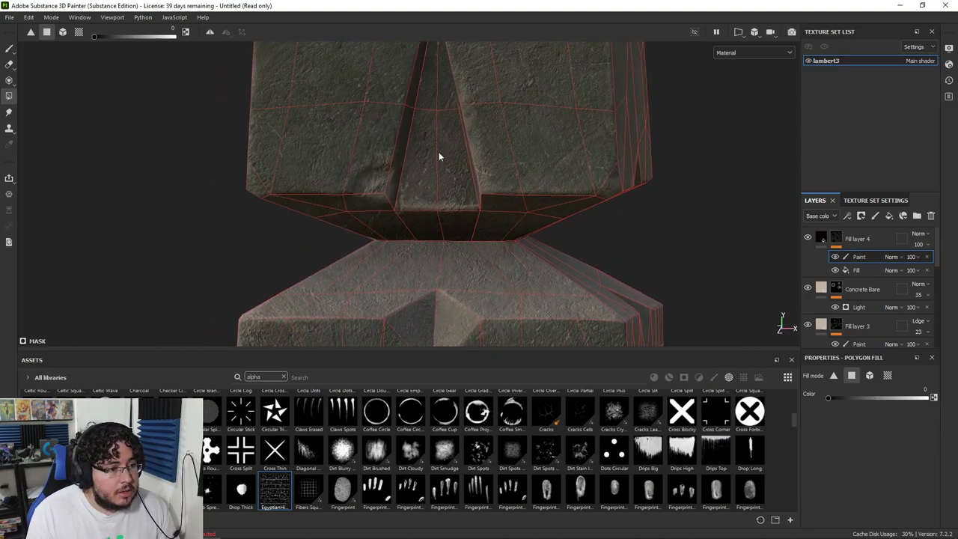
alt+middle_drag(439, 154, 430, 218)
key(1)
key(4)
key(x)
click(431, 219)
click(451, 210)
click(440, 163)
click(448, 155)
Polygon-fill the matching recess on the notched side of the lower shaft with value 1
alt+drag(449, 161, 475, 177)
alt+middle_drag(475, 177, 528, 196)
alt+right_drag(528, 196, 180, 161)
alt+middle_drag(477, 184, 498, 239)
alt+right_drag(498, 240, 196, 163)
alt+drag(509, 191, 388, 267)
alt+middle_drag(500, 226, 346, 160)
alt+right_drag(346, 161, 524, 245)
alt+shift+drag(523, 244, 522, 221)
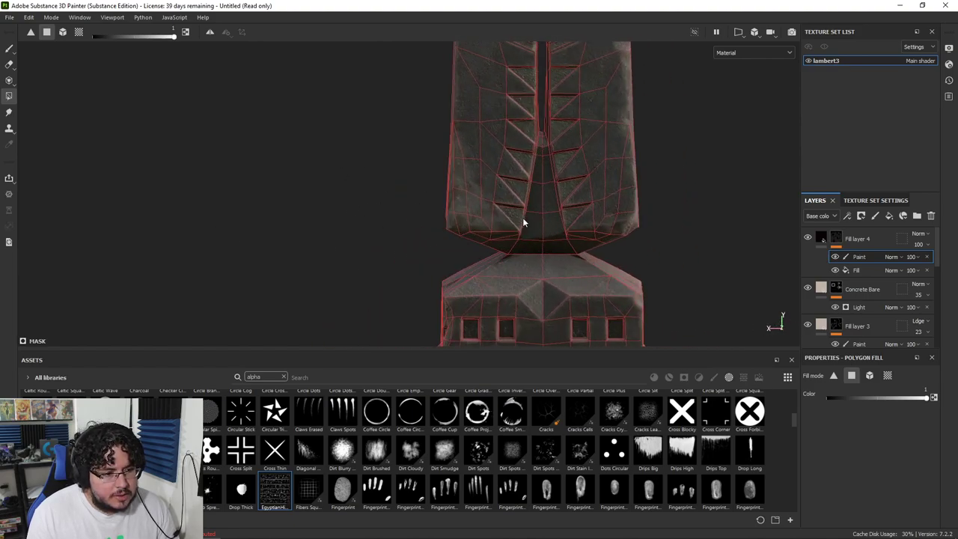
alt+drag(543, 172, 509, 167)
key(1)
key(4)
click(537, 207)
Inspect the cleared lower shaft, the filled recesses and the remaining hieroglyphs from all sides
key(1)
mouse_move(576, 238)
alt+right_down()
mouse_move(499, 207)
mouse_move(404, 90)
alt+right_up()
alt+middle_drag(405, 90, 382, 154)
alt+right_drag(464, 173, 604, 184)
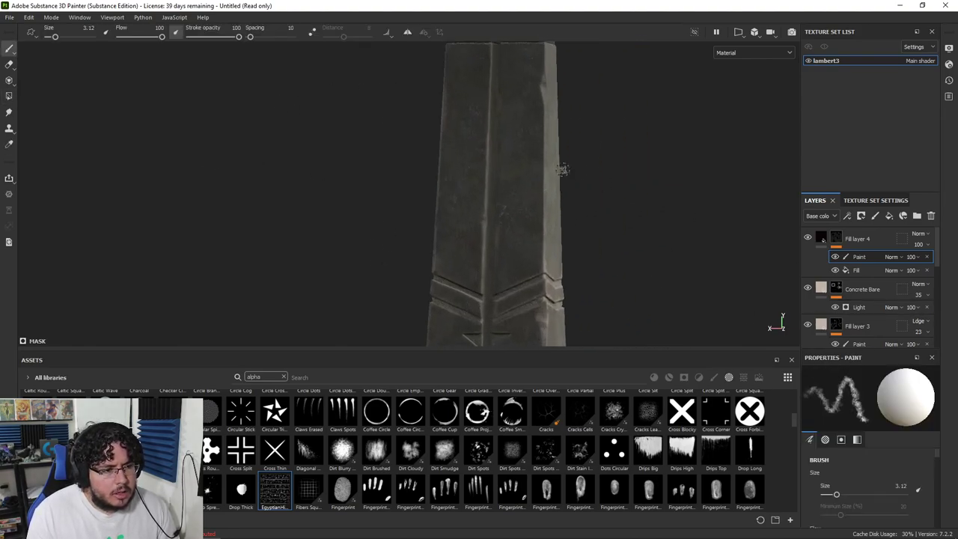
alt+middle_drag(483, 75, 477, 197)
mouse_move(477, 197)
alt+right_down()
mouse_move(538, 262)
mouse_move(427, 232)
alt+right_up()
alt+drag(575, 221, 558, 229)
alt+middle_drag(557, 229, 572, 187)
alt+right_drag(571, 187, 243, 178)
alt+right_drag(601, 272, 563, 235)
alt+middle_drag(562, 235, 479, 246)
alt+right_drag(479, 245, 554, 253)
alt+drag(450, 188, 420, 164)
alt+middle_drag(544, 256, 595, 185)
alt+right_drag(595, 184, 400, 199)
alt+middle_drag(400, 300, 340, 175)
alt+drag(339, 175, 434, 84)
alt+middle_drag(458, 278, 468, 227)
alt+right_drag(469, 226, 584, 217)
alt+drag(584, 217, 698, 286)
alt+right_drag(698, 286, 330, 251)
alt+middle_drag(599, 222, 498, 257)
alt+right_drag(499, 257, 278, 171)
alt+drag(278, 171, 387, 198)
alt+middle_drag(387, 197, 388, 259)
alt+right_drag(387, 260, 438, 228)
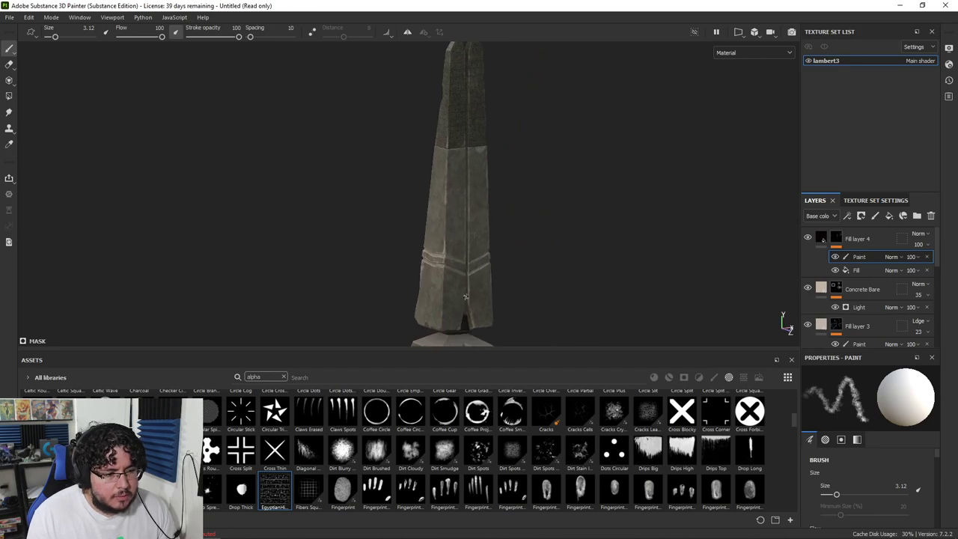
Undo the polygon fills, the mask's paint effect and the hieroglyph scale changes
alt+drag(466, 296, 507, 282)
alt+drag(464, 322, 654, 293)
alt+middle_drag(654, 294, 704, 212)
alt+right_drag(704, 212, 723, 342)
key(ctrl+z)
key(ctrl+z)
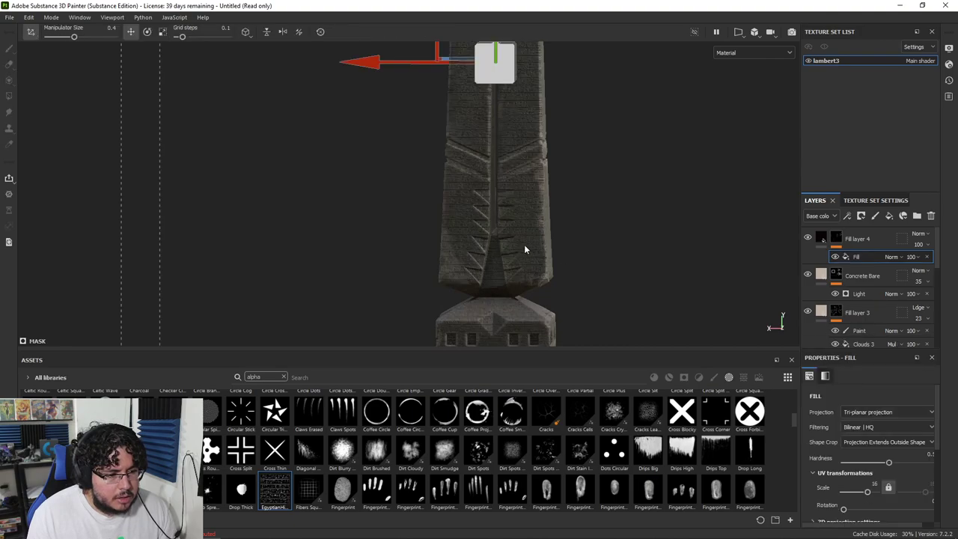
Re-enter a smaller UV scale for the hieroglyph fill to enlarge the glyph rows
double_click(875, 485)
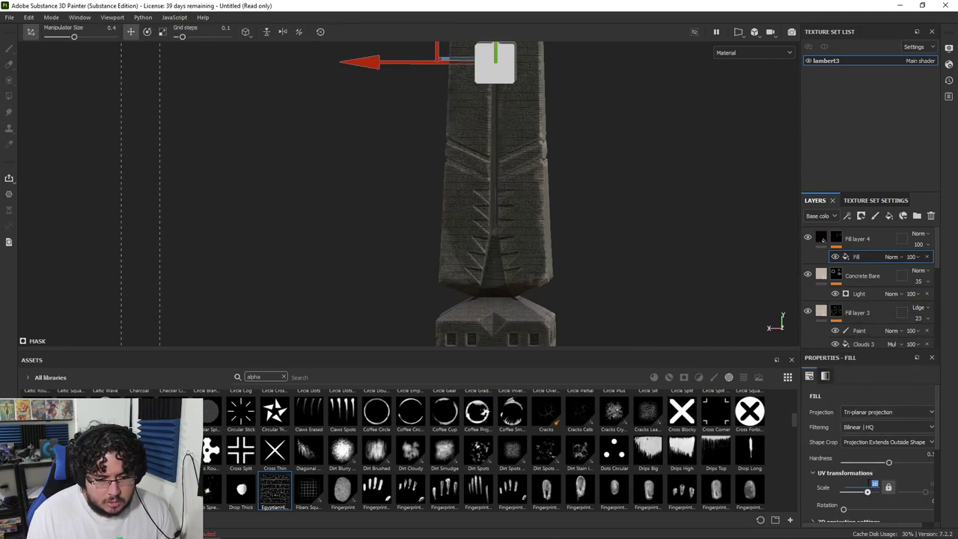
key(Return)
alt+right_drag(600, 201, 620, 247)
Add a new paint effect above the hieroglyph fill in Fill layer 4's mask
click(826, 241)
click(842, 240)
click(838, 245)
right_click(840, 247)
key(Escape)
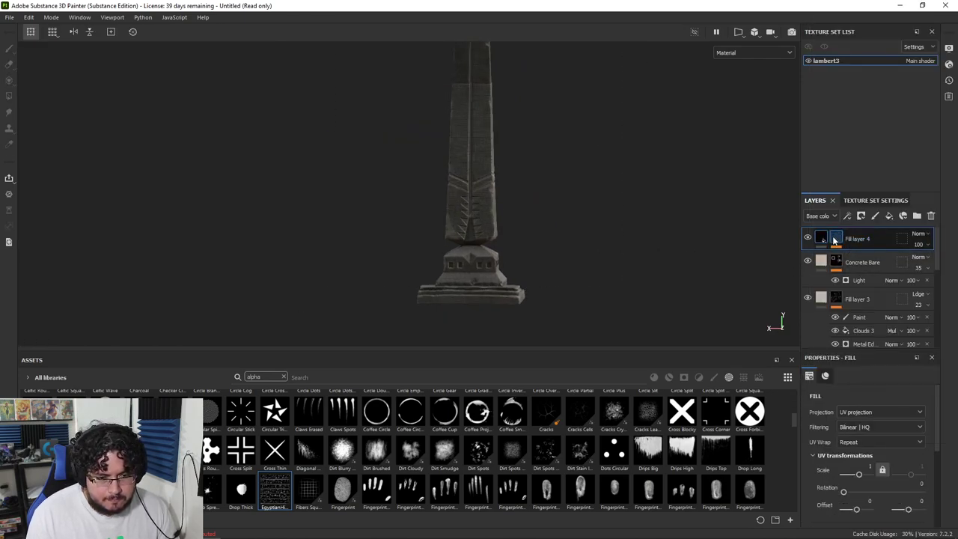
right_click(835, 242)
click(846, 334)
Erase the hieroglyphs from the lower shaft and base by polygon-filling those faces black in the mask
key(4)
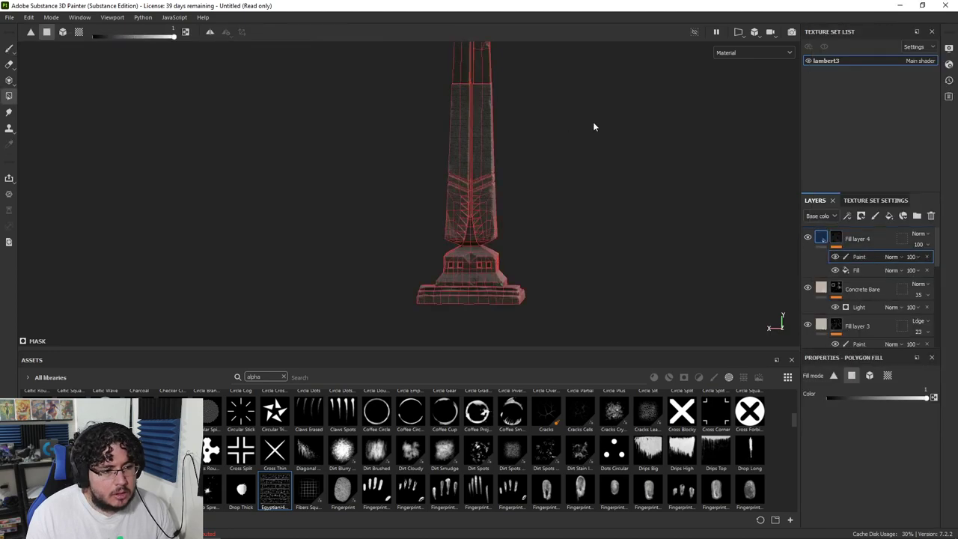
drag(596, 128, 242, 346)
scroll(490, 224, up, 2)
key(1)
mouse_move(599, 182)
alt+mouse_down()
mouse_move(332, 161)
mouse_move(625, 176)
alt+mouse_up()
scroll(554, 209, up, 3)
alt+right_drag(651, 213, 220, 109)
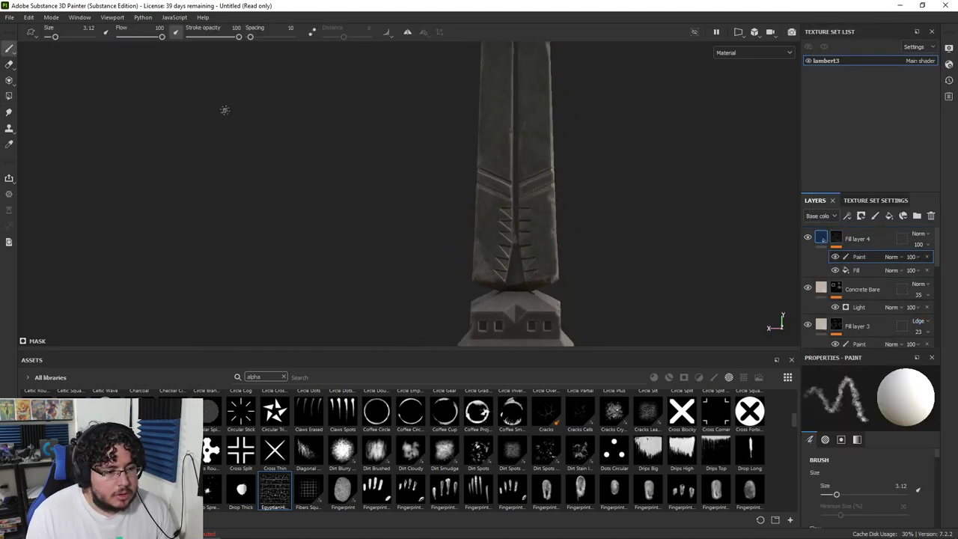
Inspect the engraved hieroglyph rows on the upper shaft up close
alt+middle_drag(221, 109, 331, 147)
alt+drag(332, 148, 359, 198)
alt+right_drag(360, 198, 565, 187)
alt+middle_drag(566, 187, 518, 249)
alt+middle_drag(479, 165, 448, 200)
mouse_move(447, 200)
alt+right_down()
mouse_move(528, 204)
mouse_move(632, 238)
alt+right_up()
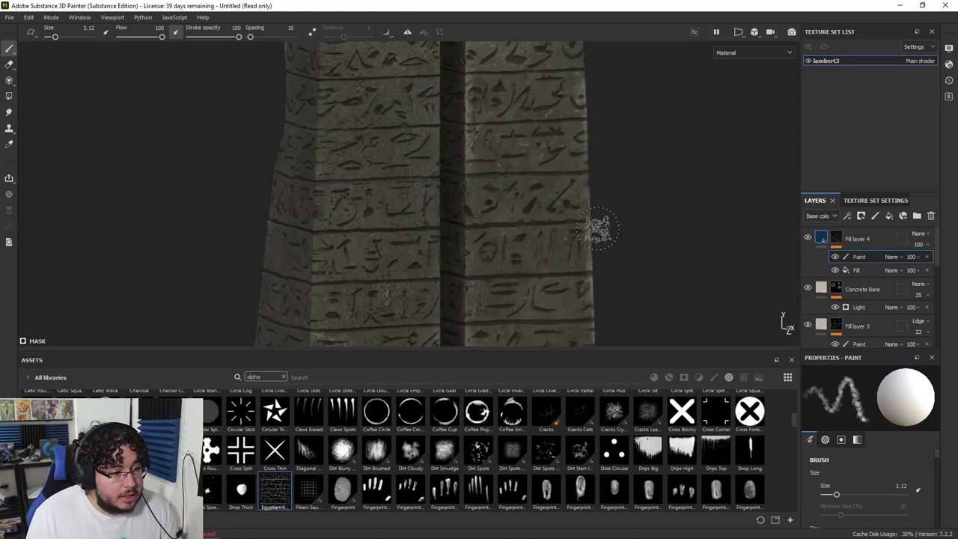
alt+drag(631, 237, 638, 229)
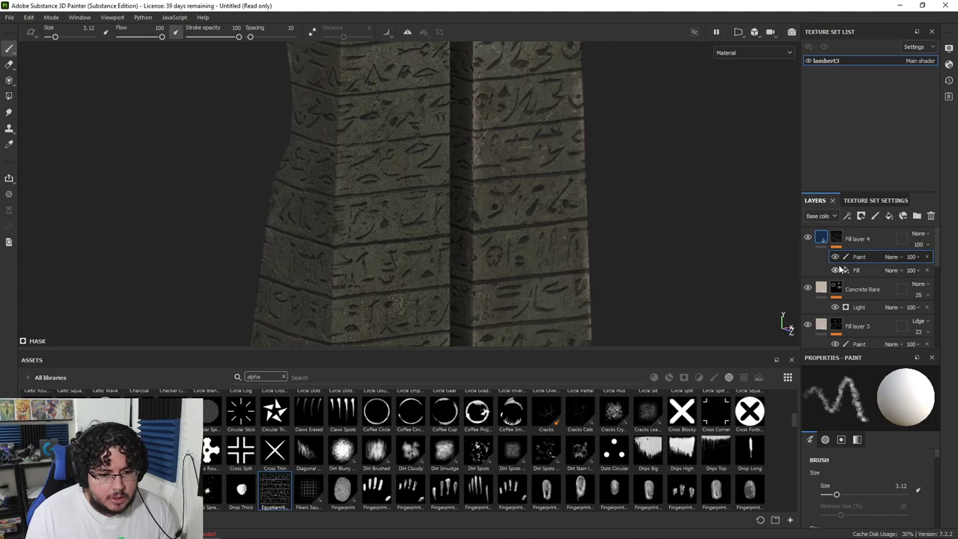
Deepen the hieroglyph engraving by lowering Fill layer 4's height to -0.3365
click(822, 239)
scroll(863, 440, down, 5)
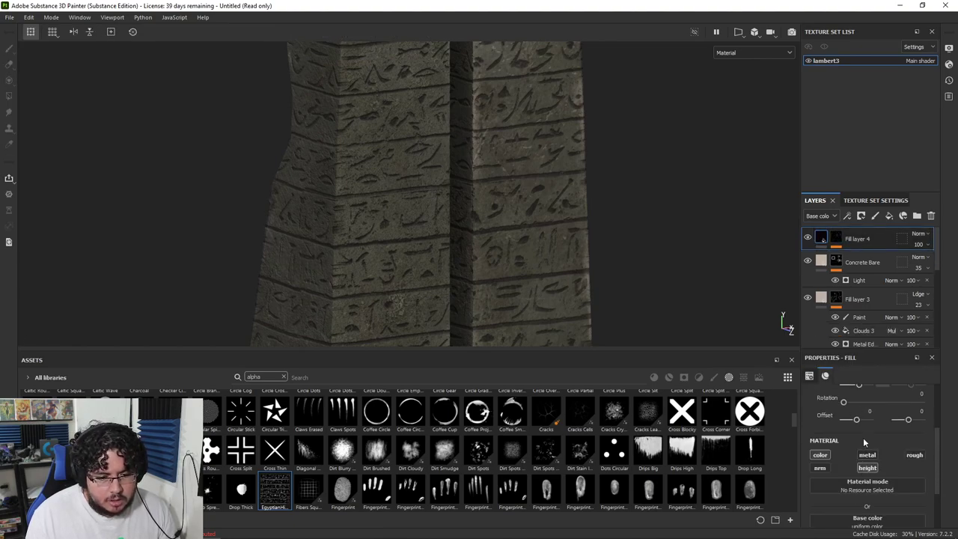
drag(857, 515, 848, 513)
alt+right_drag(573, 197, 193, 116)
alt+right_drag(573, 220, 434, 149)
alt+drag(434, 149, 607, 211)
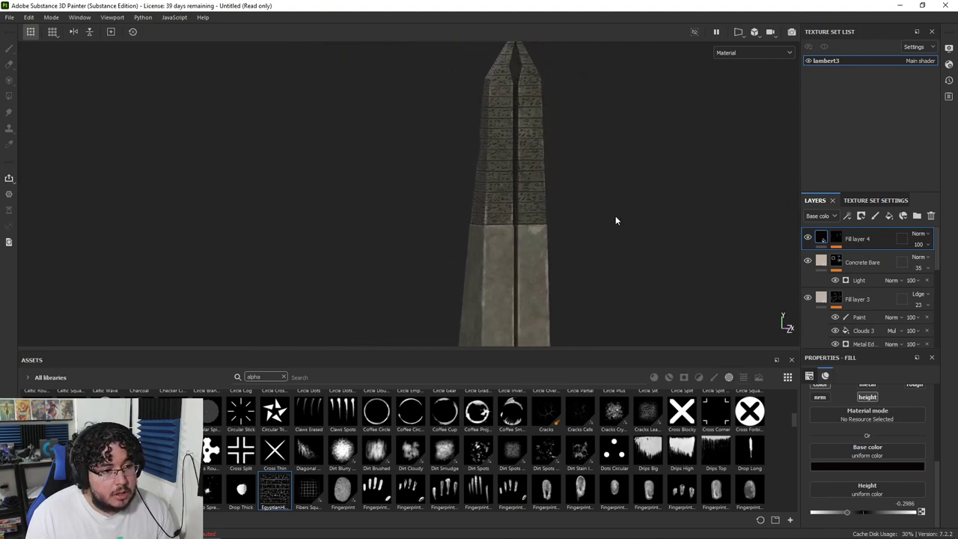
drag(848, 513, 846, 514)
Inspect the deepened engraving up close and the whole obelisk from tip to base on several sides
alt+right_drag(479, 180, 293, 128)
alt+middle_drag(602, 256, 562, 192)
alt+right_drag(562, 193, 666, 322)
alt+middle_drag(548, 198, 528, 81)
alt+right_drag(528, 81, 464, 67)
alt+middle_drag(517, 116, 516, 227)
alt+drag(516, 227, 567, 222)
mouse_move(567, 222)
shift+right_down()
mouse_move(602, 220)
mouse_move(576, 214)
shift+right_up()
alt+middle_drag(576, 214, 490, 182)
alt+right_drag(490, 182, 510, 232)
alt+drag(510, 229, 556, 212)
alt+right_drag(556, 212, 385, 198)
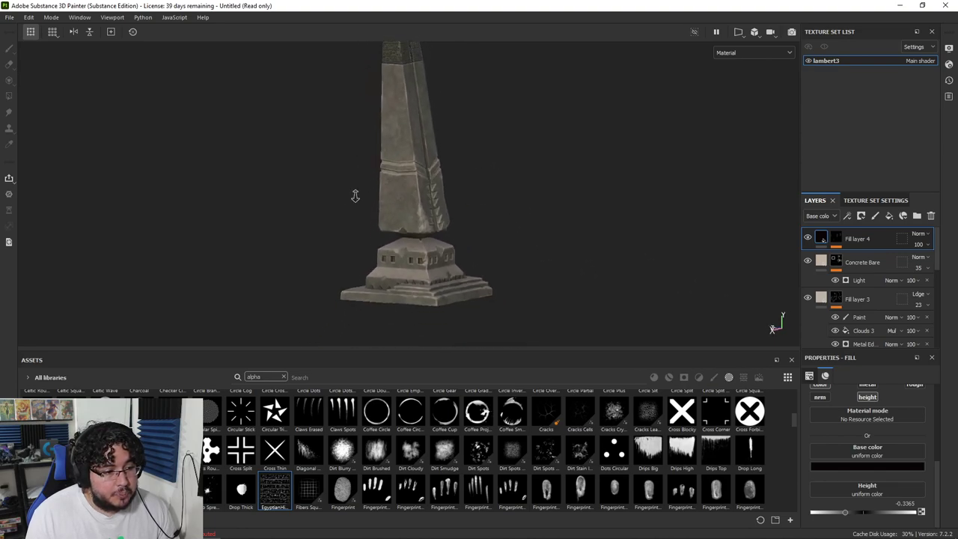
alt+drag(385, 198, 444, 197)
alt+middle_drag(445, 197, 434, 245)
alt+right_drag(434, 246, 284, 207)
alt+drag(283, 211, 362, 204)
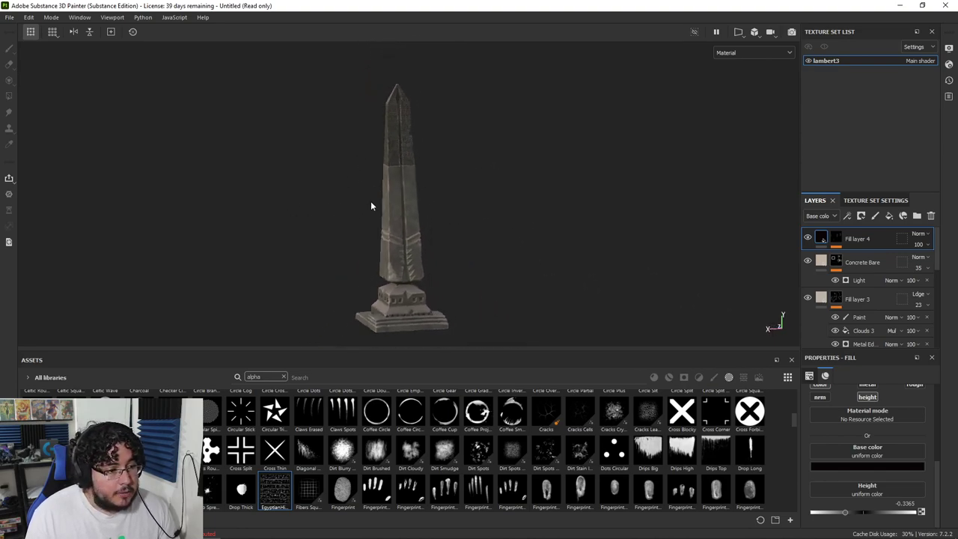
alt+drag(407, 267, 306, 200)
alt+right_drag(306, 201, 353, 173)
alt+middle_drag(354, 173, 419, 194)
alt+right_drag(419, 193, 306, 181)
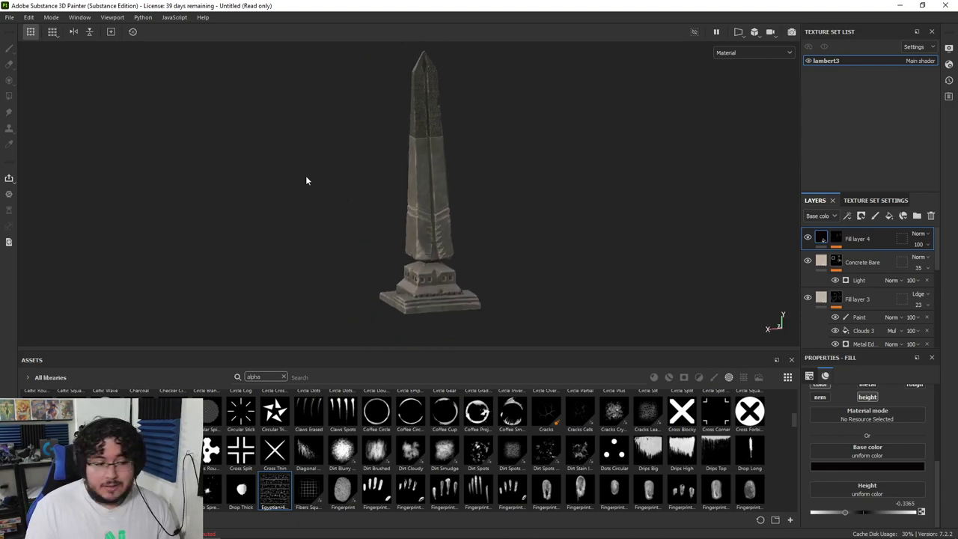